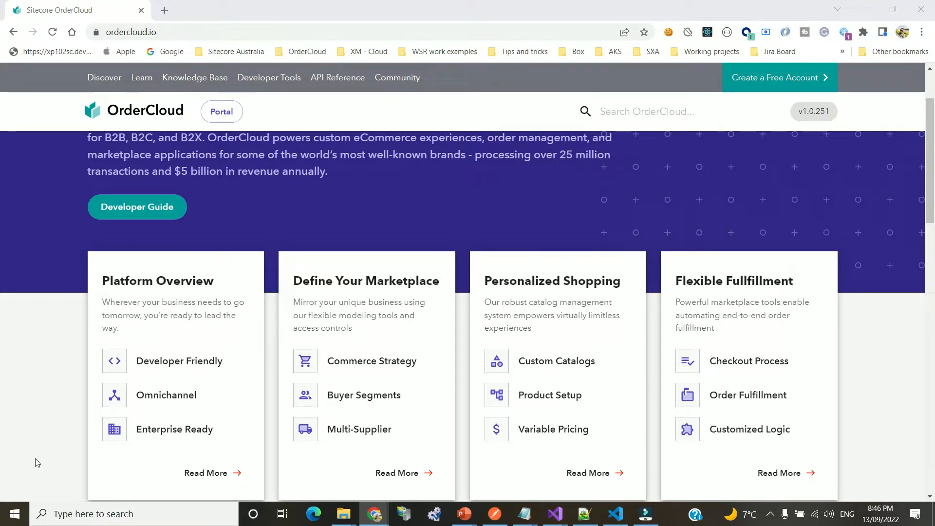
# Go from ordercloud.io into the OrderCloud Portal and open its Marketplaces list
pyautogui.click(336, 31)
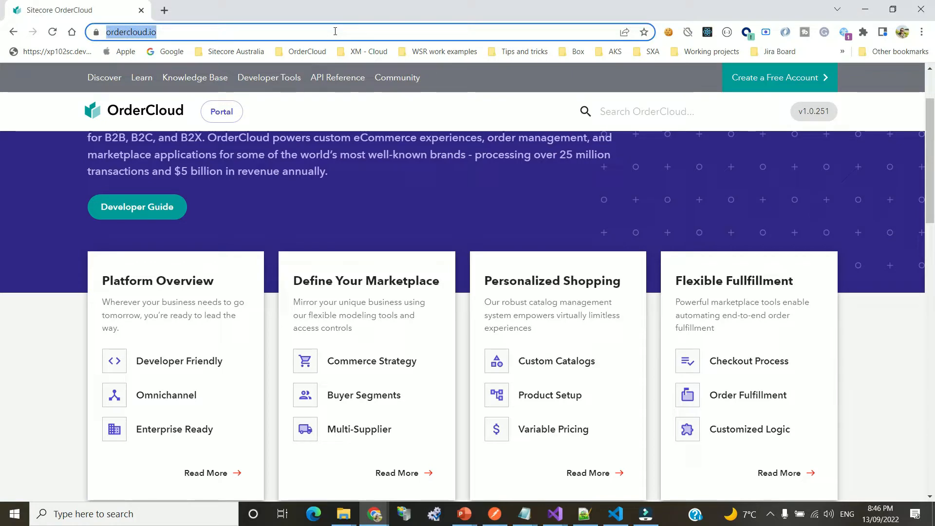
pyautogui.click(217, 119)
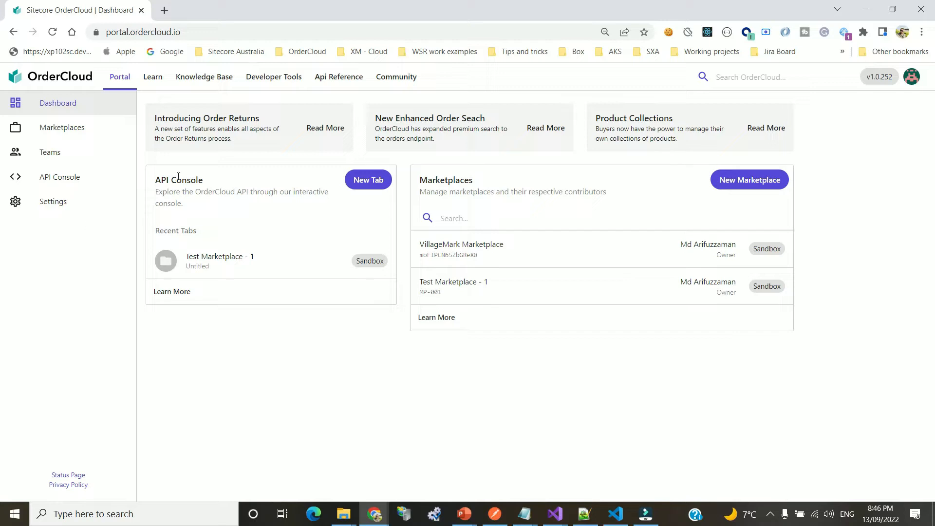
pyautogui.click(71, 131)
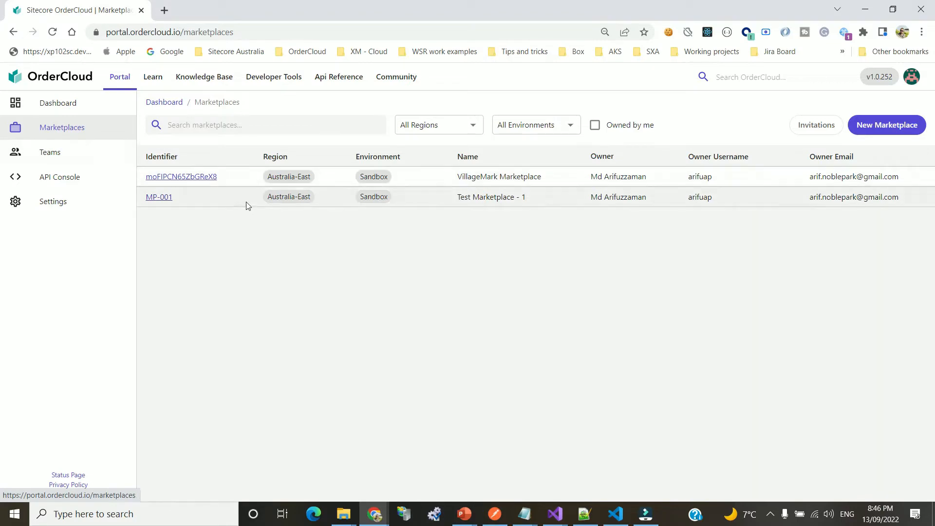
# Start a new marketplace, keeping Australia-East as the region
pyautogui.click(901, 128)
pyautogui.click(379, 203)
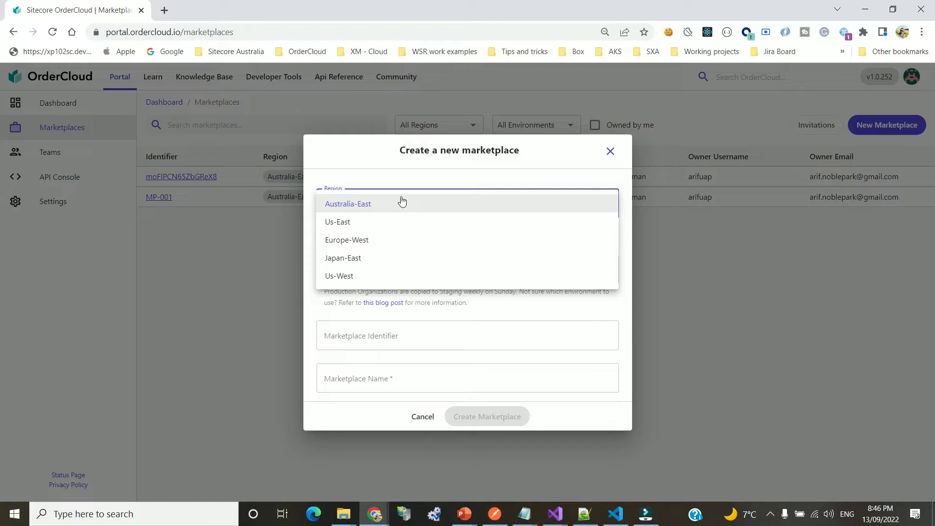
pyautogui.click(380, 158)
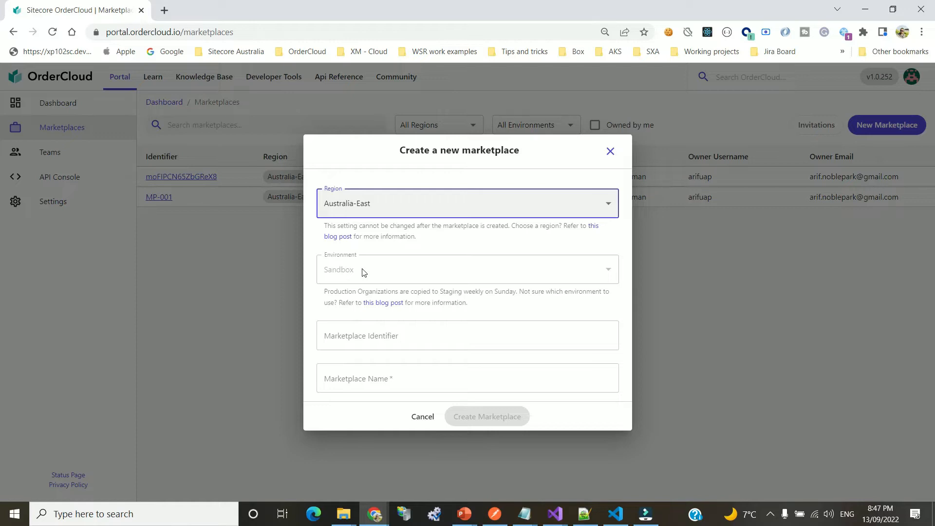
# Enter Test-MP-001 as the marketplace name
pyautogui.click(428, 341)
pyautogui.click(381, 381)
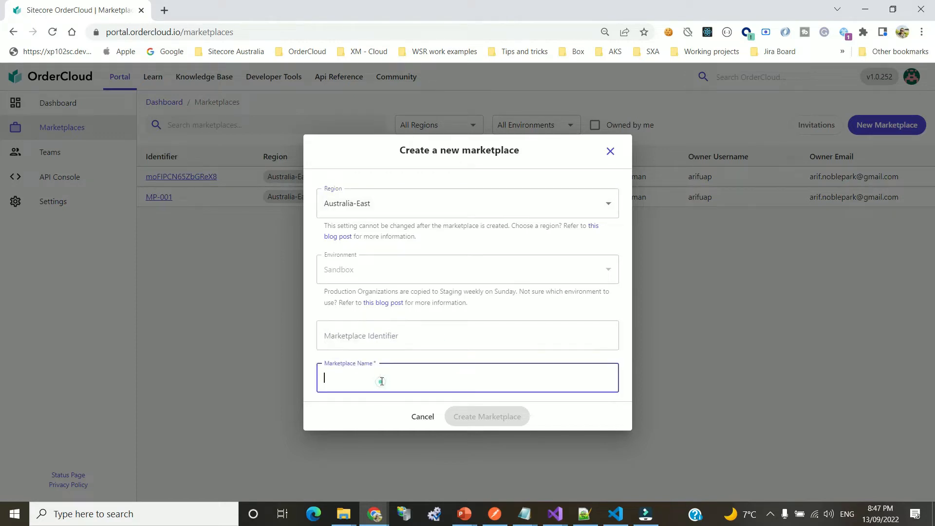
pyautogui.click(353, 331)
pyautogui.click(399, 383)
pyautogui.write('MP')
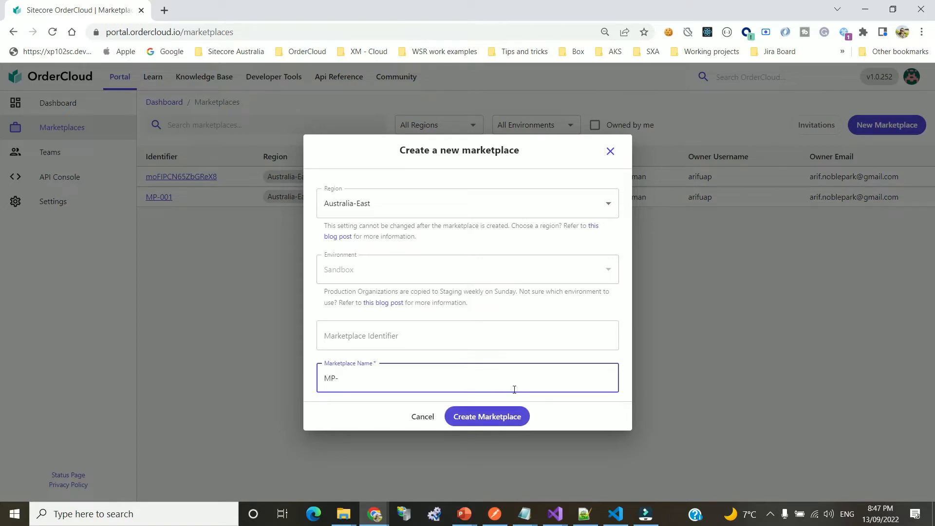
pyautogui.write('-YT-001')
pyautogui.hotkey('ctrl', 'a')
pyautogui.write('Test-MP-001')
# Create Test-MP-001, review its Sandbox environment and API server address, then open the API Console
pyautogui.click(493, 415)
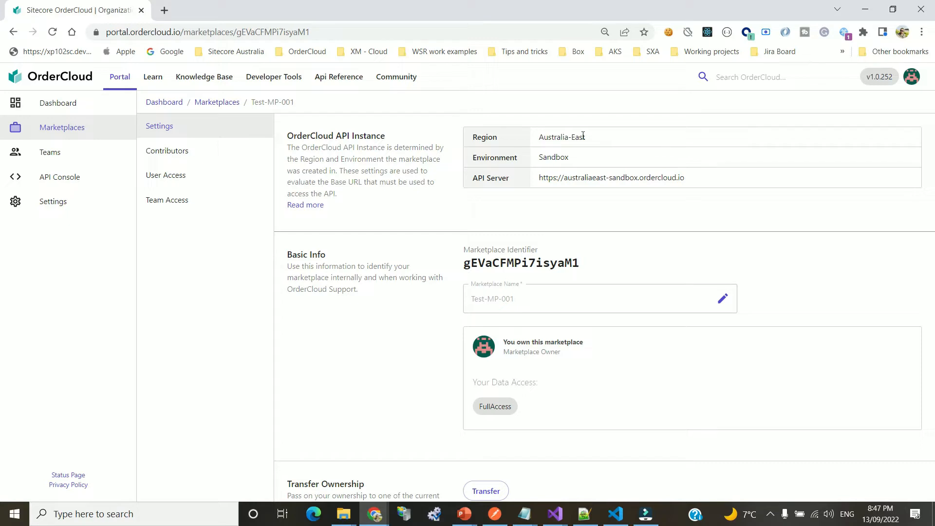
pyautogui.doubleClick(554, 157)
pyautogui.moveTo(689, 175); pyautogui.dragTo(544, 176)
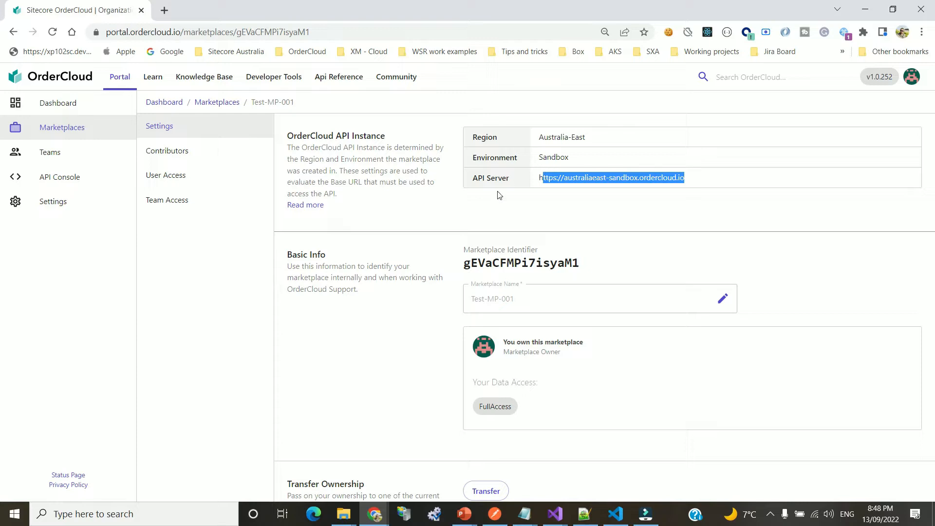
pyautogui.click(604, 215)
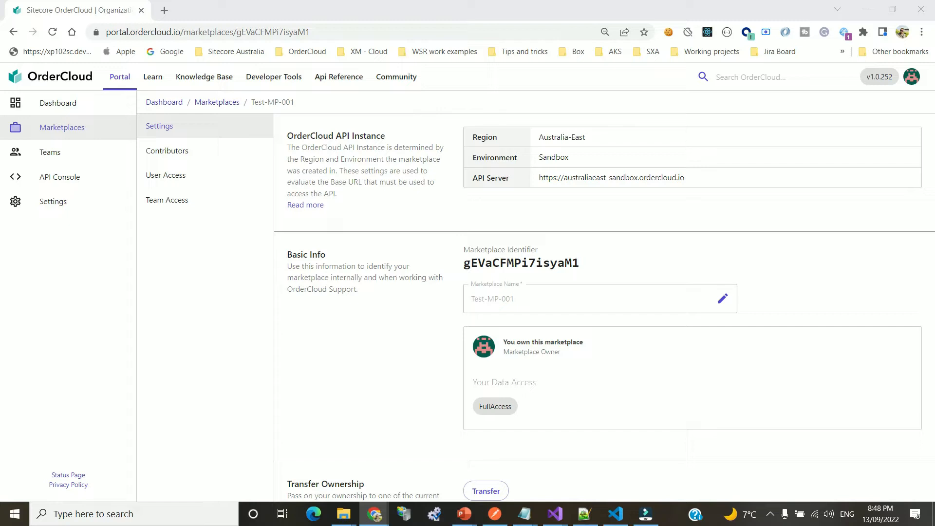
pyautogui.click(69, 177)
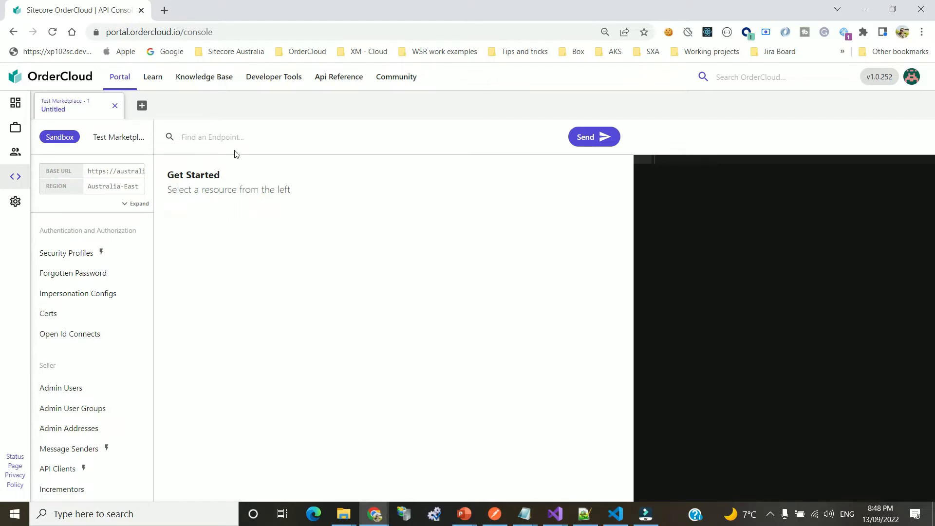
# Switch the API console's marketplace from Test Marketplace - 1 to Test-MP-001
pyautogui.click(115, 137)
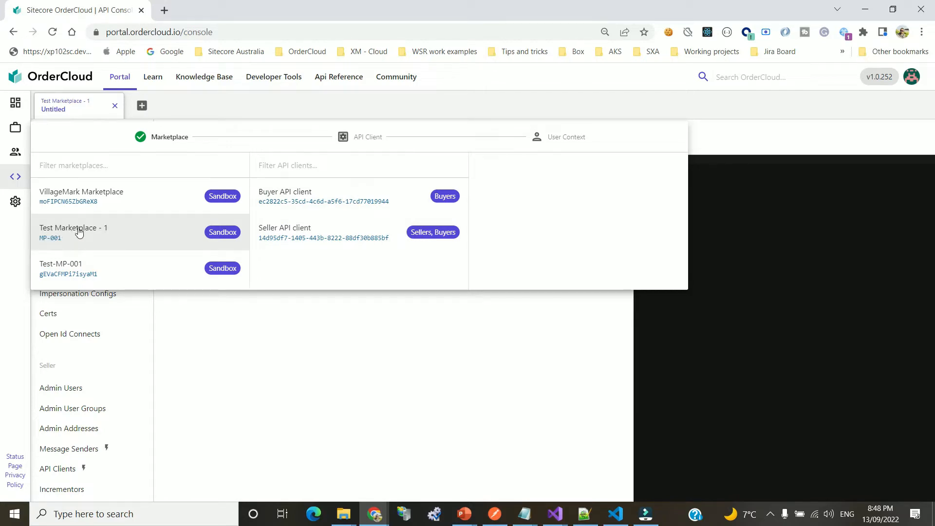
pyautogui.click(71, 271)
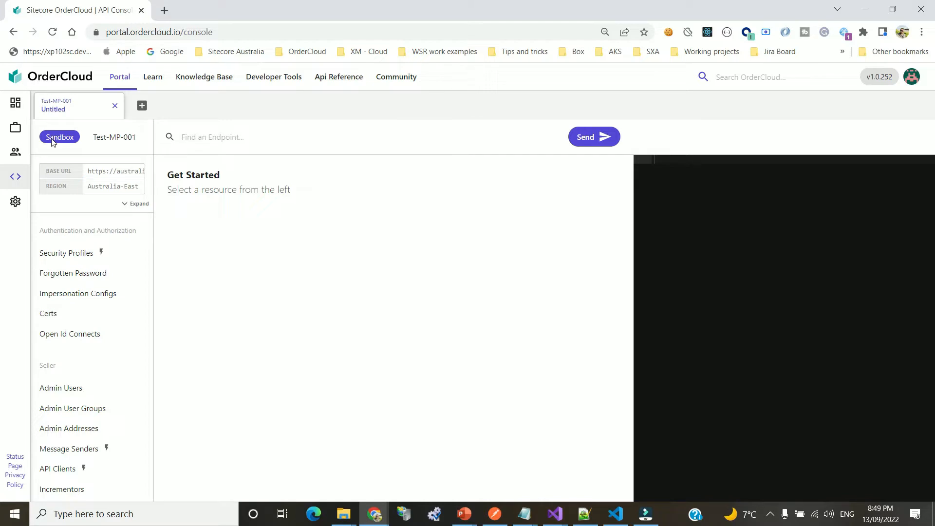
# Expand the console's context details and inspect the base URL and marketplace identifier
pyautogui.click(128, 204)
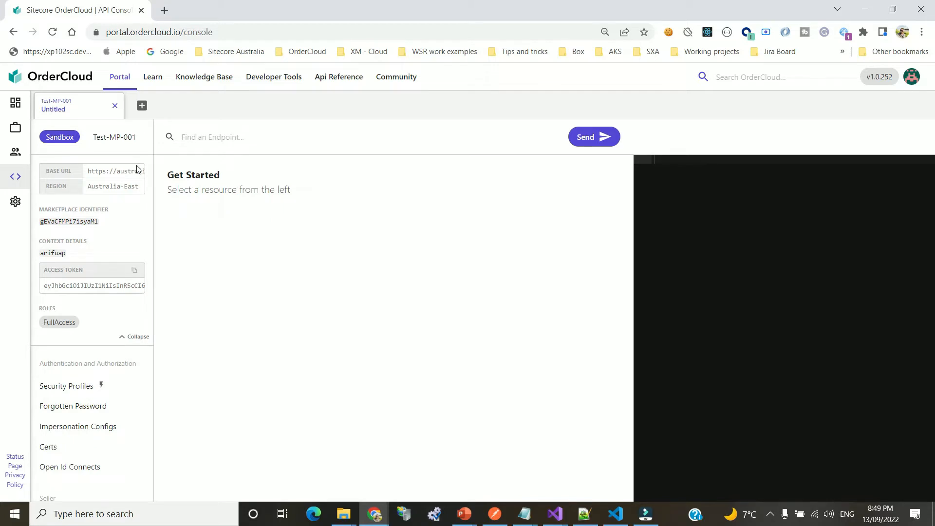
pyautogui.moveTo(95, 168); pyautogui.dragTo(137, 171)
pyautogui.click(131, 184)
pyautogui.moveTo(41, 222); pyautogui.dragTo(105, 227)
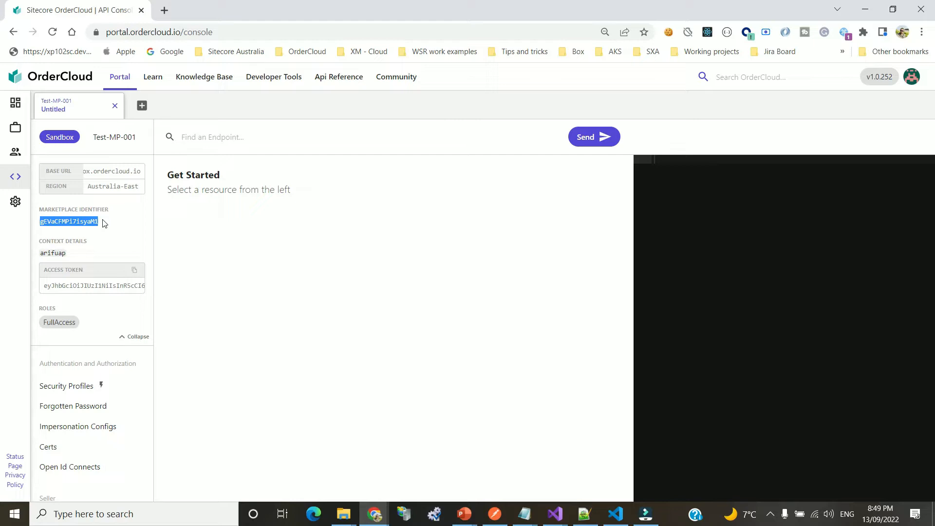
pyautogui.click(92, 244)
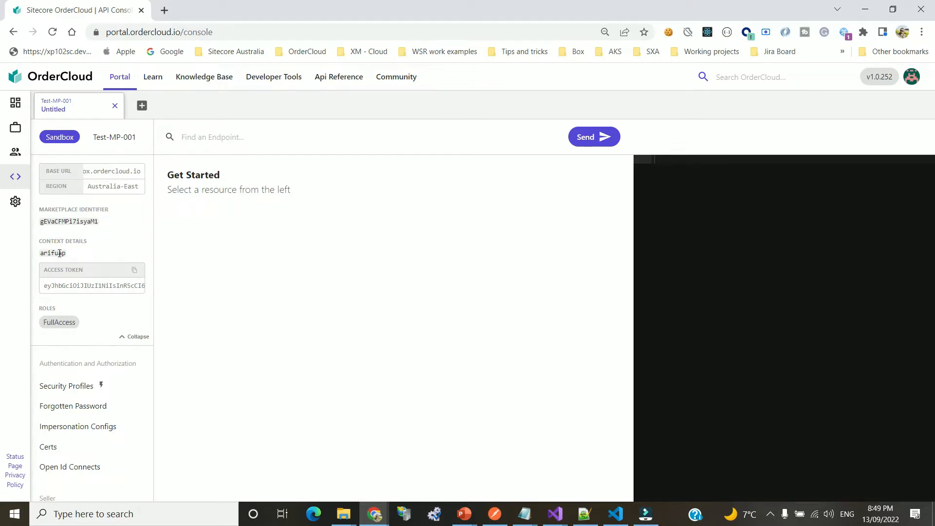
# Copy the Test-MP-001 access token from the context details
pyautogui.doubleClick(59, 253)
pyautogui.moveTo(65, 286); pyautogui.dragTo(120, 295)
pyautogui.click(134, 270)
pyautogui.click(263, 254)
pyautogui.doubleClick(102, 286)
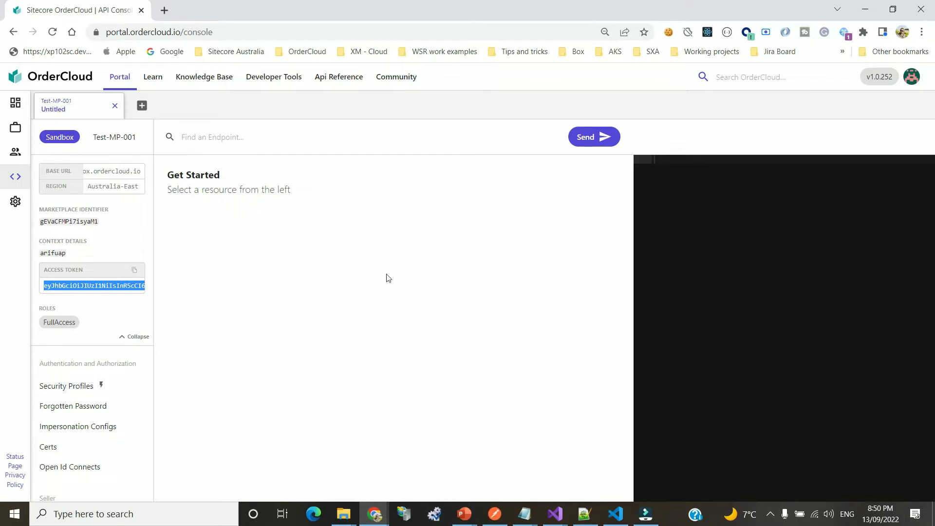
# Collapse the connection details and highlight the Authentication and Authorization resource group
pyautogui.scroll(-1, 96, 403)
pyautogui.scroll(-5, 96, 403)
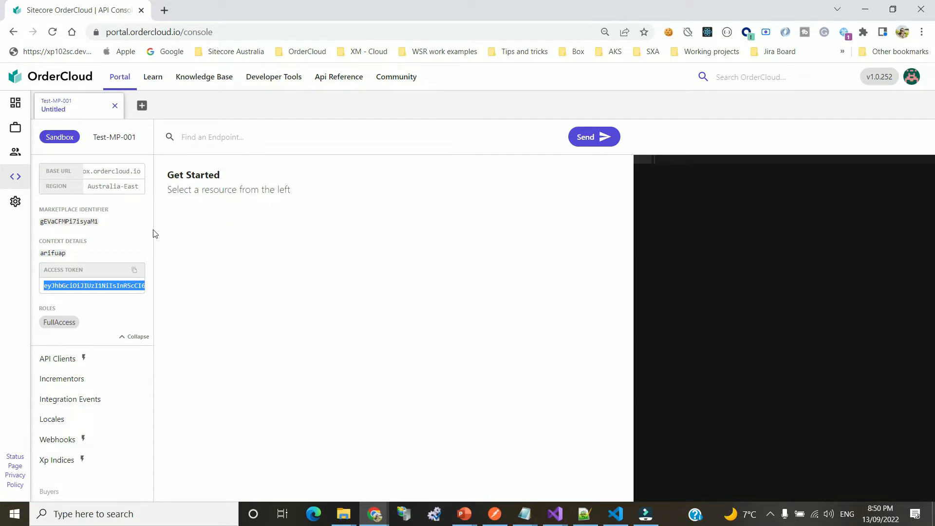
pyautogui.scroll(-4, 114, 352)
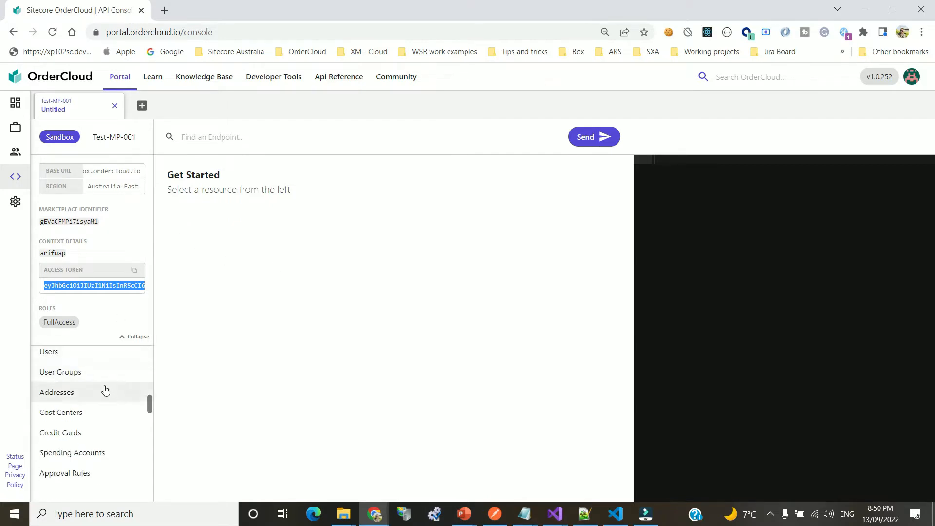
pyautogui.scroll(5, 108, 384)
pyautogui.click(128, 341)
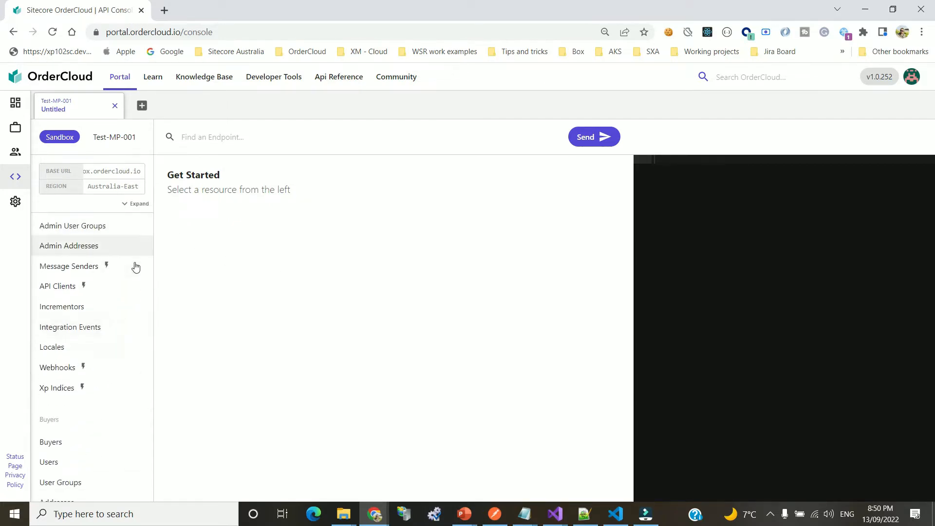
pyautogui.scroll(1, 119, 255)
pyautogui.scroll(3, 115, 253)
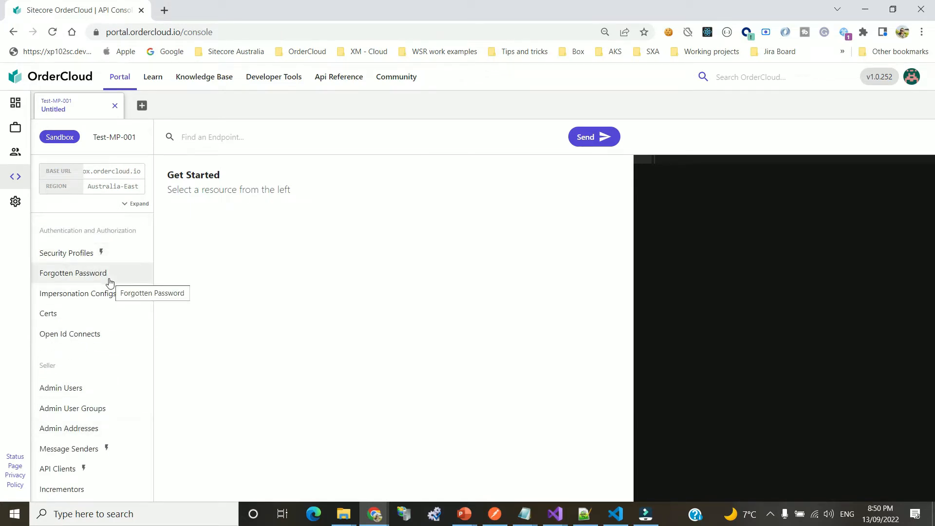
pyautogui.moveTo(39, 231); pyautogui.dragTo(142, 236)
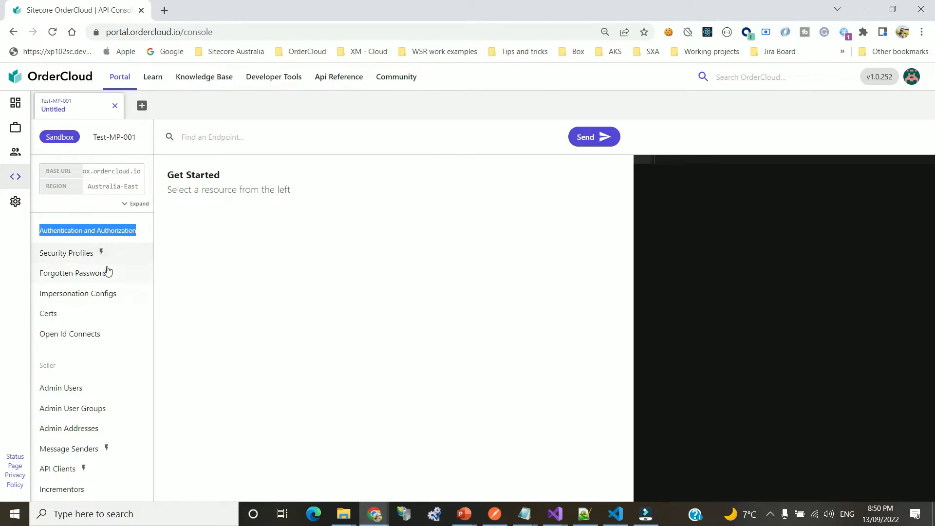
# Browse the resource list, highlighting the Buyers and Suppliers headings
pyautogui.scroll(-1, 108, 271)
pyautogui.moveTo(39, 303); pyautogui.dragTo(60, 308)
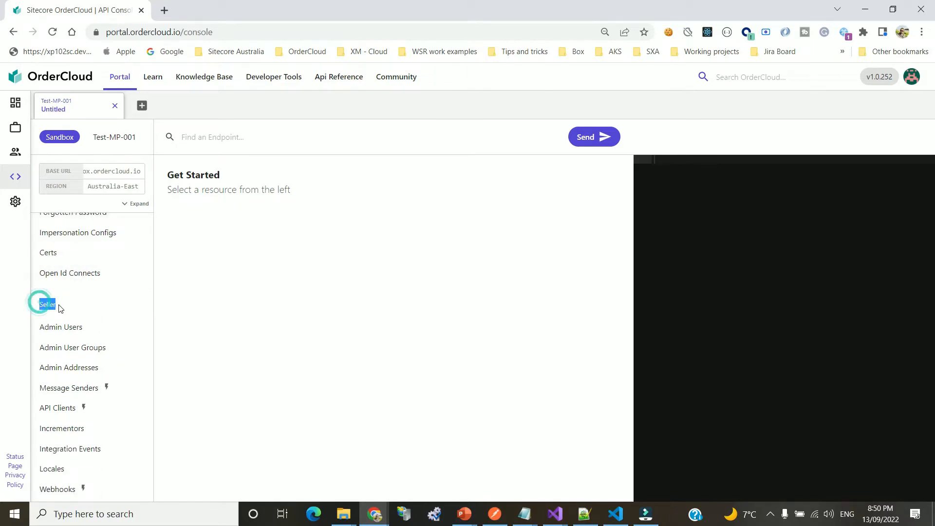
pyautogui.scroll(-2, 73, 309)
pyautogui.scroll(1, 78, 283)
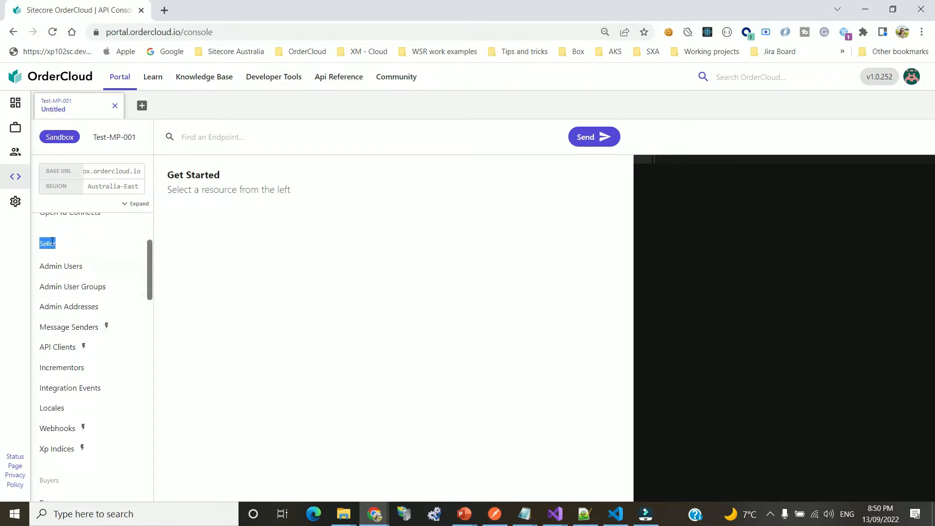
pyautogui.scroll(-2, 73, 385)
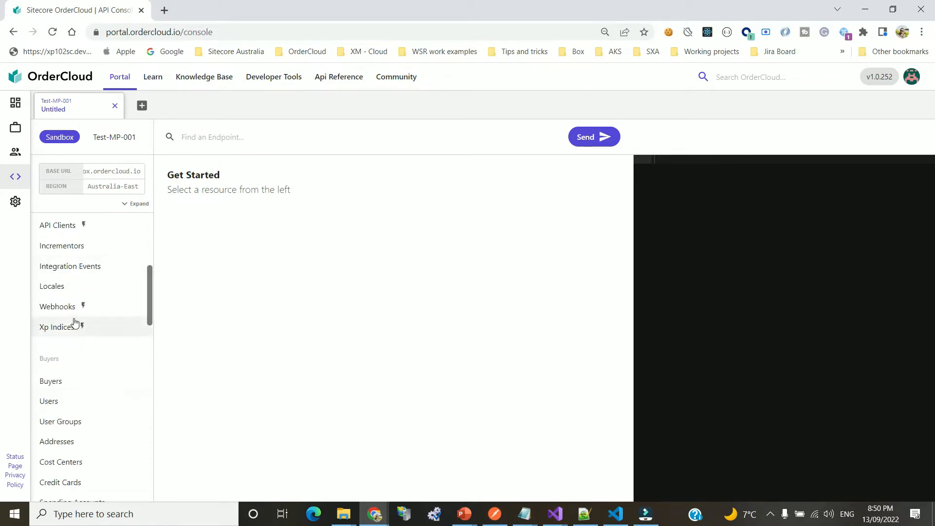
pyautogui.scroll(2, 74, 322)
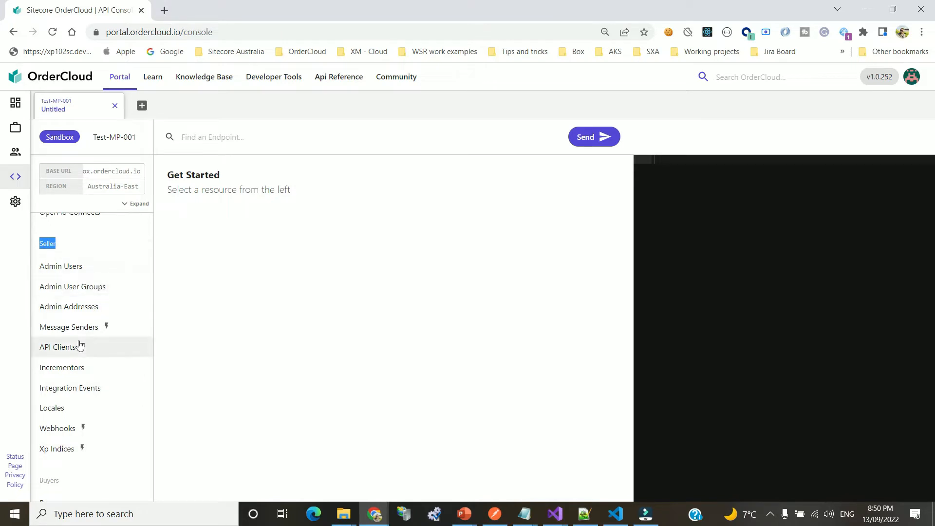
pyautogui.scroll(-2, 80, 347)
pyautogui.doubleClick(41, 359)
pyautogui.scroll(1, 75, 345)
pyautogui.scroll(2, 73, 272)
pyautogui.scroll(-4, 90, 351)
pyautogui.scroll(-3, 87, 365)
pyautogui.doubleClick(57, 310)
pyautogui.scroll(-3, 98, 321)
pyautogui.scroll(-4, 88, 311)
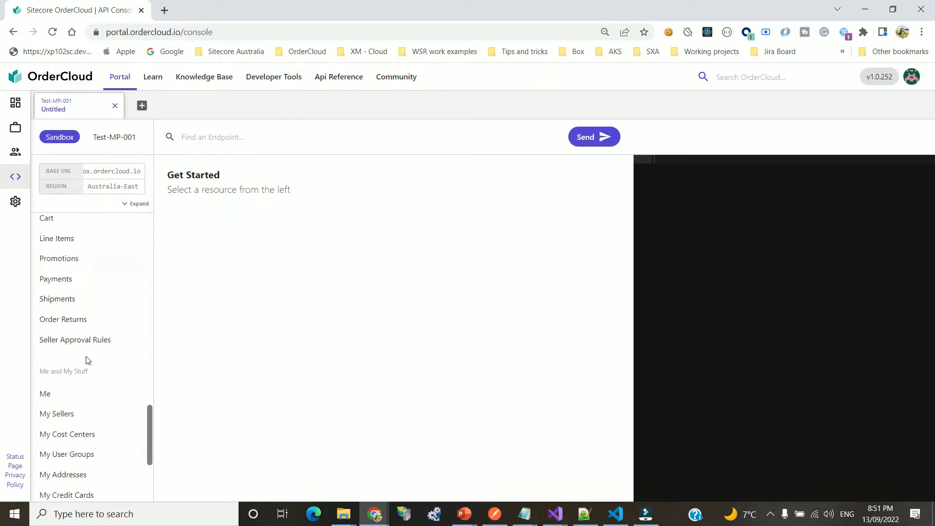
# Scroll the resource sidebar and point out the Buyers section heading
pyautogui.scroll(-2, 88, 361)
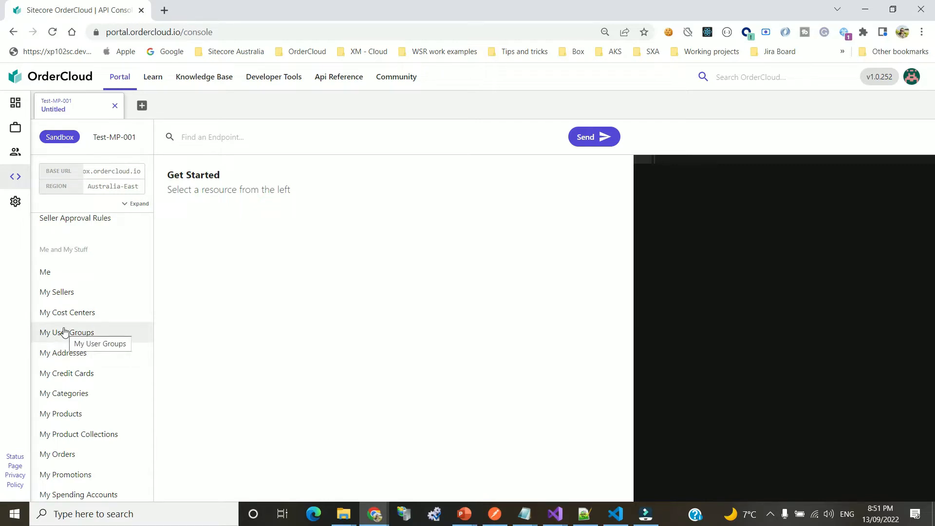
pyautogui.scroll(5, 95, 319)
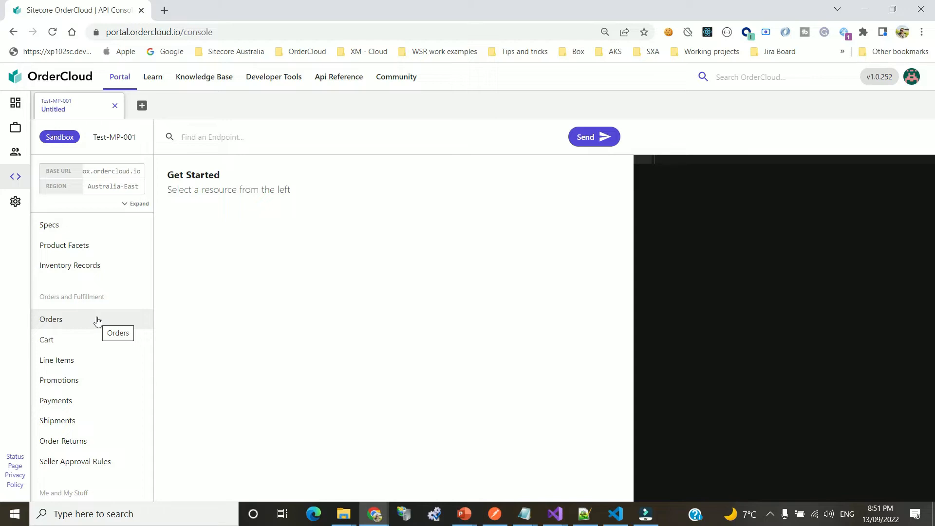
pyautogui.scroll(4, 90, 353)
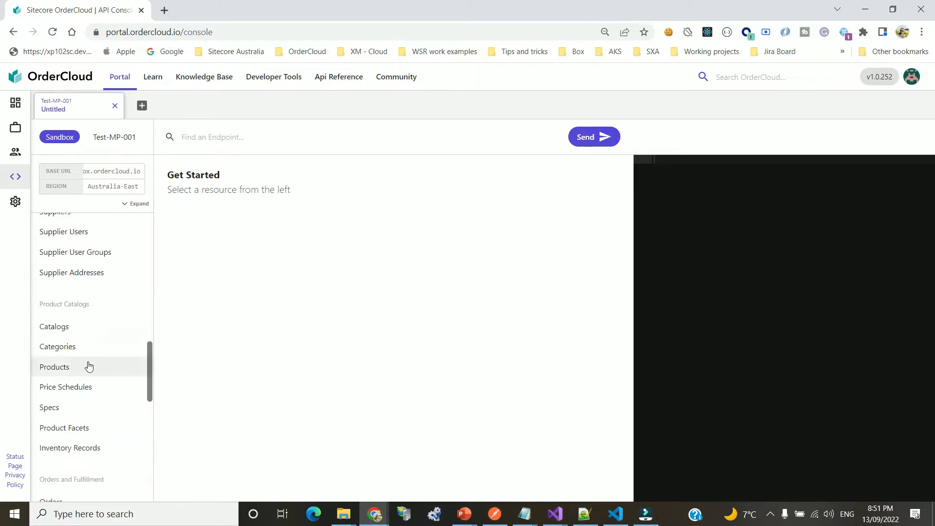
pyautogui.scroll(3, 94, 387)
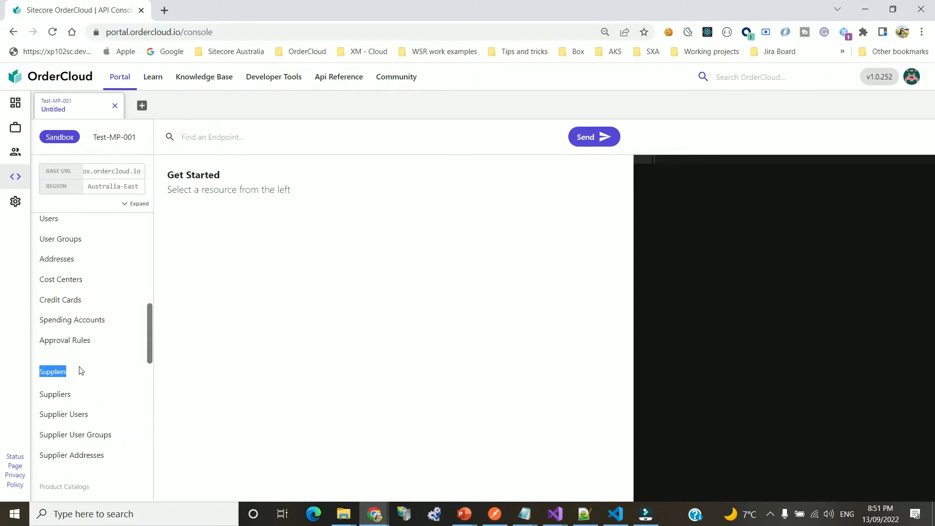
pyautogui.scroll(3, 90, 358)
pyautogui.scroll(1, 96, 347)
pyautogui.doubleClick(49, 358)
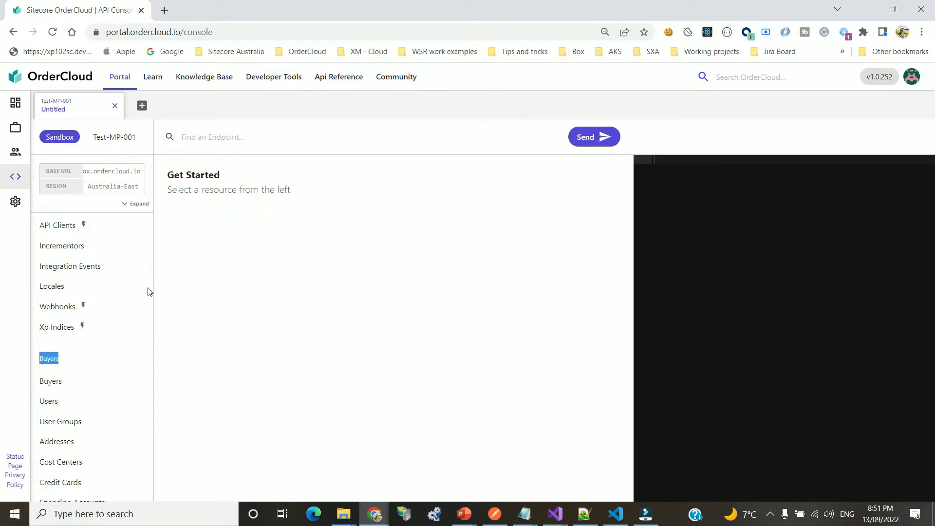
pyautogui.scroll(-3, 117, 283)
pyautogui.click(50, 236)
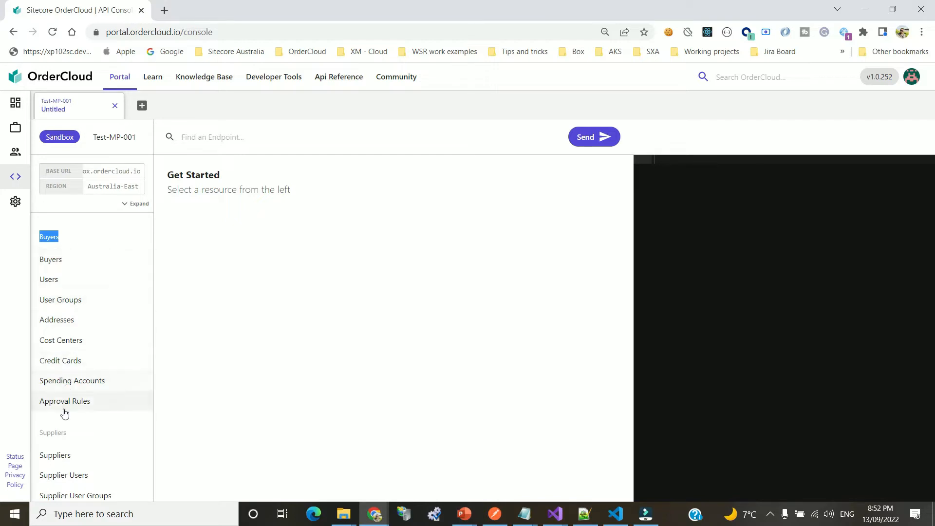
# Highlight the Seller and Me and My Stuff headings, then load the GET /me request
pyautogui.scroll(2, 77, 331)
pyautogui.scroll(5, 77, 325)
pyautogui.doubleClick(46, 304)
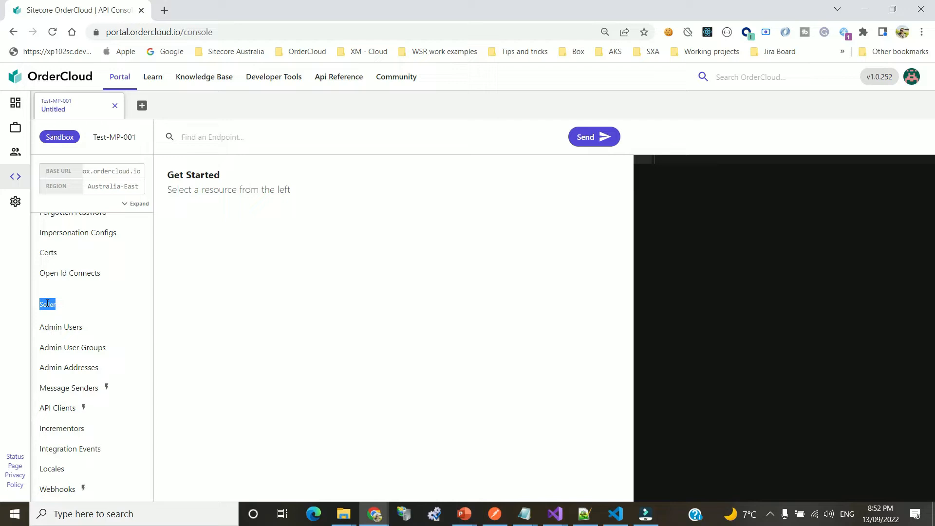
pyautogui.doubleClick(51, 303)
pyautogui.scroll(1, 77, 303)
pyautogui.scroll(-15, 77, 306)
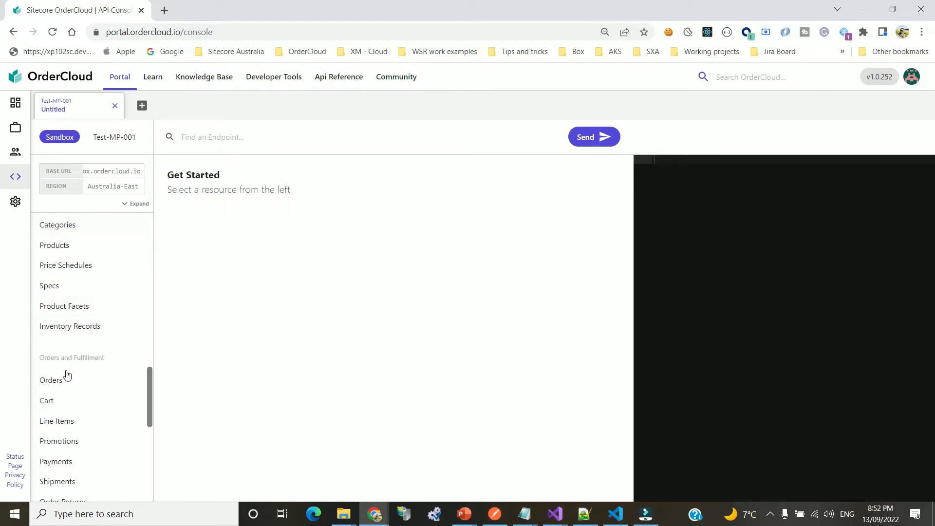
pyautogui.scroll(-5, 67, 375)
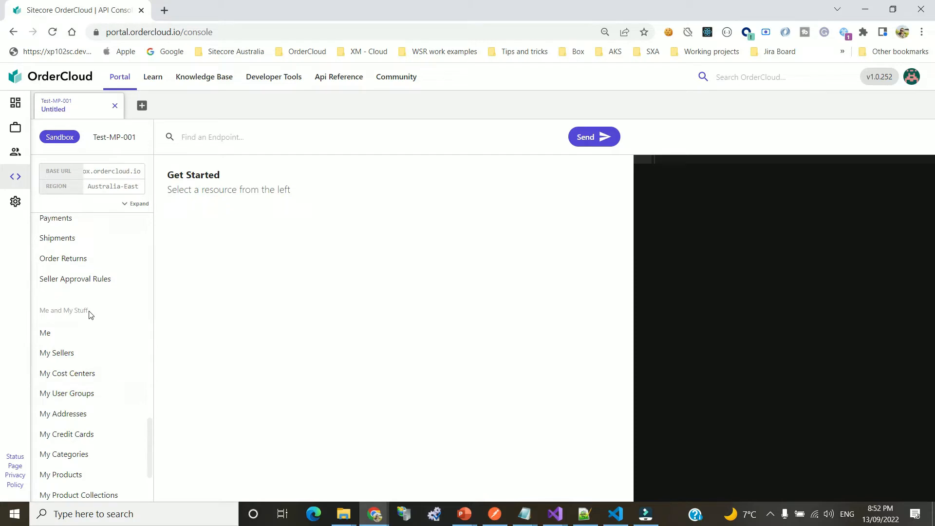
pyautogui.doubleClick(88, 312)
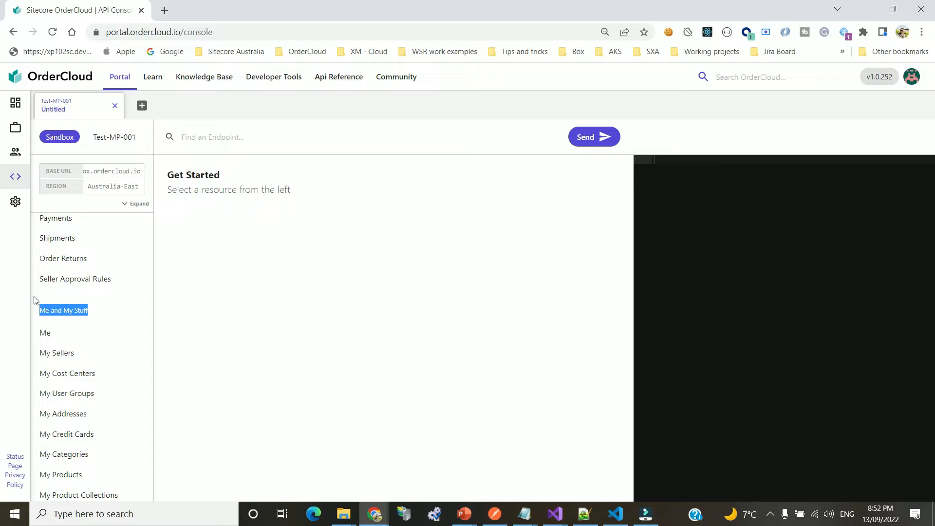
pyautogui.click(61, 334)
# Send GET /me using the Get the Current Authenticated User operation
pyautogui.click(65, 332)
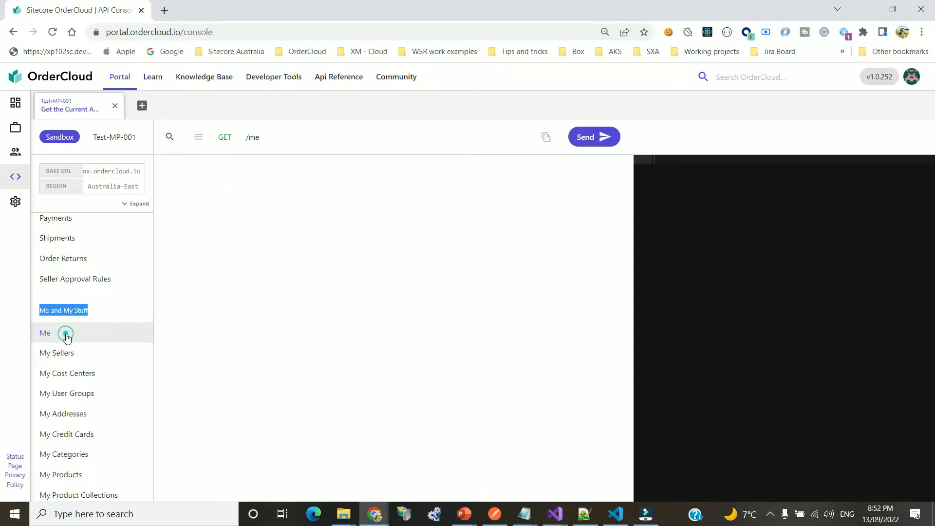
pyautogui.click(595, 136)
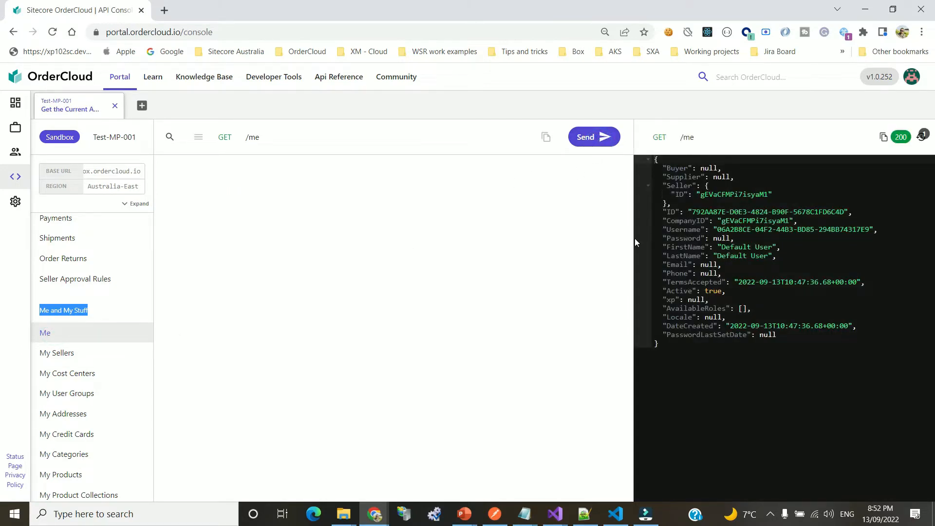
pyautogui.click(220, 326)
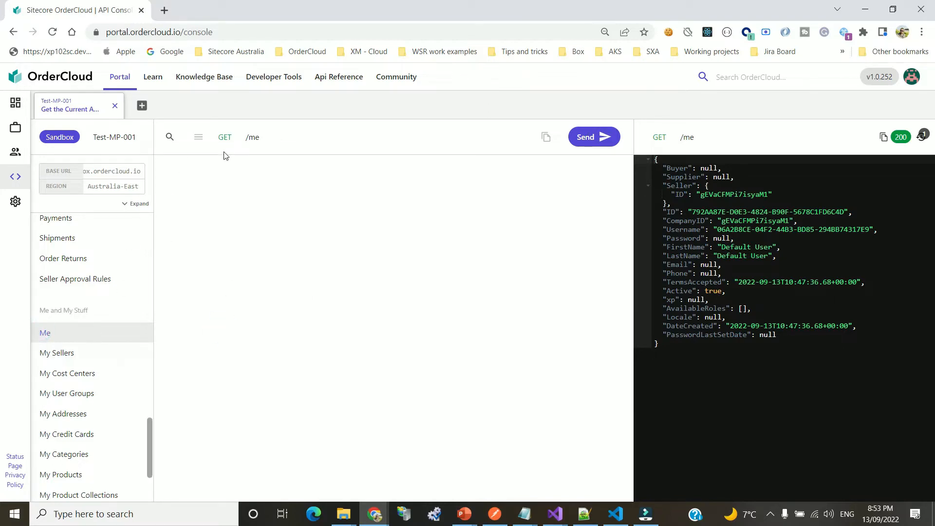
pyautogui.click(252, 138)
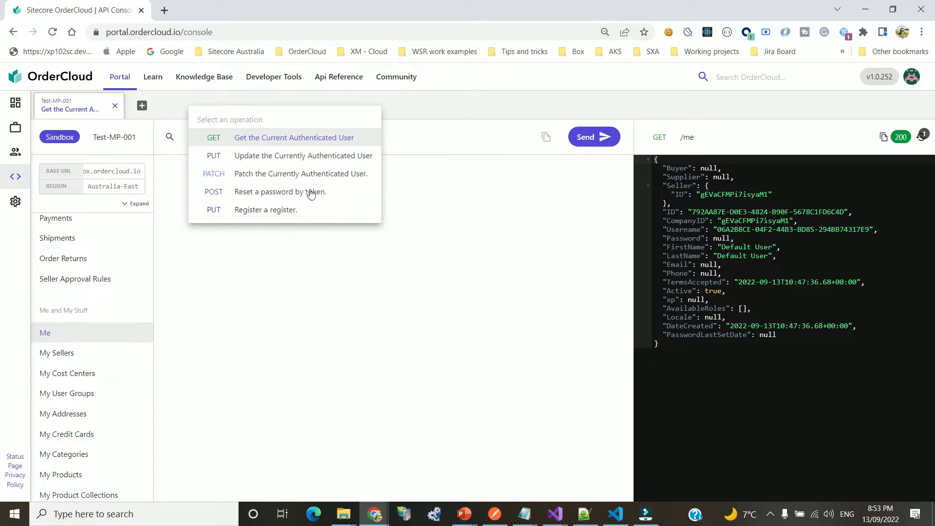
pyautogui.click(362, 293)
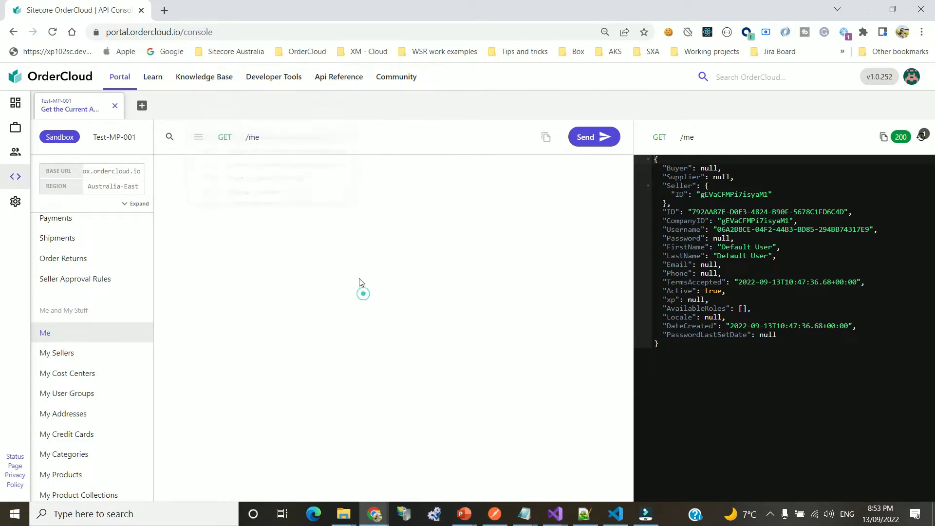
pyautogui.click(252, 140)
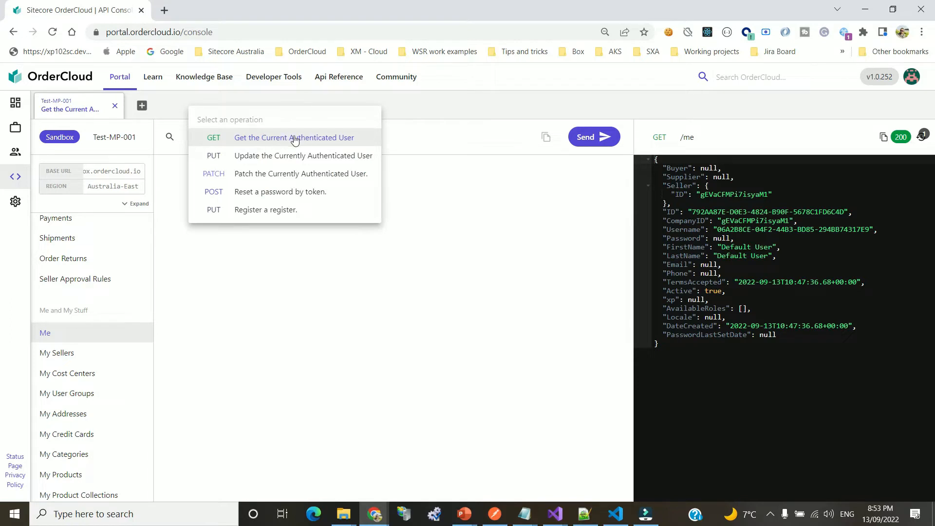
pyautogui.click(276, 141)
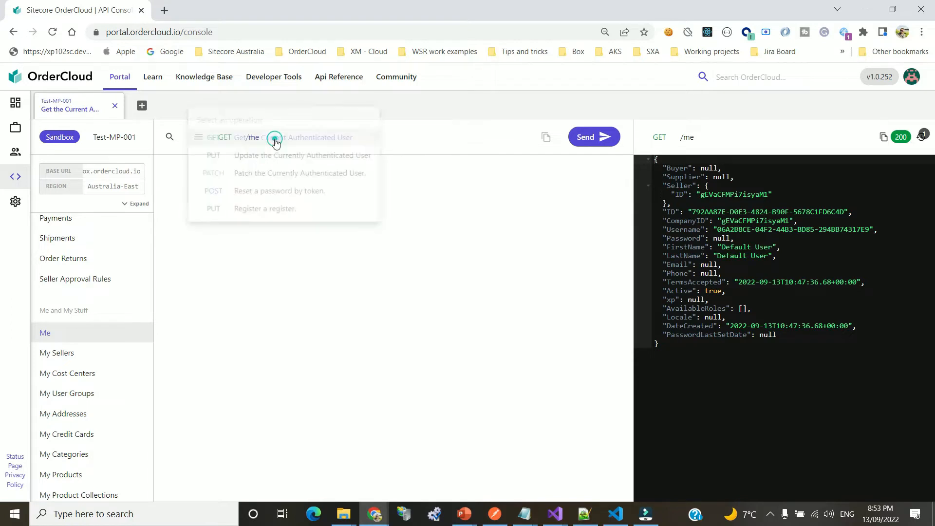
pyautogui.click(589, 137)
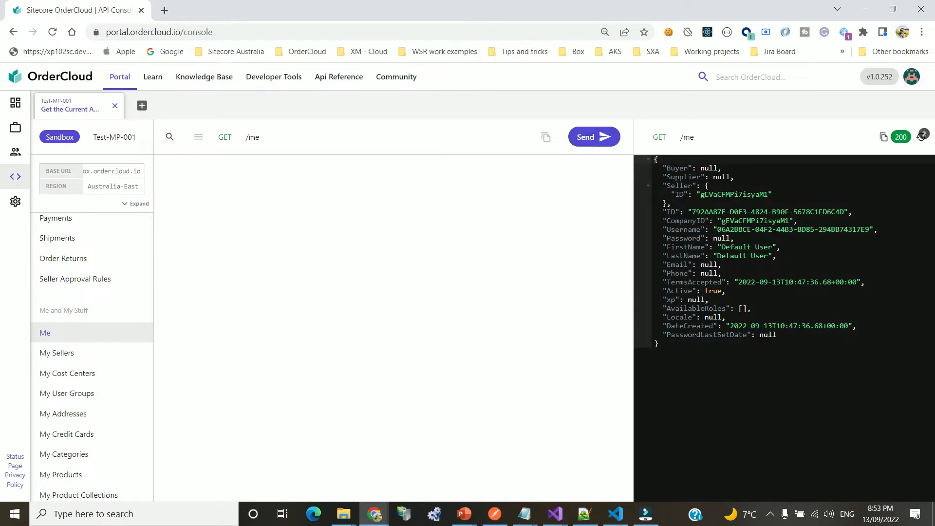
# Mark the CompanyID value in the Default User's 200 response
pyautogui.click(766, 224)
pyautogui.moveTo(722, 223); pyautogui.dragTo(790, 230)
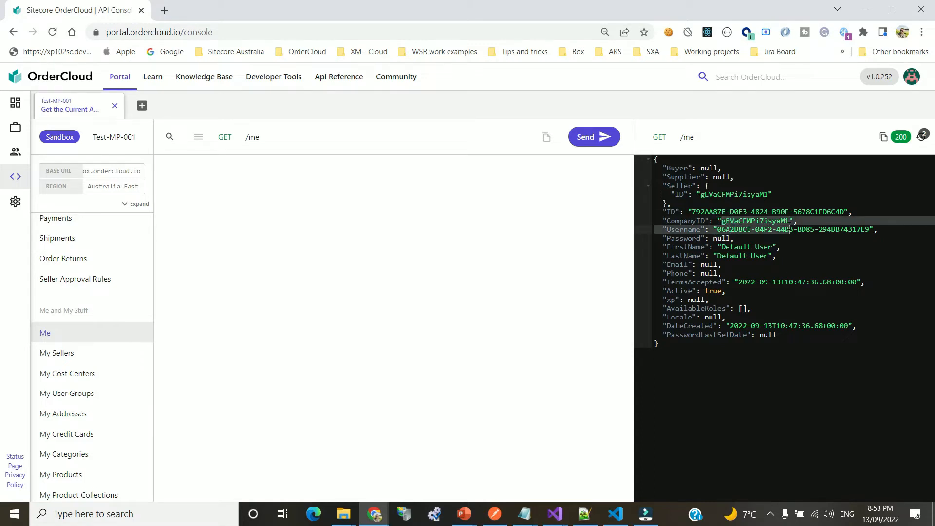
pyautogui.scroll(15, 77, 244)
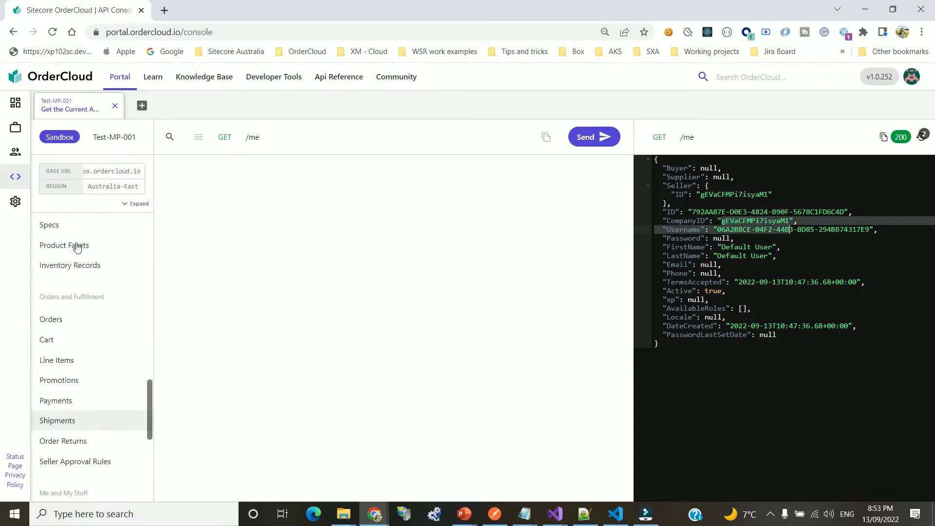
pyautogui.scroll(5, 79, 246)
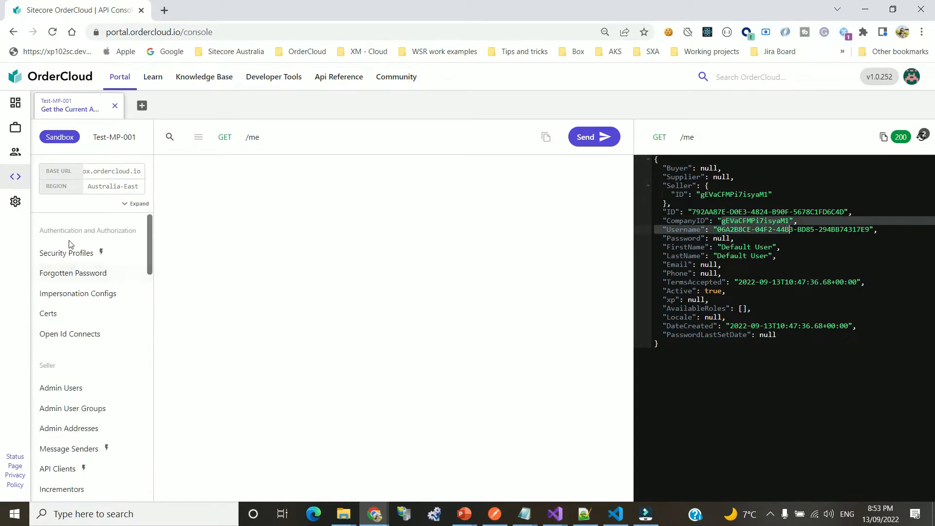
# Expand the context details and compare the Marketplace Identifier with the CompanyID
pyautogui.click(126, 203)
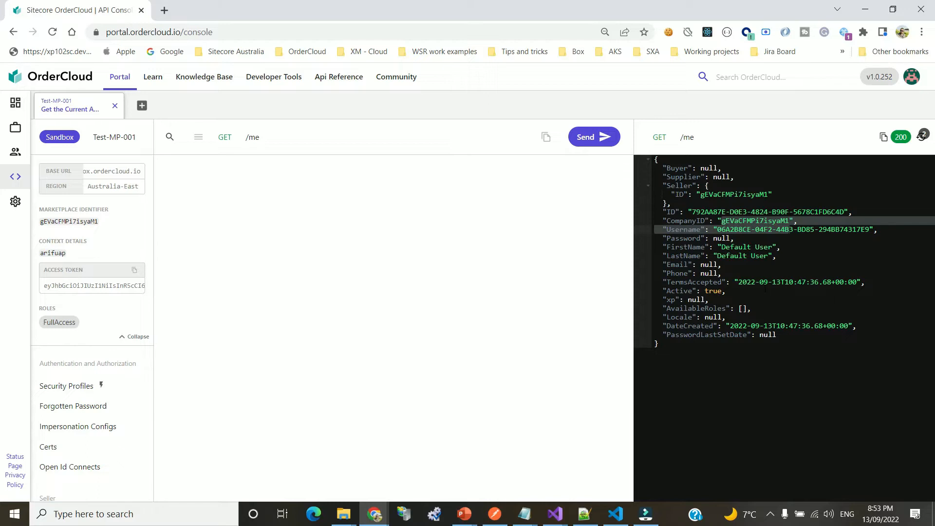
pyautogui.doubleClick(741, 220)
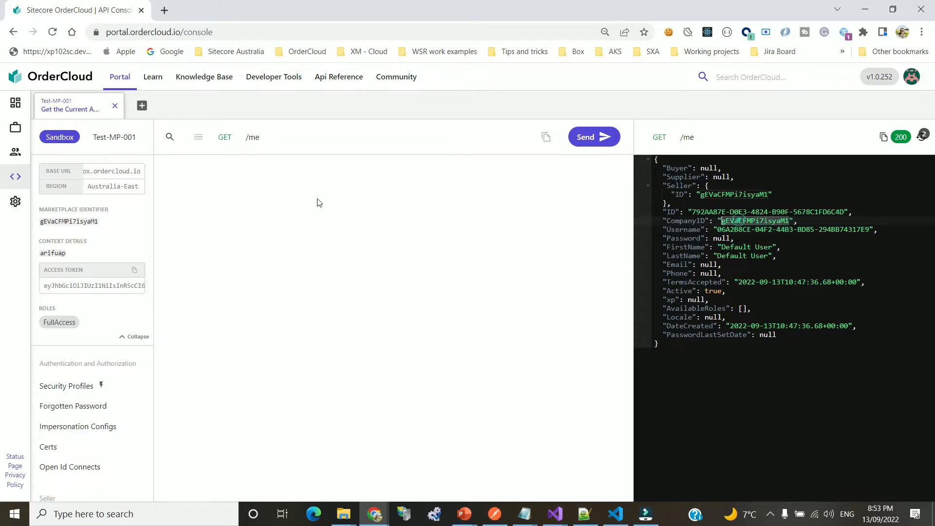
pyautogui.doubleClick(60, 221)
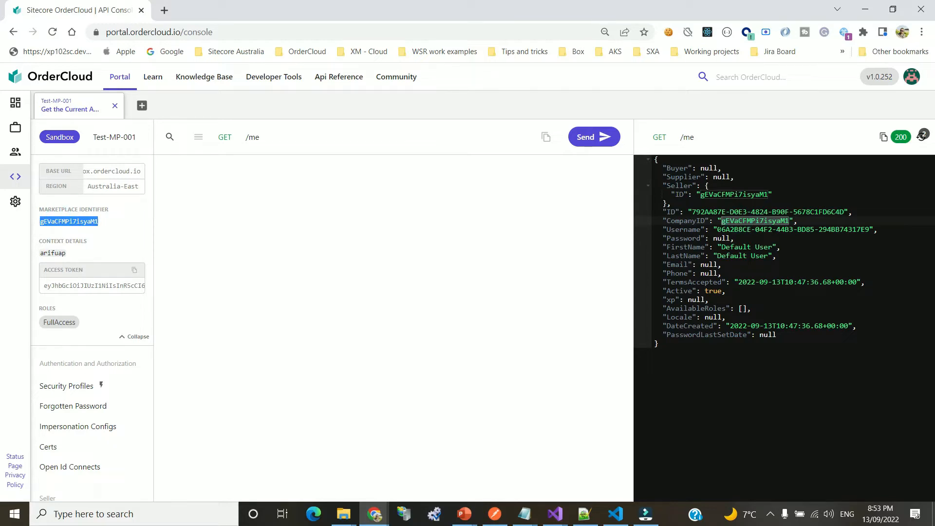
# Mark the Username, FirstName and LastName values, then load the Get a list of buyers request
pyautogui.moveTo(718, 229); pyautogui.dragTo(868, 234)
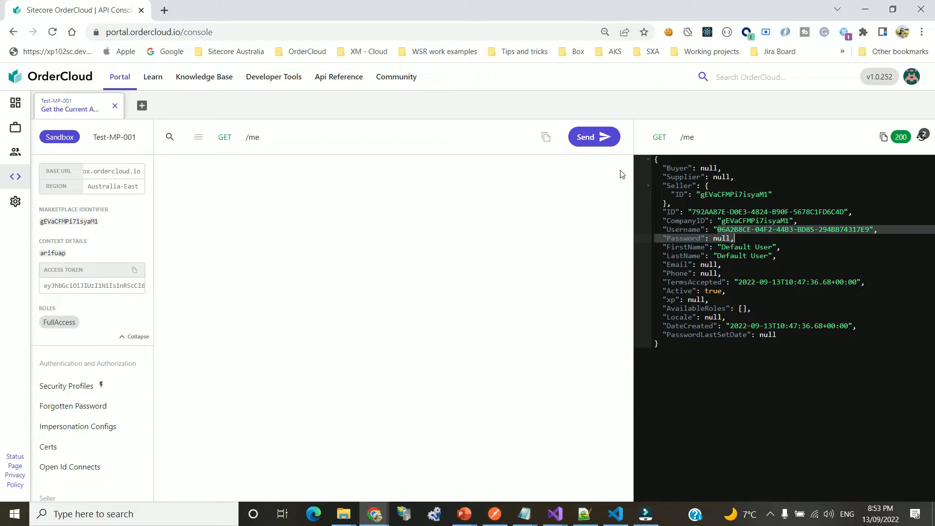
pyautogui.scroll(-5, 83, 395)
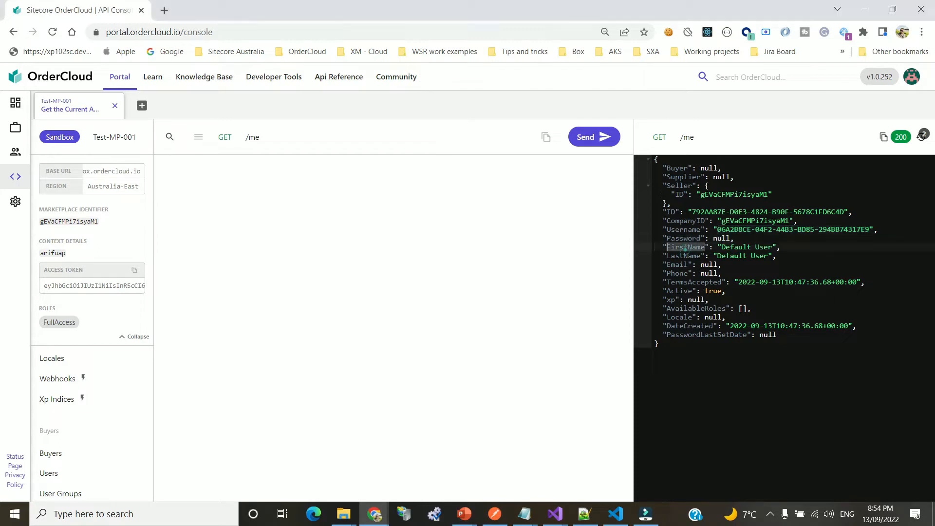
pyautogui.moveTo(716, 247); pyautogui.dragTo(777, 255)
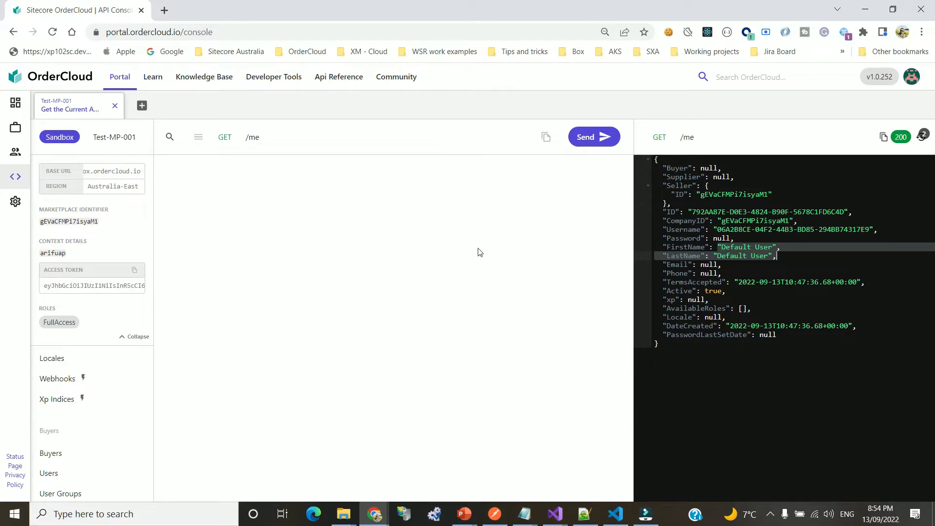
pyautogui.scroll(-3, 83, 382)
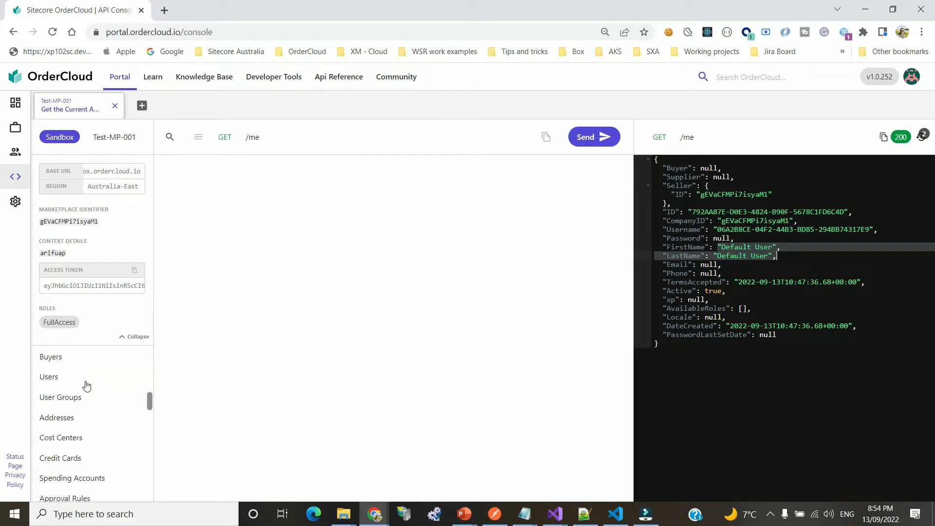
pyautogui.scroll(3, 87, 386)
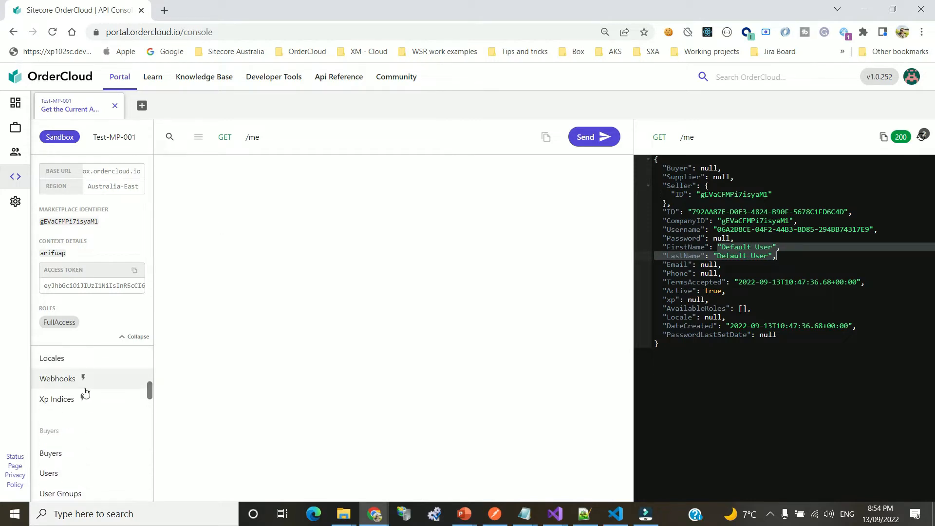
pyautogui.click(68, 456)
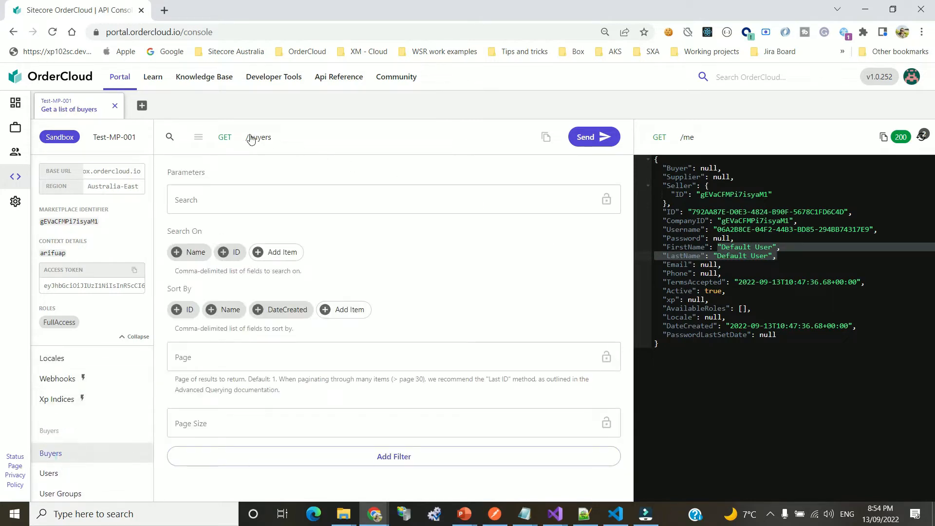
# Send GET /buyers and check the Meta paging block showing zero buyers
pyautogui.click(599, 138)
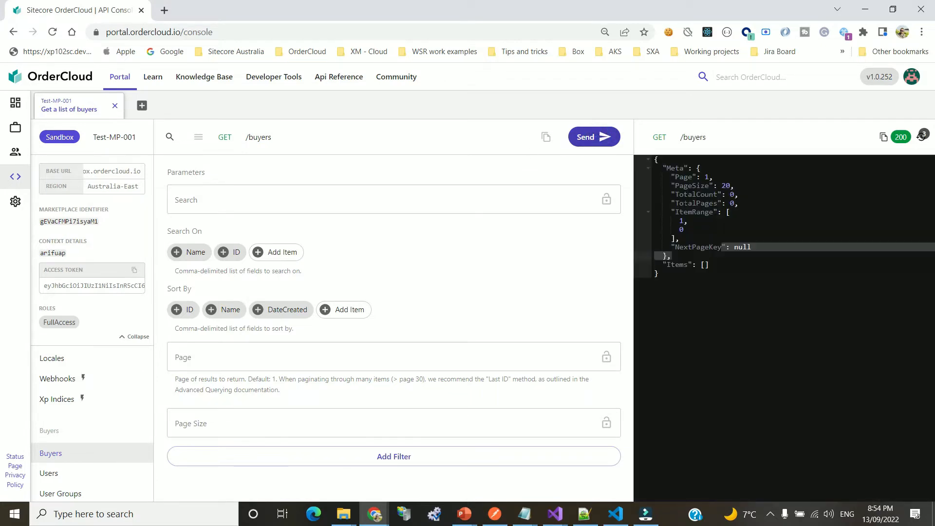
pyautogui.moveTo(672, 174); pyautogui.dragTo(744, 236)
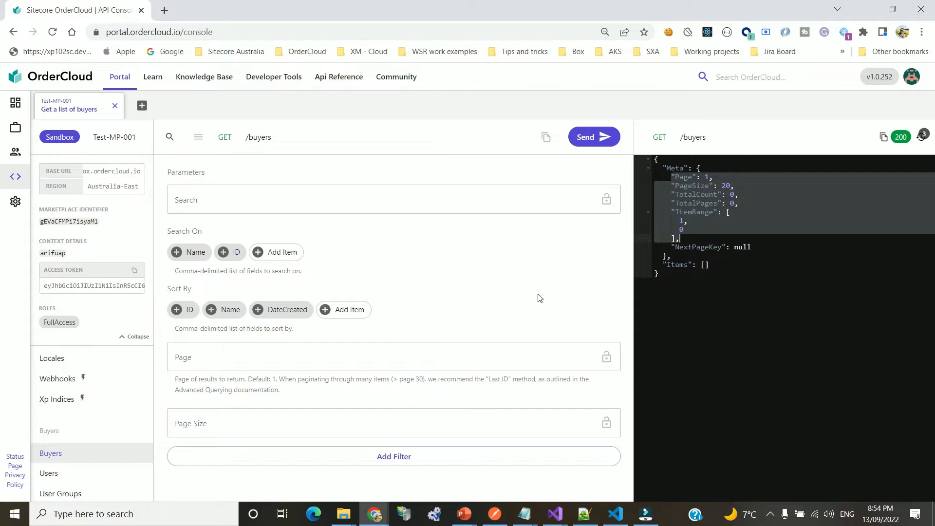
pyautogui.scroll(5, 90, 393)
pyautogui.scroll(4, 90, 393)
pyautogui.scroll(-2, 96, 387)
# Run GET /adminusers from Seller > Admin Users and confirm it returns an empty Items list
pyautogui.click(61, 399)
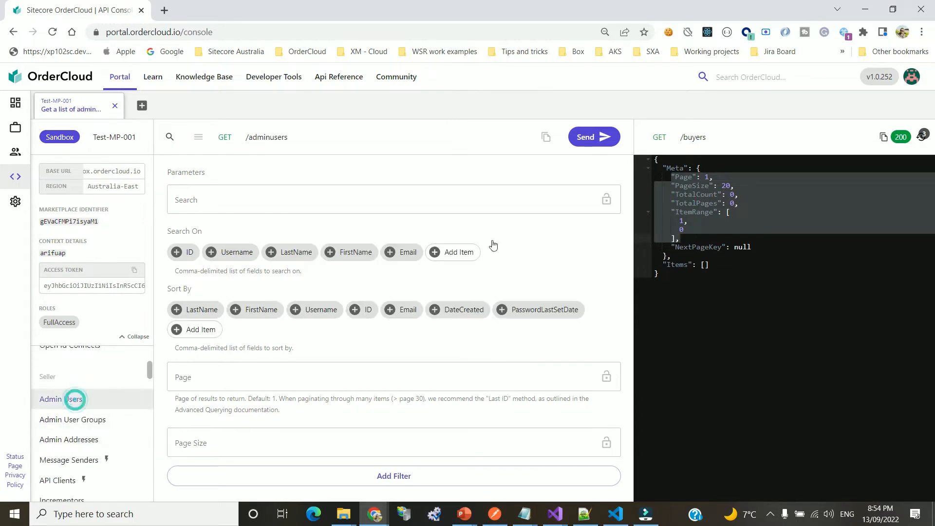
pyautogui.click(592, 138)
pyautogui.click(592, 139)
pyautogui.click(769, 290)
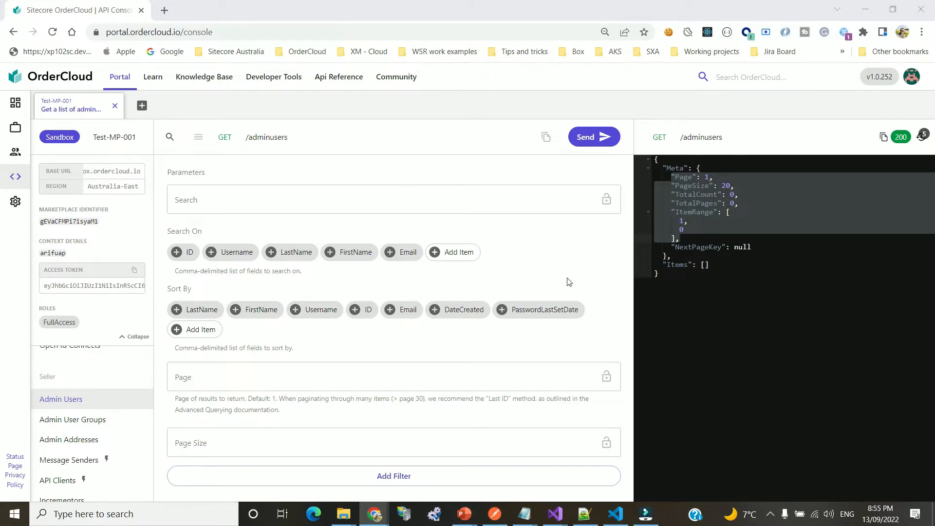
pyautogui.scroll(3, 136, 400)
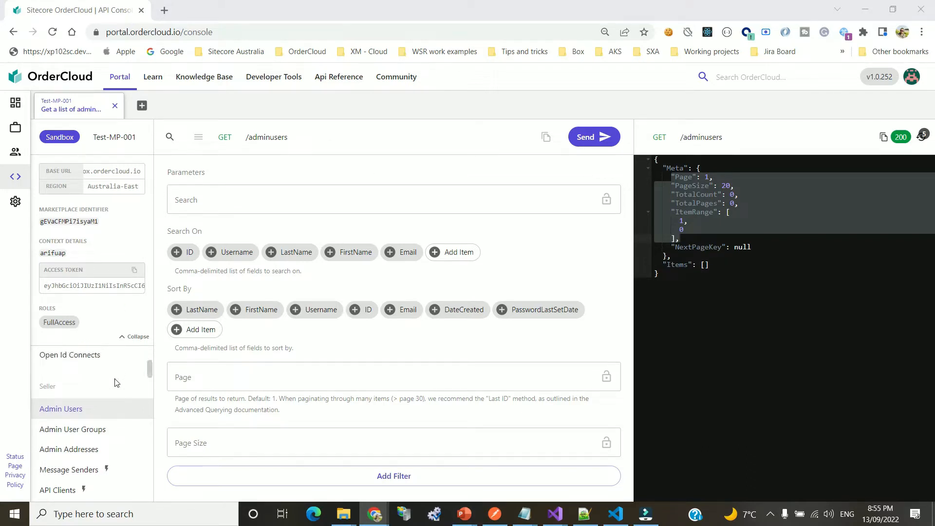
pyautogui.scroll(-3, 126, 402)
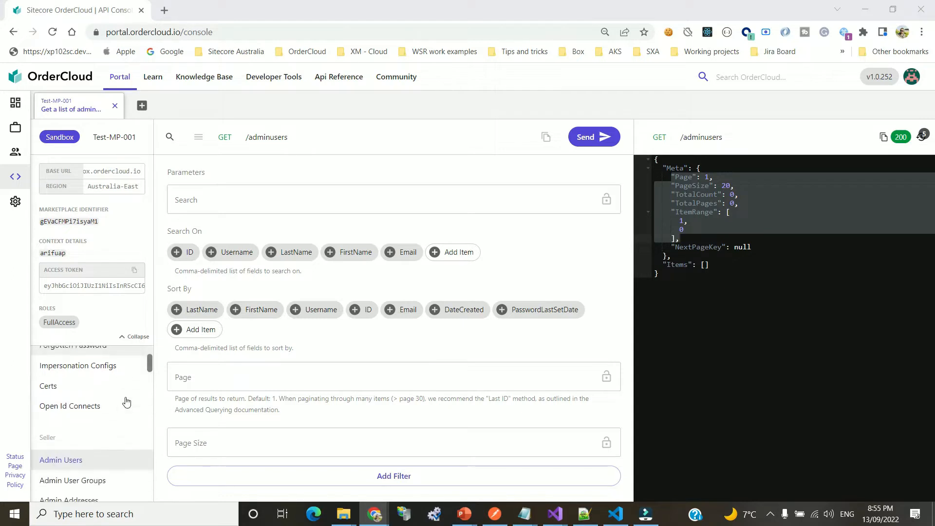
pyautogui.scroll(-3, 124, 406)
pyautogui.scroll(4, 117, 407)
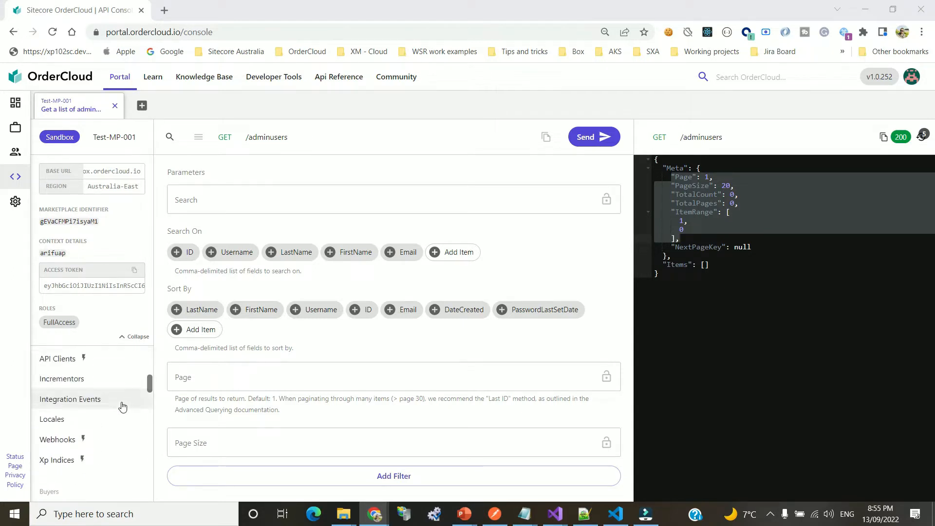
pyautogui.scroll(1, 122, 411)
pyautogui.scroll(-3, 98, 409)
pyautogui.scroll(-1, 96, 409)
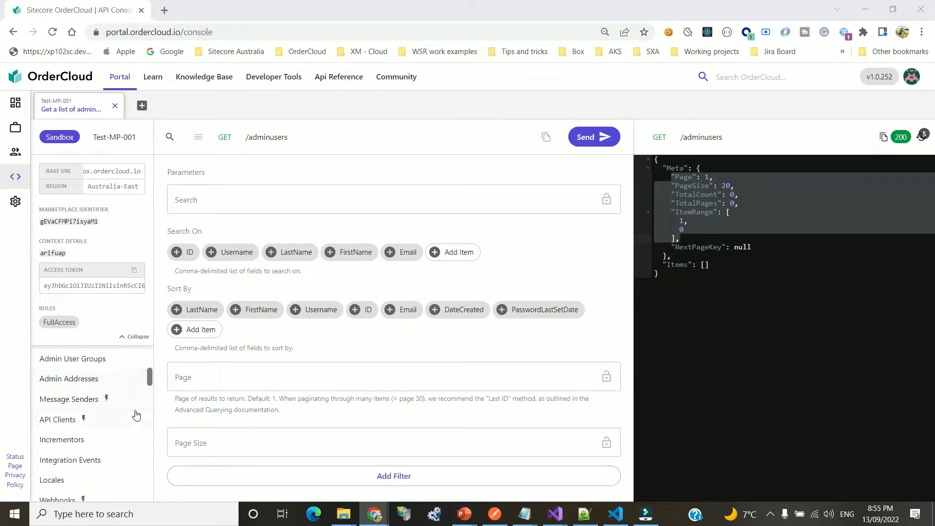
# Open the Test-MP-001 API Clients page and select the marketplace ID
pyautogui.click(58, 420)
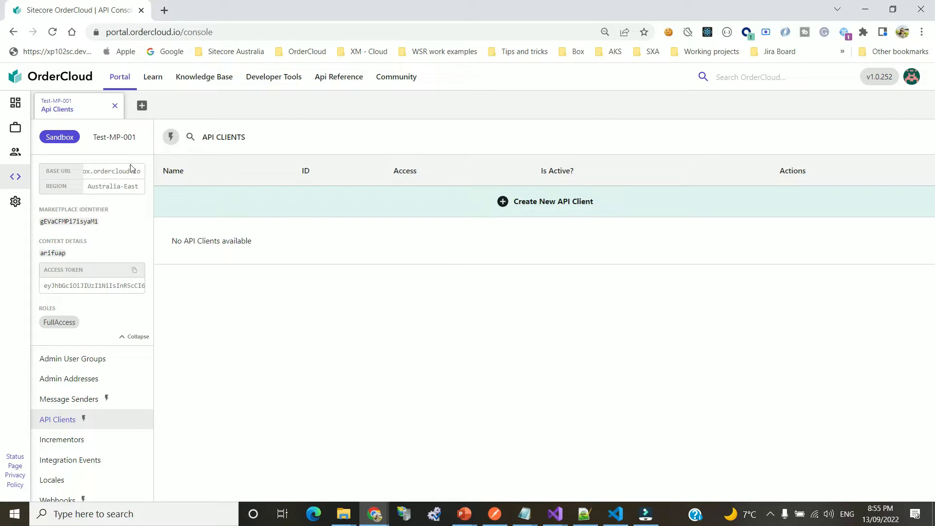
pyautogui.doubleClick(69, 222)
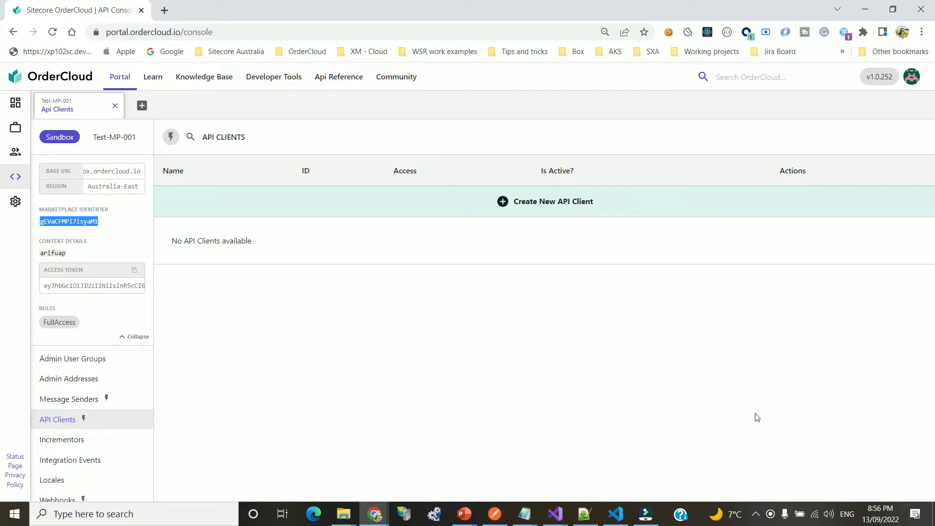
# Start a new API client and name it 'Seller Api Client'
pyautogui.click(586, 202)
pyautogui.click(581, 222)
pyautogui.doubleClick(581, 222)
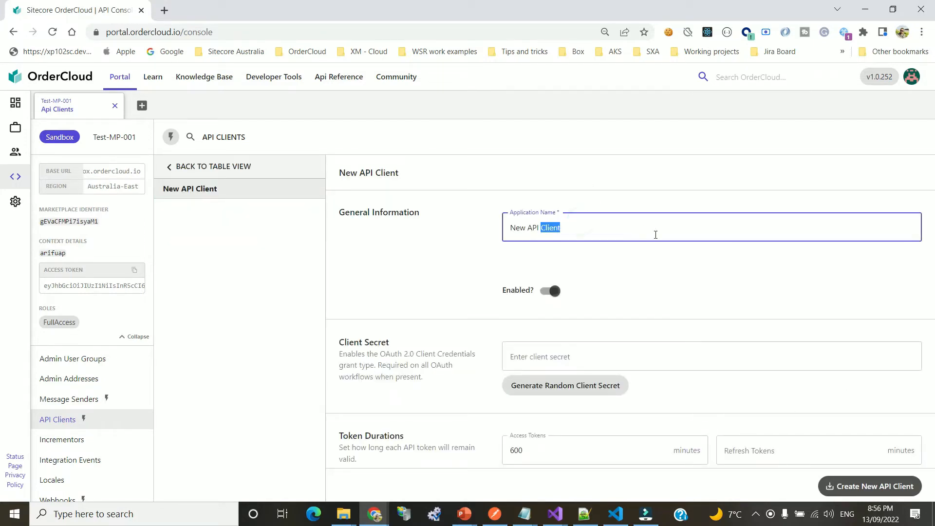
pyautogui.hotkey('ctrl', 'a')
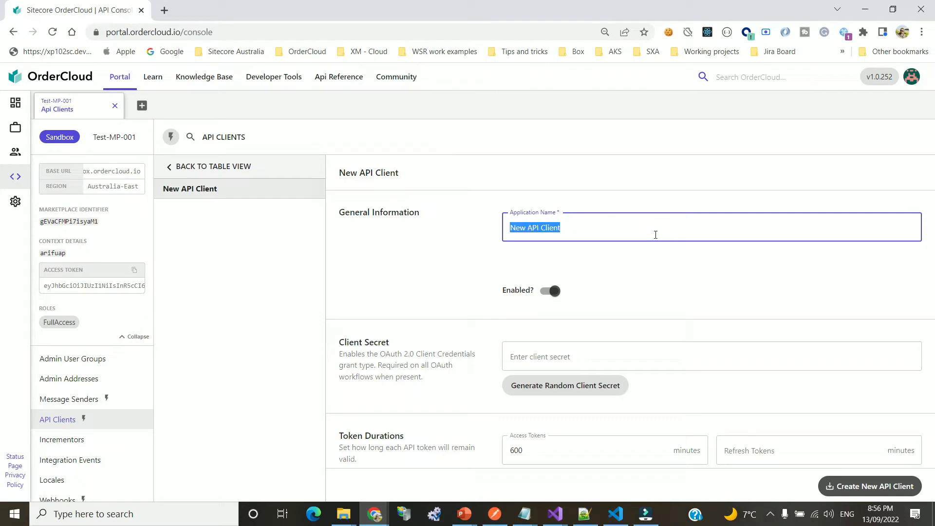
pyautogui.write('S')
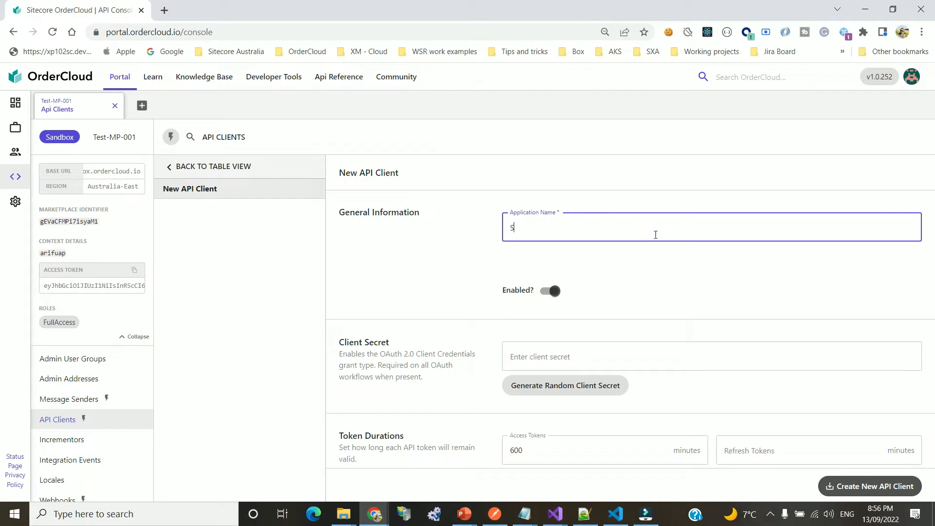
pyautogui.write('eller Client')
pyautogui.press('Left')
pyautogui.press('Left')
pyautogui.press('Left')
pyautogui.write('Api')
pyautogui.scroll(-1, 640, 281)
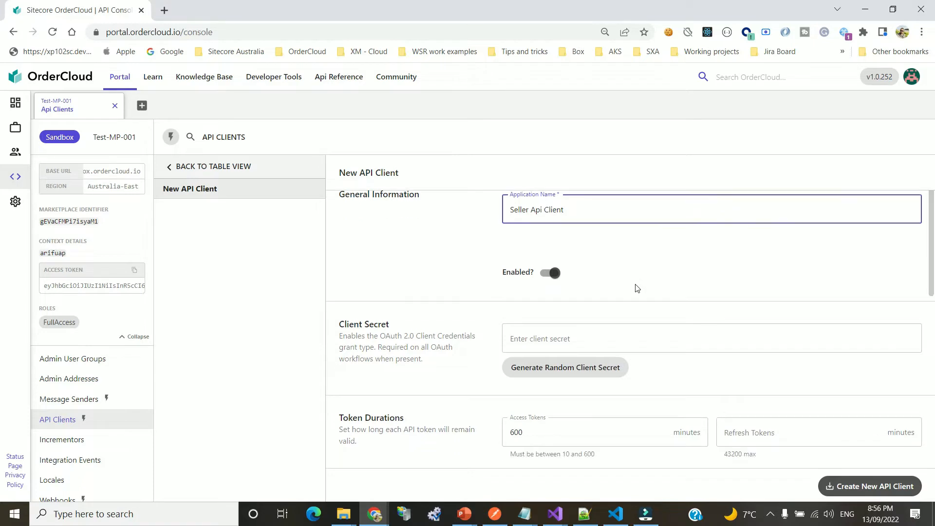
pyautogui.scroll(1, 638, 253)
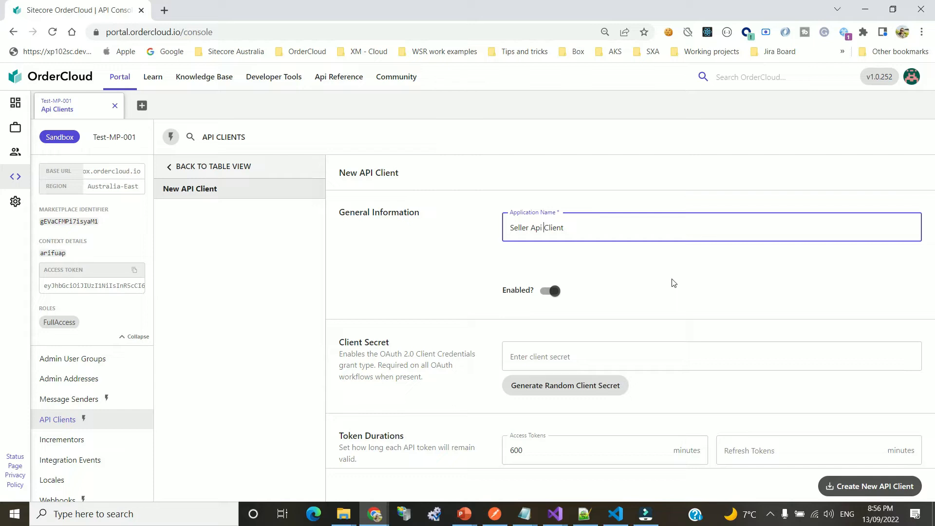
# Generate a random client secret and allow all sellers
pyautogui.click(539, 387)
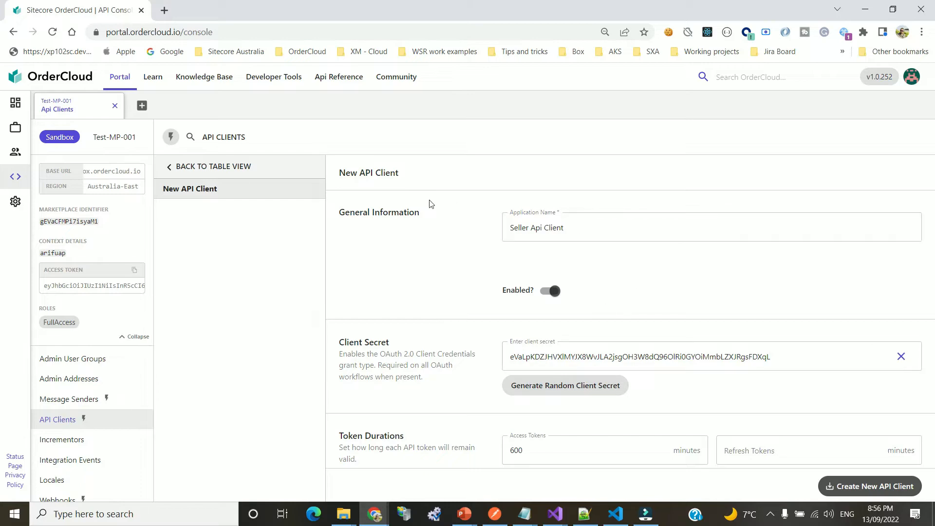
pyautogui.scroll(-4, 660, 279)
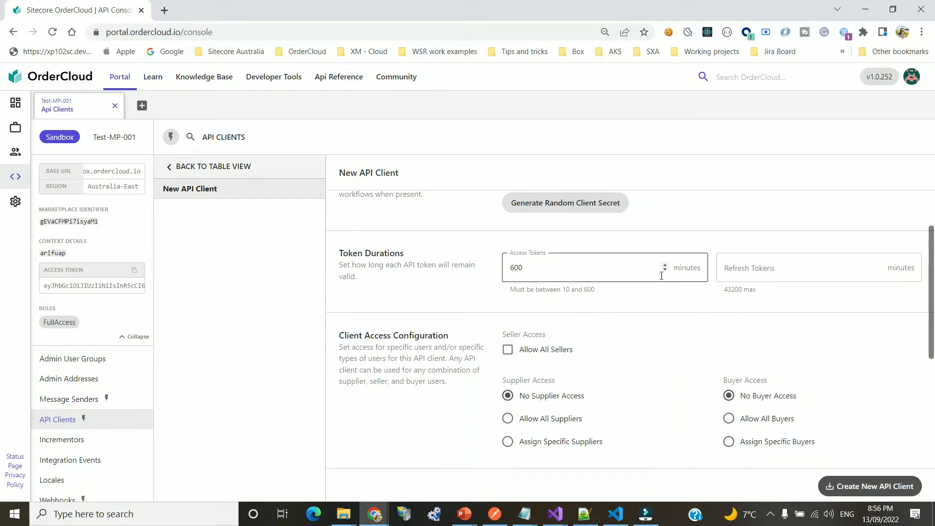
pyautogui.scroll(4, 586, 319)
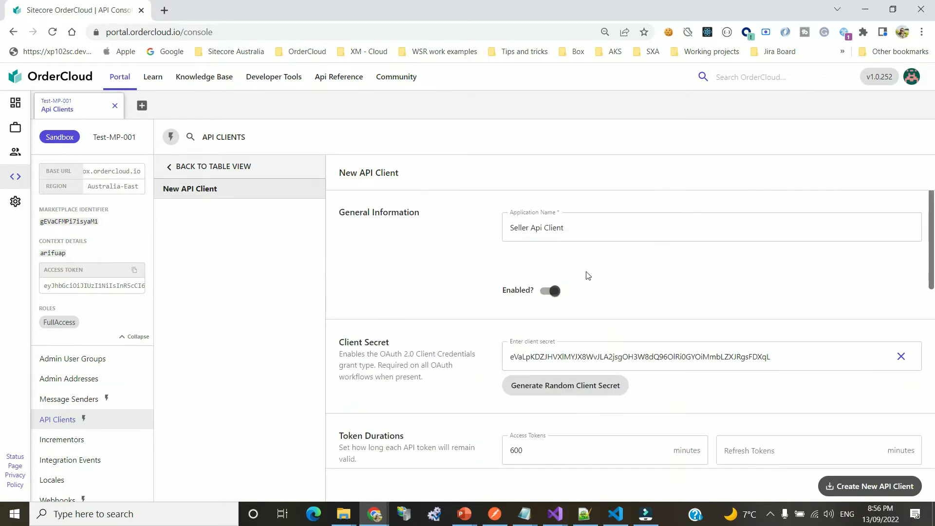
pyautogui.scroll(-3, 600, 302)
pyautogui.click(508, 410)
pyautogui.scroll(-1, 509, 410)
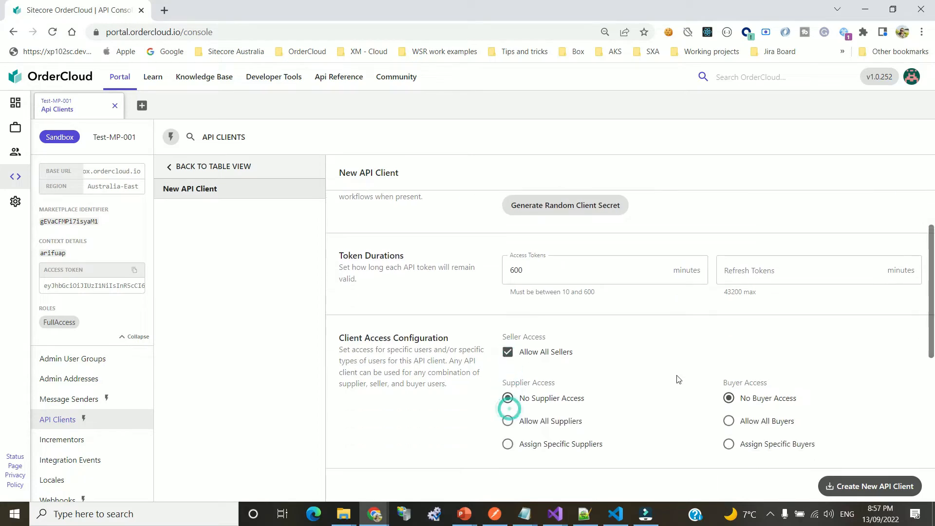
pyautogui.scroll(-2, 664, 354)
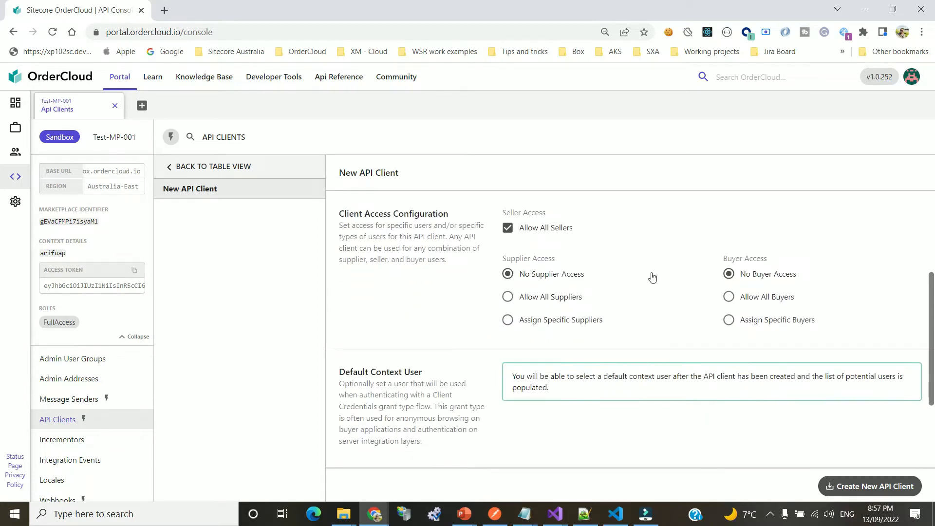
pyautogui.scroll(4, 651, 274)
pyautogui.scroll(-2, 662, 292)
pyautogui.scroll(3, 590, 211)
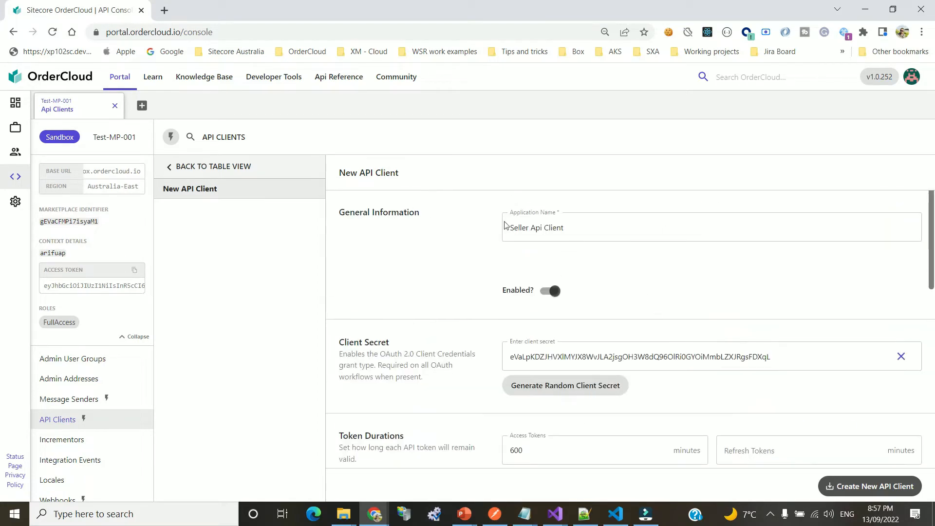
pyautogui.scroll(-2, 631, 307)
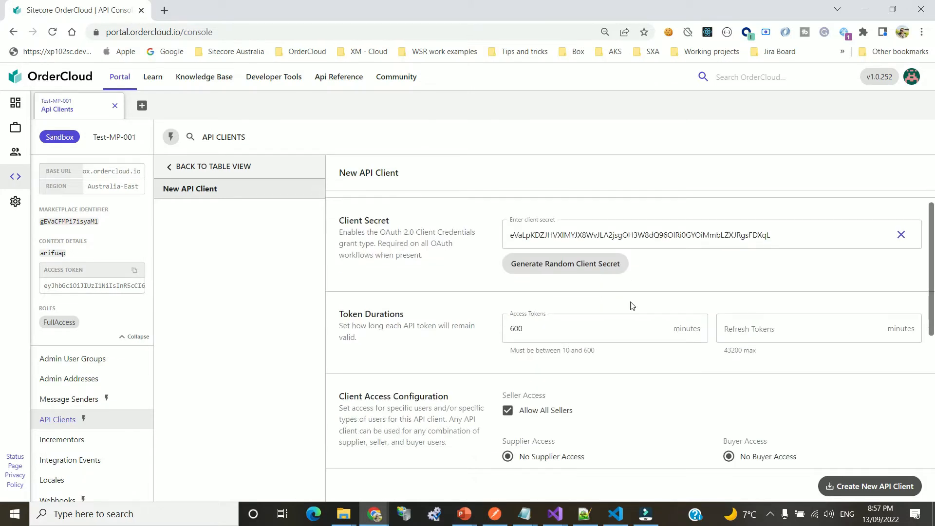
pyautogui.scroll(-1, 612, 310)
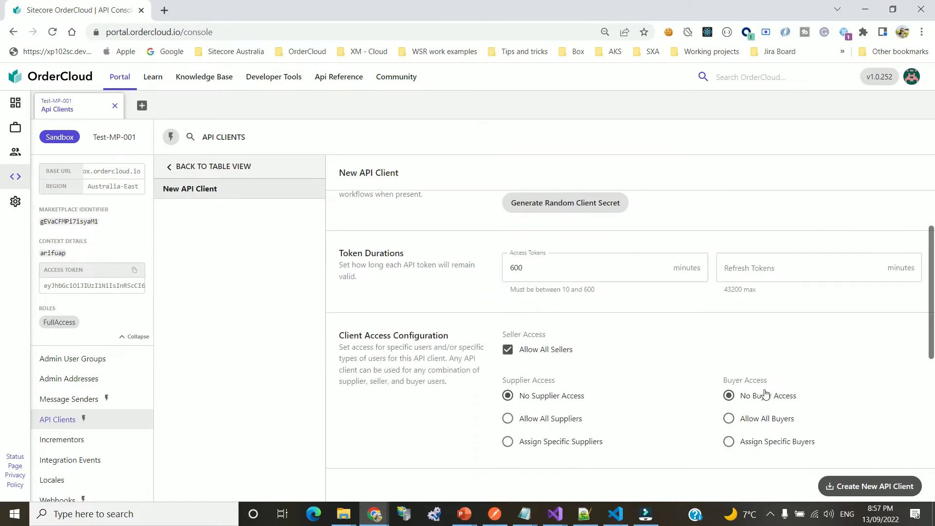
# Allow all buyers and create the Seller Api Client
pyautogui.click(762, 420)
pyautogui.scroll(-2, 769, 352)
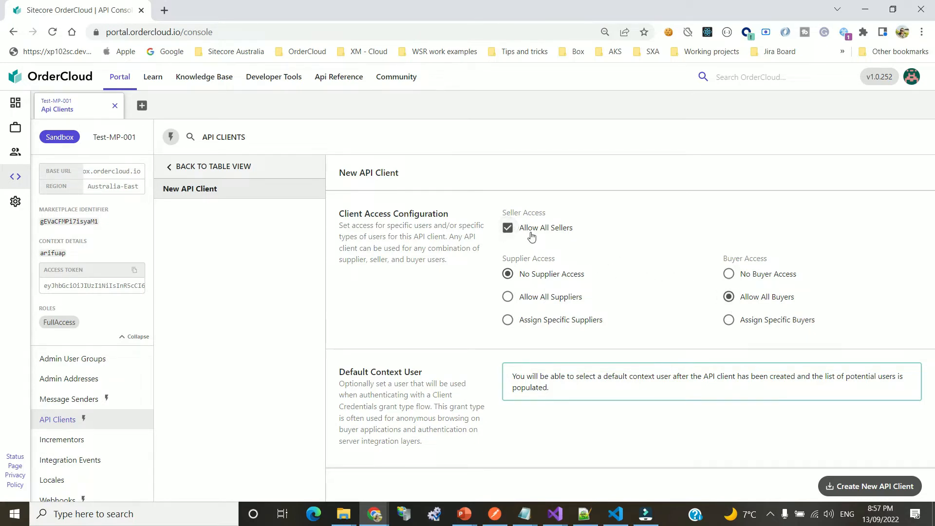
pyautogui.scroll(-4, 674, 297)
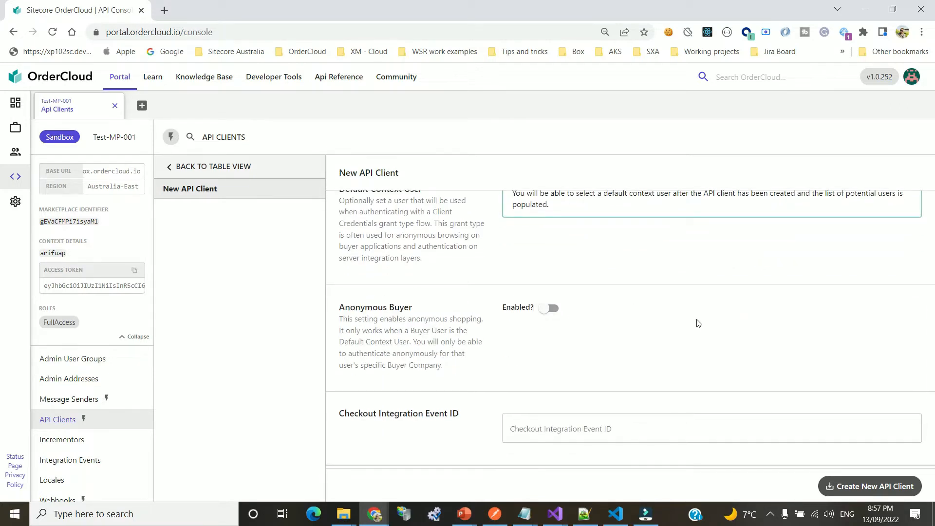
pyautogui.scroll(-2, 697, 323)
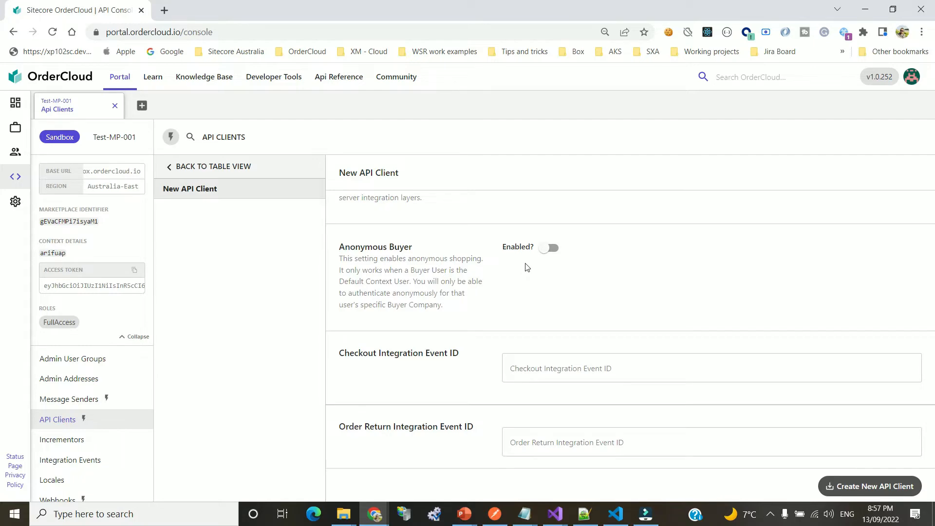
pyautogui.scroll(-1, 605, 331)
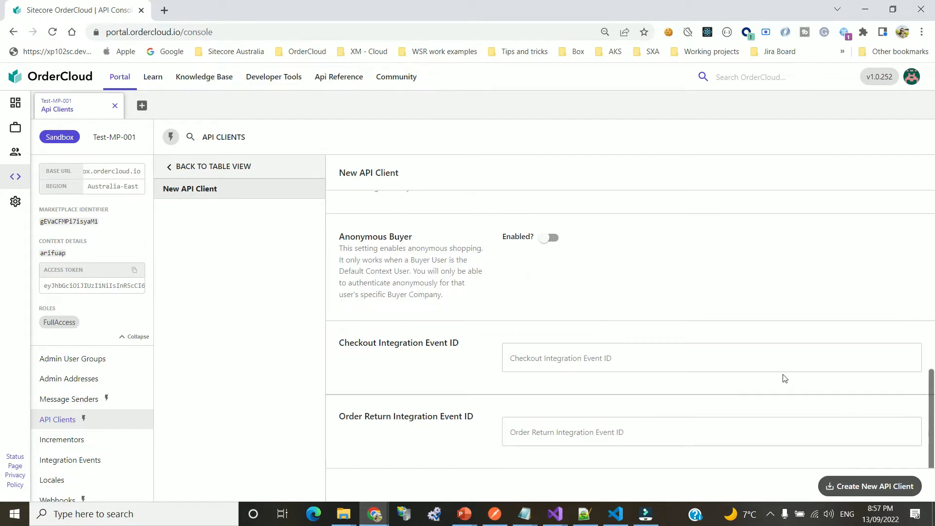
pyautogui.scroll(12, 785, 380)
pyautogui.scroll(-5, 803, 395)
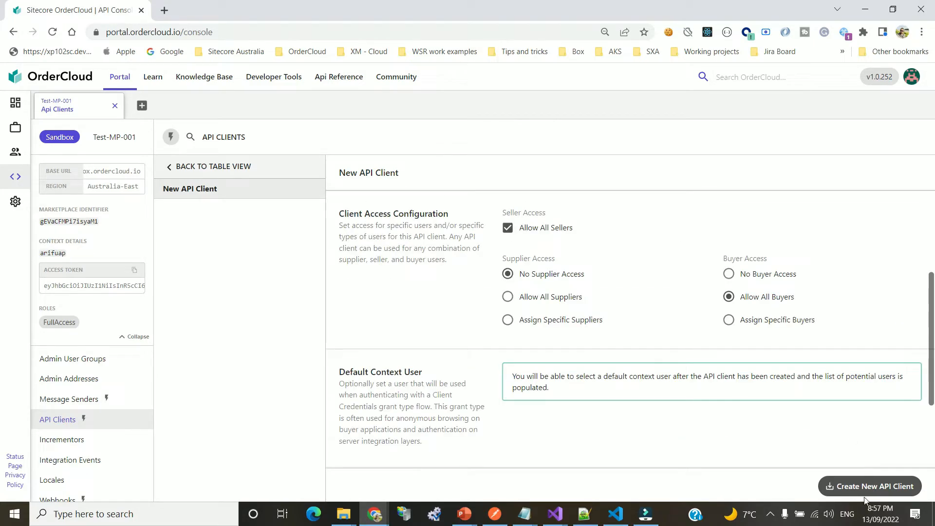
pyautogui.click(865, 486)
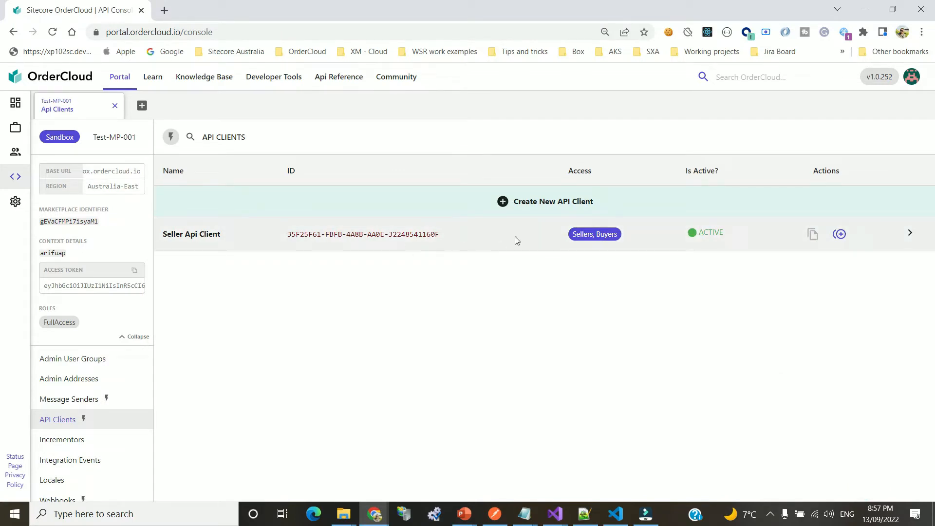
# Review the Seller Api Client details, then go back to the API clients table
pyautogui.click(395, 235)
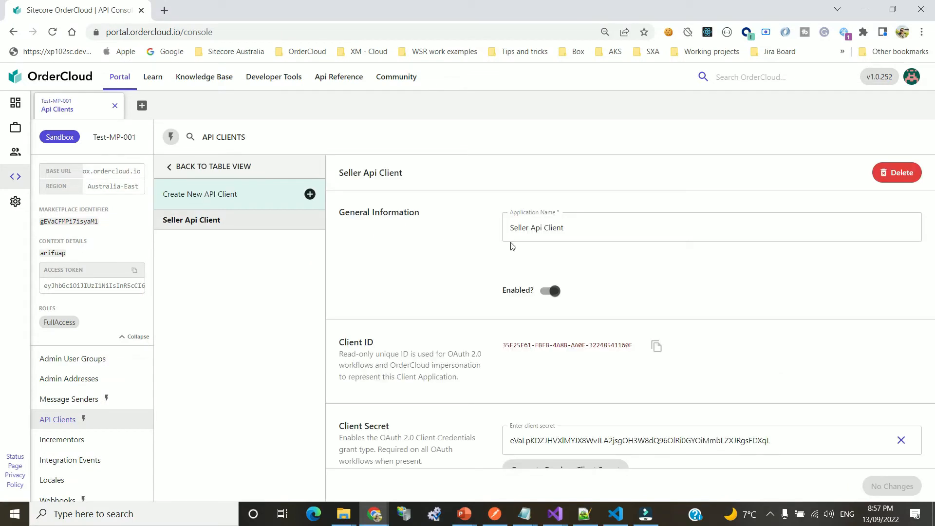
pyautogui.doubleClick(352, 343)
pyautogui.click(392, 347)
pyautogui.scroll(-3, 422, 338)
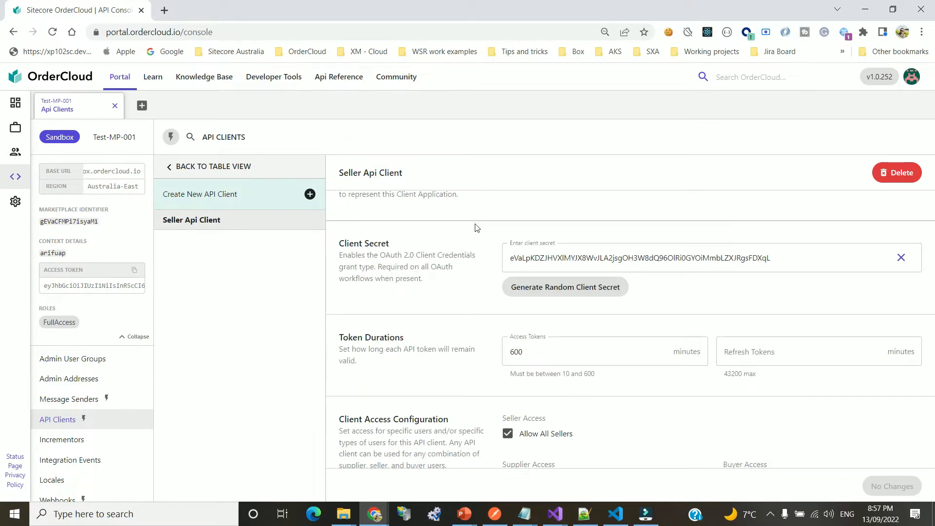
pyautogui.scroll(3, 482, 266)
pyautogui.click(179, 167)
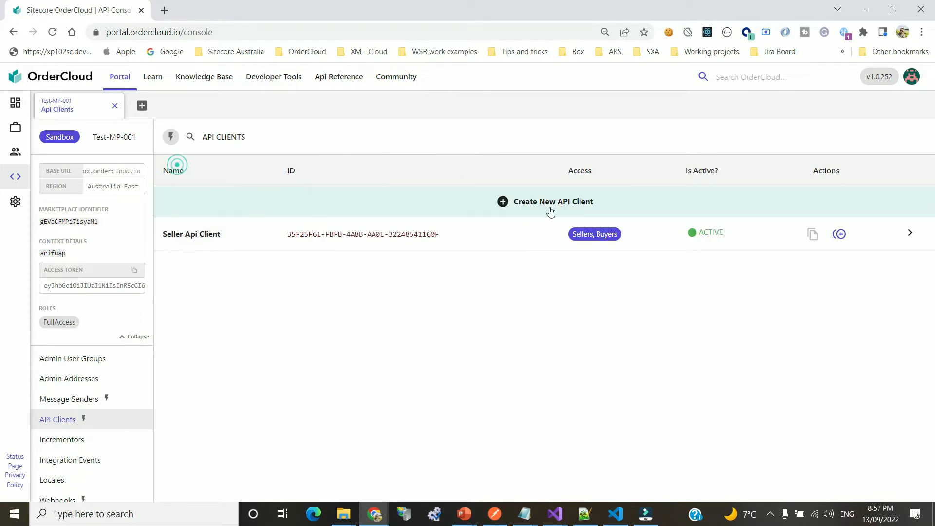
# Reopen the Seller Api Client details once more and return to the table
pyautogui.doubleClick(168, 234)
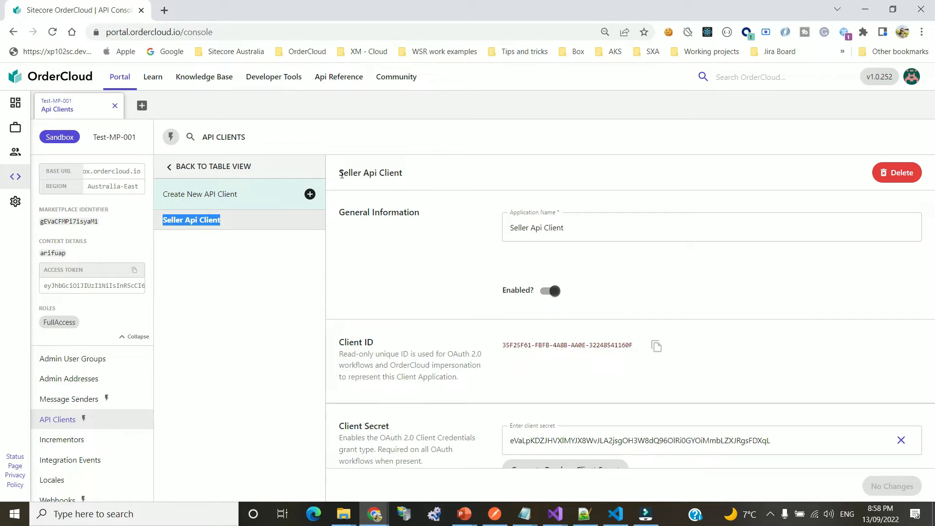
pyautogui.moveTo(340, 173); pyautogui.dragTo(453, 189)
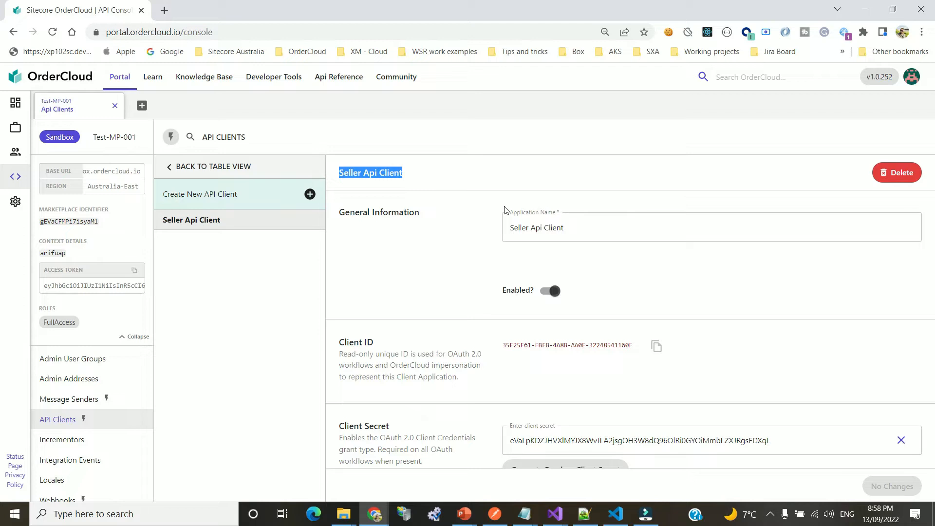
pyautogui.click(424, 217)
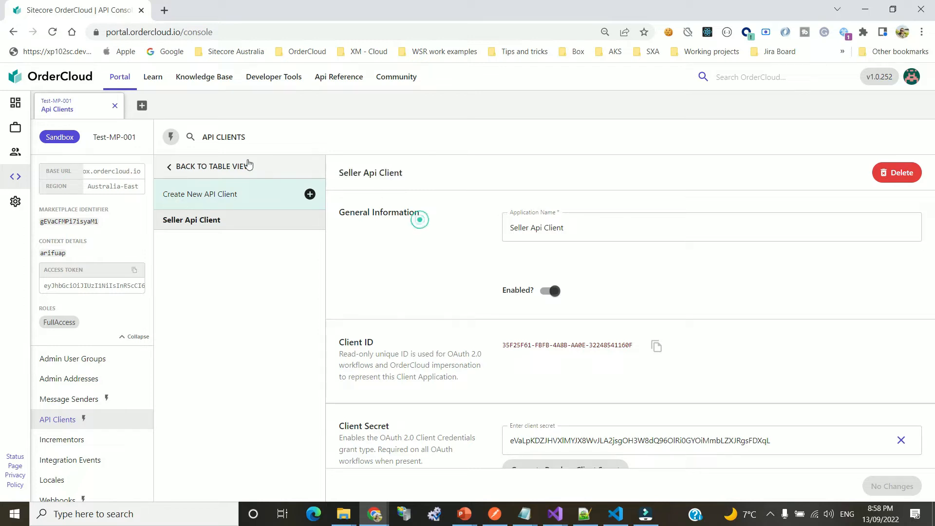
pyautogui.click(217, 164)
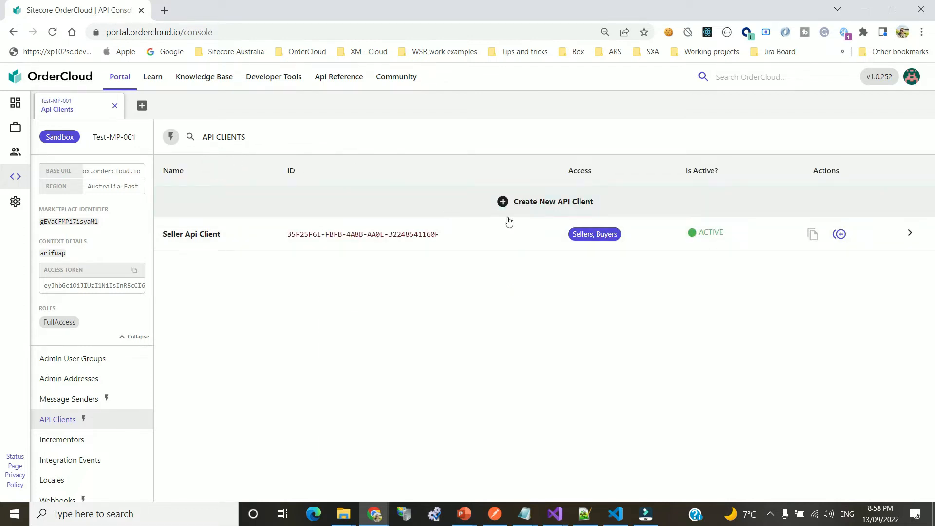
pyautogui.click(552, 201)
# Rename the new API client to 'Buyer Api Client'
pyautogui.tripleClick(583, 228)
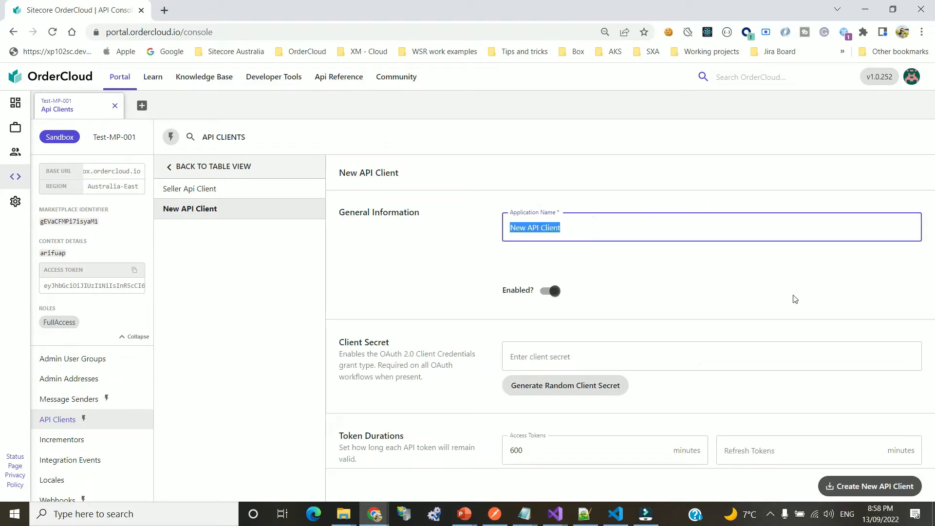
pyautogui.write('Buyer Client')
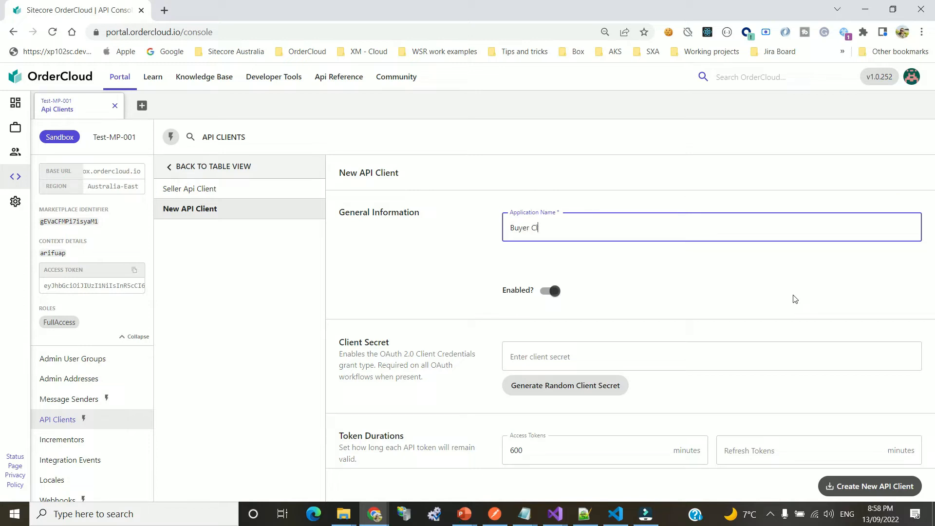
pyautogui.press('BackSpace')
pyautogui.press('BackSpace')
pyautogui.press('BackSpace')
pyautogui.press('BackSpace')
pyautogui.press('BackSpace')
pyautogui.press('BackSpace')
pyautogui.write('Api Client')
pyautogui.click(752, 293)
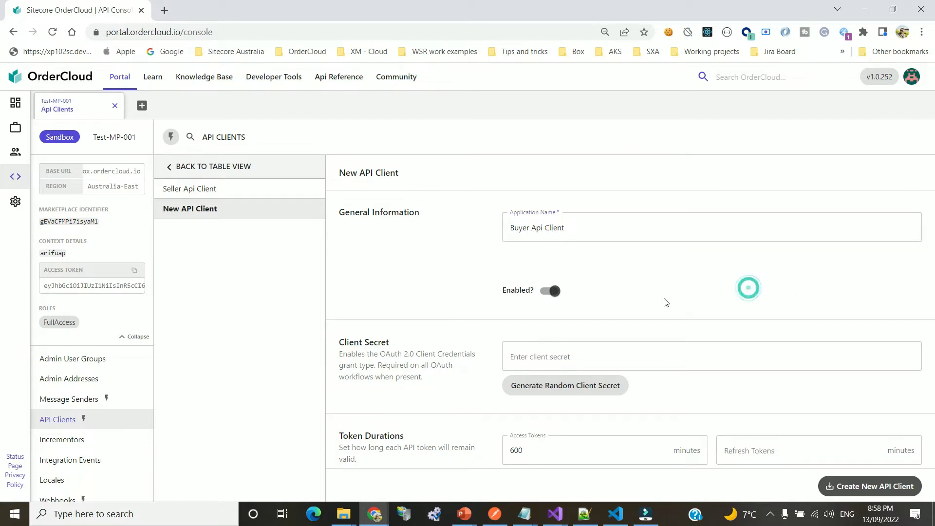
pyautogui.scroll(-1, 667, 302)
pyautogui.scroll(1, 640, 285)
pyautogui.moveTo(339, 343); pyautogui.dragTo(424, 345)
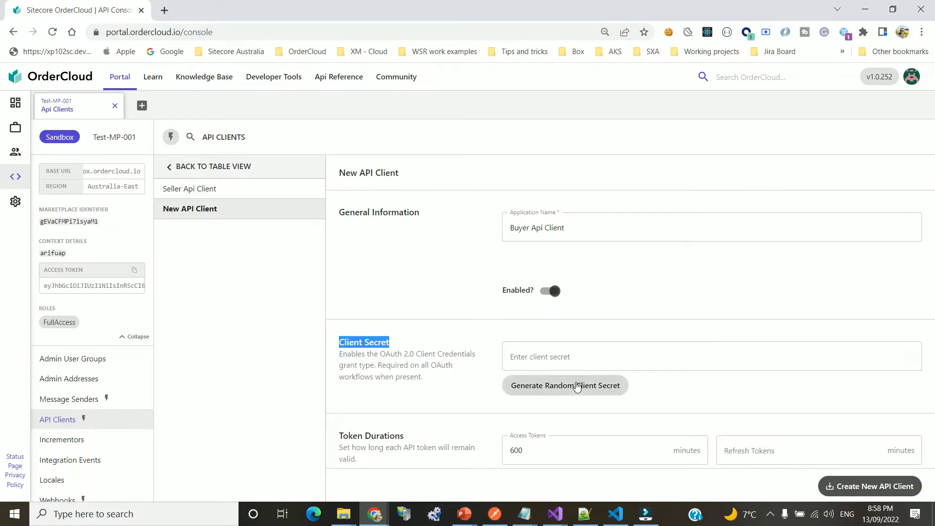
pyautogui.click(751, 399)
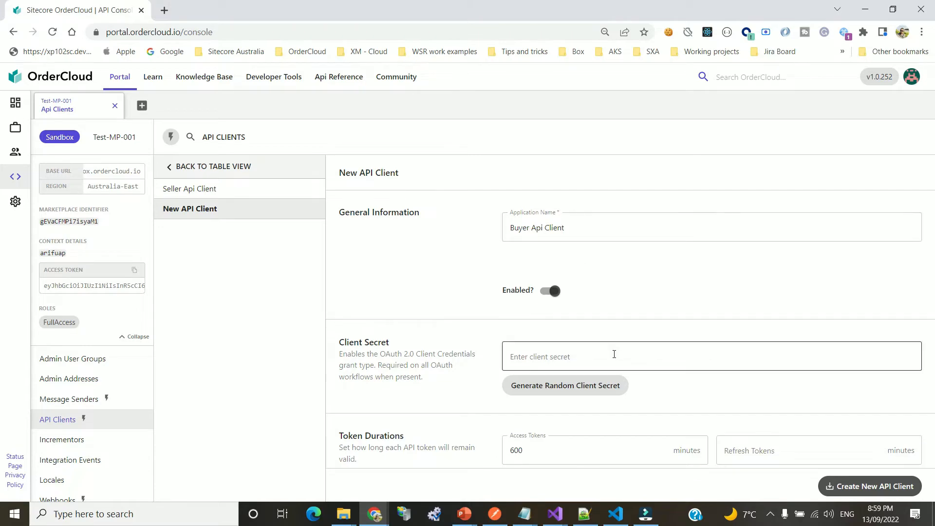
# Give the Buyer Api Client access to all buyers
pyautogui.scroll(-3, 628, 331)
pyautogui.scroll(-1, 667, 311)
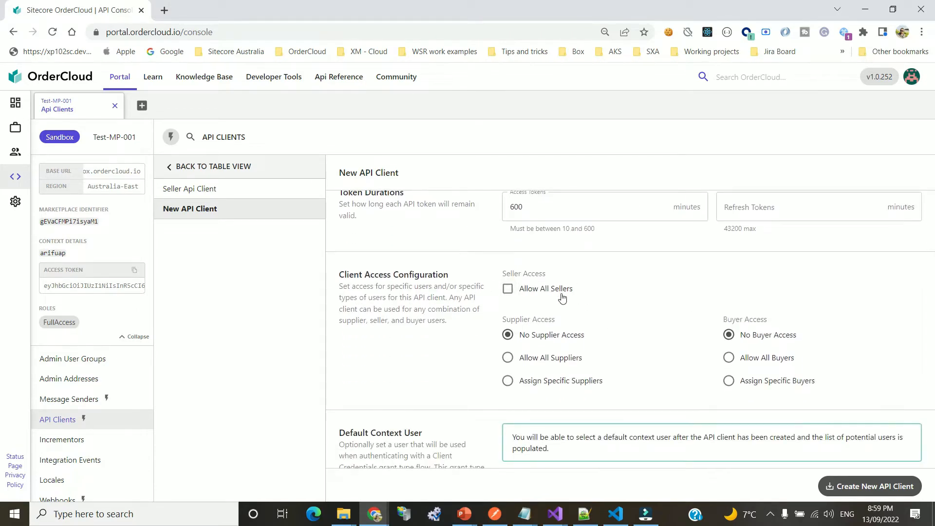
pyautogui.scroll(4, 600, 306)
pyautogui.scroll(-1, 661, 306)
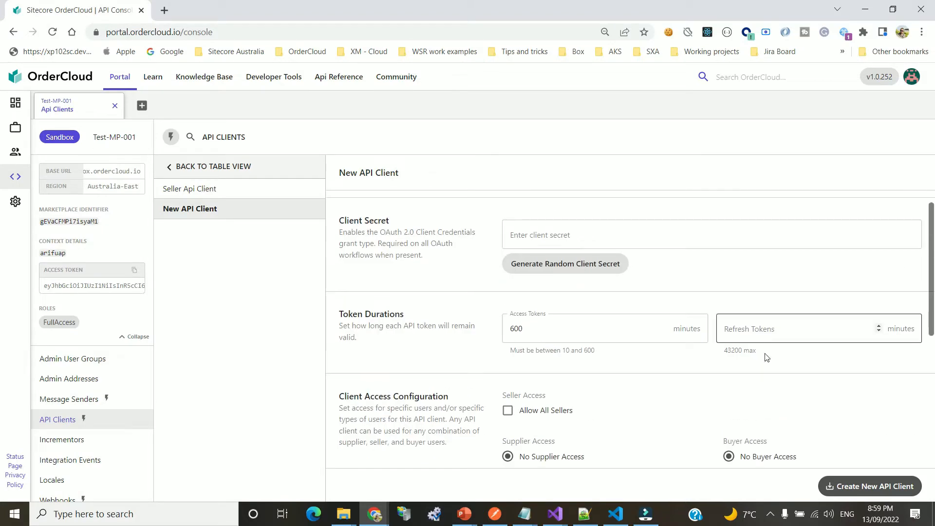
pyautogui.scroll(-3, 774, 385)
pyautogui.click(758, 359)
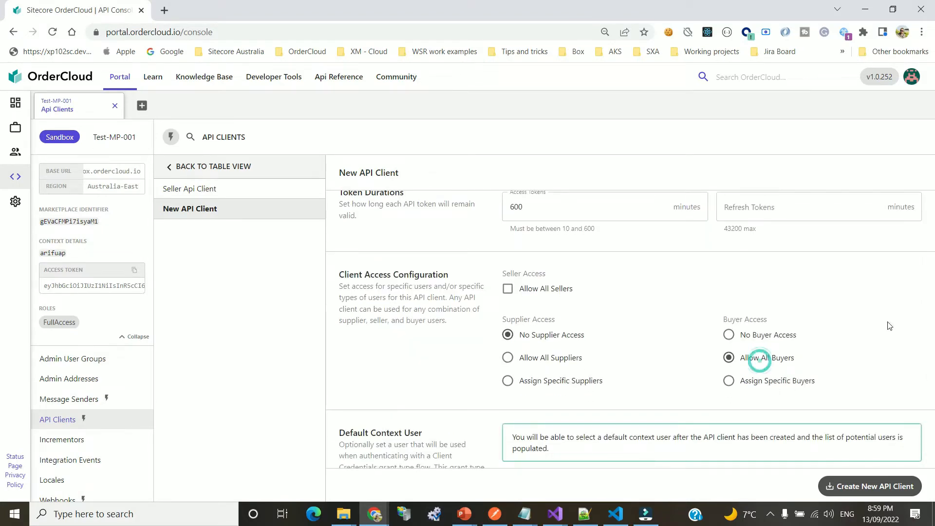
pyautogui.scroll(-8, 731, 355)
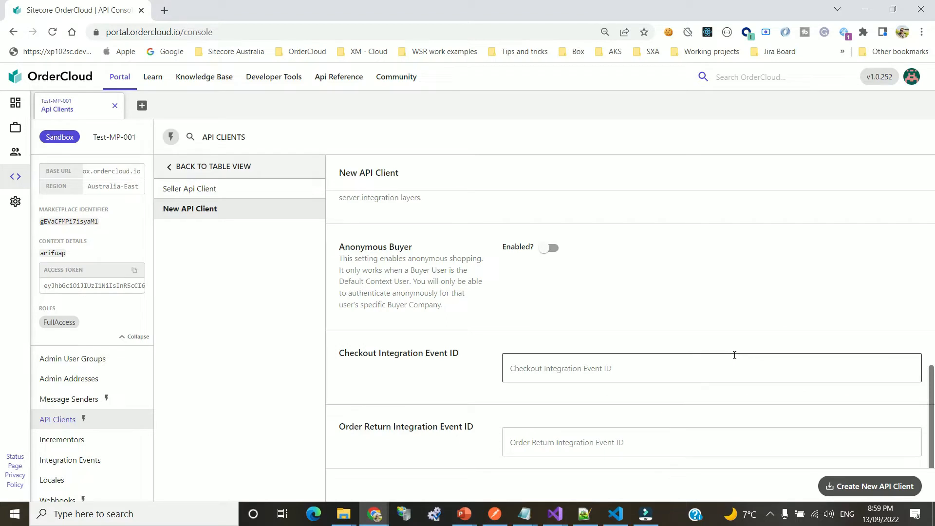
pyautogui.scroll(1, 744, 357)
# Enable Anonymous Buyer and save the Buyer Api Client
pyautogui.moveTo(341, 299); pyautogui.dragTo(453, 310)
pyautogui.click(507, 334)
pyautogui.moveTo(341, 298); pyautogui.dragTo(413, 298)
pyautogui.click(544, 298)
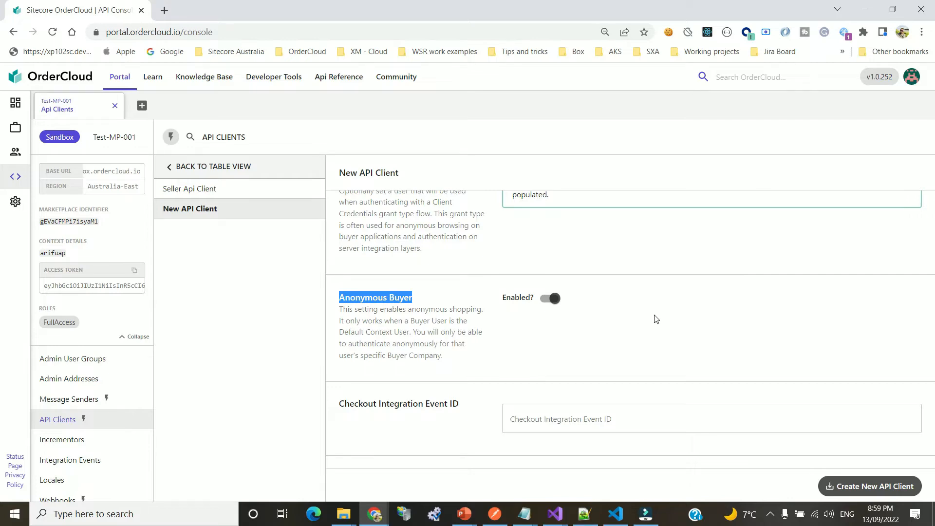
pyautogui.scroll(7, 494, 310)
pyautogui.scroll(-7, 468, 331)
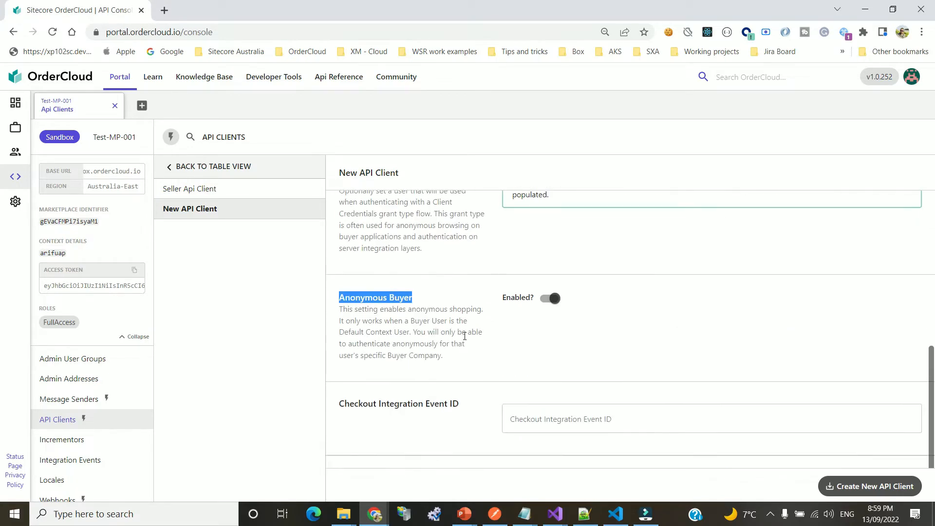
pyautogui.click(464, 336)
pyautogui.scroll(-2, 695, 356)
pyautogui.click(884, 487)
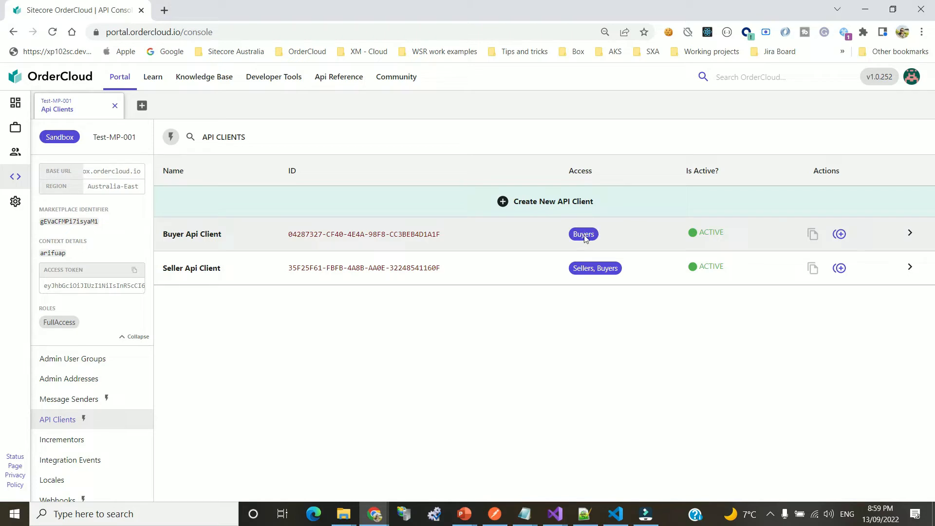
pyautogui.moveTo(167, 268); pyautogui.dragTo(268, 281)
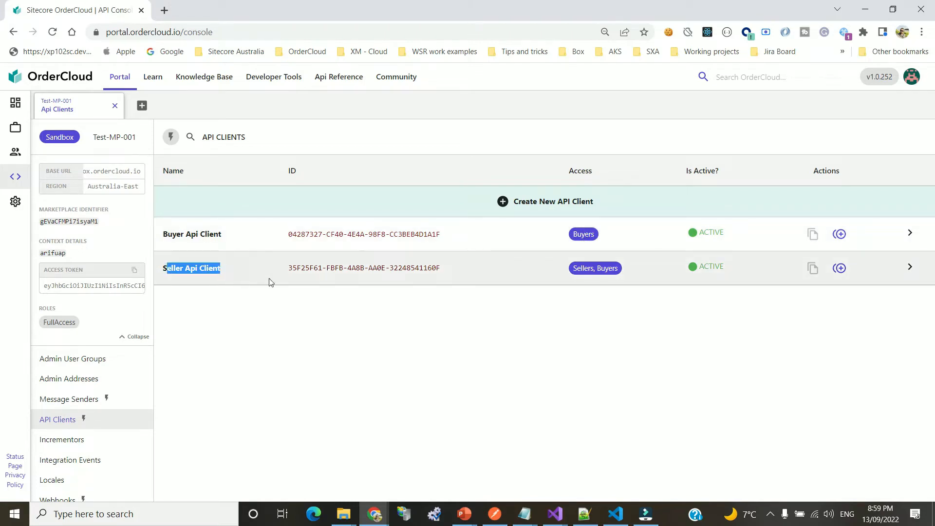
pyautogui.click(169, 266)
pyautogui.click(186, 163)
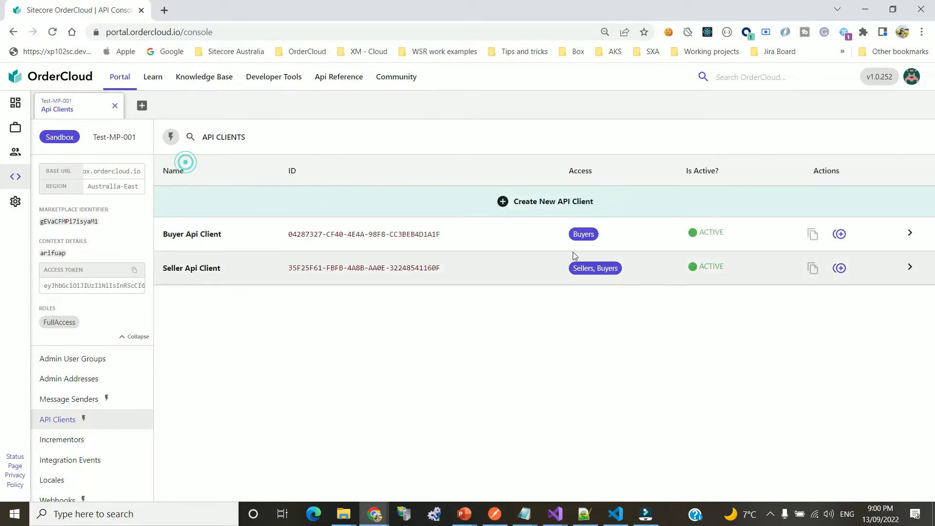
pyautogui.click(711, 371)
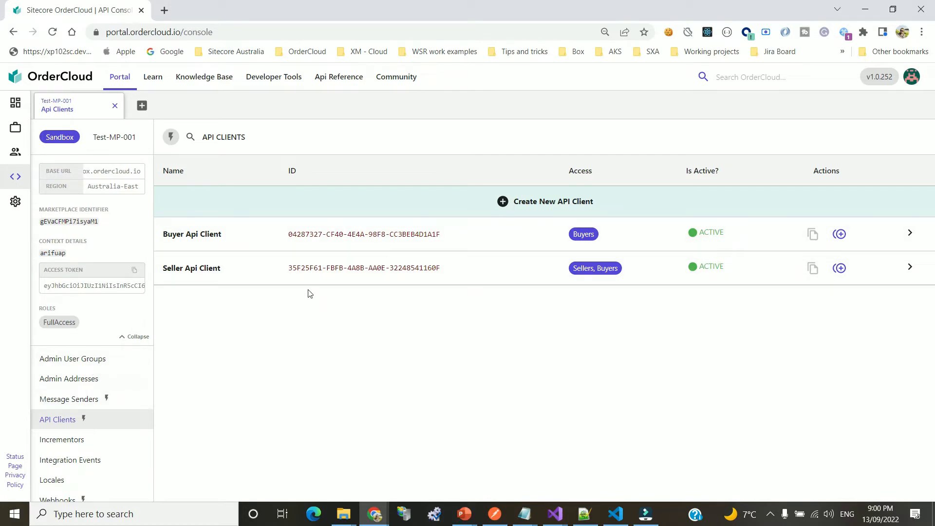
pyautogui.scroll(1, 98, 383)
pyautogui.scroll(2, 95, 384)
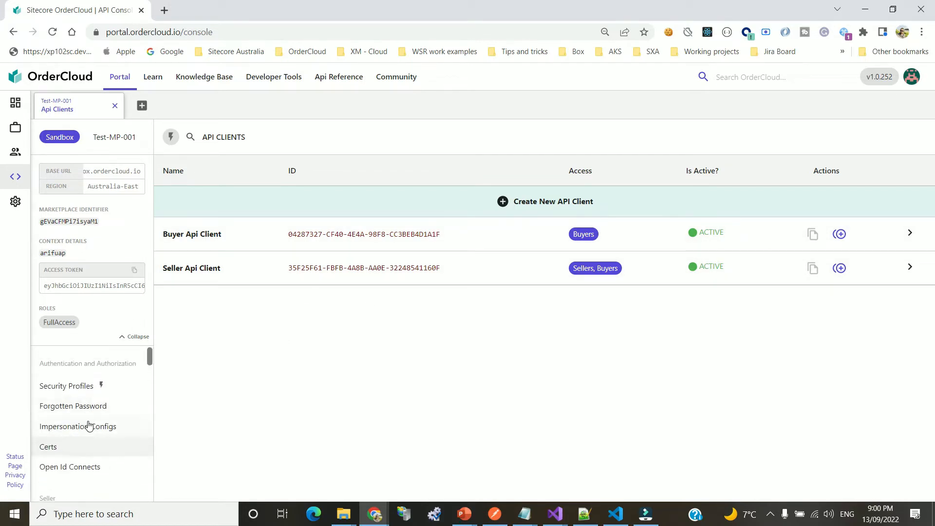
pyautogui.click(85, 460)
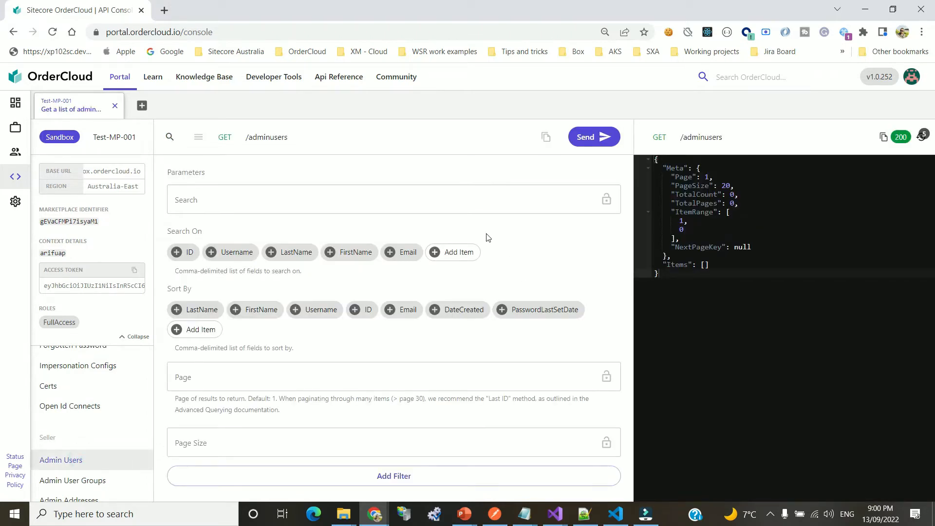
# Re-send GET /adminusers, then switch to the POST 'Create a new admin user' request
pyautogui.click(595, 137)
pyautogui.click(273, 141)
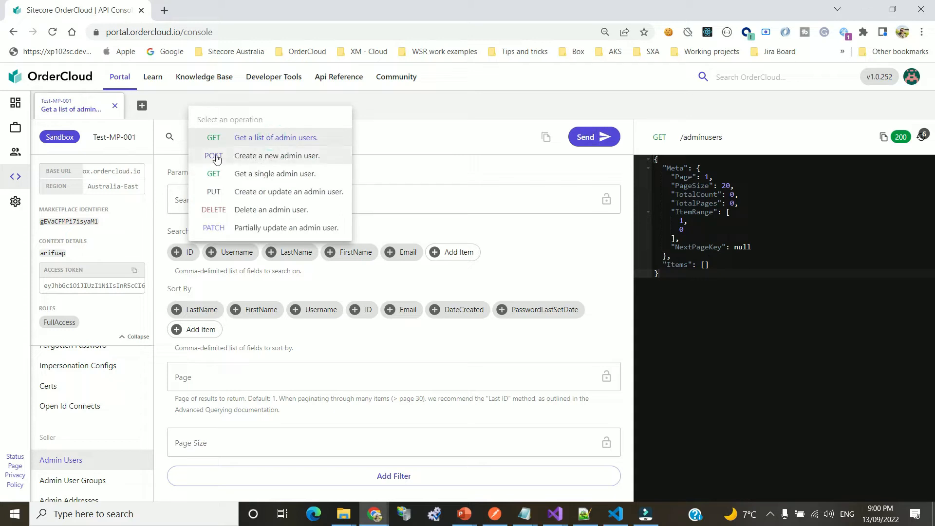
pyautogui.click(280, 157)
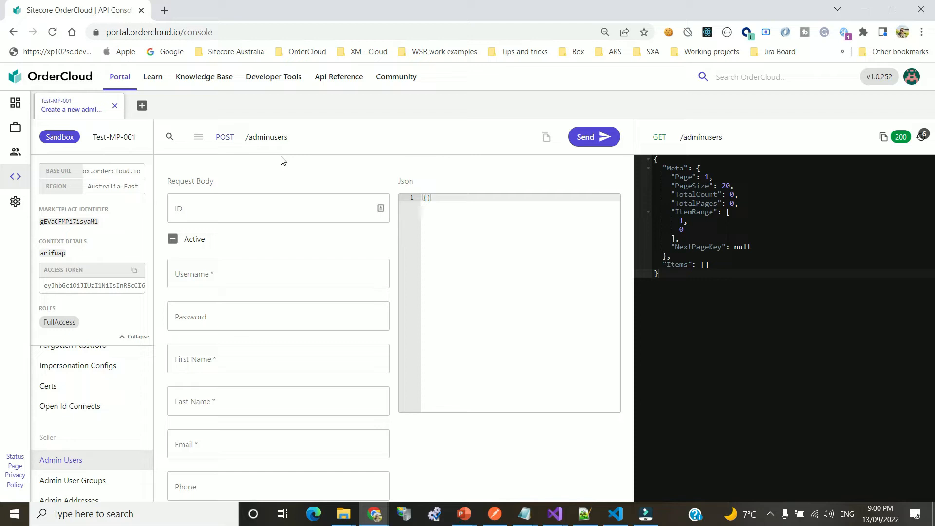
# Set ID admin_user, mark the user active, and set username admin_user
pyautogui.click(259, 210)
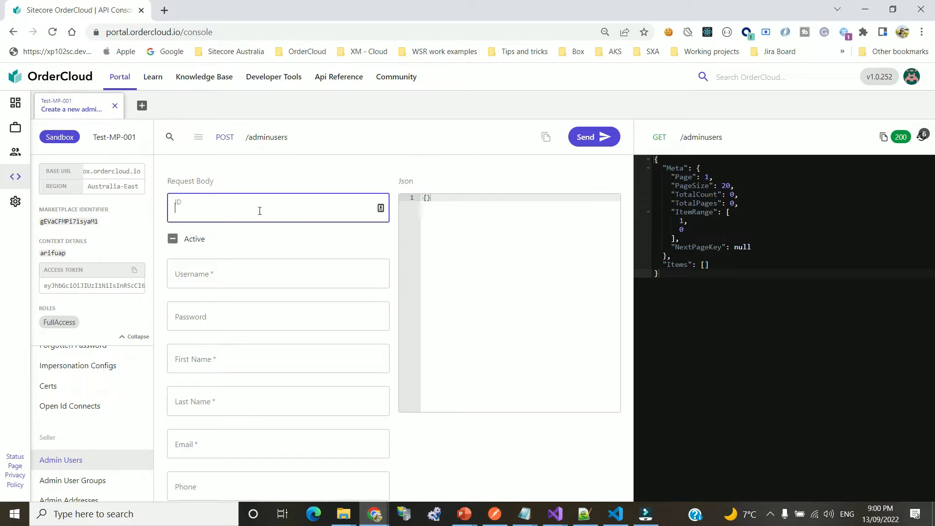
pyautogui.click(499, 226)
pyautogui.click(199, 207)
pyautogui.write('admin')
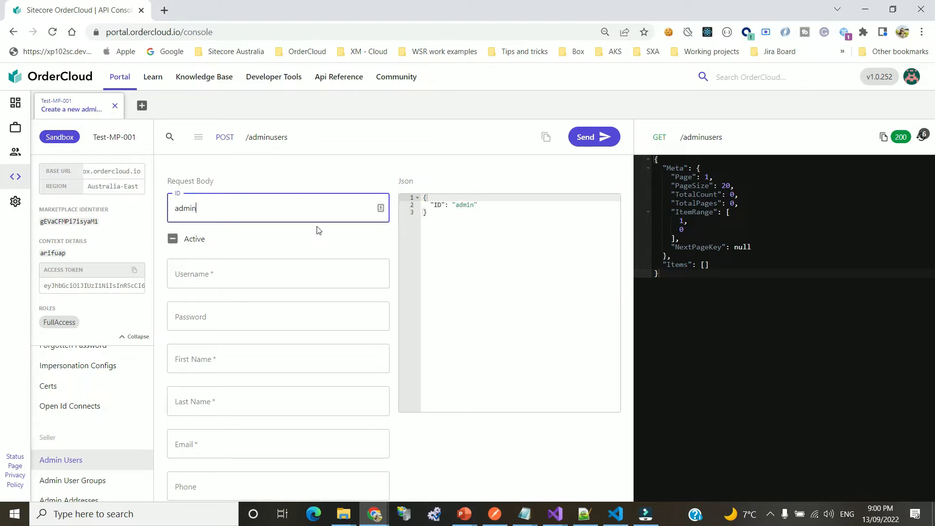
pyautogui.write('_user')
pyautogui.click(194, 240)
pyautogui.click(230, 273)
pyautogui.write('adm')
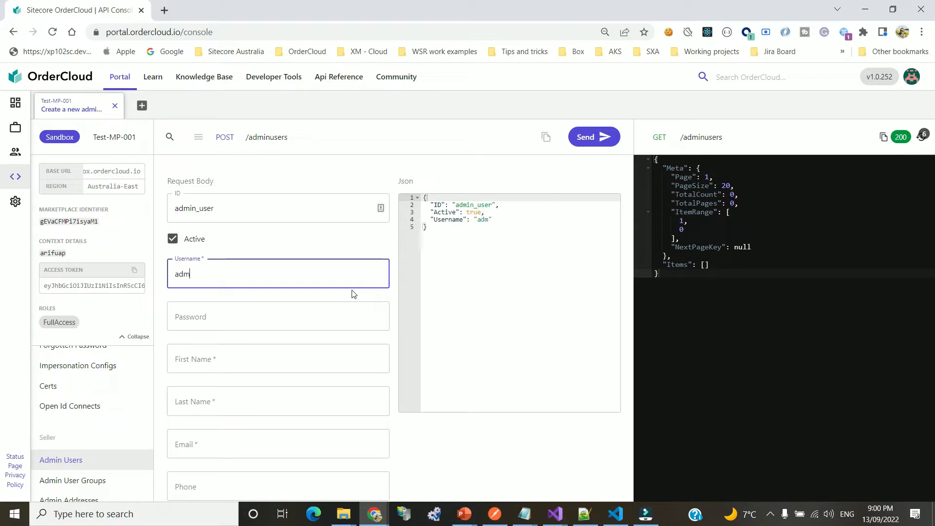
pyautogui.write('in_user')
# Enter a password, first name Admin, last name User, and an e-mail address
pyautogui.click(316, 315)
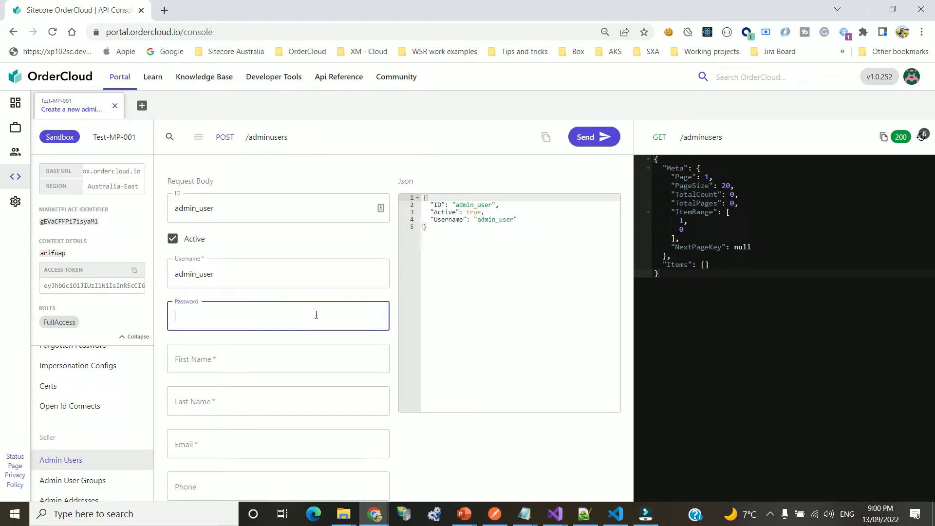
pyautogui.write('AdminUser')
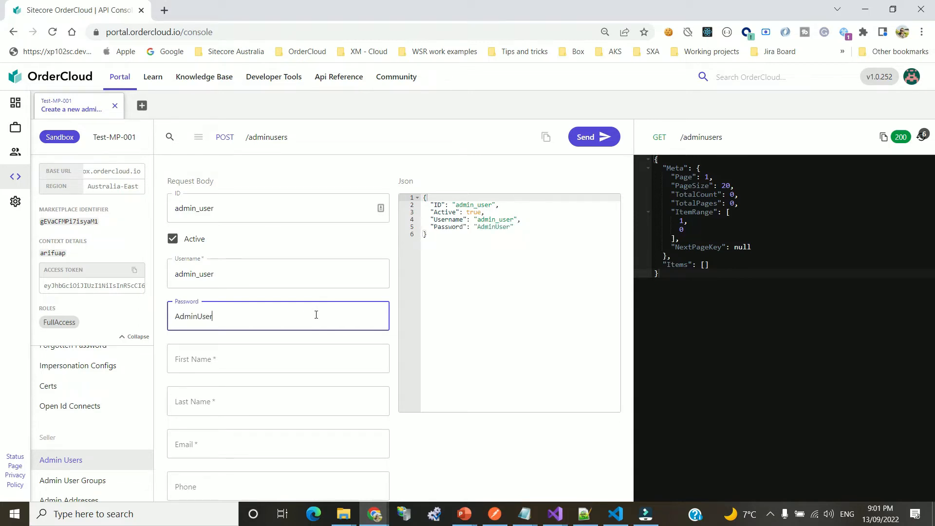
pyautogui.write('@123')
pyautogui.hotkey('ctrl', 'a')
pyautogui.write('Adminuser')
pyautogui.hotkey('ctrl', 'a')
pyautogui.write('Admin@12345')
pyautogui.click(224, 359)
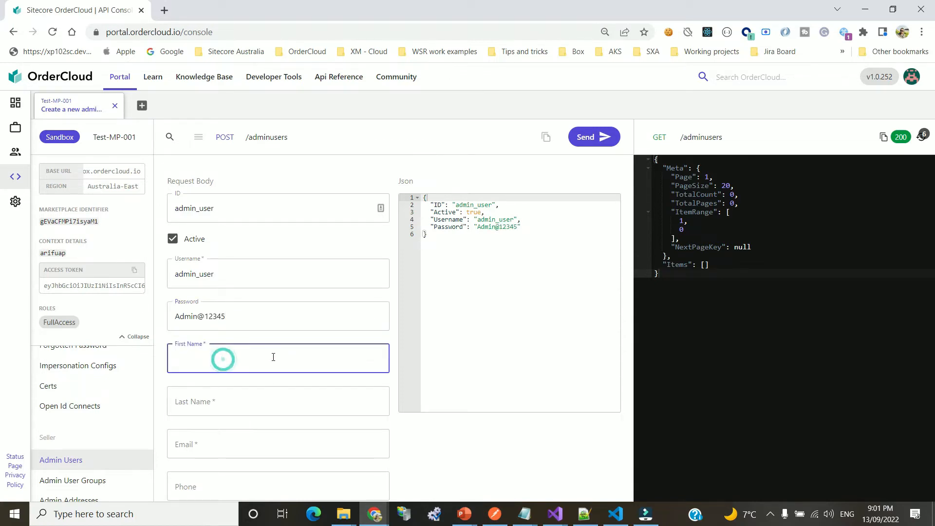
pyautogui.write('Admin')
pyautogui.press('Tab')
pyautogui.write('User')
pyautogui.press('Tab')
pyautogui.write('adm')
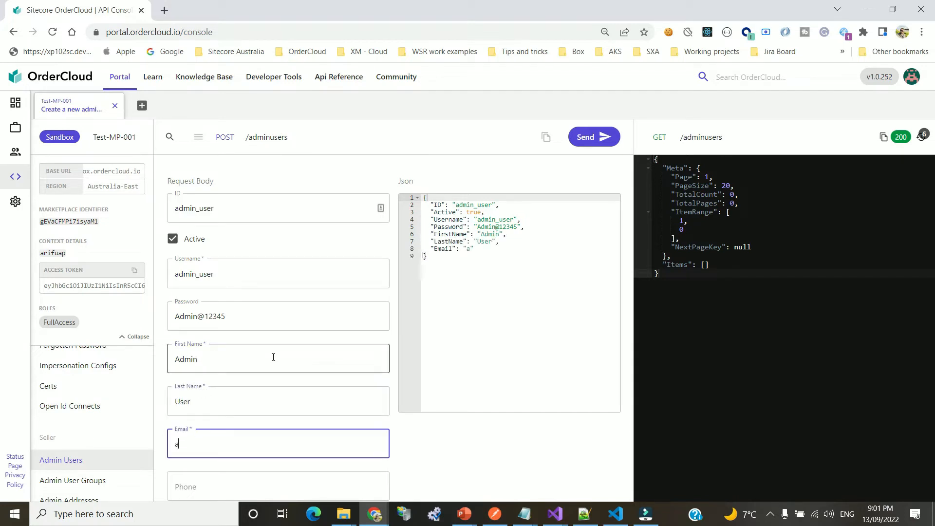
pyautogui.write('in@email.com')
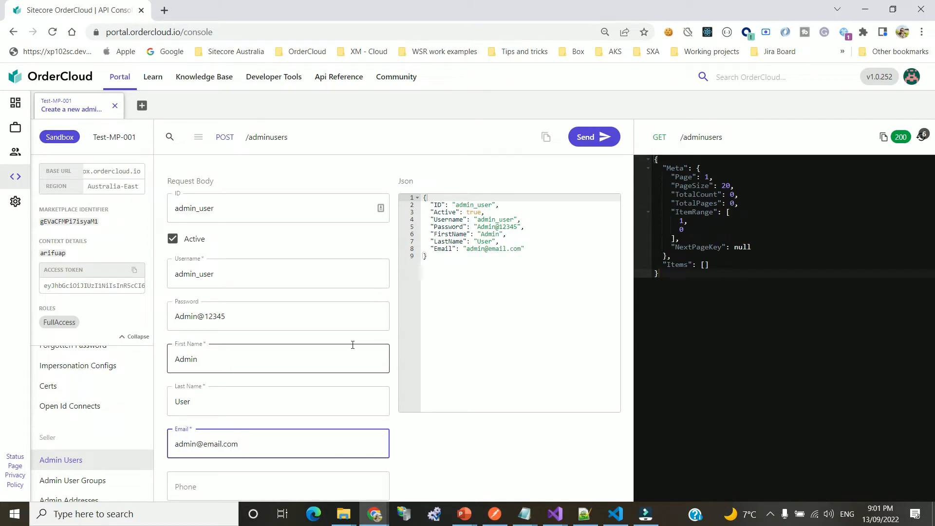
# Send POST /adminusers and check the new user's ID and CompanyID in the 201 response
pyautogui.scroll(-4, 284, 357)
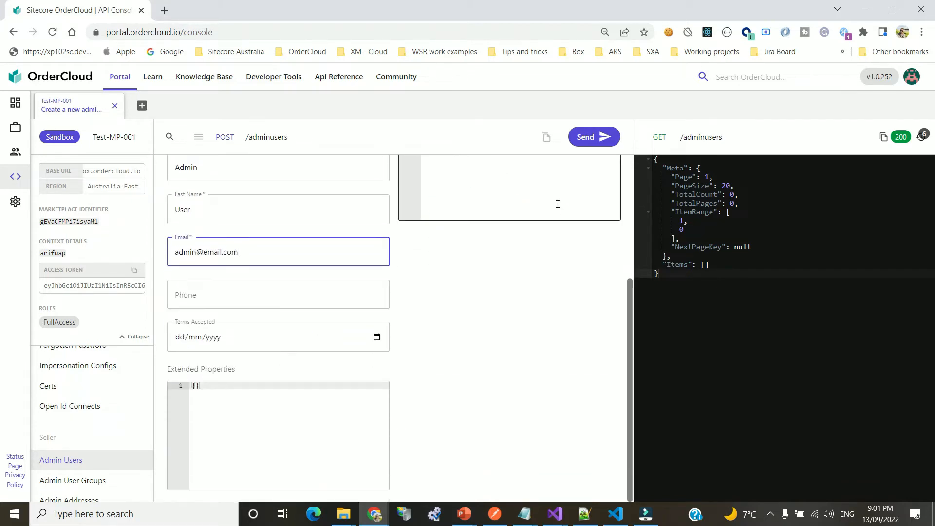
pyautogui.click(603, 136)
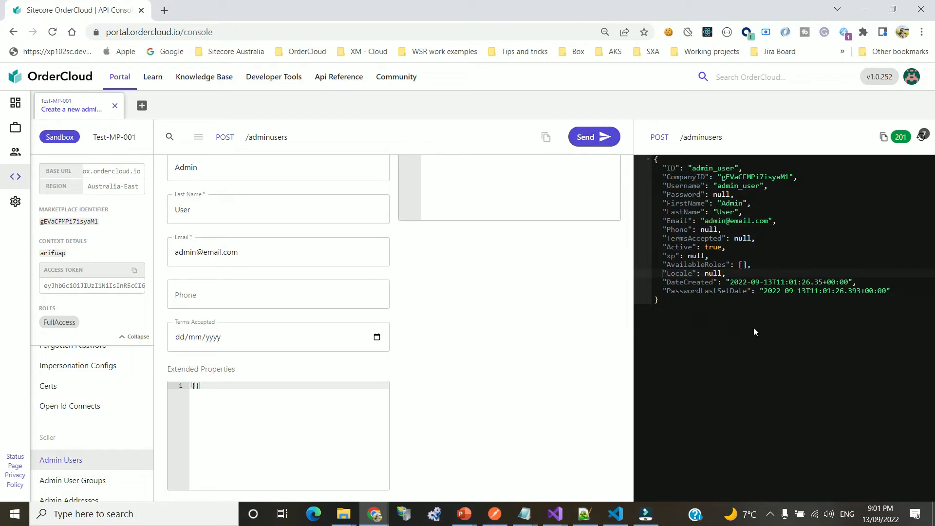
pyautogui.scroll(3, 314, 267)
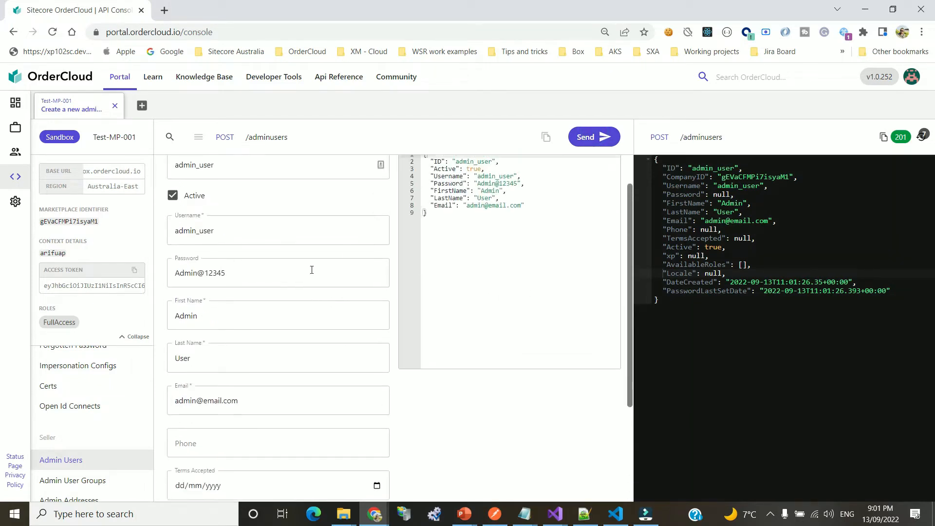
pyautogui.doubleClick(696, 168)
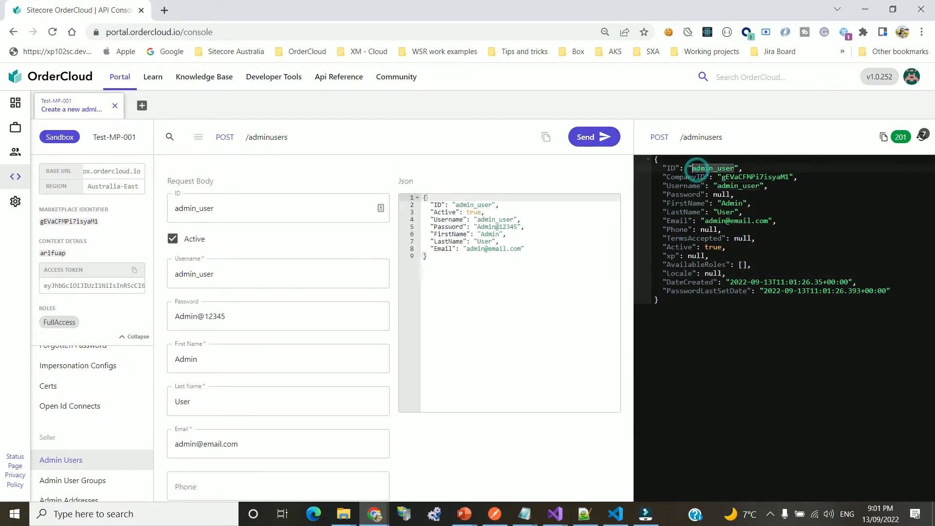
pyautogui.doubleClick(738, 178)
pyautogui.click(730, 186)
pyautogui.doubleClick(694, 177)
pyautogui.doubleClick(756, 177)
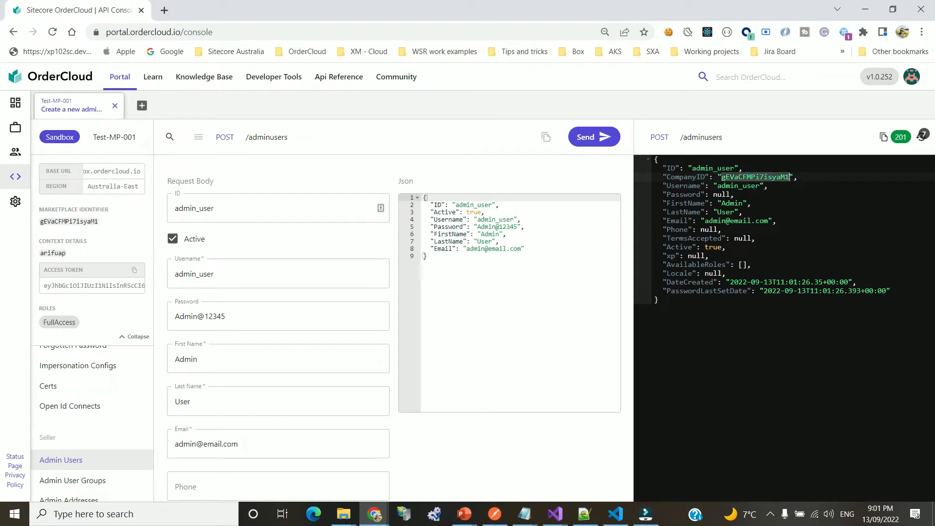
pyautogui.click(779, 209)
# Inspect the null Password and remaining fields of the created admin_user record
pyautogui.doubleClick(670, 185)
pyautogui.doubleClick(723, 194)
pyautogui.doubleClick(671, 195)
pyautogui.doubleClick(717, 195)
pyautogui.click(768, 221)
pyautogui.moveTo(648, 206); pyautogui.dragTo(861, 291)
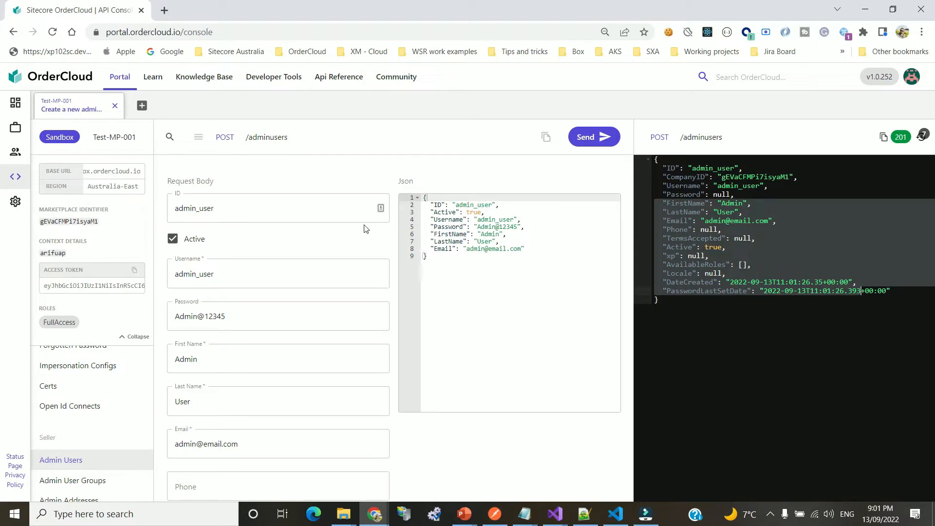
# Send GET 'Get a list of admin users' and confirm admin_user appears with TotalCount 1
pyautogui.click(246, 136)
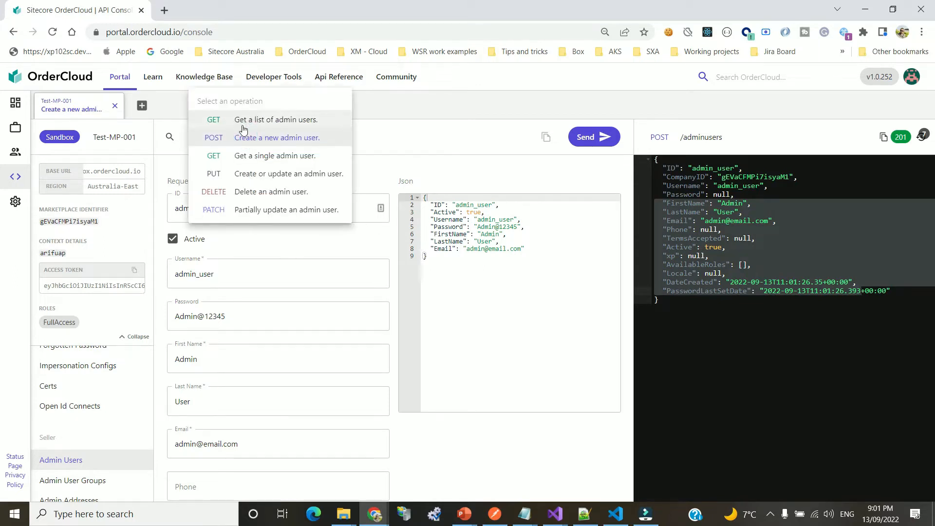
pyautogui.click(269, 122)
pyautogui.click(592, 140)
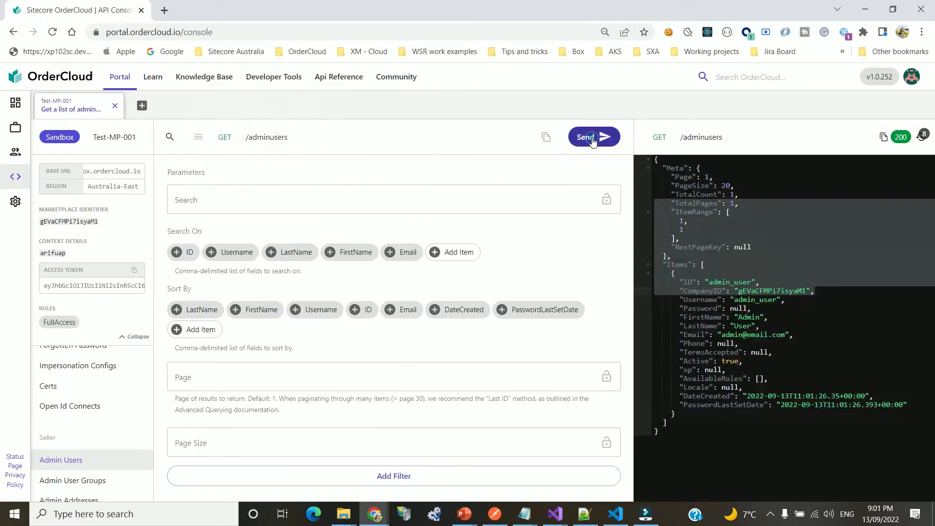
pyautogui.click(841, 268)
pyautogui.moveTo(674, 282); pyautogui.dragTo(874, 396)
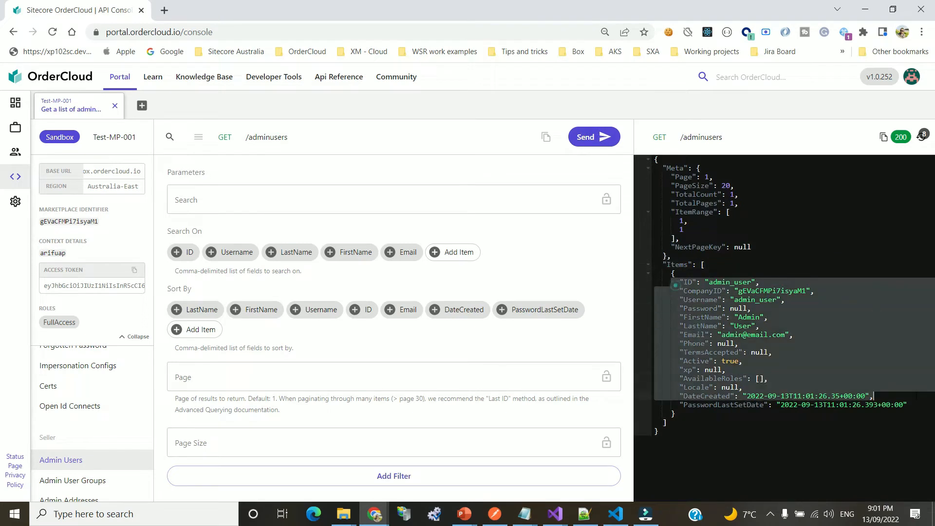
pyautogui.click(837, 376)
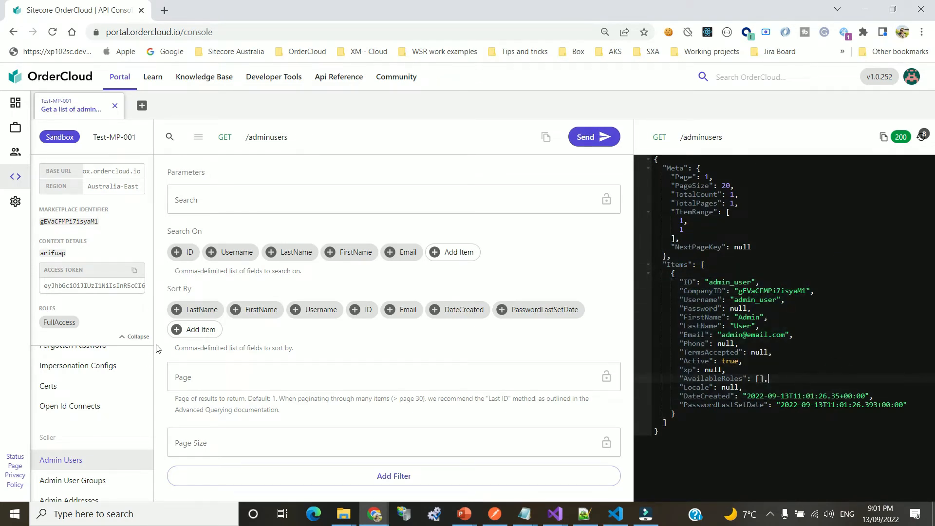
pyautogui.scroll(-2, 126, 383)
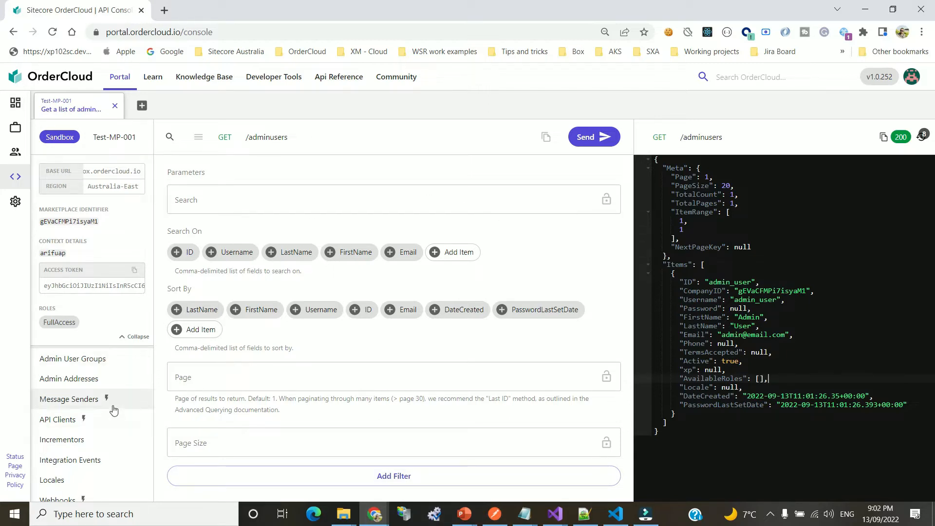
# Collapse context details and send GET /buyers, which returns TotalCount 0
pyautogui.scroll(-3, 113, 413)
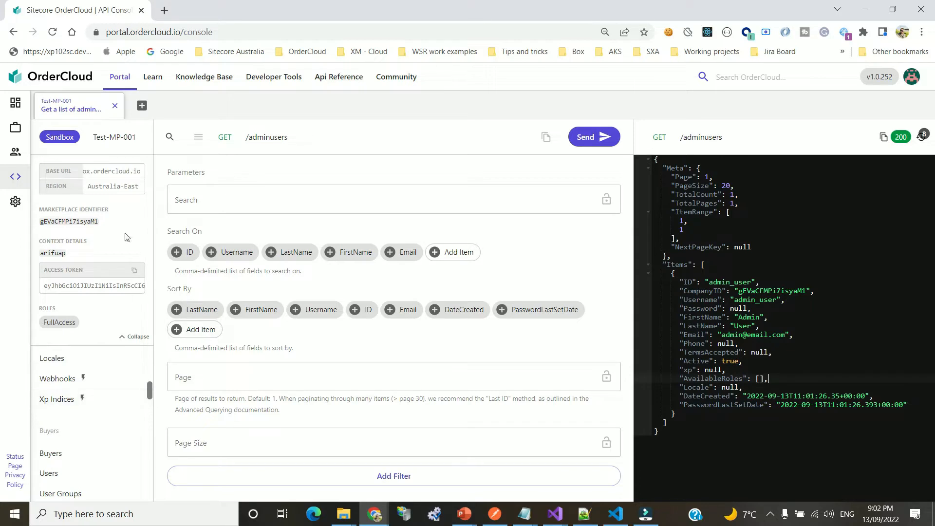
pyautogui.click(129, 338)
pyautogui.scroll(-2, 104, 322)
pyautogui.click(70, 267)
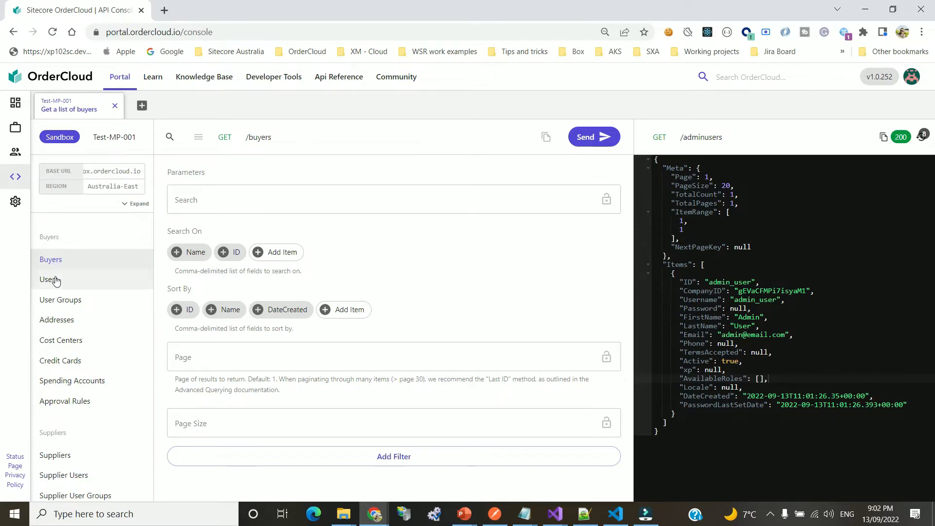
pyautogui.click(52, 279)
pyautogui.click(65, 266)
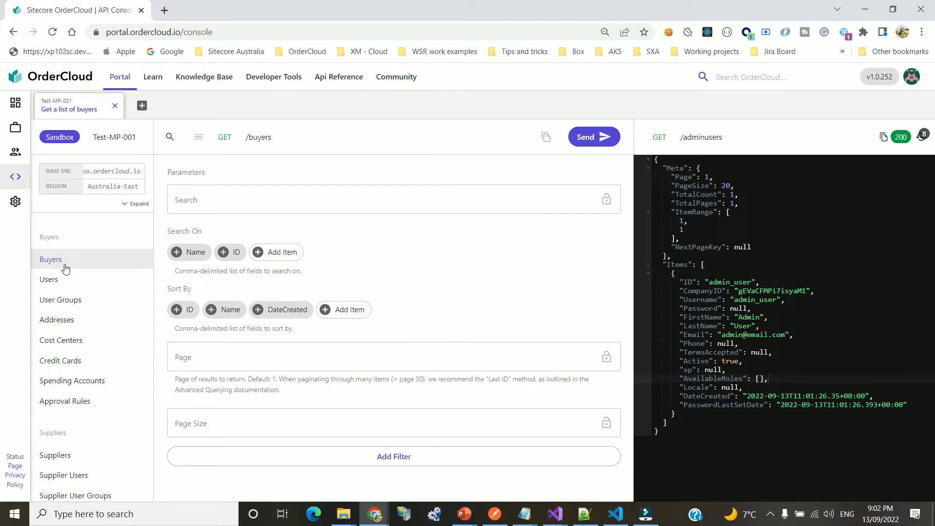
pyautogui.click(225, 201)
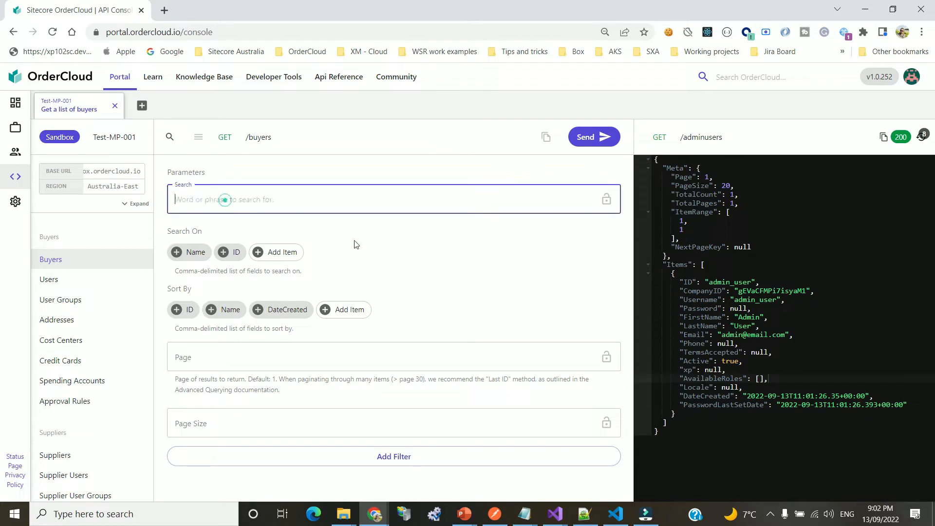
pyautogui.click(595, 137)
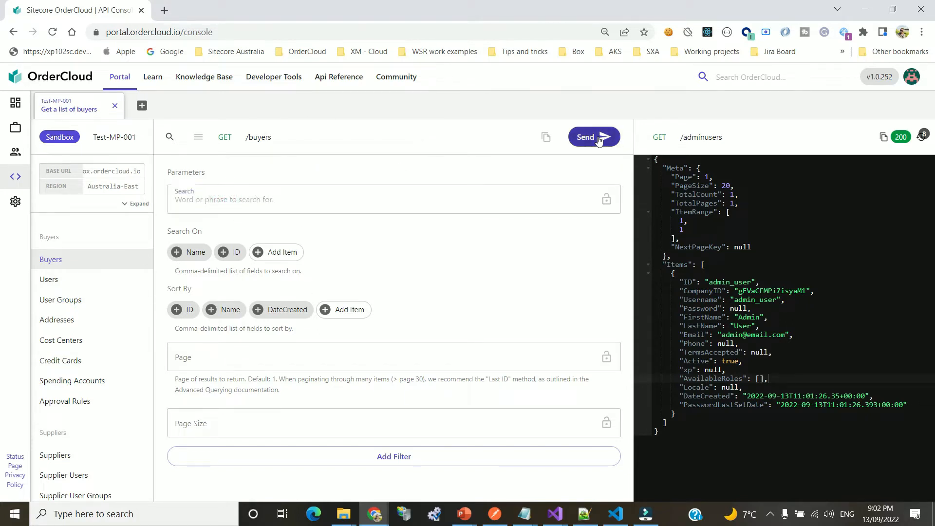
pyautogui.click(263, 136)
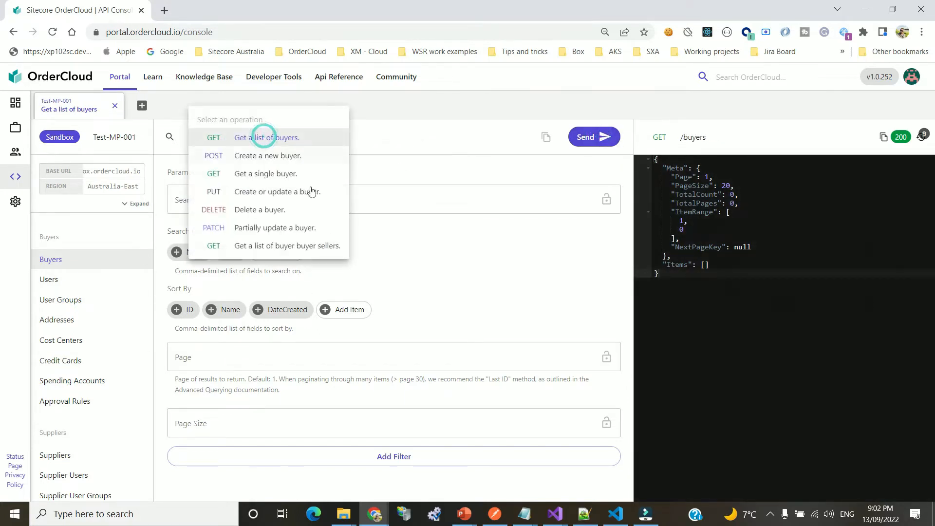
# Create an active buyer with ID and Name buyer_organisation via POST /buyers
pyautogui.click(279, 155)
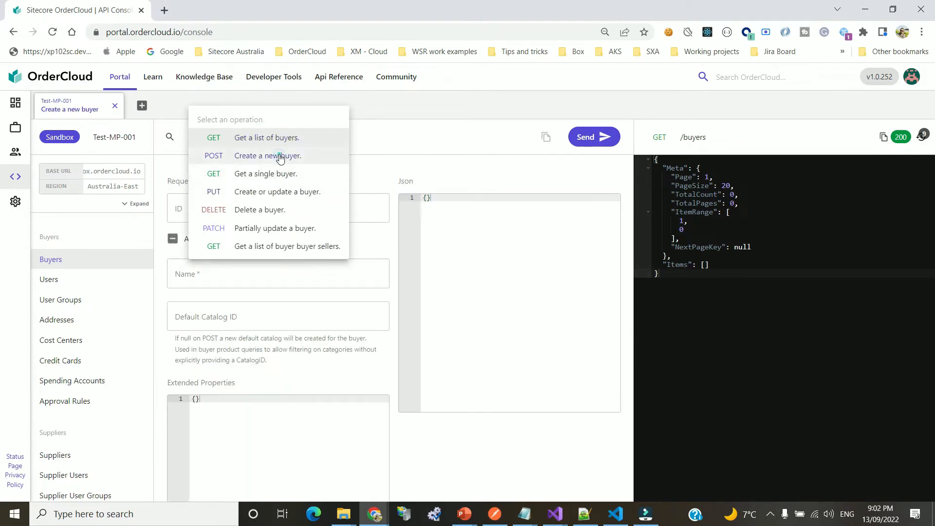
pyautogui.click(294, 211)
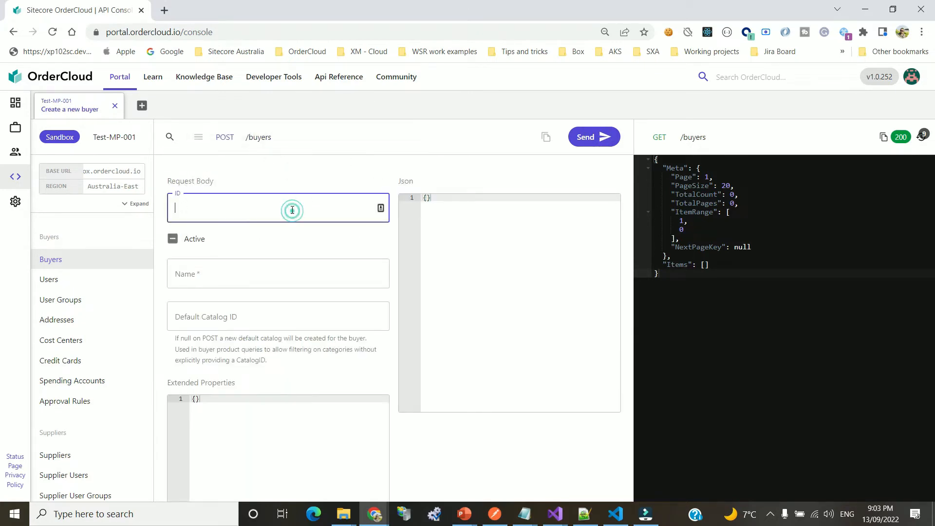
pyautogui.write('buyer_organiza')
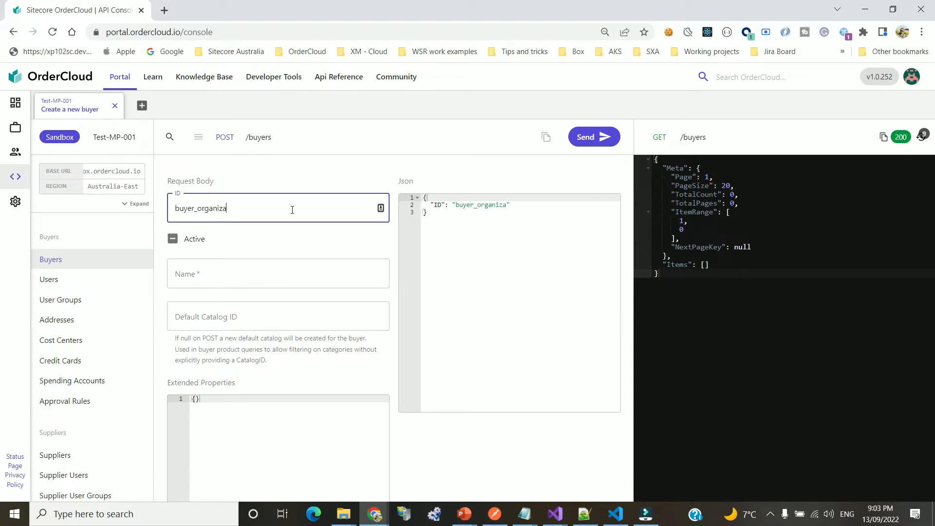
pyautogui.press('BackSpace')
pyautogui.write('sation')
pyautogui.hotkey('ctrl', 'a')
pyautogui.hotkey('ctrl', 'c')
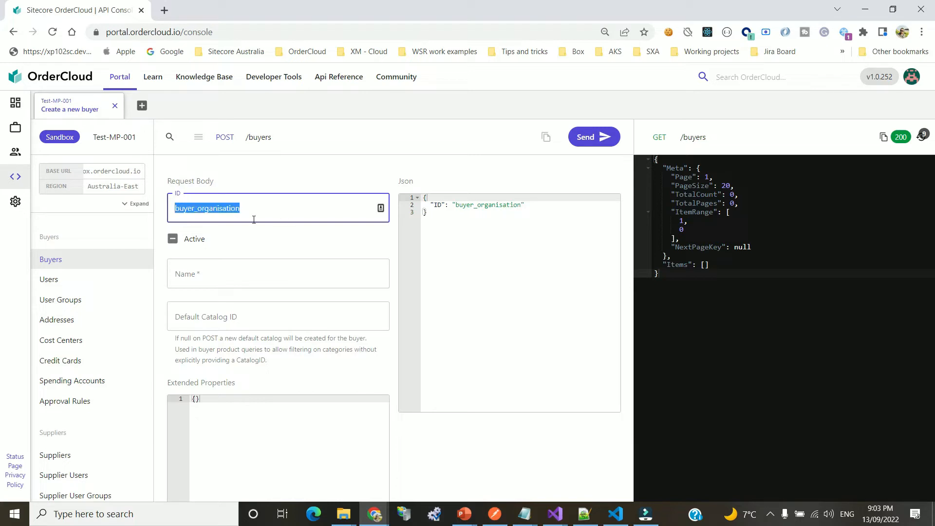
pyautogui.click(194, 239)
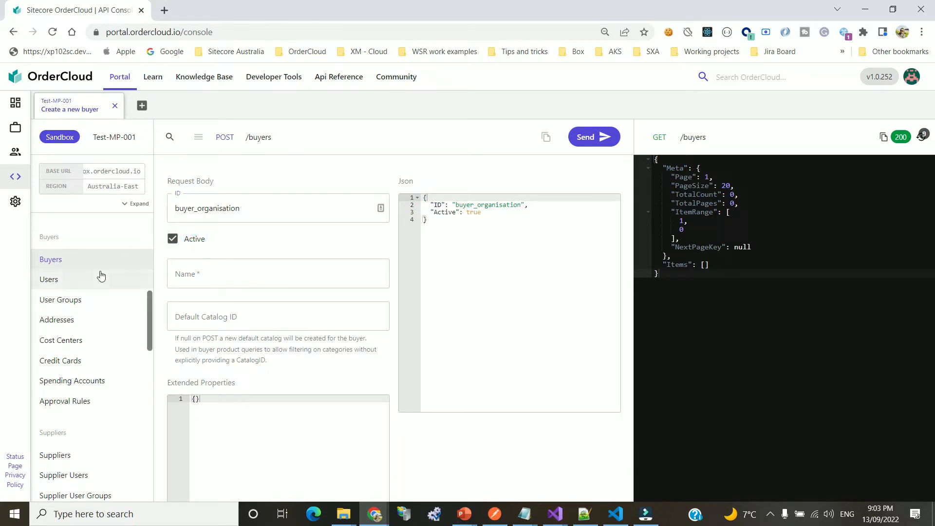
pyautogui.click(223, 269)
pyautogui.hotkey('ctrl', 'v')
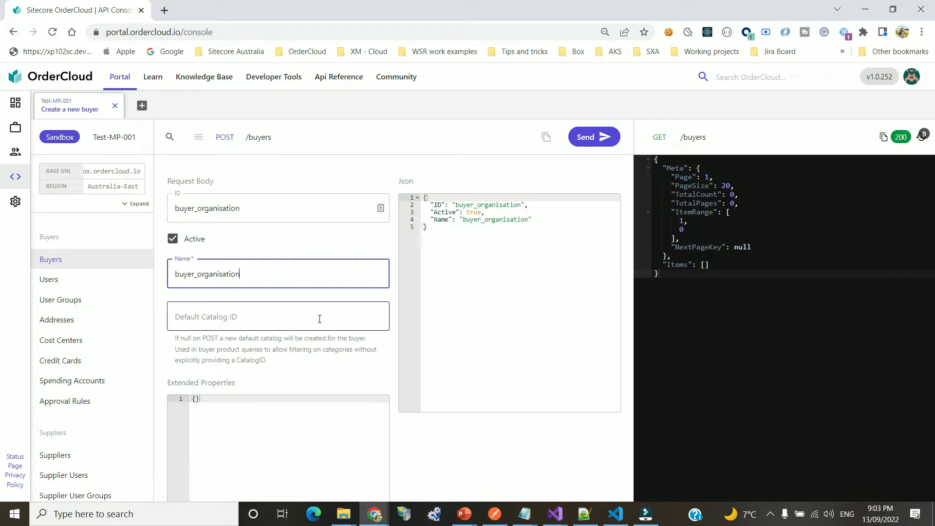
pyautogui.click(281, 313)
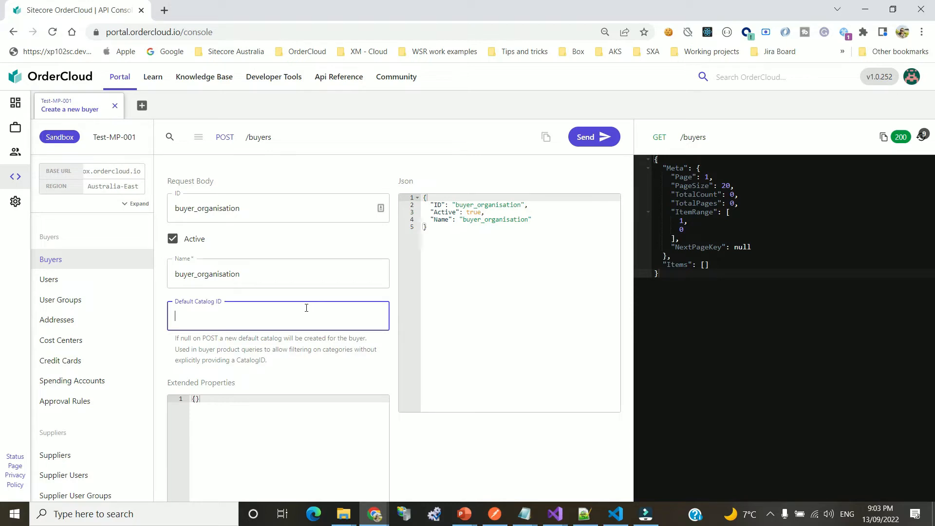
pyautogui.scroll(-1, 486, 232)
pyautogui.click(603, 139)
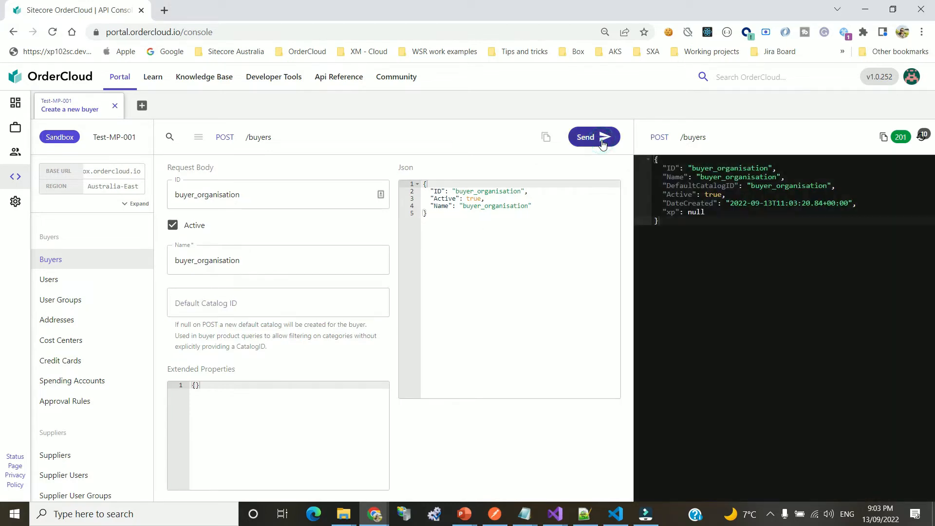
# Check the 201 response's ID, Name and DefaultCatalogID values of buyer_organisation
pyautogui.doubleClick(697, 187)
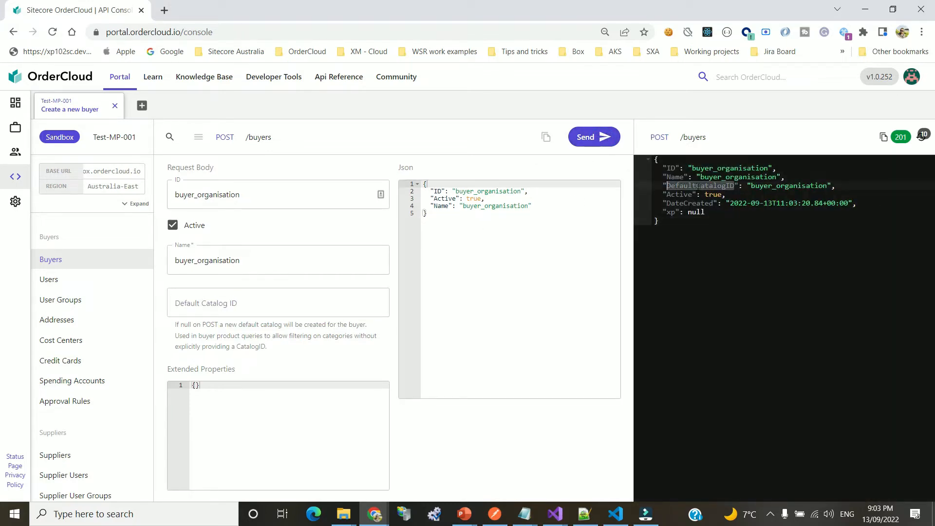
pyautogui.doubleClick(768, 187)
pyautogui.click(800, 197)
pyautogui.doubleClick(739, 178)
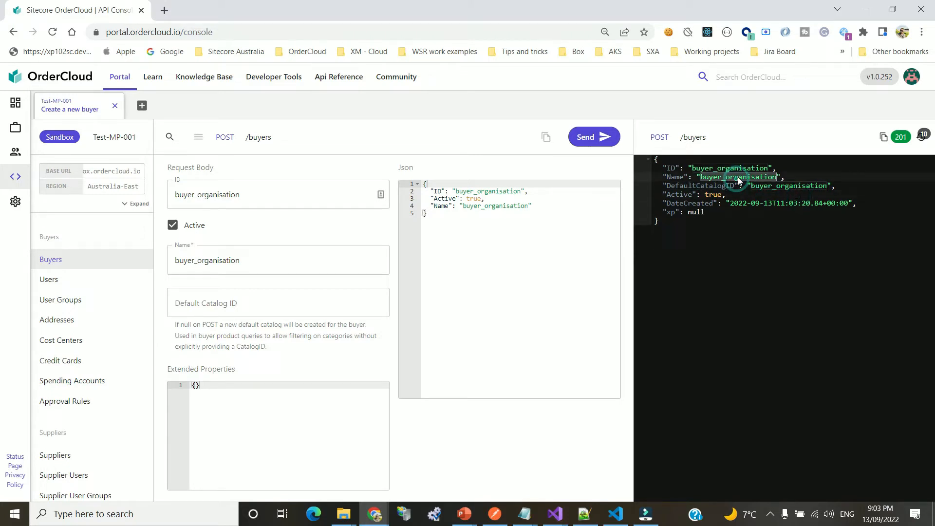
pyautogui.click(736, 168)
pyautogui.doubleClick(737, 168)
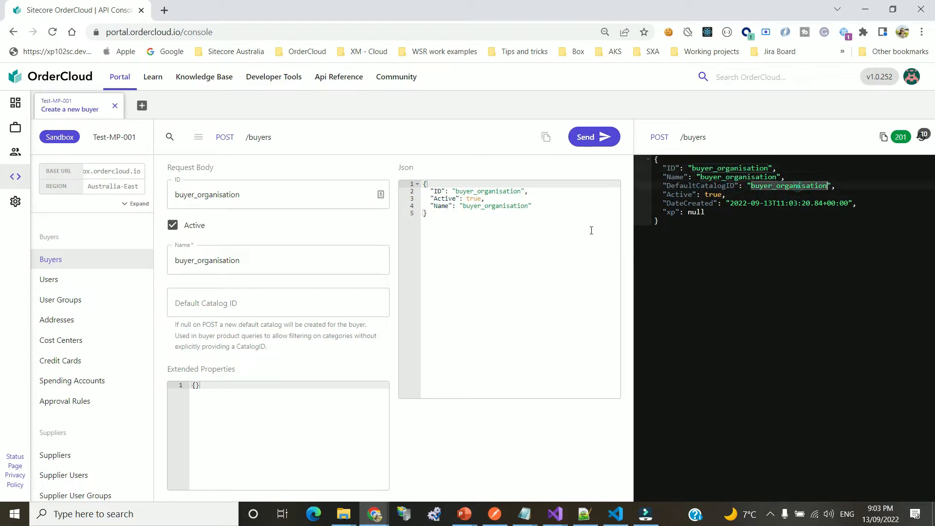
# List all buyers, copy the buyer_organisation ID, and load the buyer users request
pyautogui.click(258, 136)
pyautogui.click(266, 120)
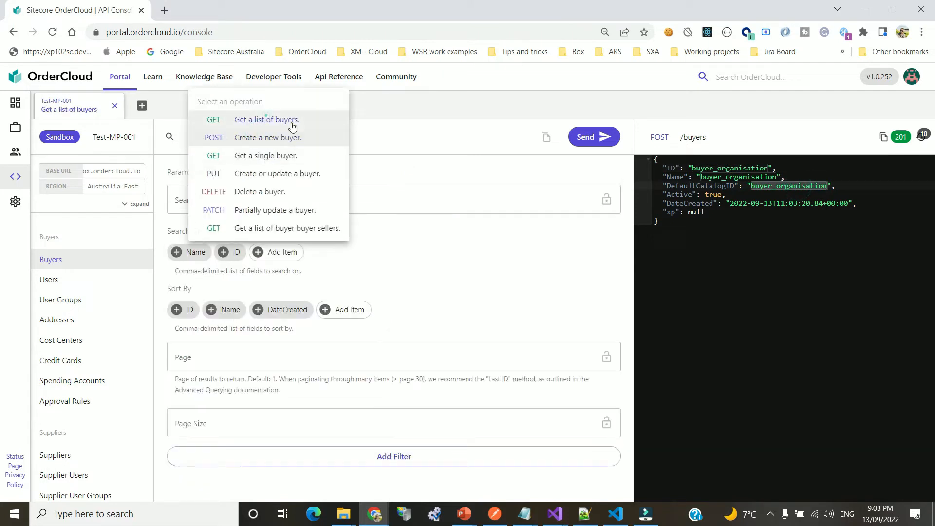
pyautogui.click(592, 136)
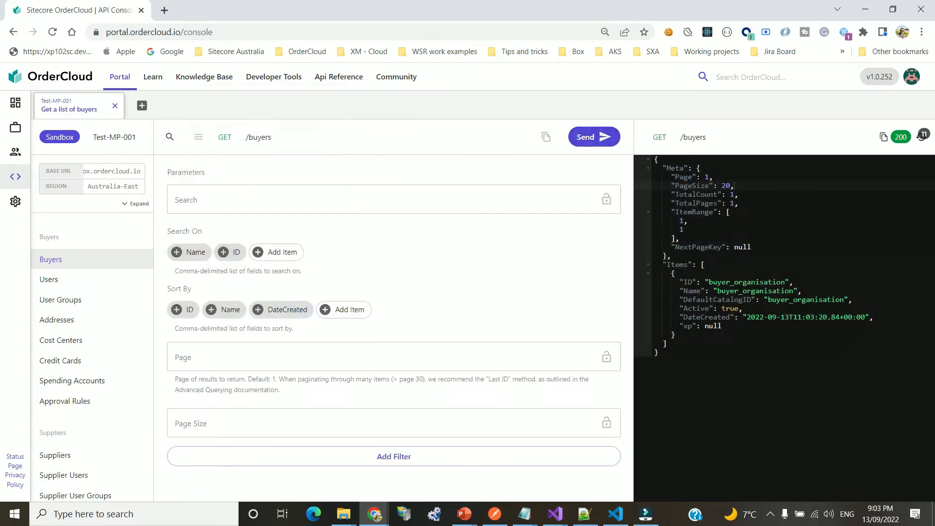
pyautogui.moveTo(692, 282); pyautogui.dragTo(827, 318)
pyautogui.click(825, 340)
pyautogui.click(739, 282)
pyautogui.doubleClick(739, 282)
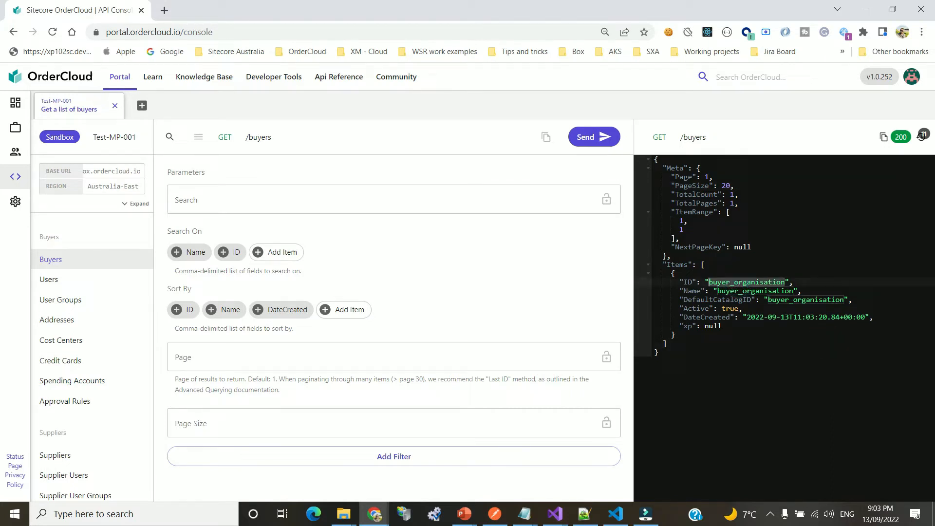
pyautogui.click(48, 280)
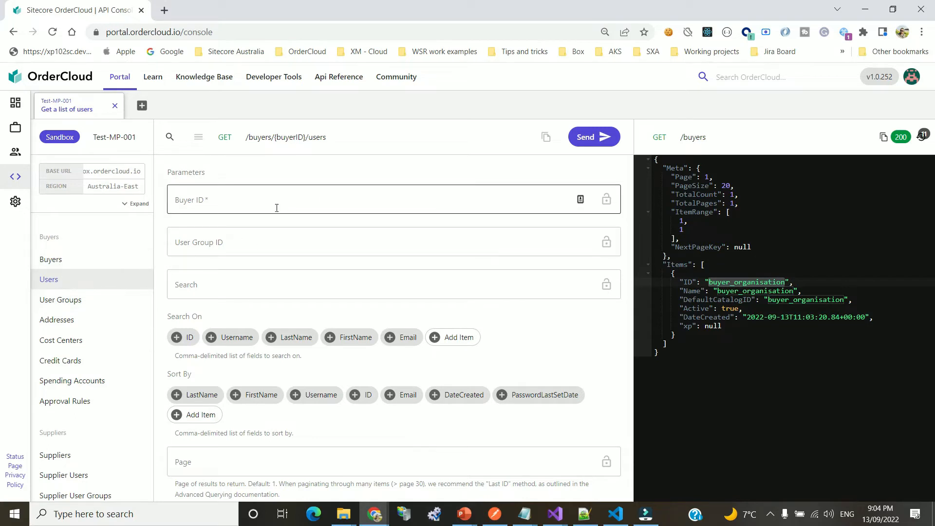
# Select POST Create a new user and paste buyer_organisation as the Buyer ID
pyautogui.click(217, 199)
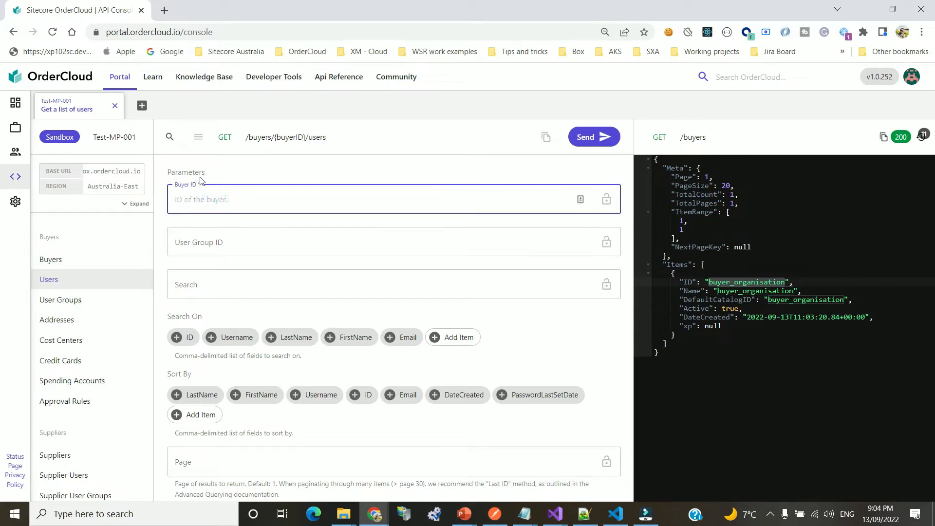
pyautogui.click(776, 312)
pyautogui.doubleClick(750, 283)
pyautogui.hotkey('ctrl', 'c')
pyautogui.click(245, 198)
pyautogui.click(311, 137)
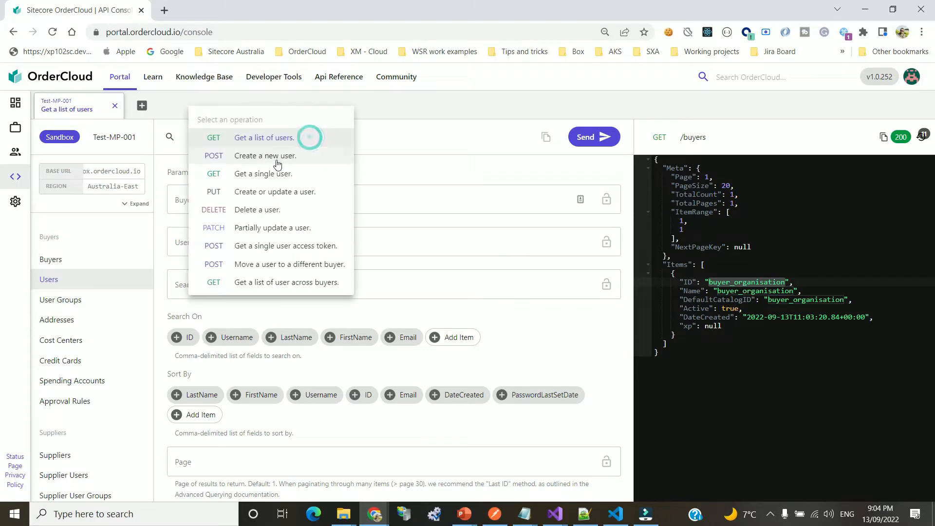
pyautogui.click(259, 160)
pyautogui.click(216, 191)
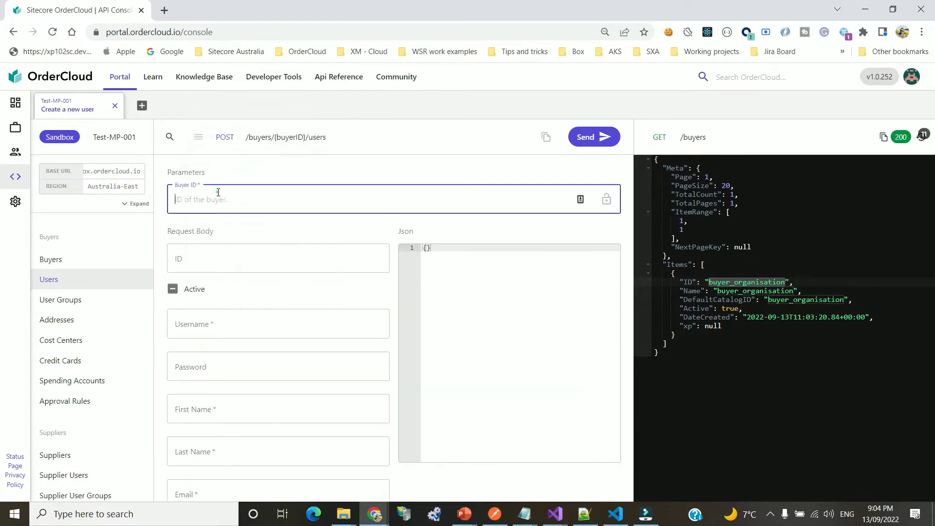
pyautogui.click(828, 366)
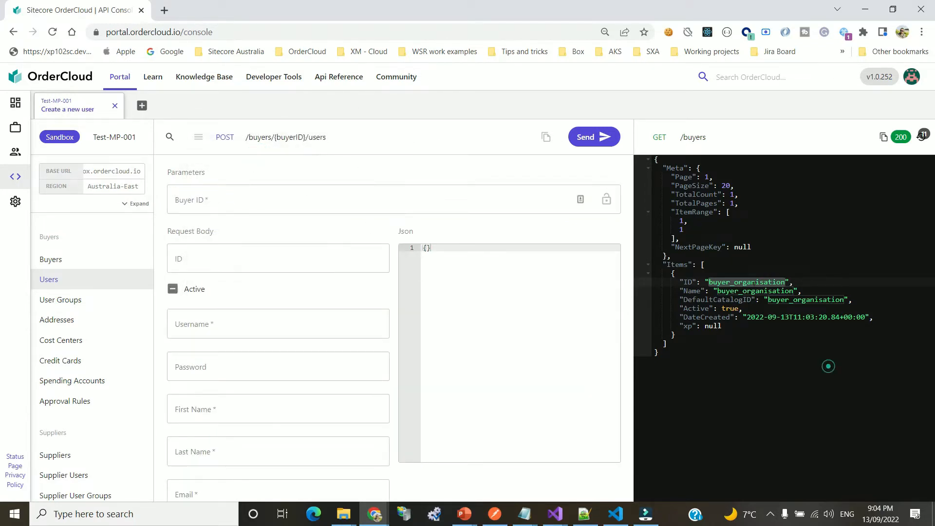
pyautogui.click(749, 283)
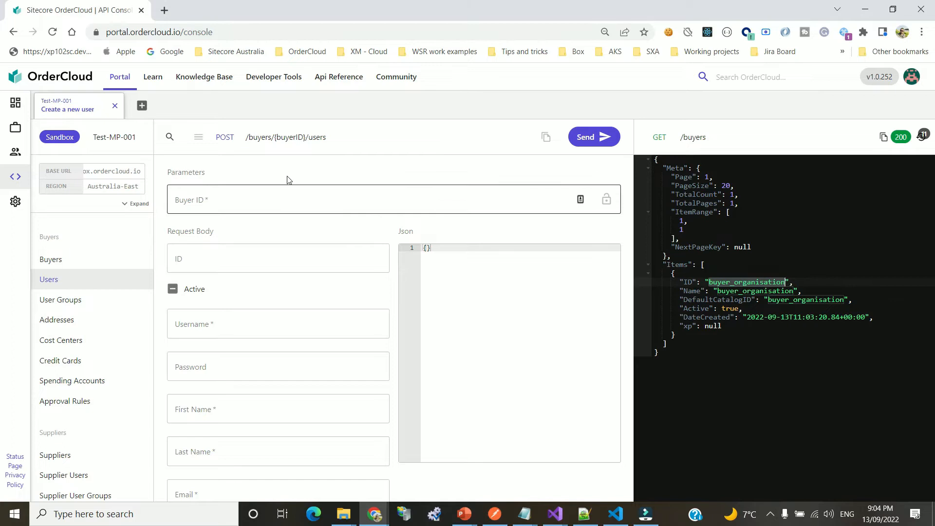
pyautogui.click(211, 199)
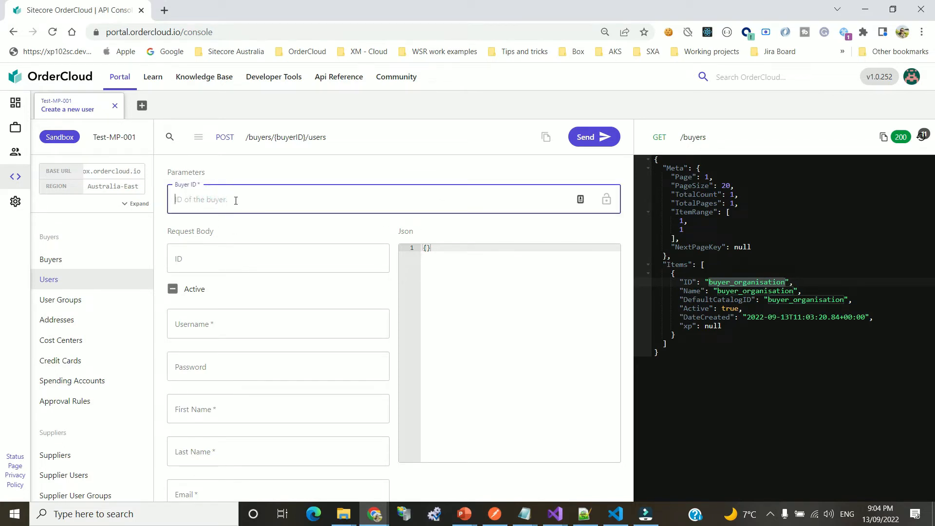
pyautogui.hotkey('ctrl', 'v')
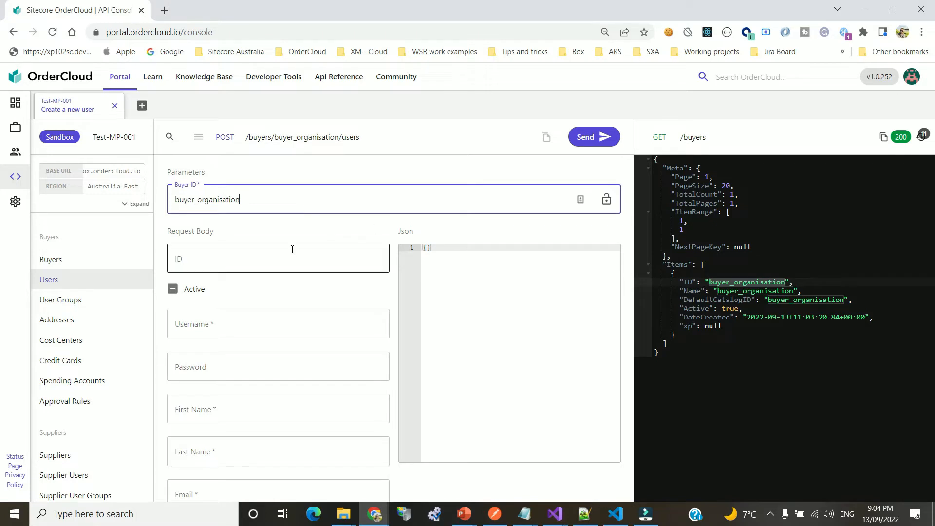
# Give the new user ID and username user1, mark it active, and enter the password
pyautogui.click(271, 262)
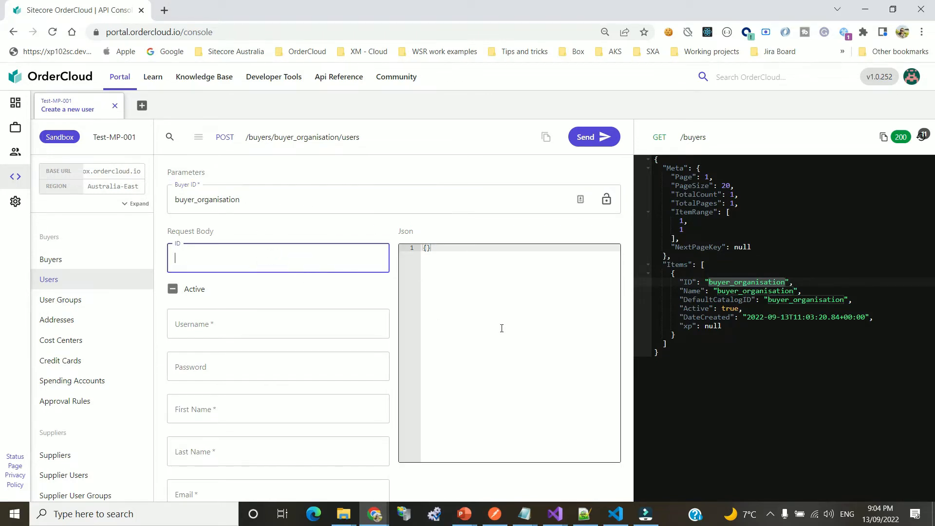
pyautogui.write('user1')
pyautogui.click(173, 289)
pyautogui.click(218, 327)
pyautogui.write('user')
pyautogui.hotkey('ctrl', 'a')
pyautogui.write('User@123456')
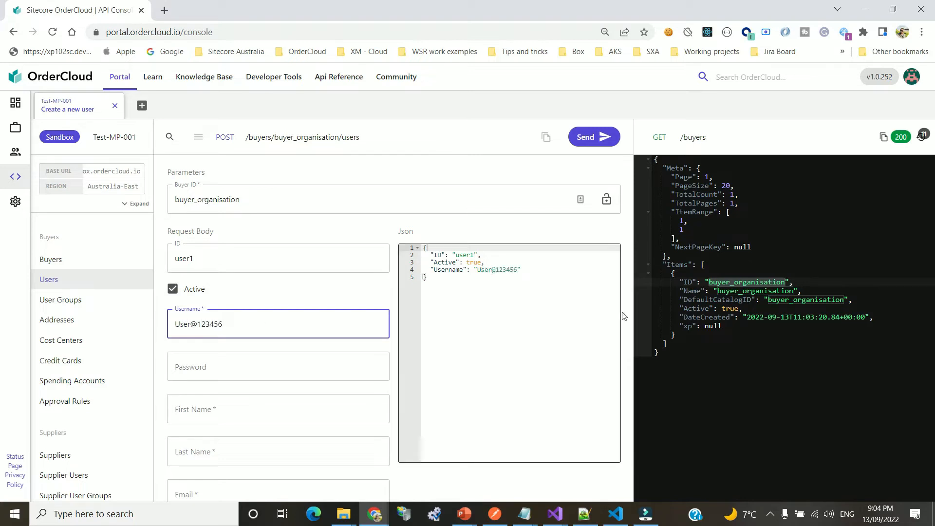
pyautogui.click(507, 278)
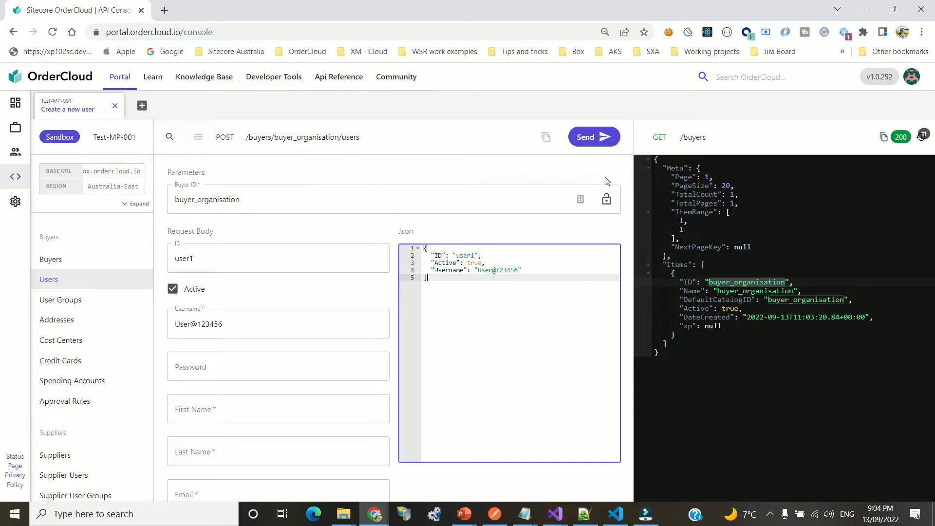
pyautogui.tripleClick(244, 324)
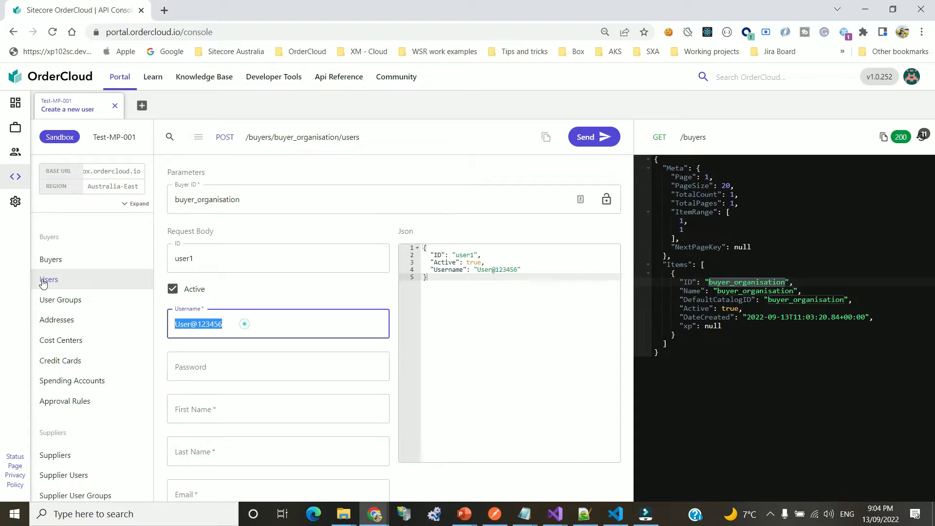
pyautogui.write('1')
pyautogui.press('Tab')
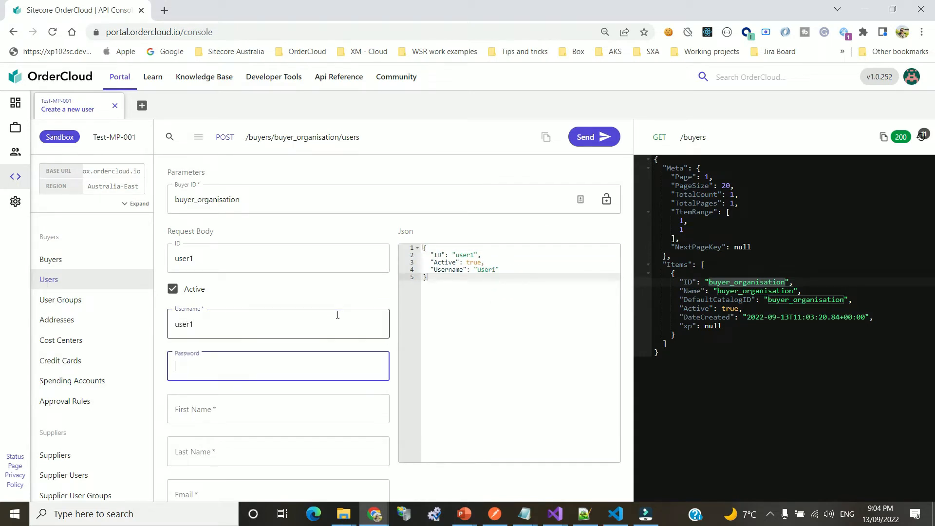
pyautogui.write('User@')
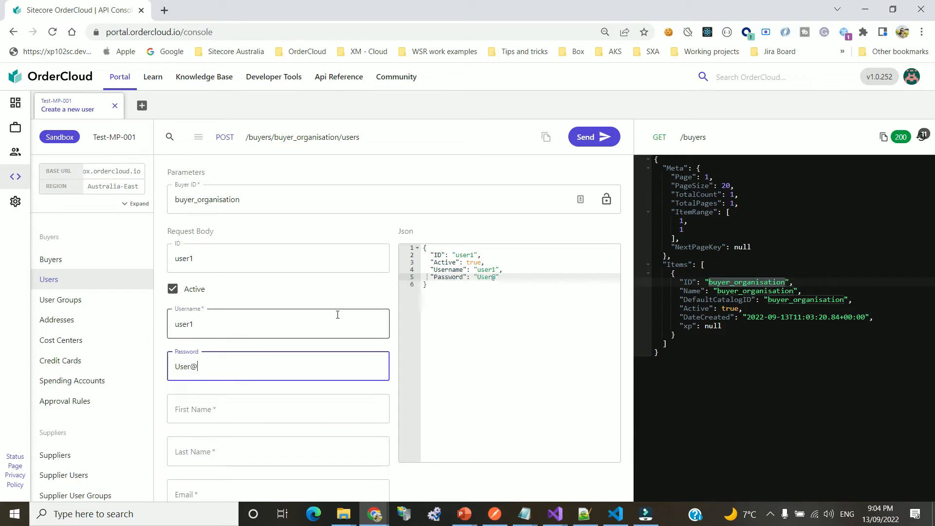
pyautogui.write('123456')
# Fill in the user's first name, last name and e-mail, and send the request
pyautogui.click(234, 409)
pyautogui.write('G')
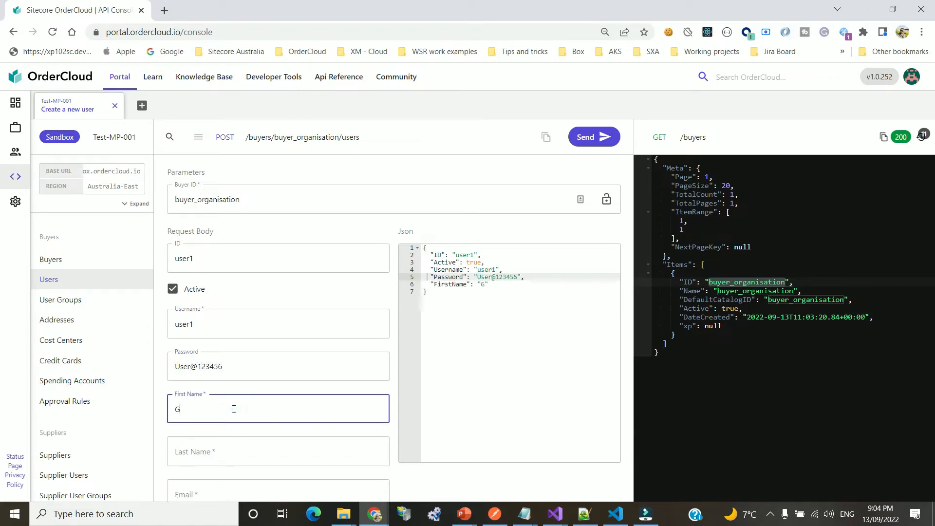
pyautogui.write('uest')
pyautogui.press('Tab')
pyautogui.write('User')
pyautogui.press('Tab')
pyautogui.write('g')
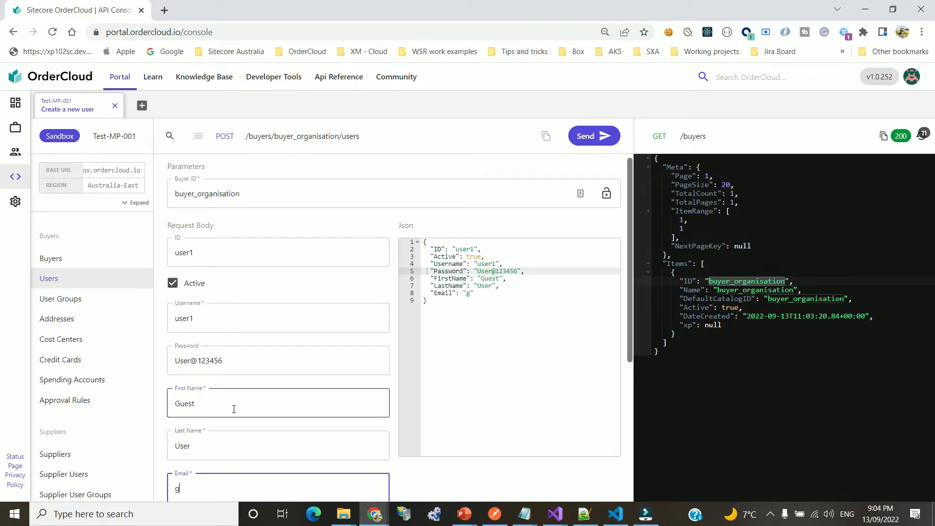
pyautogui.write('u@email.com')
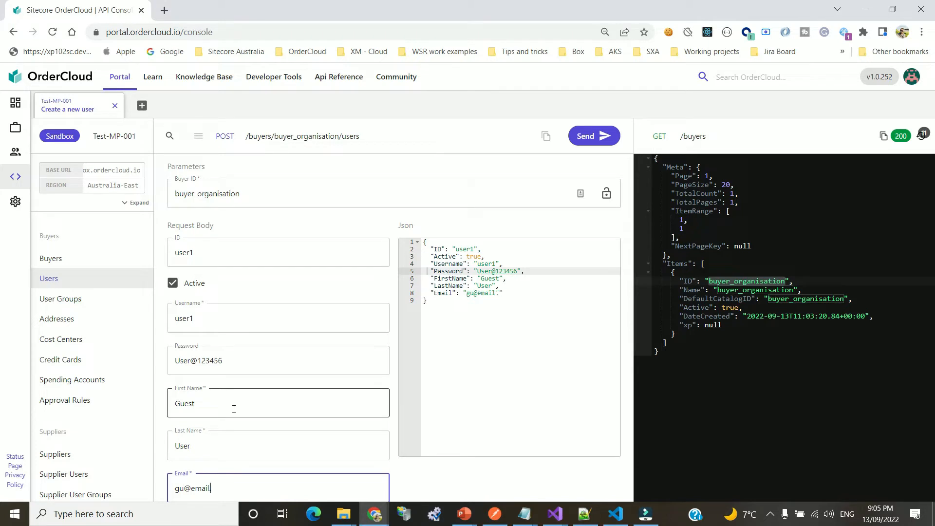
pyautogui.click(589, 137)
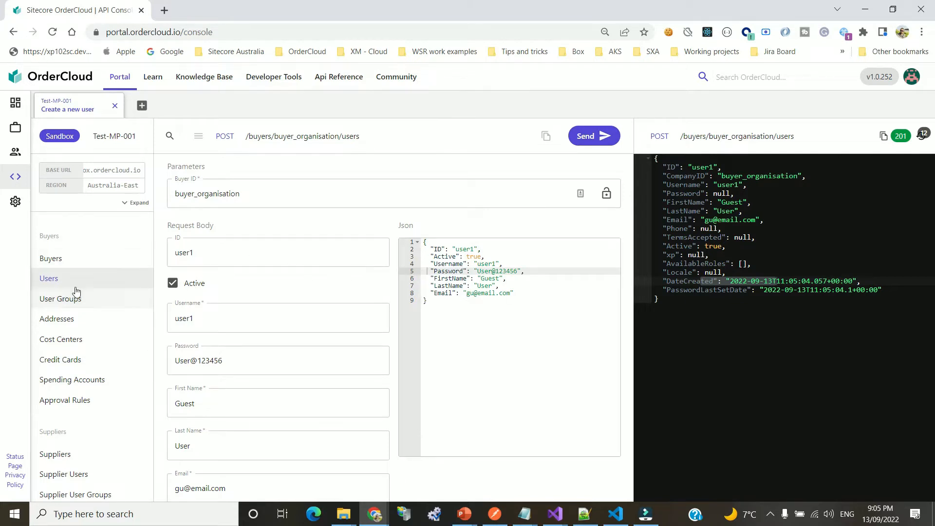
# Run GET Get a list of users with Buyer ID buyer_organisation and confirm user1 is returned
pyautogui.click(314, 138)
pyautogui.click(256, 121)
pyautogui.click(573, 136)
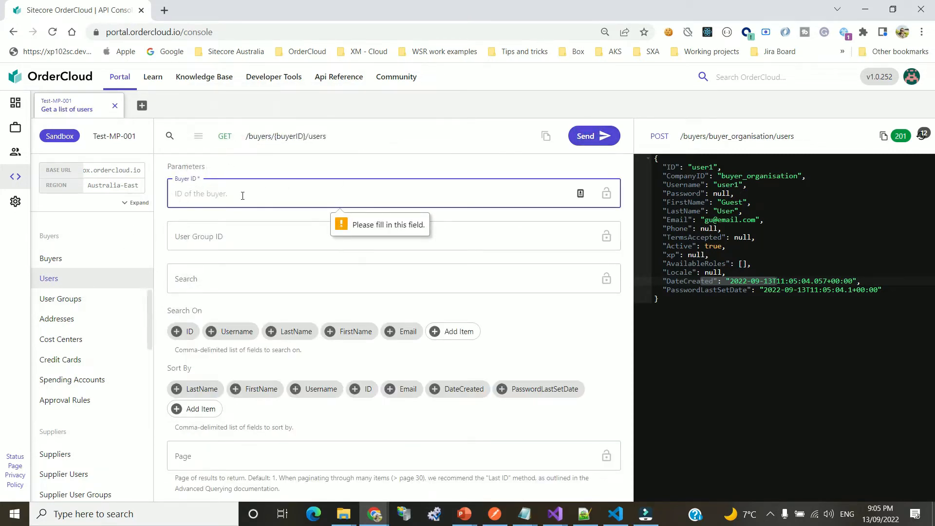
pyautogui.click(759, 288)
pyautogui.doubleClick(760, 176)
pyautogui.hotkey('ctrl', 'c')
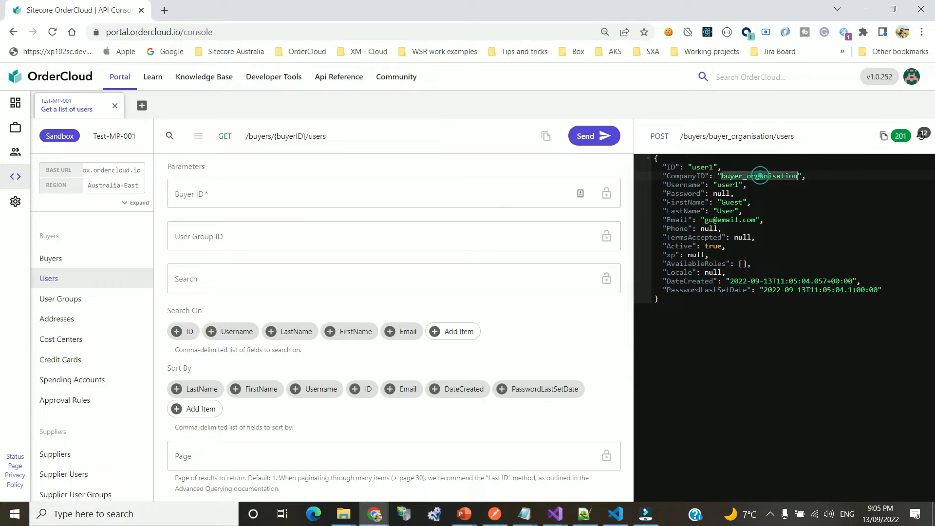
pyautogui.click(211, 193)
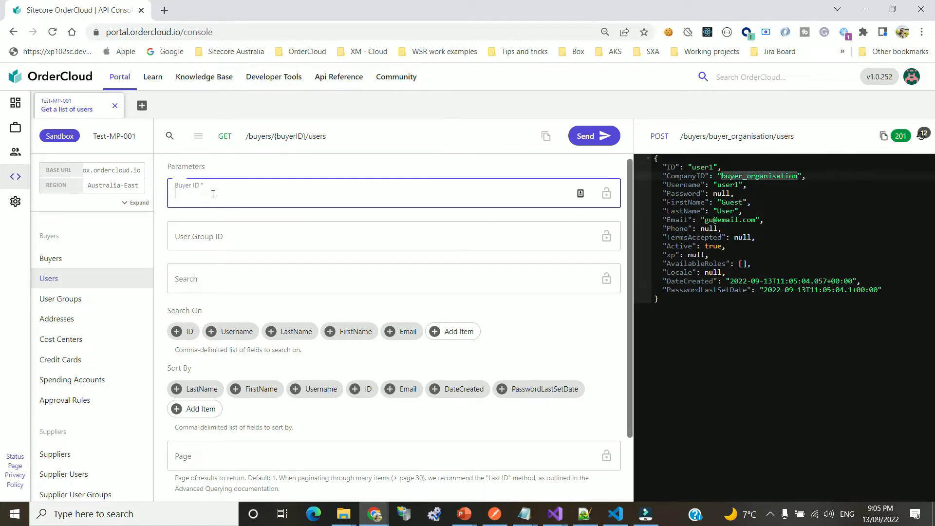
pyautogui.hotkey('ctrl', 'v')
pyautogui.click(596, 136)
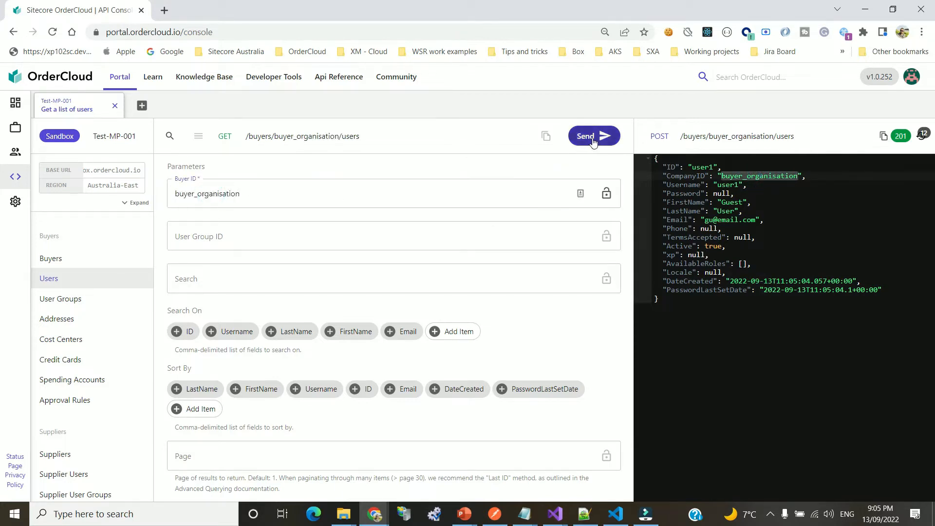
pyautogui.moveTo(684, 282); pyautogui.dragTo(819, 424)
pyautogui.click(819, 424)
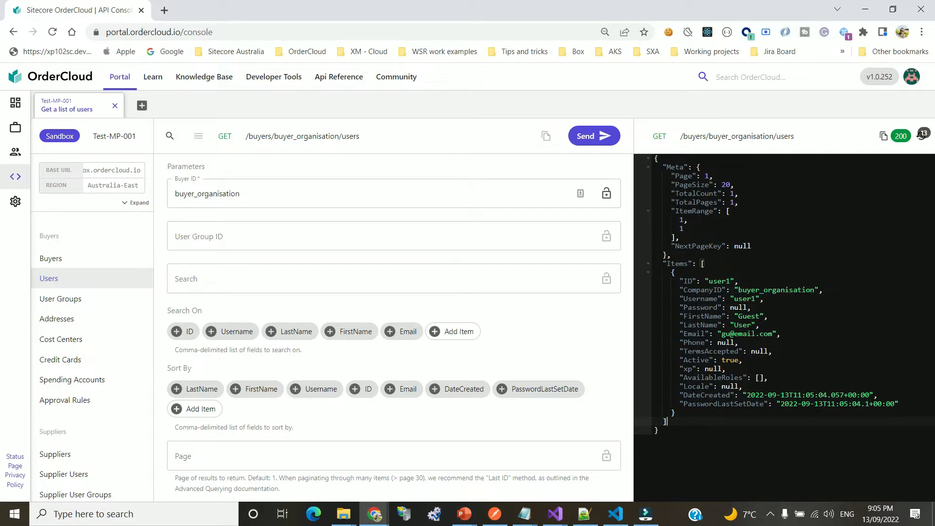
pyautogui.scroll(10, 116, 319)
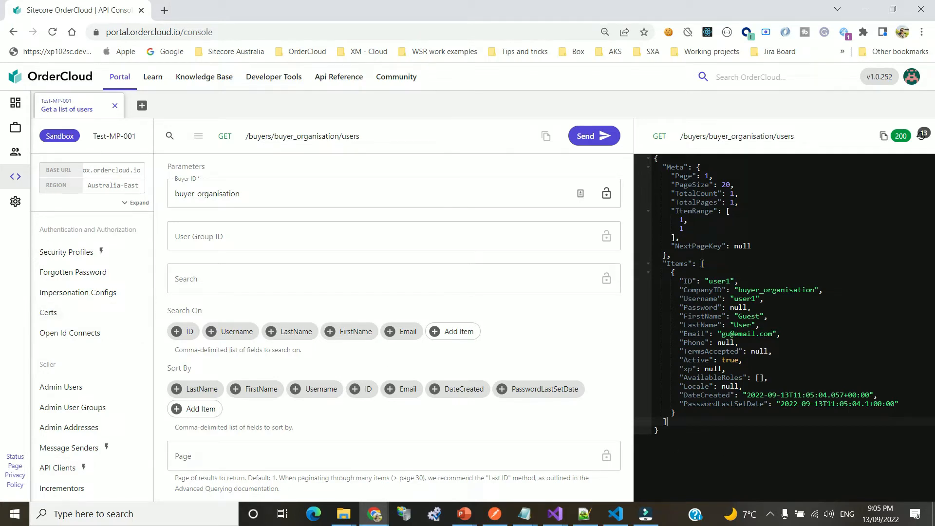
# Point out user1's empty AvailableRoles in the users response
pyautogui.doubleClick(711, 378)
pyautogui.click(755, 378)
pyautogui.click(800, 379)
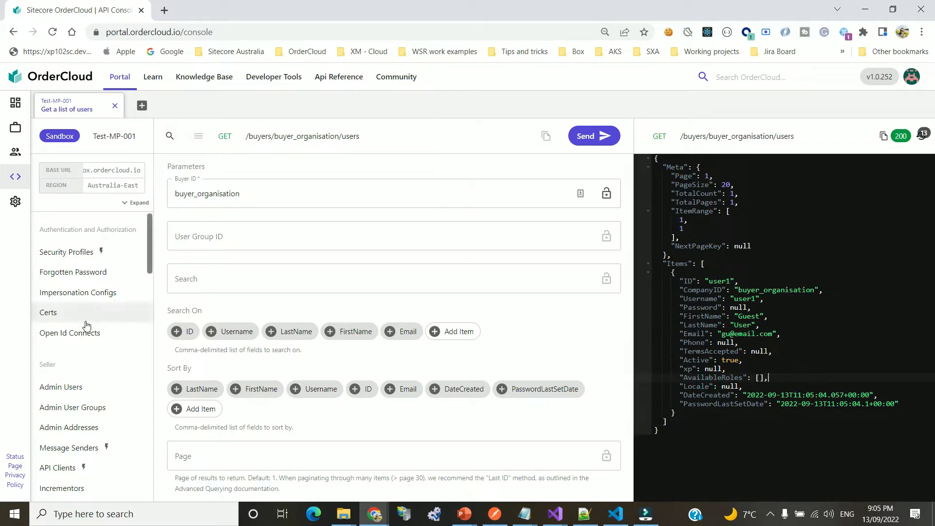
# List admin users to inspect admin_user's AvailableRoles, then bring up Security Profiles
pyautogui.click(66, 385)
pyautogui.click(603, 136)
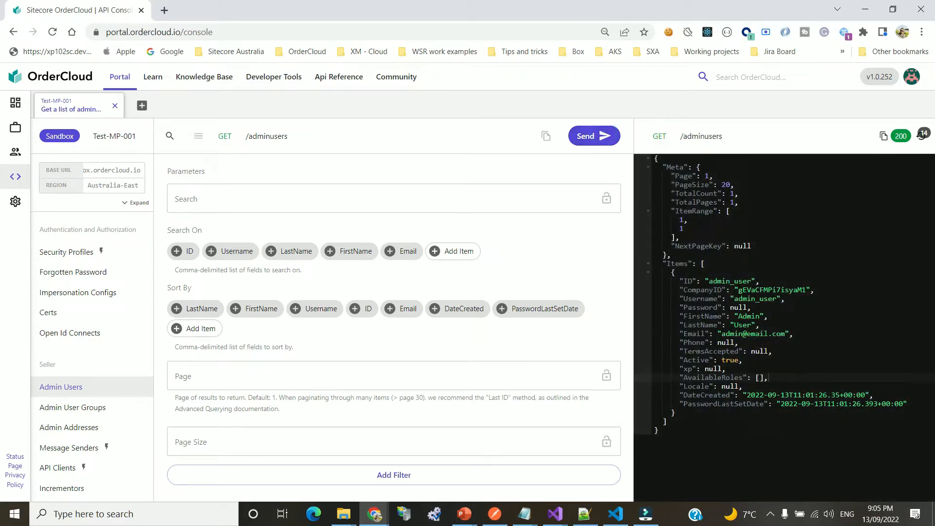
pyautogui.doubleClick(713, 280)
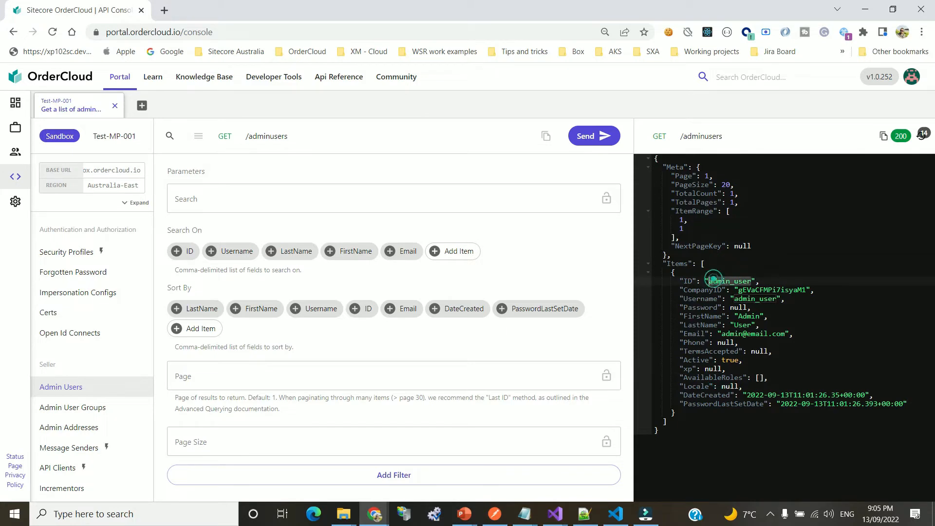
pyautogui.doubleClick(710, 378)
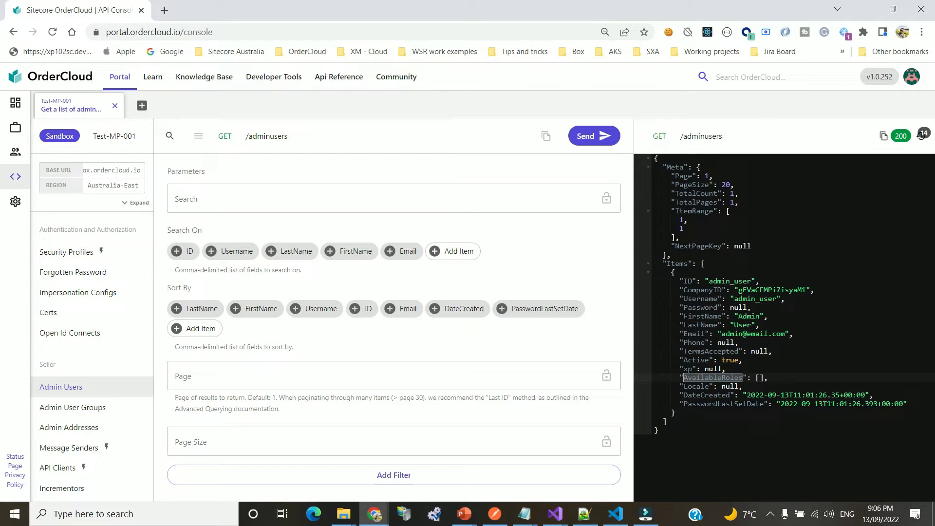
pyautogui.click(81, 250)
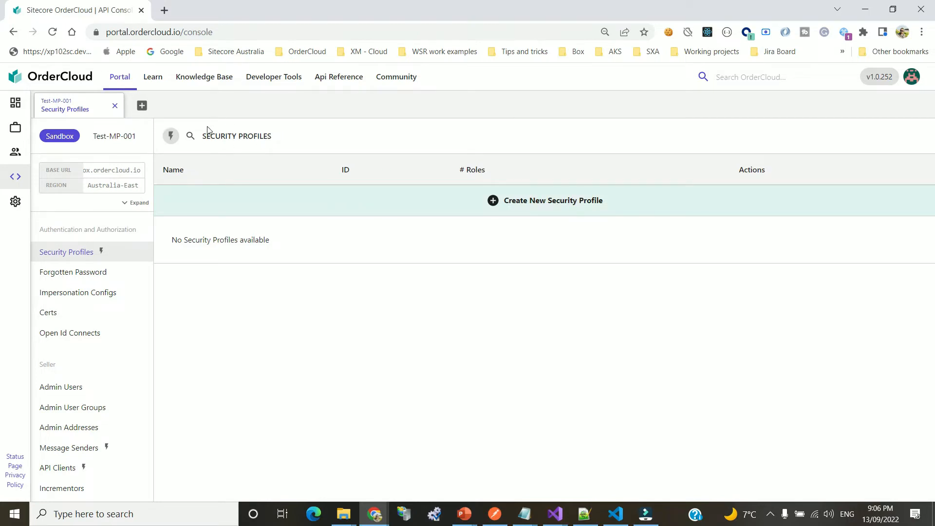
# Turn off Enhanced UI and send GET /securityprofiles, which returns TotalCount 0
pyautogui.click(170, 138)
pyautogui.click(295, 137)
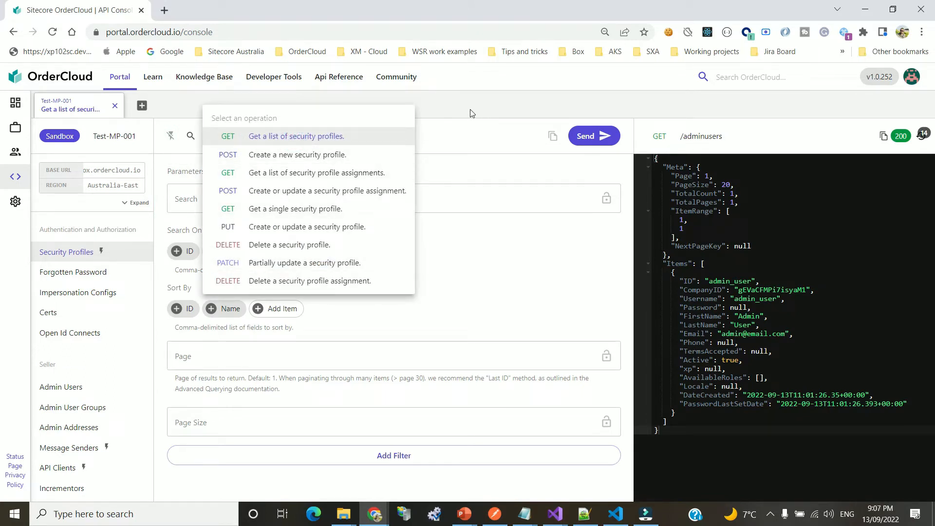
pyautogui.click(269, 137)
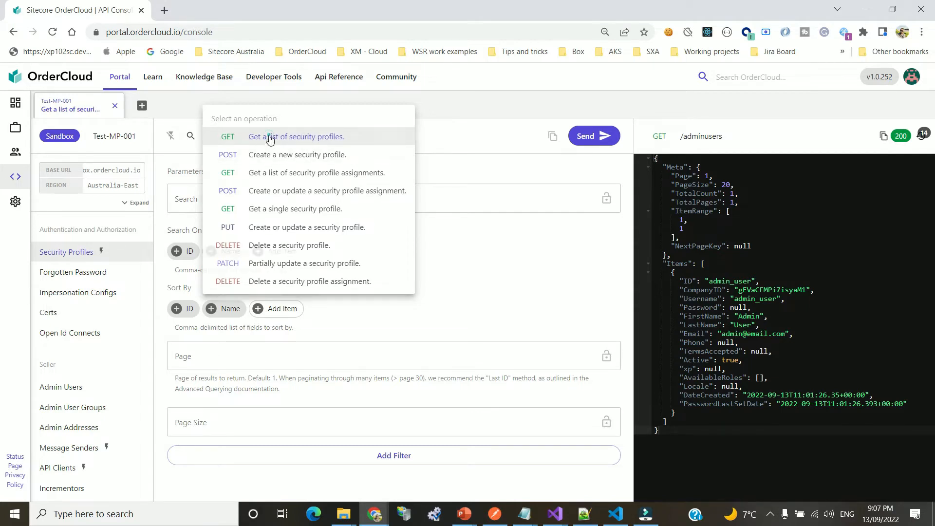
pyautogui.click(589, 136)
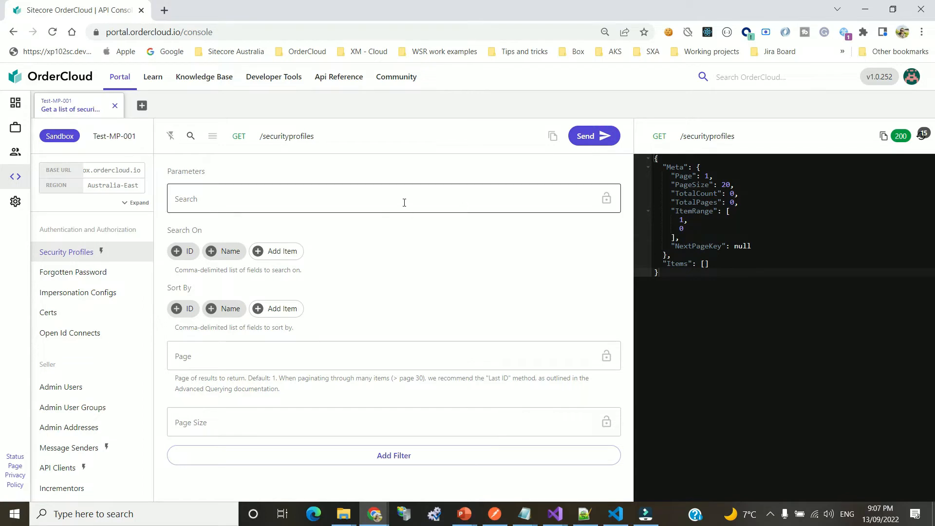
pyautogui.click(286, 138)
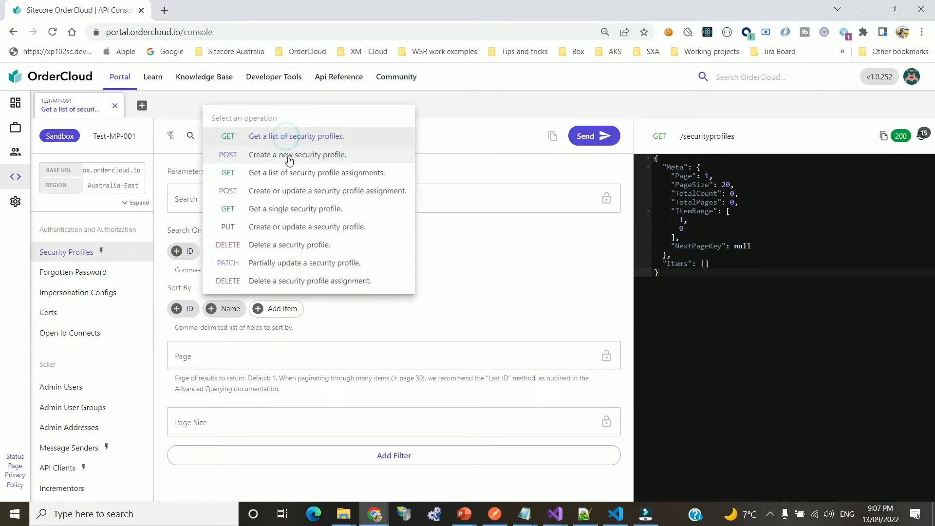
# Start a new POST security profile with ID admin_profile
pyautogui.click(286, 154)
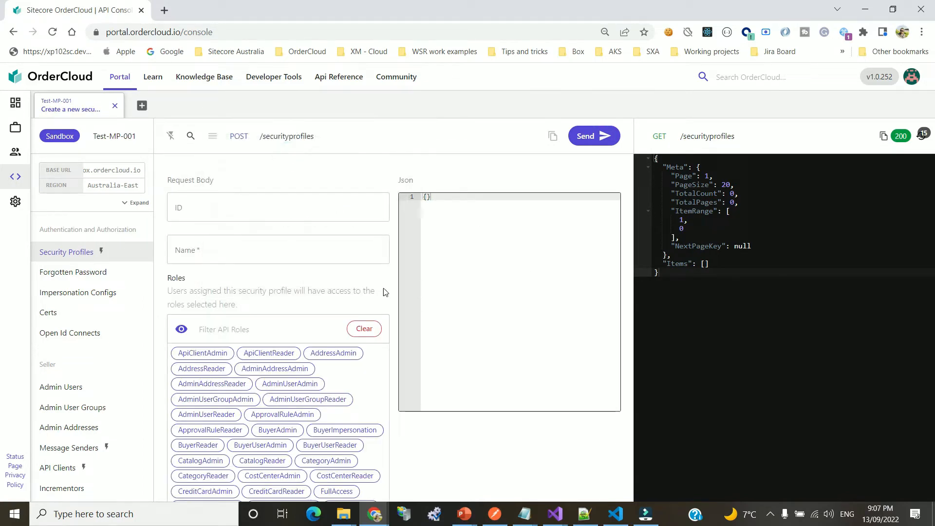
pyautogui.click(240, 214)
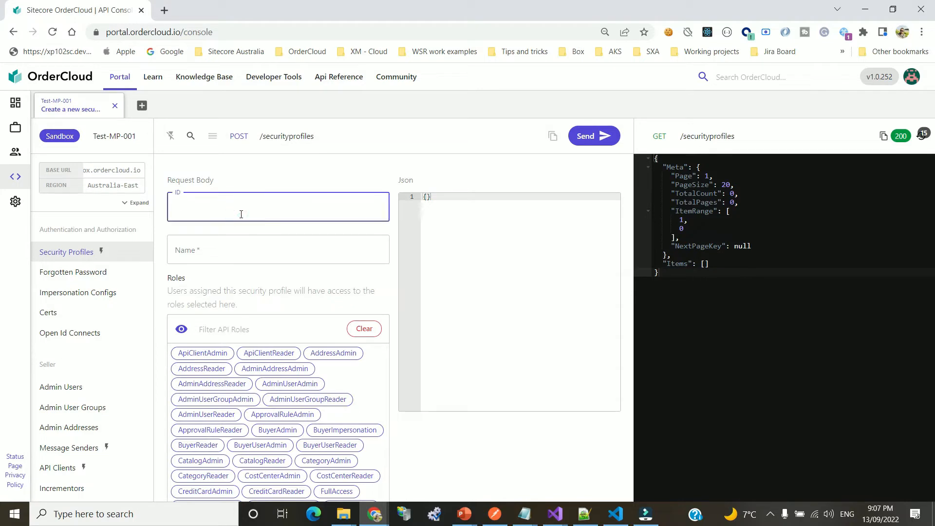
pyautogui.write('admin_profile')
pyautogui.press('Tab')
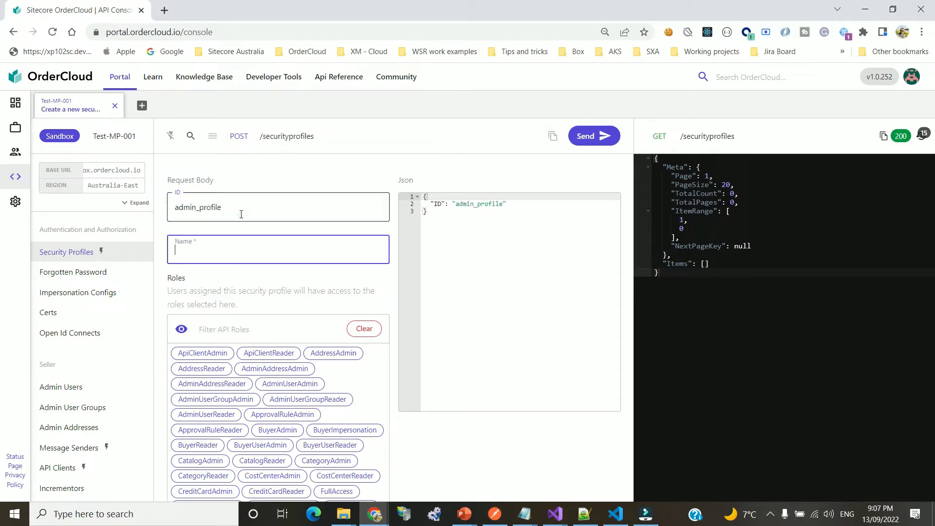
pyautogui.write('admin_profile')
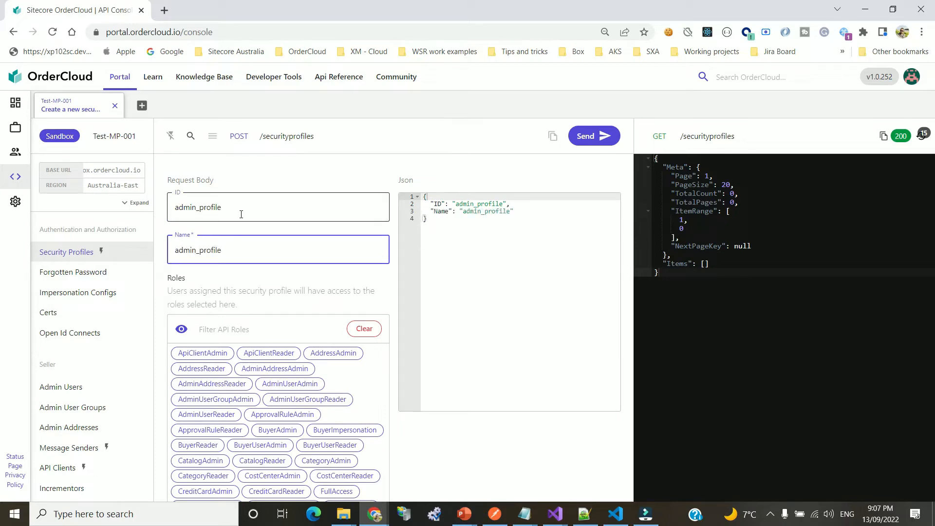
pyautogui.scroll(-1, 292, 263)
# Add the roles MeAdmin, PasswordReset, BuyerAdmin and BuyerUserReader to the profile
pyautogui.click(278, 269)
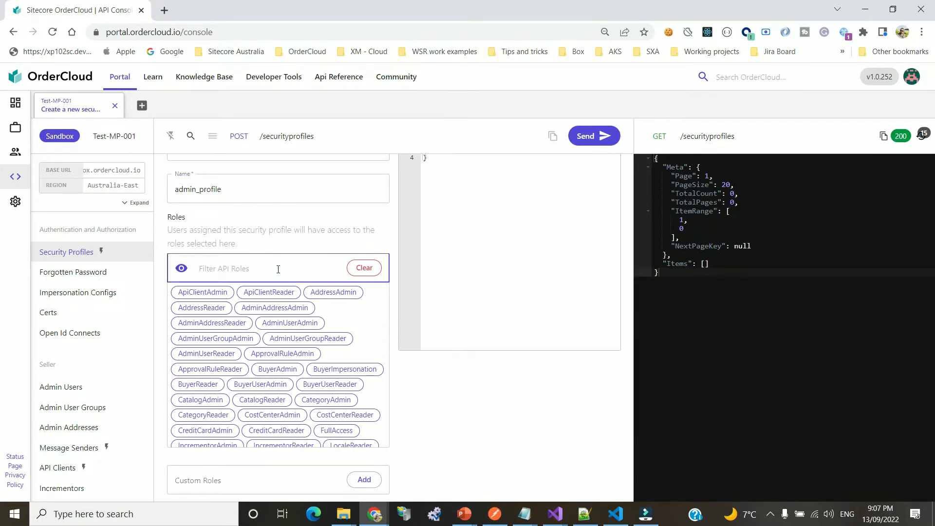
pyautogui.write('MeAd')
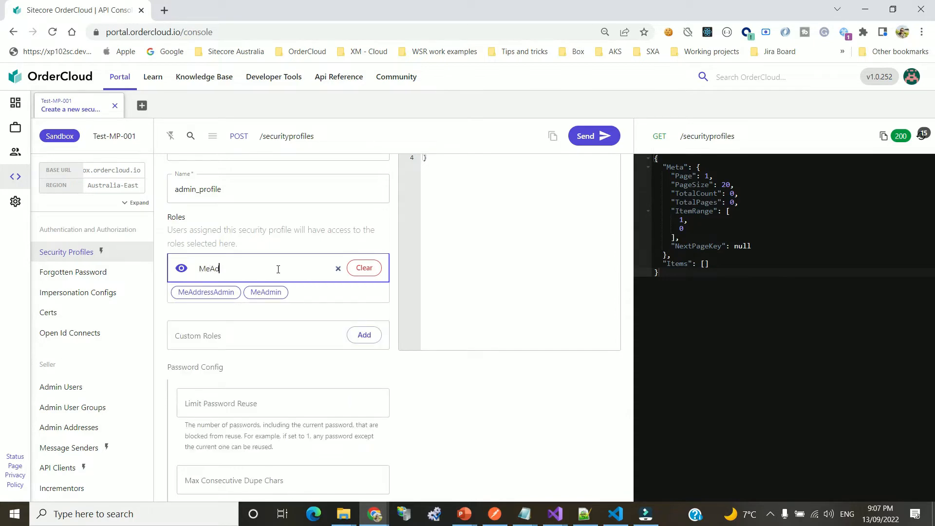
pyautogui.click(266, 291)
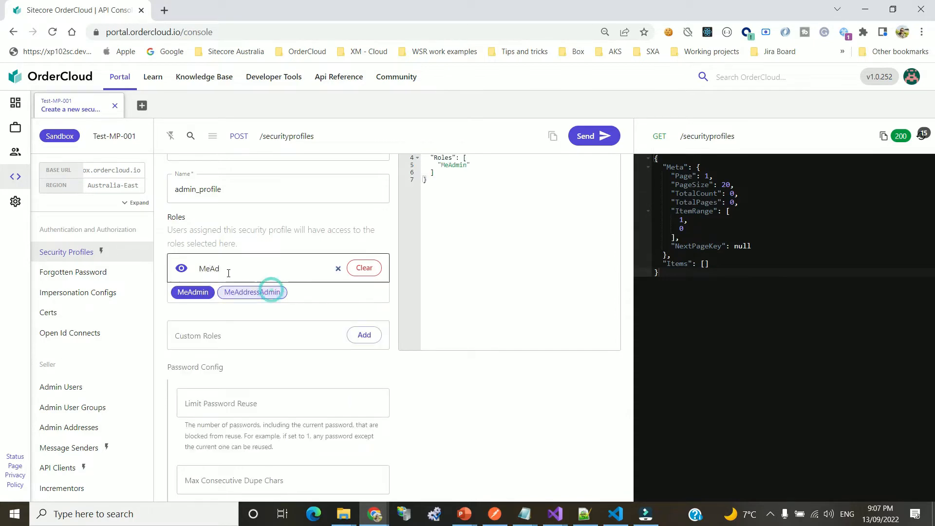
pyautogui.doubleClick(211, 271)
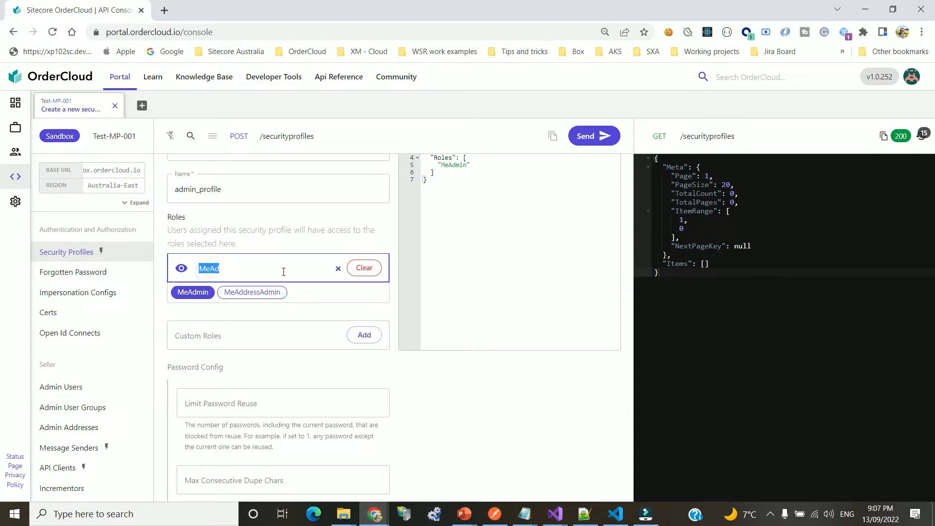
pyautogui.press('BackSpace')
pyautogui.write('Passw')
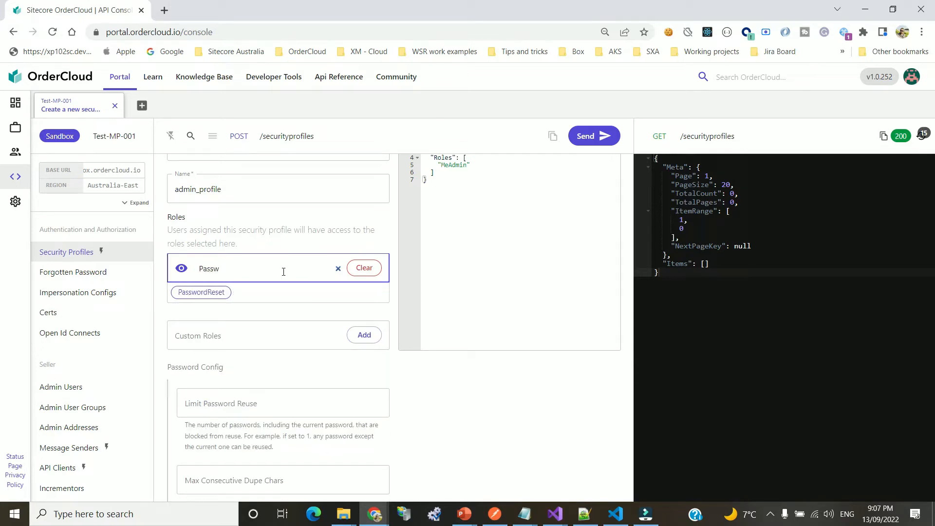
pyautogui.click(197, 292)
pyautogui.doubleClick(221, 268)
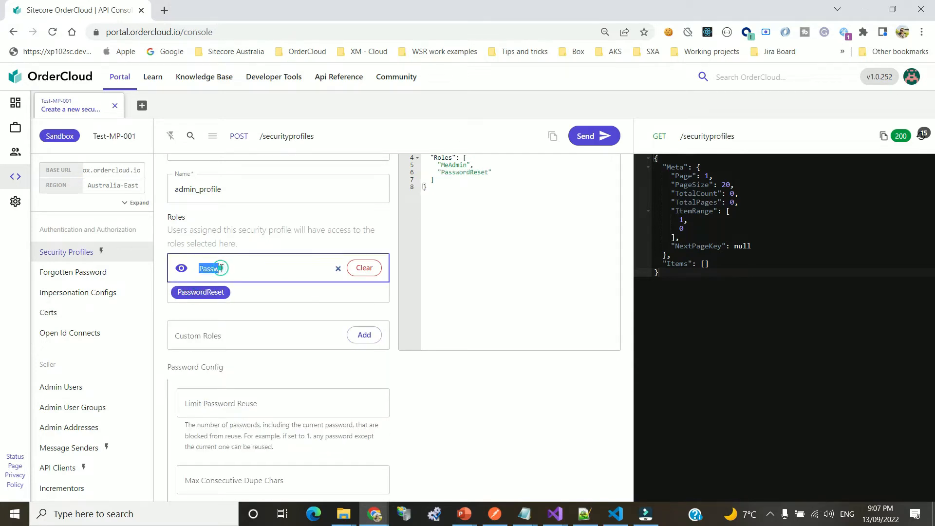
pyautogui.write('Buyer')
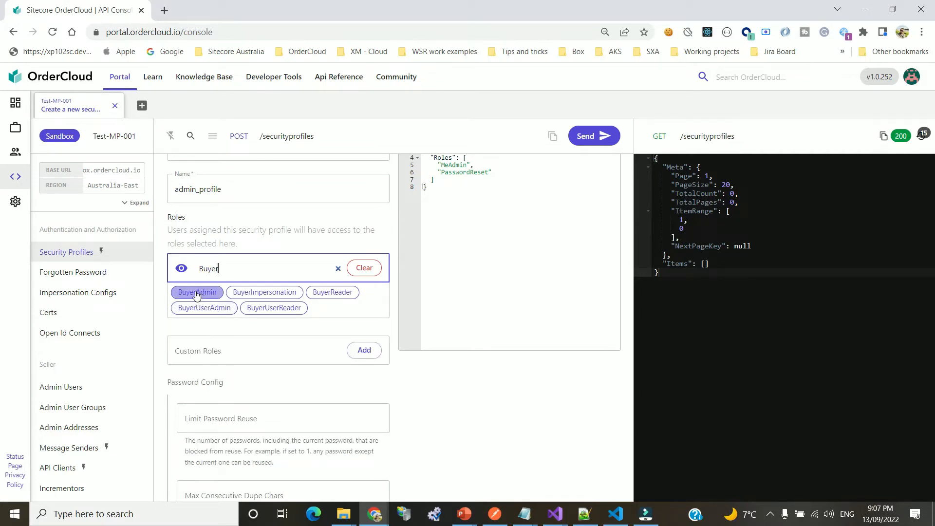
pyautogui.click(217, 296)
pyautogui.doubleClick(208, 268)
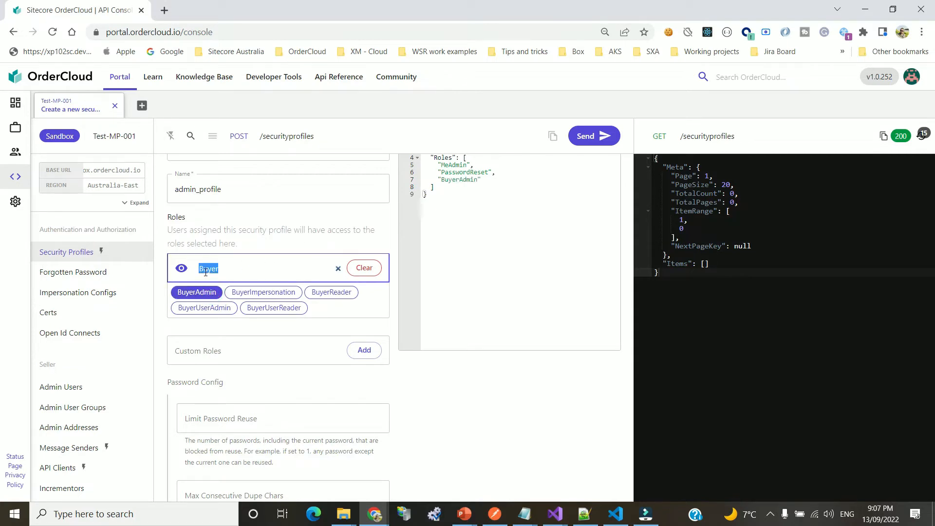
pyautogui.click(274, 308)
# Add the roles OrderAdmin, CatalogAdmin, ProductAdmin and ProductAssignmentAdmin
pyautogui.click(215, 268)
pyautogui.doubleClick(215, 268)
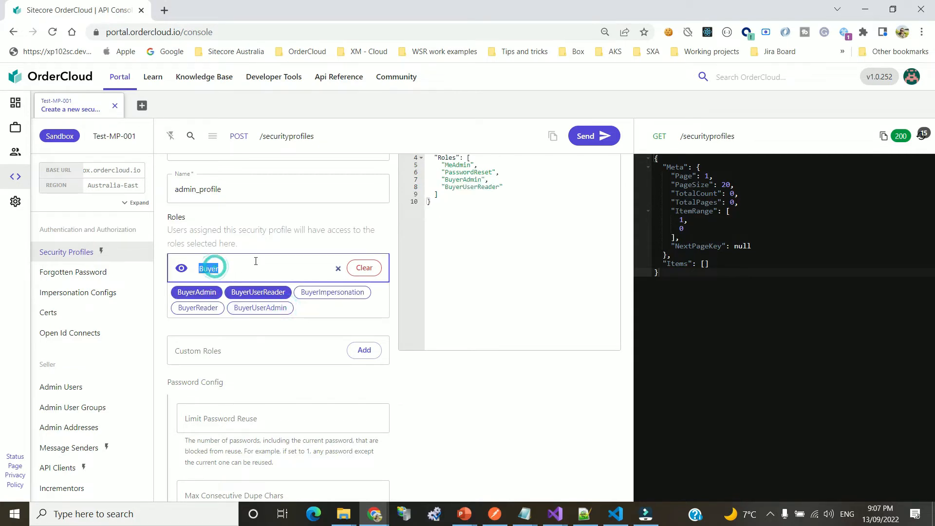
pyautogui.press('BackSpace')
pyautogui.write('Order')
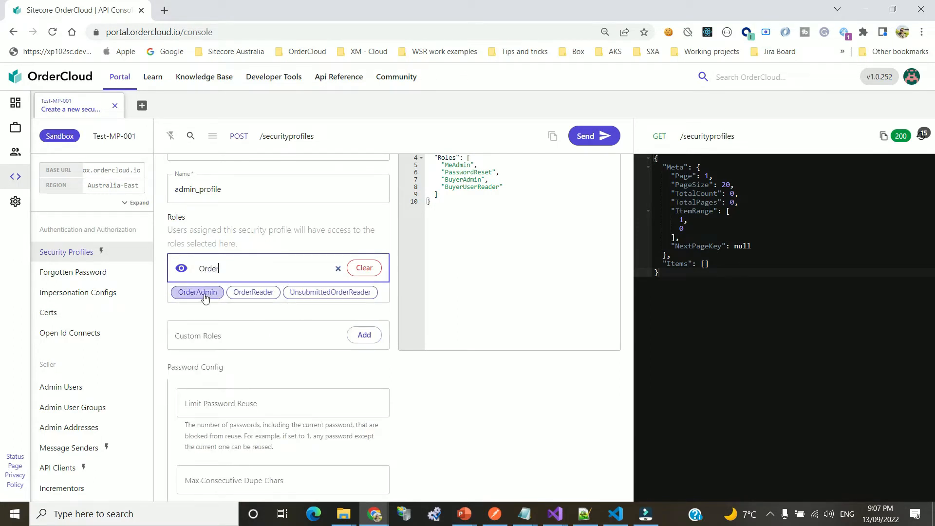
pyautogui.click(200, 292)
pyautogui.doubleClick(321, 275)
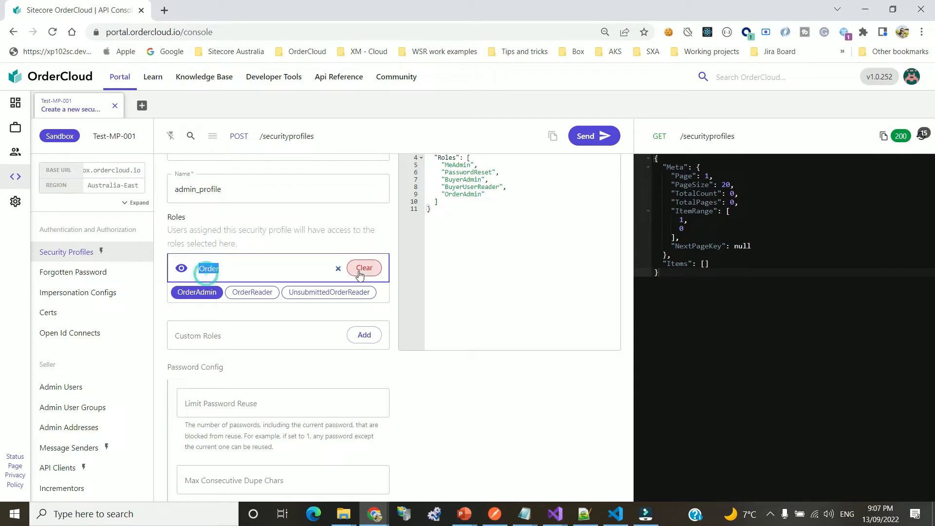
pyautogui.write('Catalog')
pyautogui.click(199, 293)
pyautogui.doubleClick(260, 266)
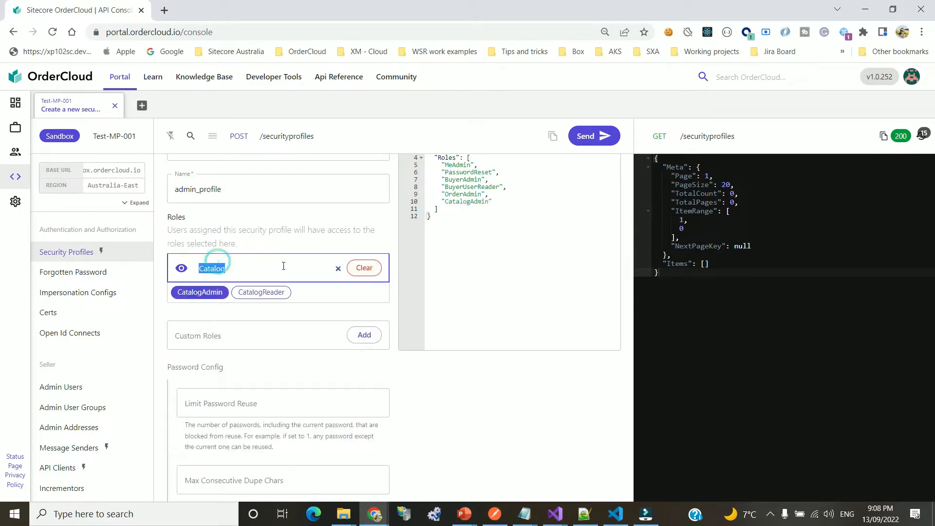
pyautogui.write('Produ')
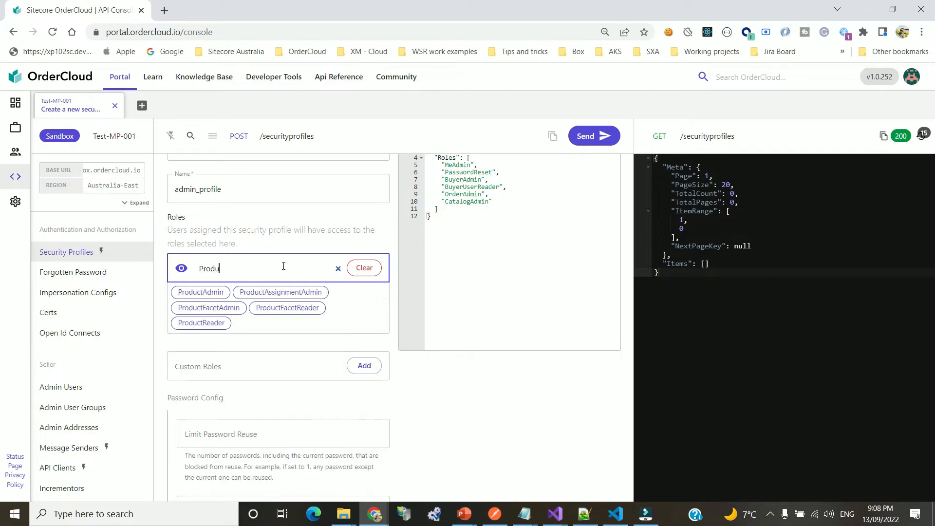
pyautogui.write('ct')
pyautogui.click(188, 293)
pyautogui.doubleClick(215, 270)
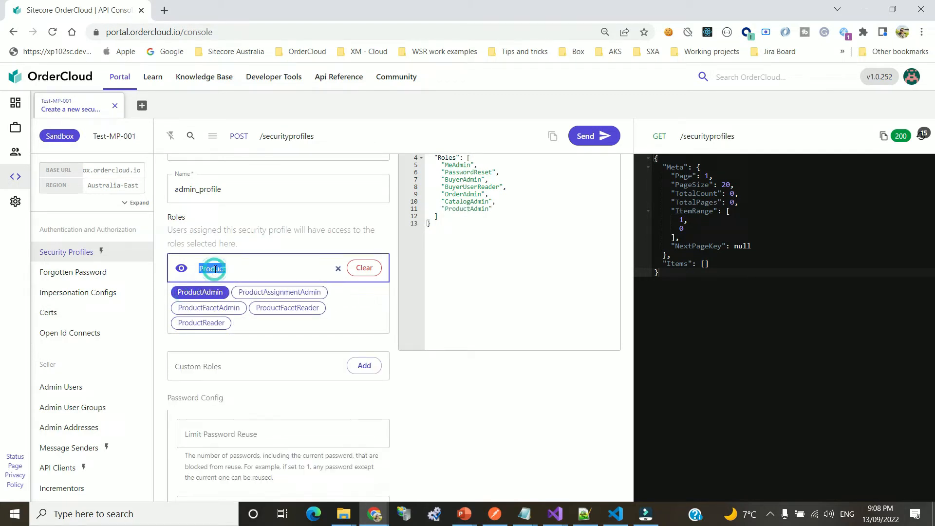
pyautogui.write('Po')
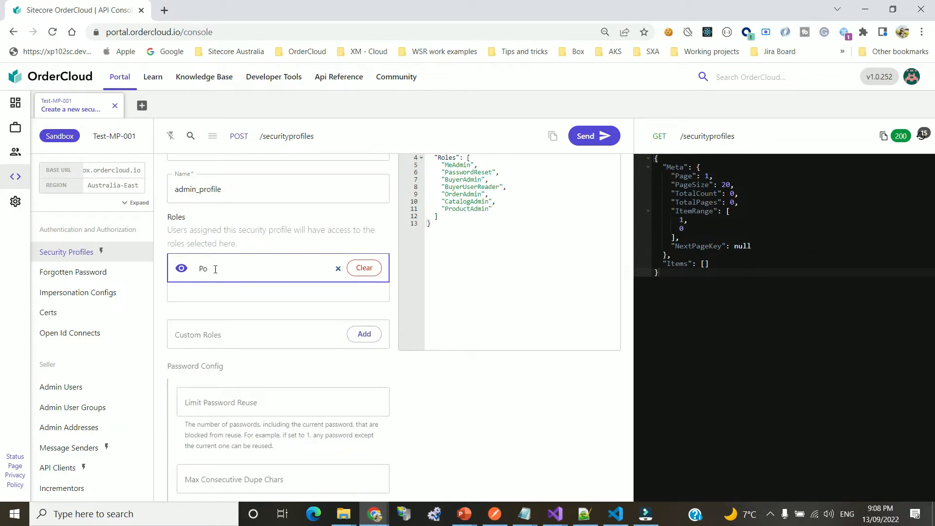
pyautogui.press('BackSpace')
pyautogui.write('roduct')
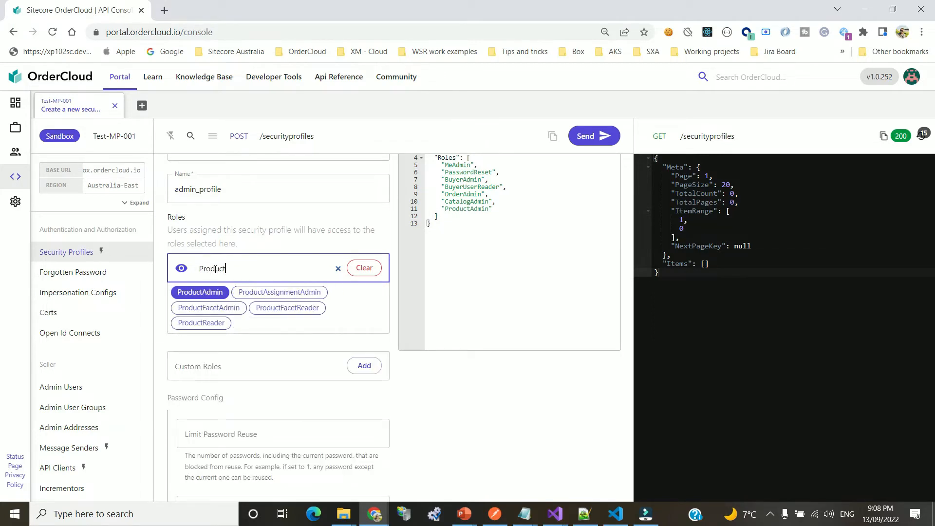
pyautogui.click(270, 294)
# Add PriceScheduleAdmin and ShipmentAdmin, then review the ten roles in the JSON body
pyautogui.doubleClick(217, 267)
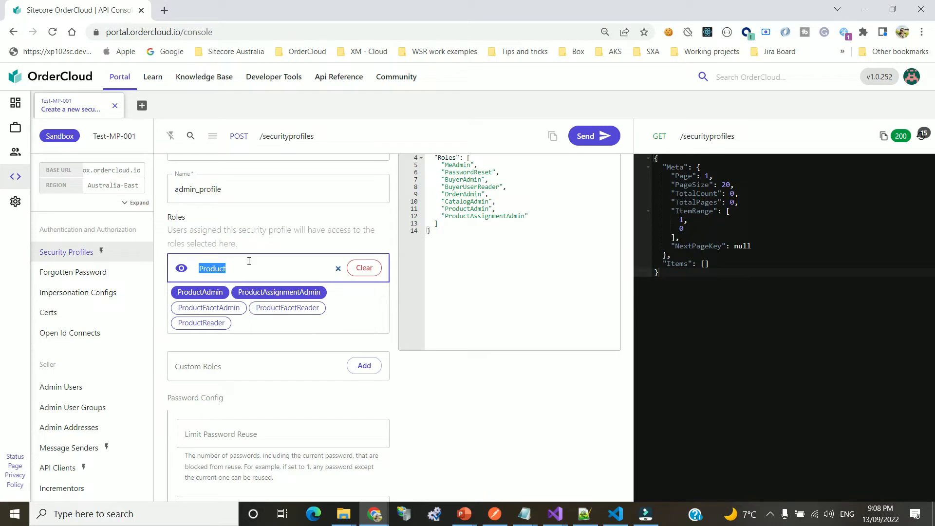
pyautogui.write('Pr')
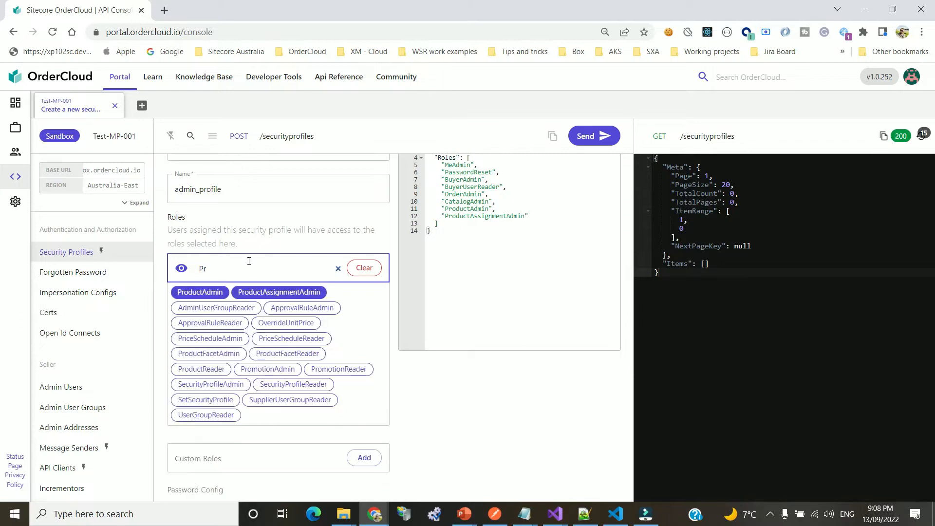
pyautogui.write('ice')
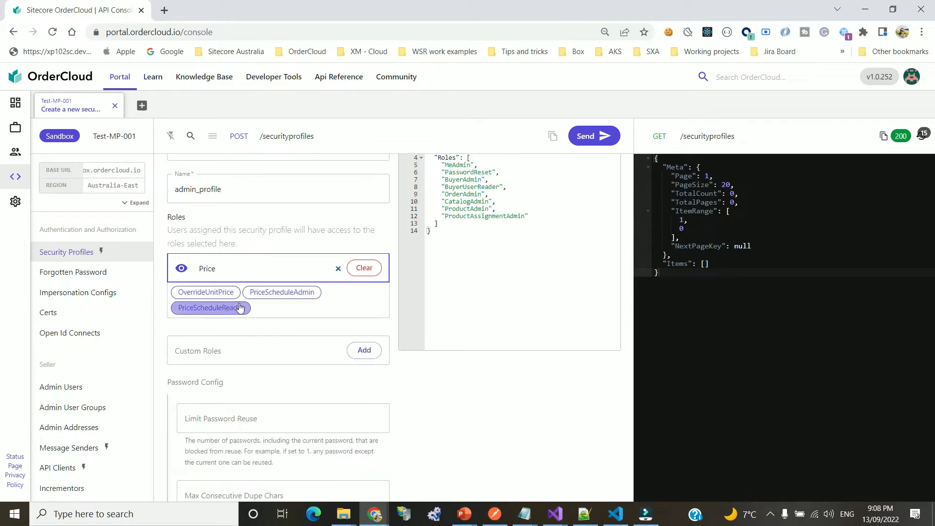
pyautogui.click(280, 291)
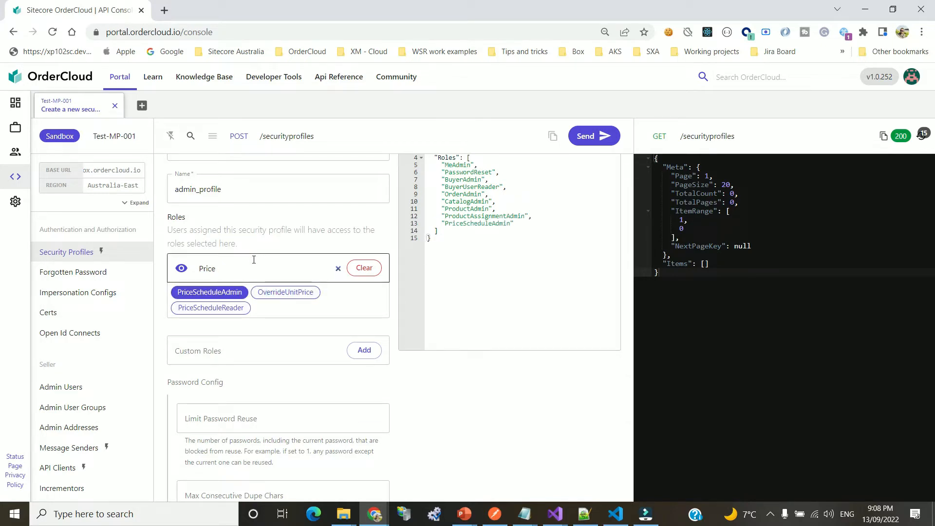
pyautogui.click(212, 273)
pyautogui.doubleClick(212, 272)
pyautogui.press('BackSpace')
pyautogui.write('Ship')
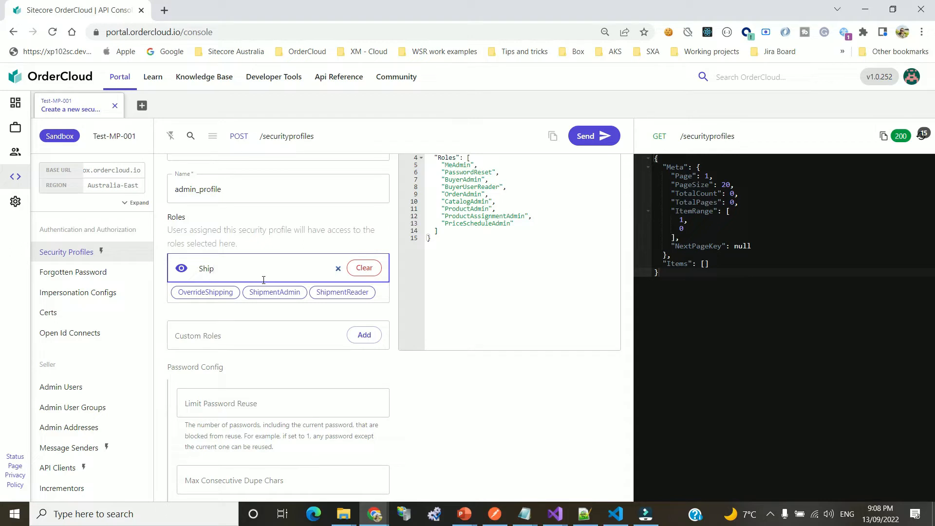
pyautogui.click(274, 292)
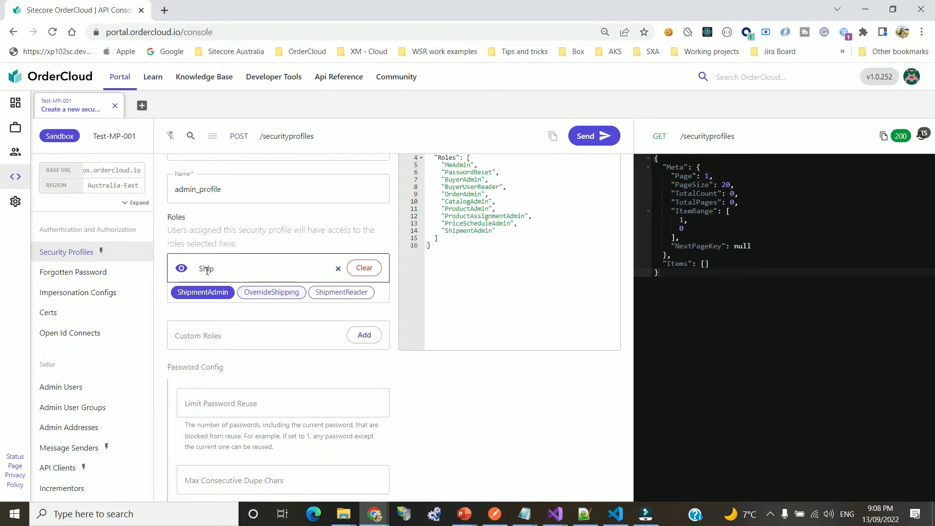
pyautogui.click(448, 279)
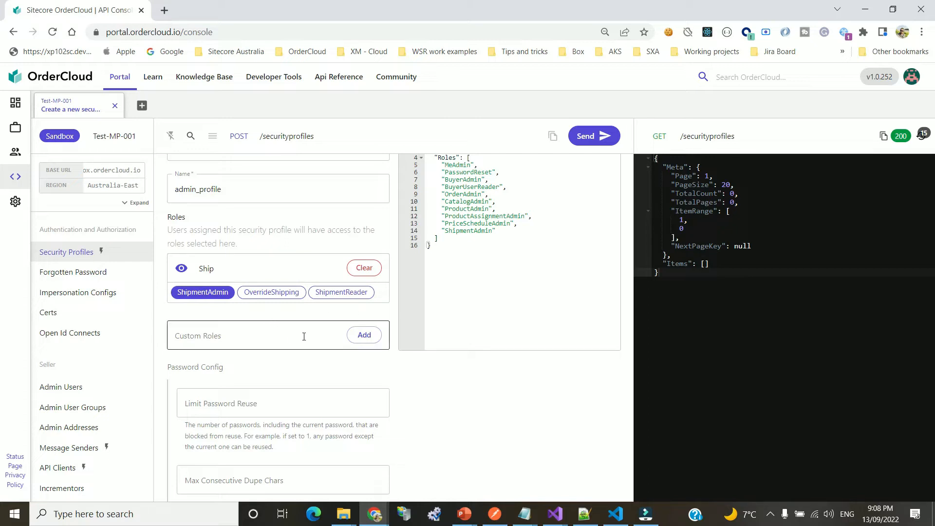
pyautogui.moveTo(446, 172); pyautogui.dragTo(517, 223)
pyautogui.click(509, 236)
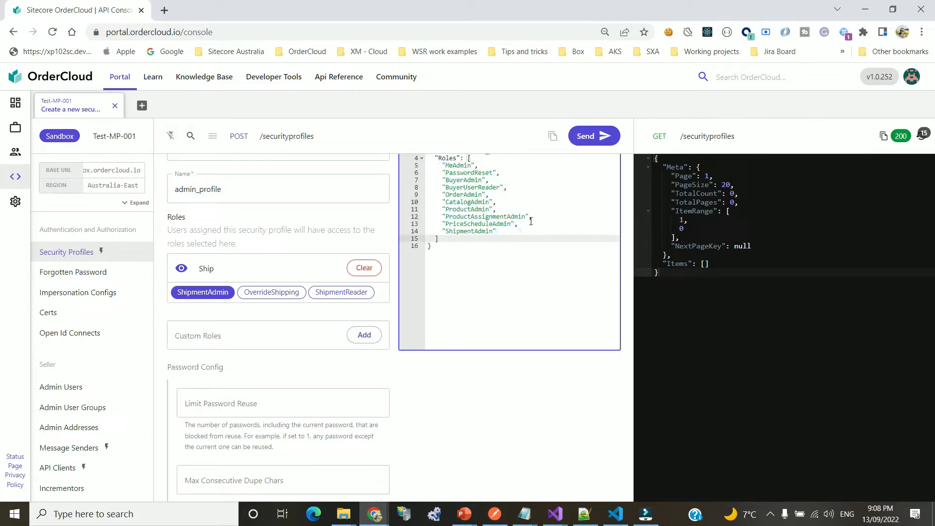
# Send the POST to create admin_profile and check the 201 response
pyautogui.scroll(-3, 331, 300)
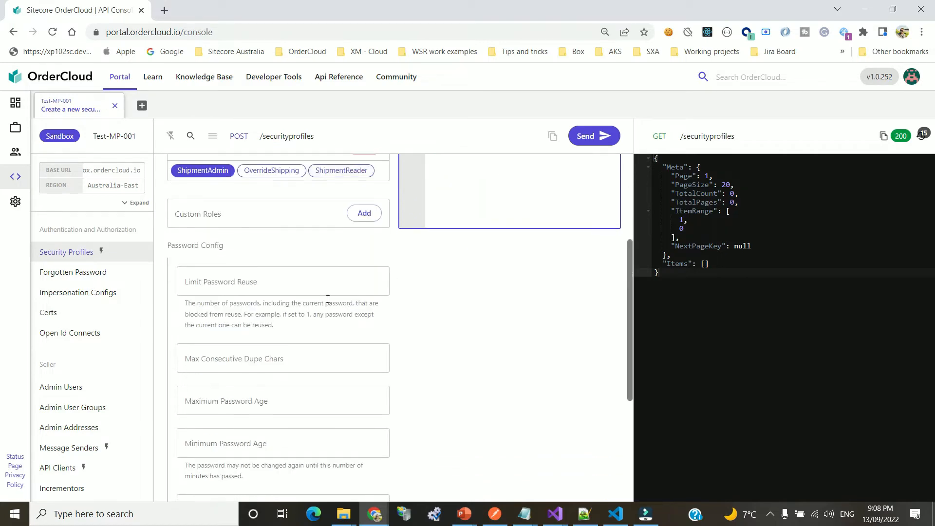
pyautogui.scroll(-1, 342, 326)
pyautogui.scroll(-4, 341, 326)
pyautogui.scroll(5, 375, 292)
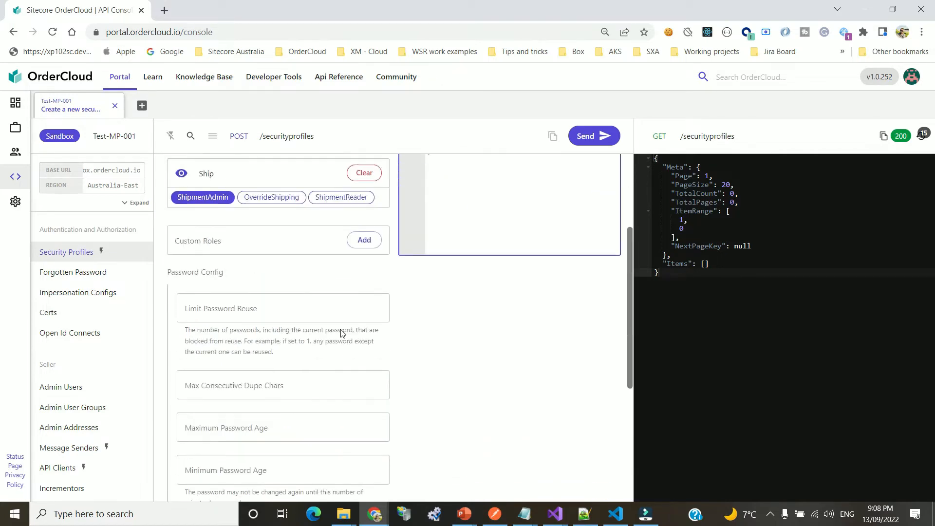
pyautogui.click(603, 145)
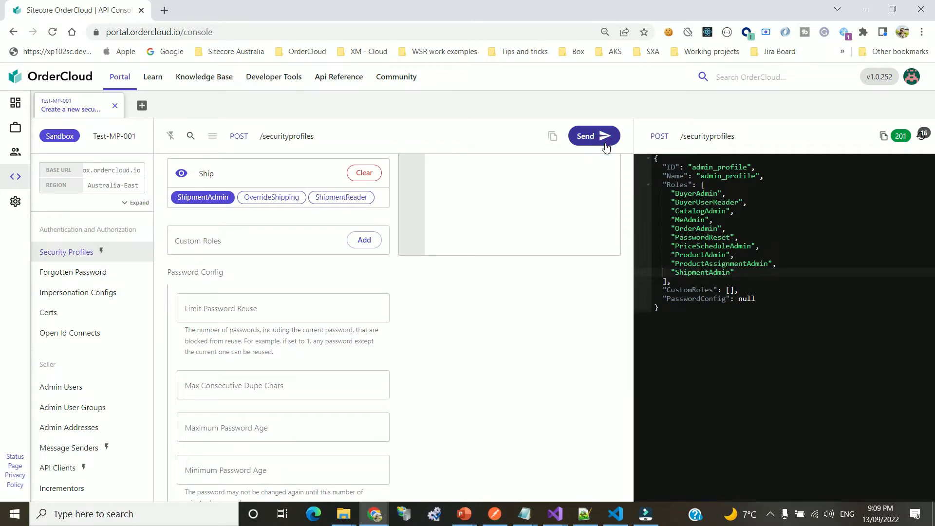
pyautogui.scroll(3, 312, 217)
pyautogui.scroll(1, 302, 220)
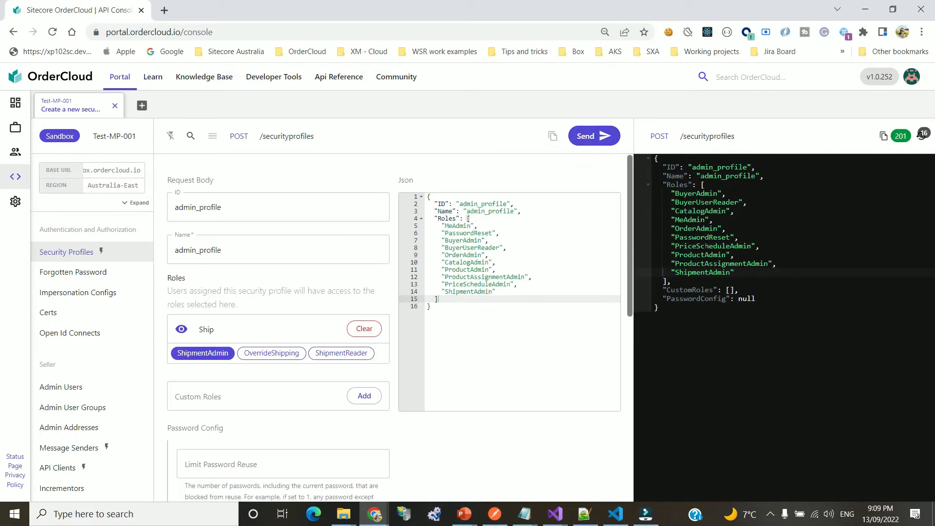
pyautogui.moveTo(750, 202); pyautogui.dragTo(735, 255)
pyautogui.click(770, 262)
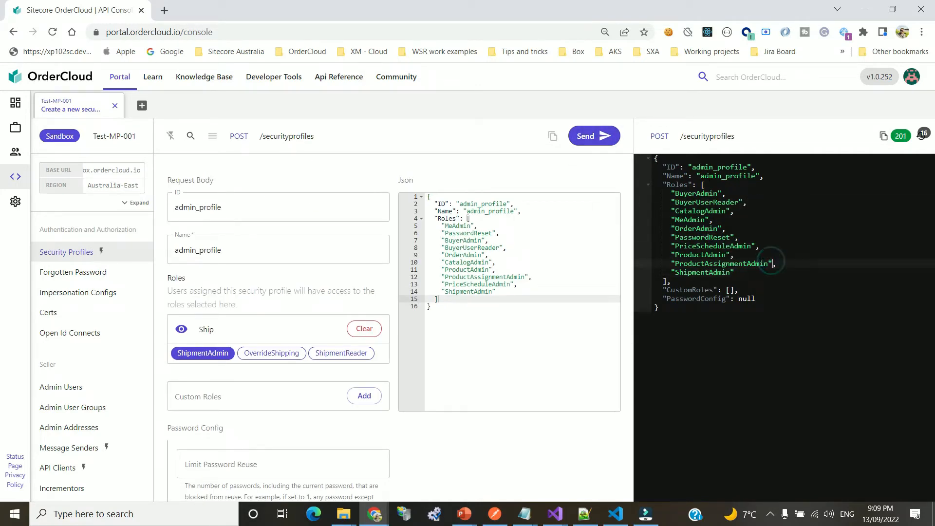
# List security profiles and confirm admin_profile appears with TotalCount 1
pyautogui.click(291, 140)
pyautogui.click(288, 120)
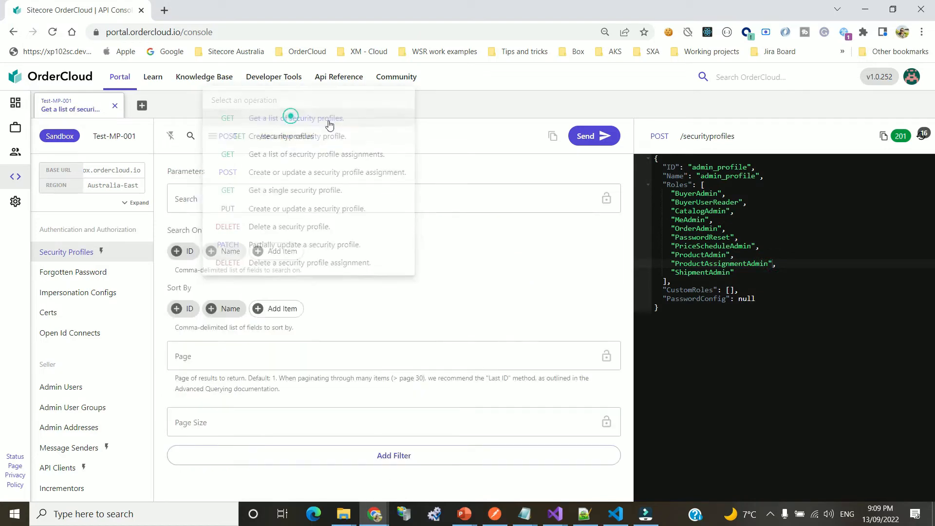
pyautogui.click(598, 139)
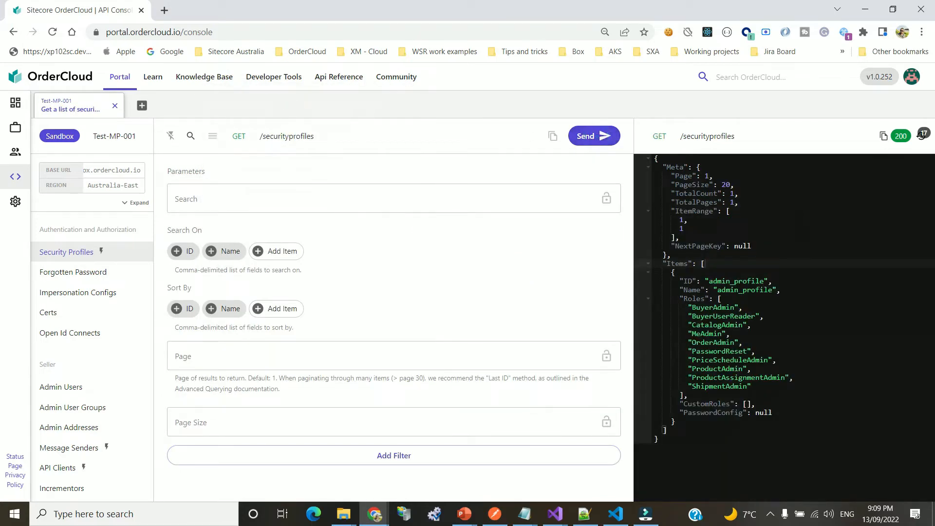
pyautogui.doubleClick(750, 282)
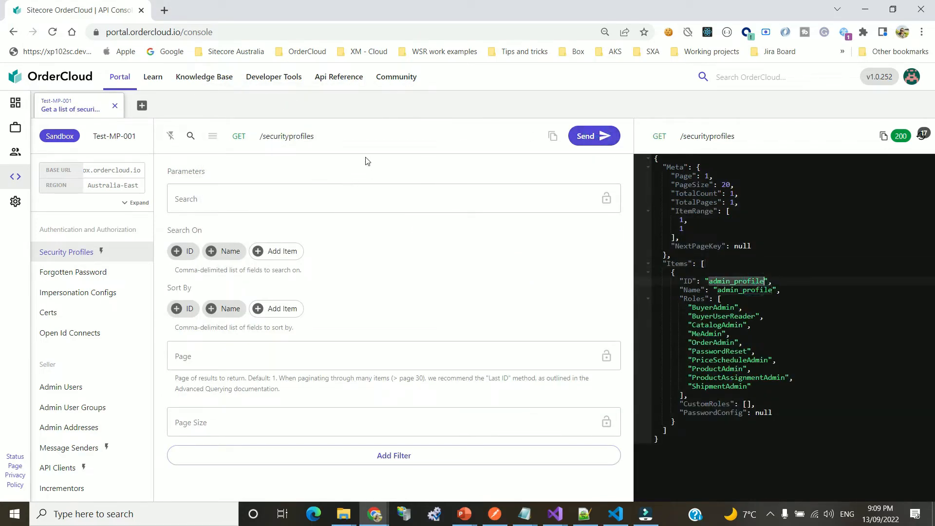
# Start a POST 'Create a new security profile' request with buyer_profile as both ID and Name
pyautogui.click(295, 136)
pyautogui.click(295, 154)
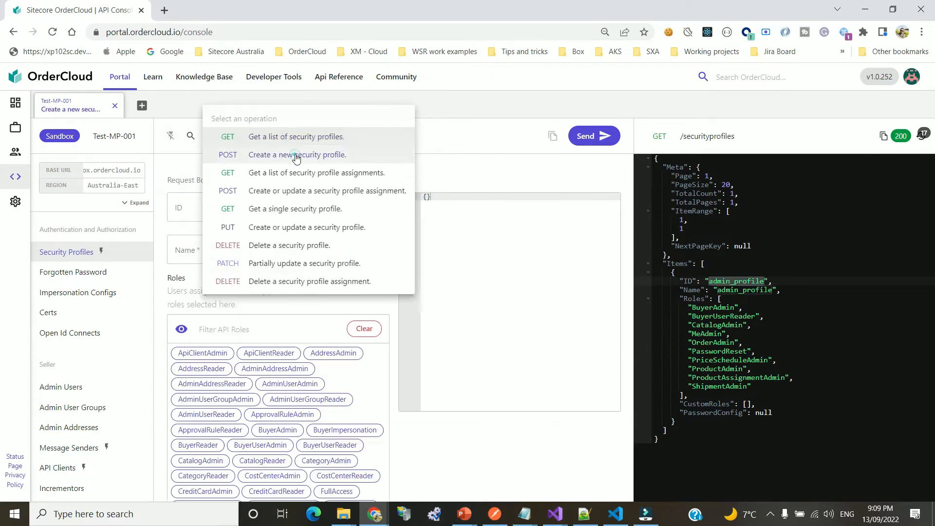
pyautogui.click(259, 195)
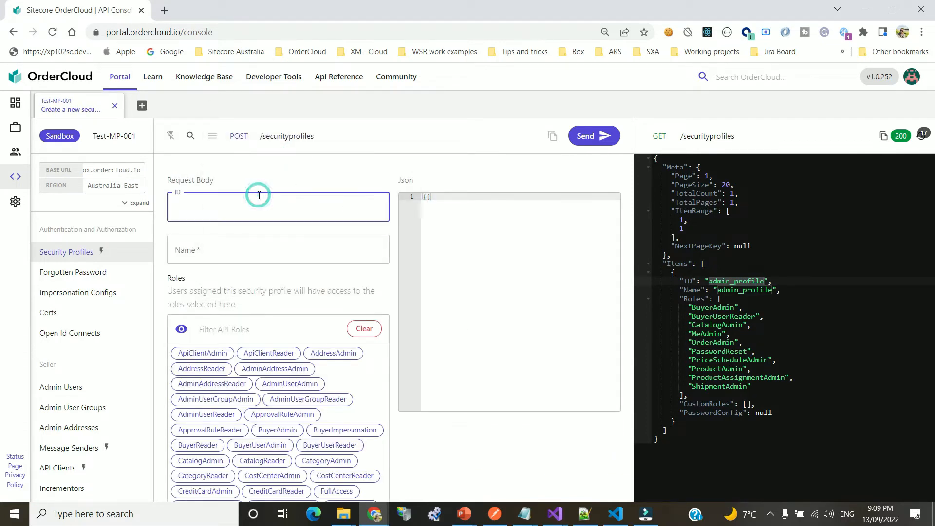
pyautogui.write('guest')
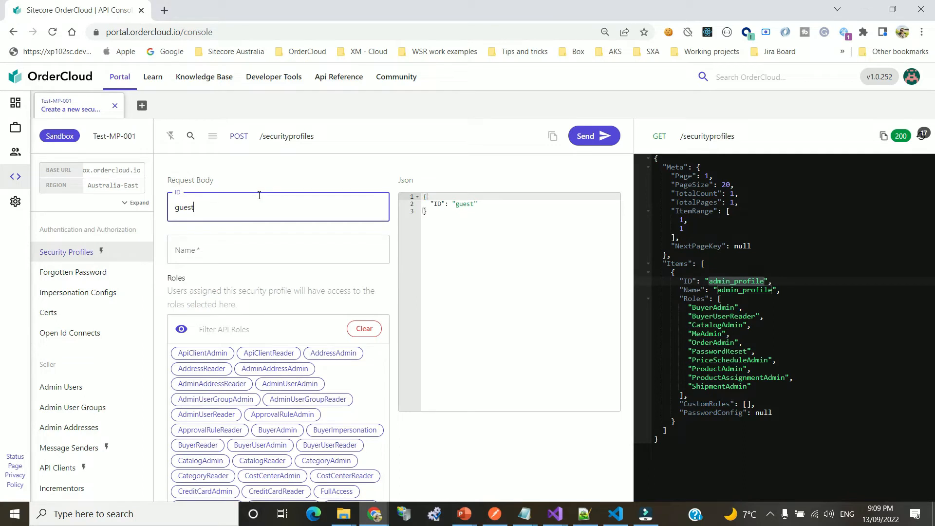
pyautogui.hotkey('ctrl', 'a')
pyautogui.write('buyer_profile')
pyautogui.hotkey('ctrl', 'a')
pyautogui.hotkey('ctrl', 'c')
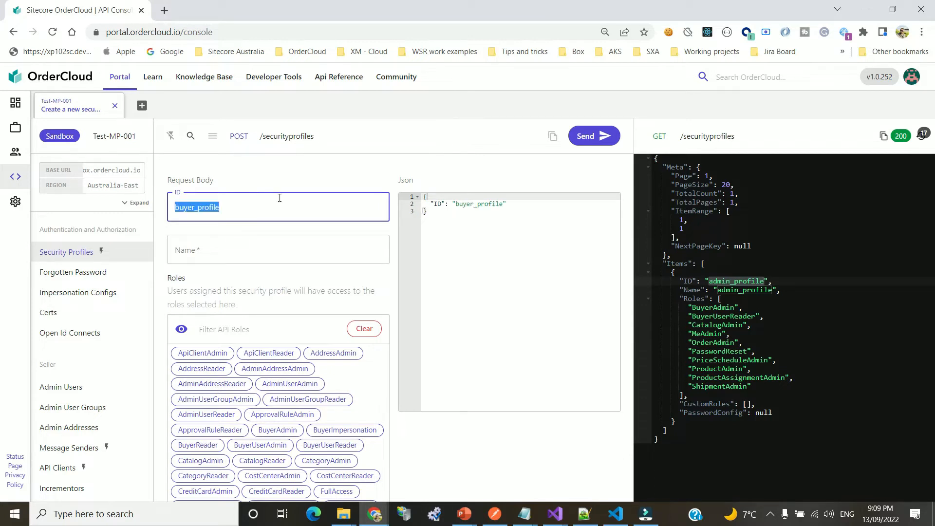
pyautogui.click(225, 246)
pyautogui.hotkey('ctrl', 'v')
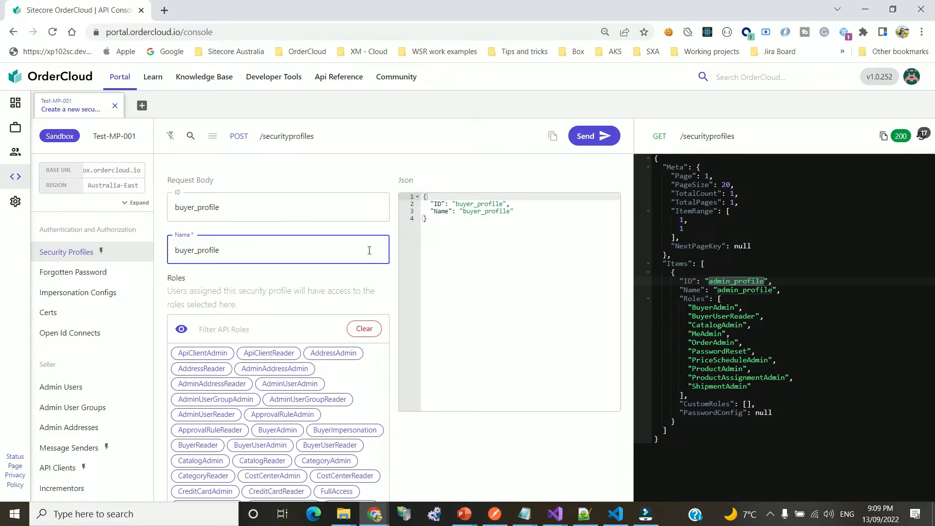
# Add the MeAdmin, Shopper and PasswordReset roles to buyer_profile
pyautogui.click(216, 333)
pyautogui.write('mead')
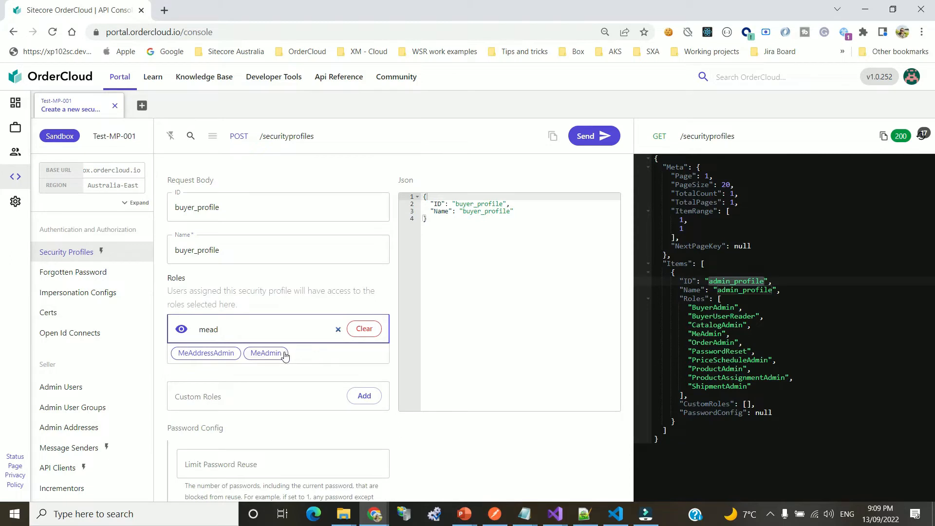
pyautogui.click(285, 353)
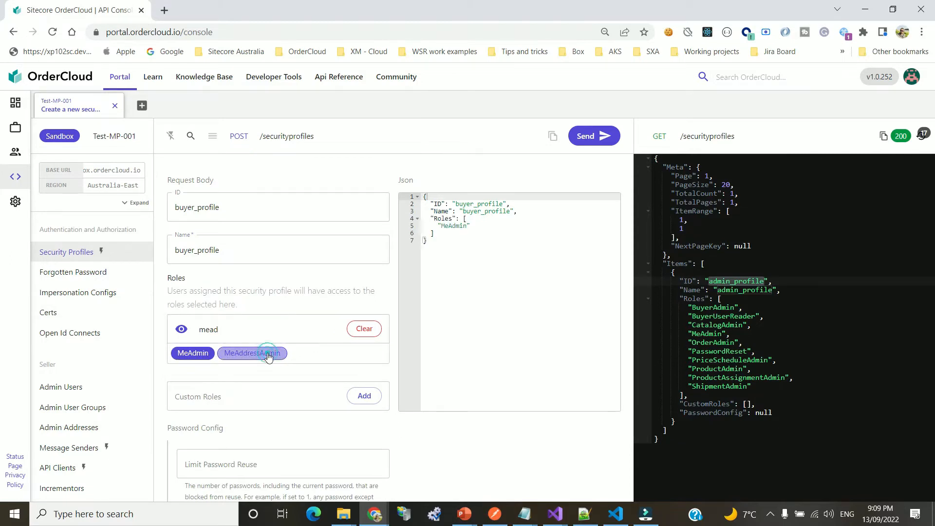
pyautogui.doubleClick(208, 330)
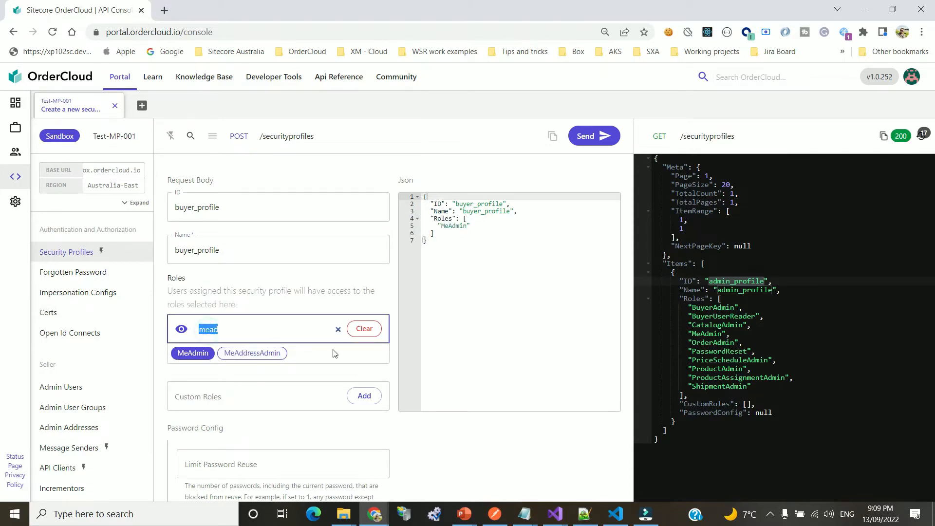
pyautogui.press('BackSpace')
pyautogui.write('rea')
pyautogui.press('BackSpace')
pyautogui.press('BackSpace')
pyautogui.press('BackSpace')
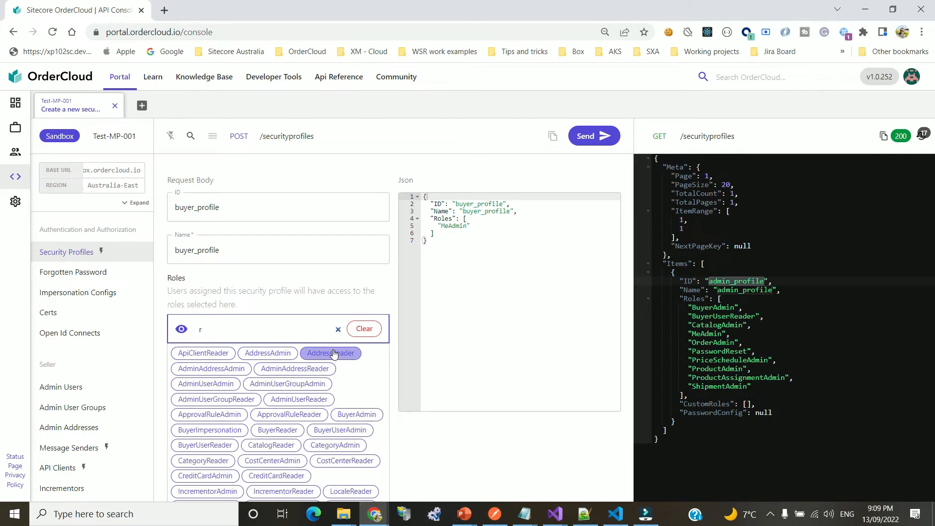
pyautogui.write('produ')
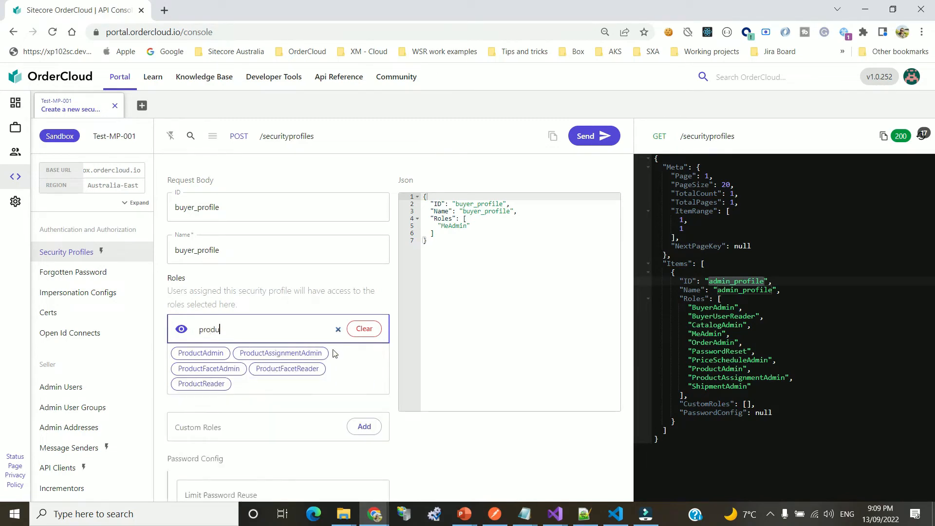
pyautogui.hotkey('ctrl', 'a')
pyautogui.write('sho')
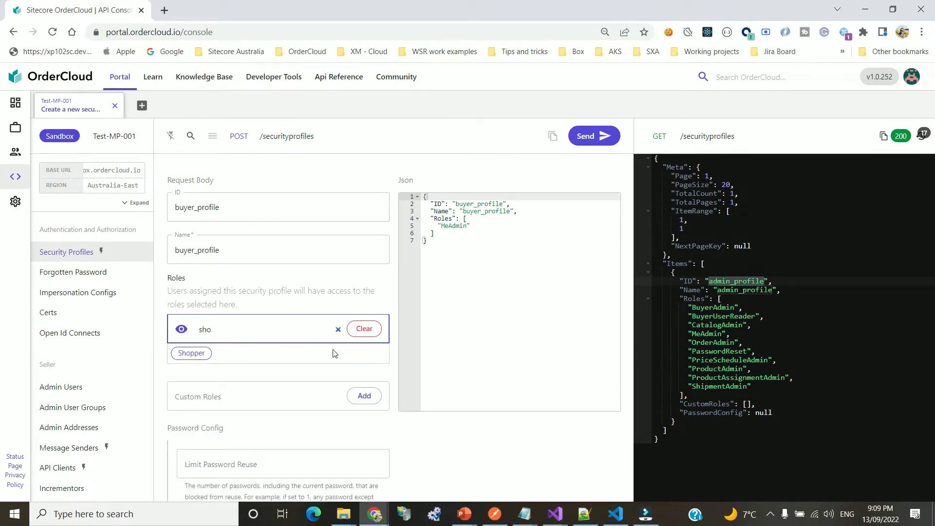
pyautogui.click(191, 353)
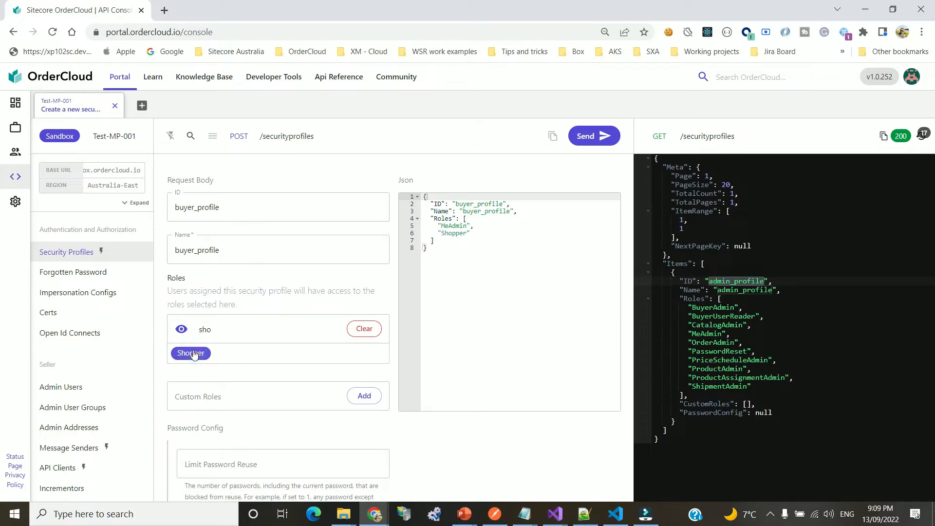
pyautogui.doubleClick(205, 329)
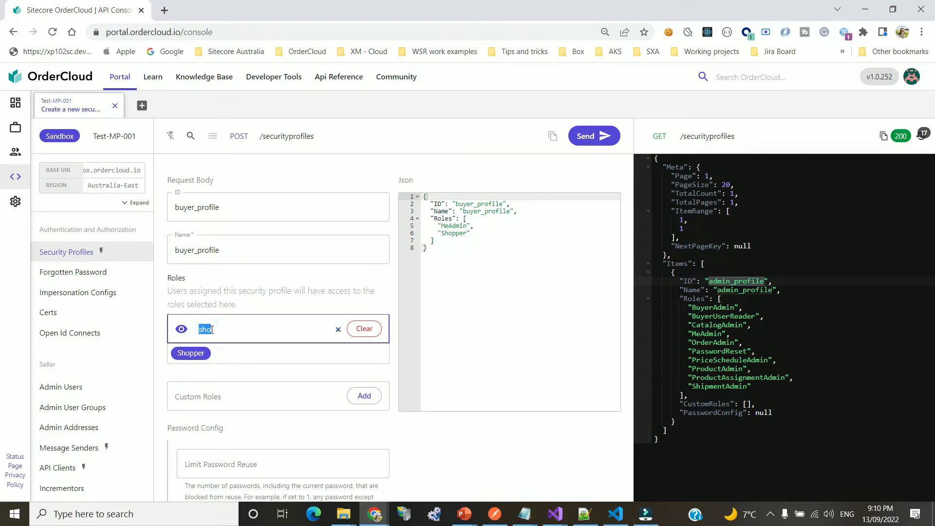
pyautogui.write('reset')
pyautogui.click(213, 354)
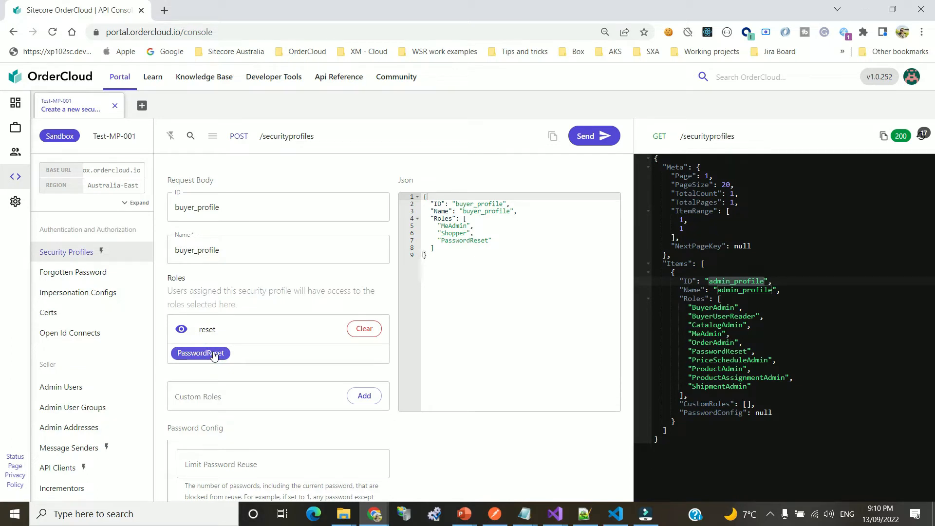
# Create buyer_profile, then list security profiles to confirm admin_profile and buyer_profile (TotalCount 2)
pyautogui.click(596, 137)
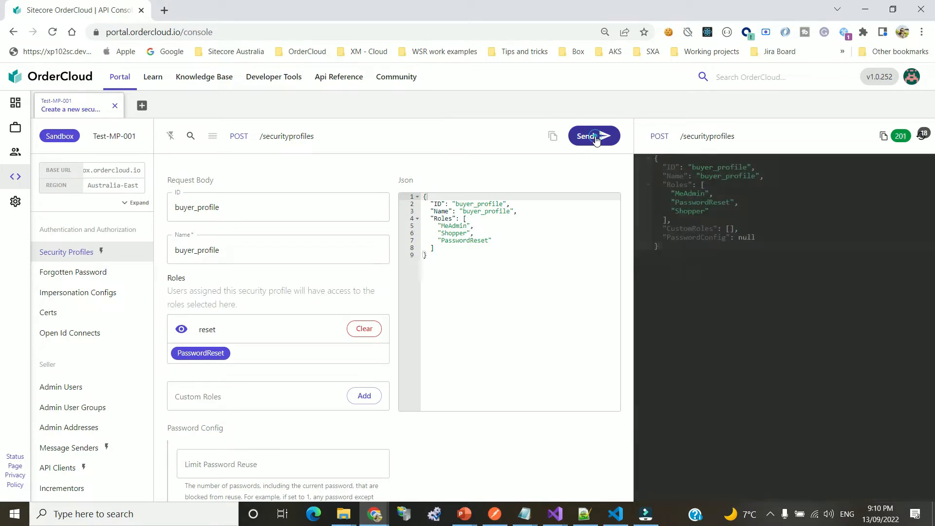
pyautogui.click(757, 200)
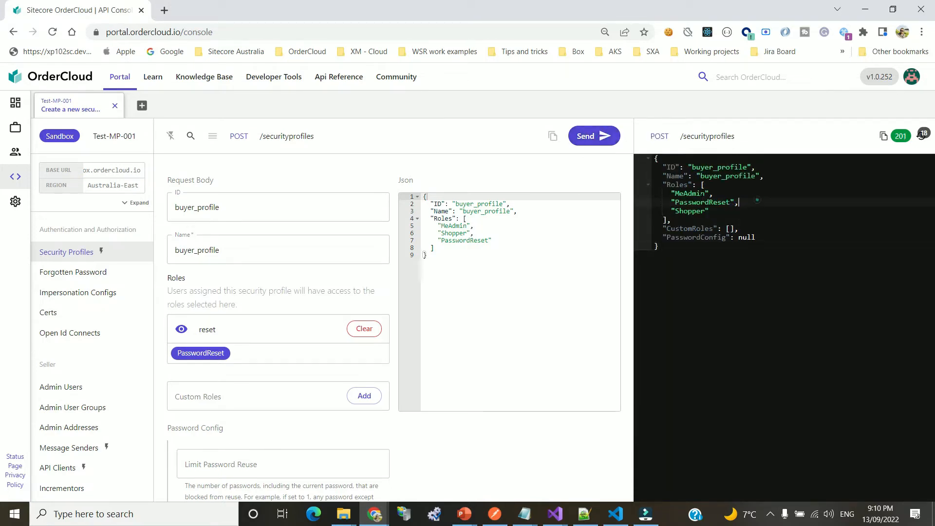
pyautogui.click(273, 138)
pyautogui.click(277, 120)
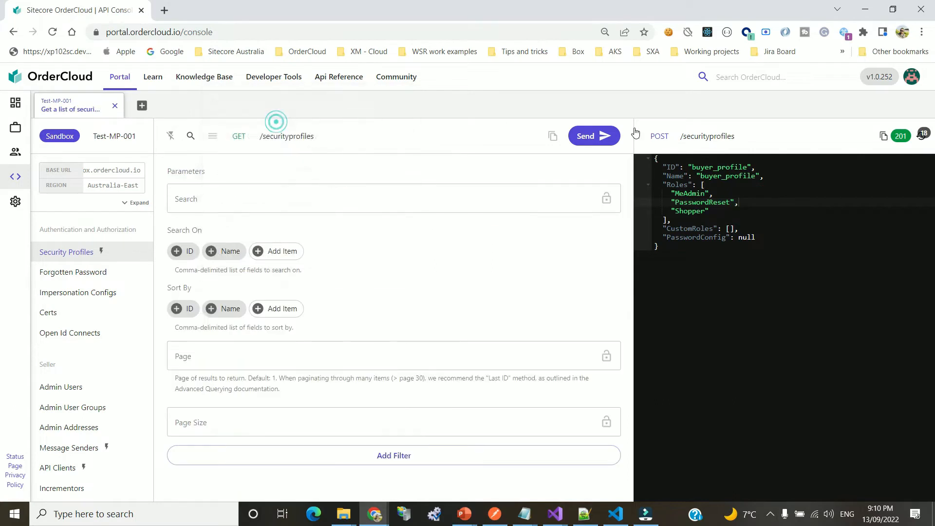
pyautogui.click(606, 137)
pyautogui.scroll(-1, 836, 324)
pyautogui.click(770, 428)
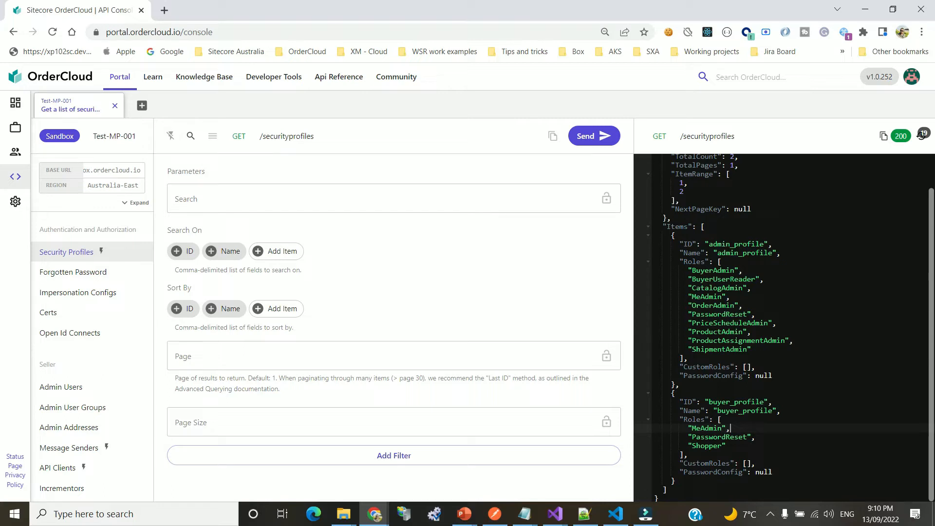
# Load the GET operation that lists security profile assignments in the API console
pyautogui.click(296, 137)
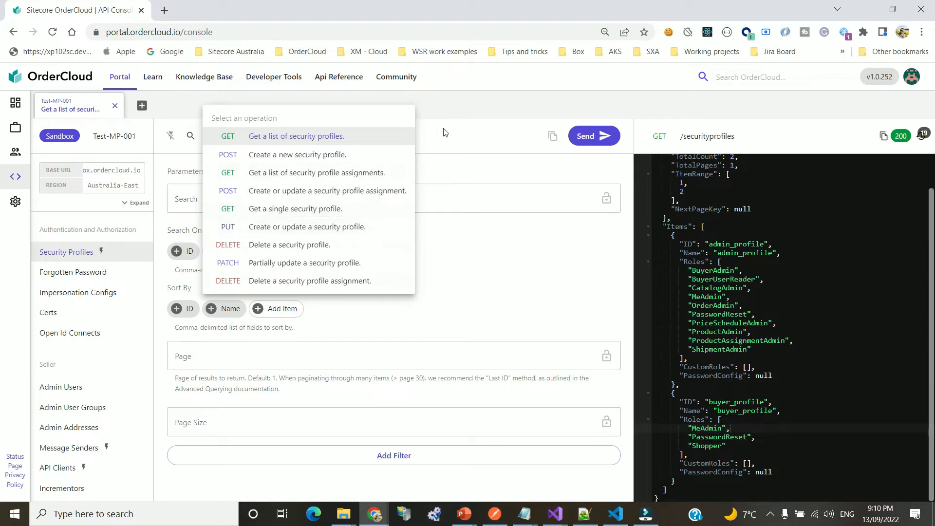
pyautogui.click(353, 173)
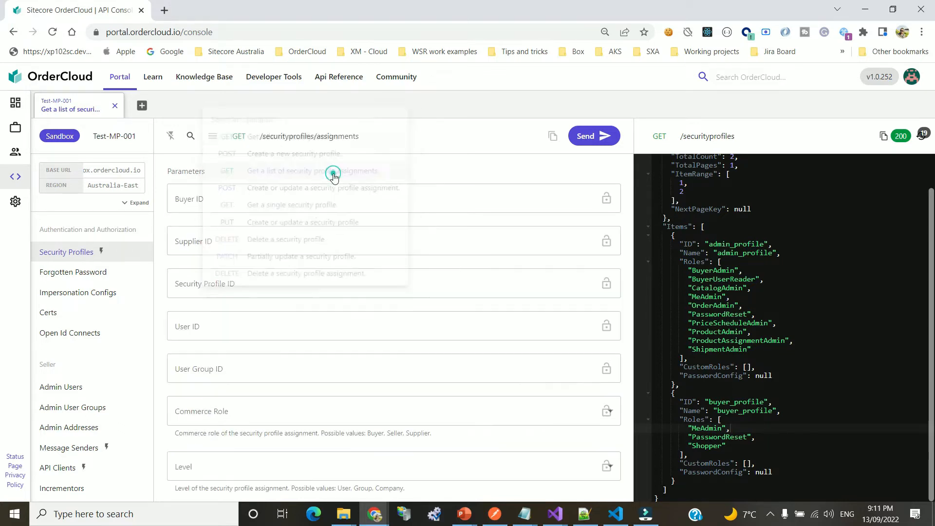
# Confirm no security profile assignments exist yet, then switch to the create-assignment operation
pyautogui.click(594, 135)
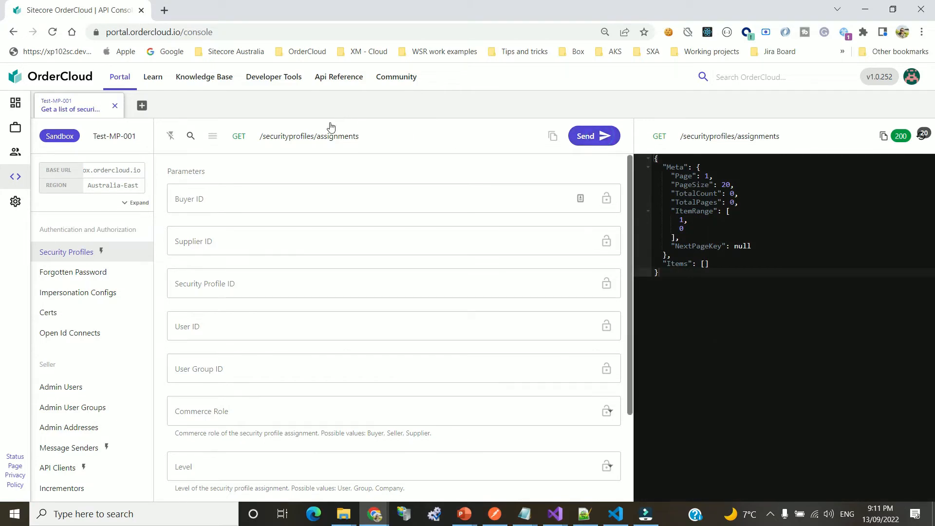
pyautogui.click(315, 138)
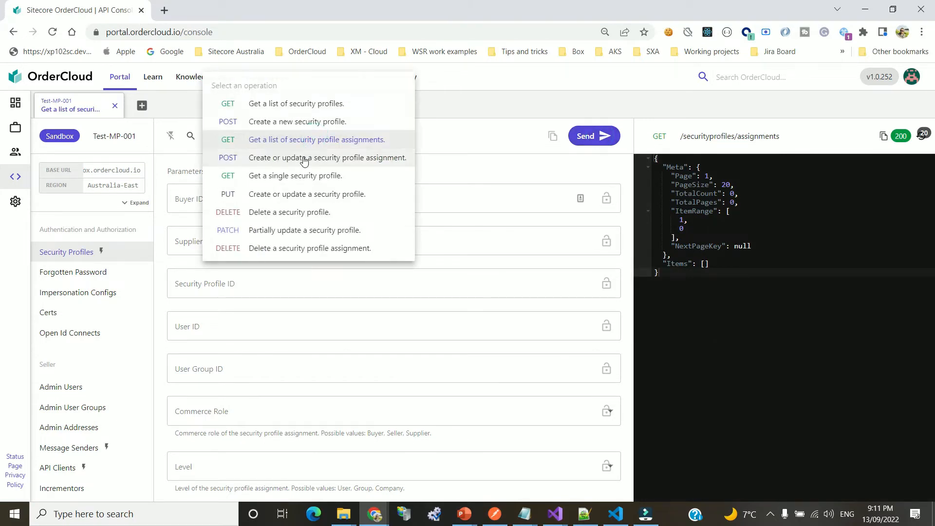
pyautogui.click(305, 158)
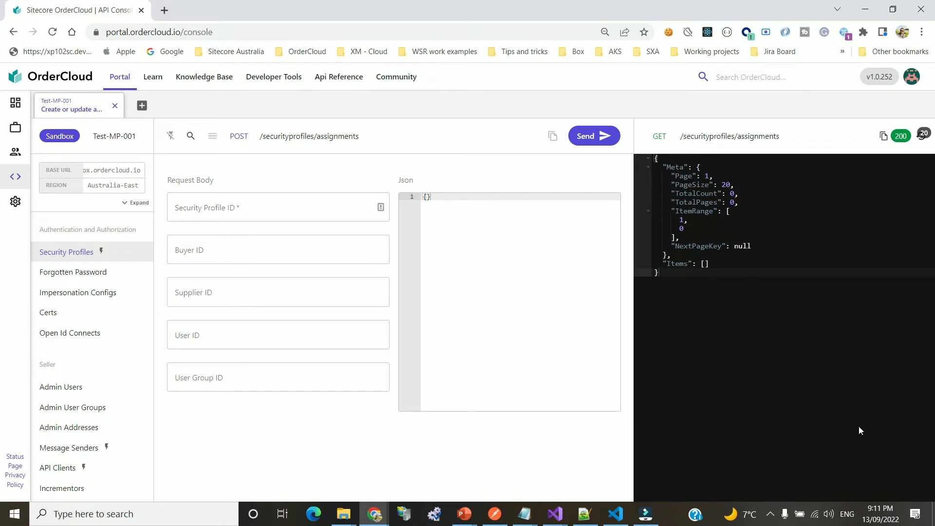
# Send a POST assignment with Security Profile ID admin_profile, getting a 204 response
pyautogui.click(251, 208)
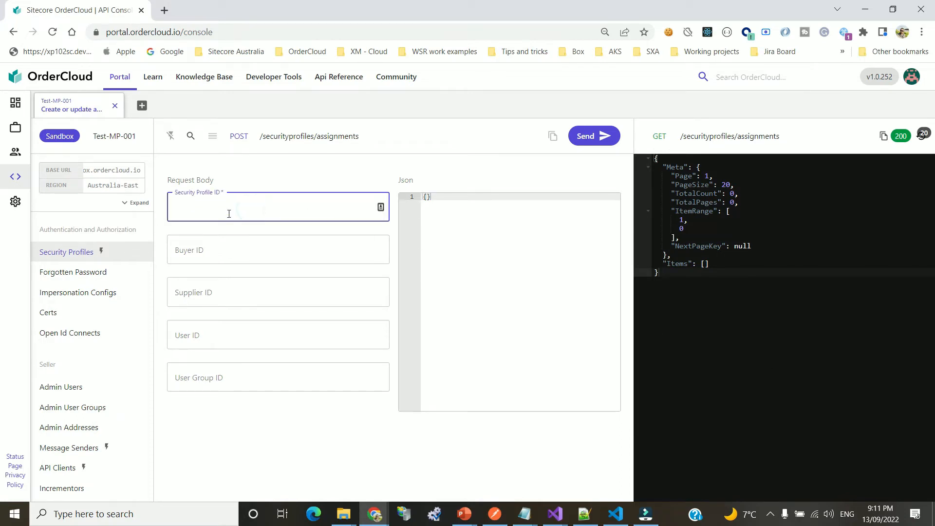
pyautogui.write('admin_profile')
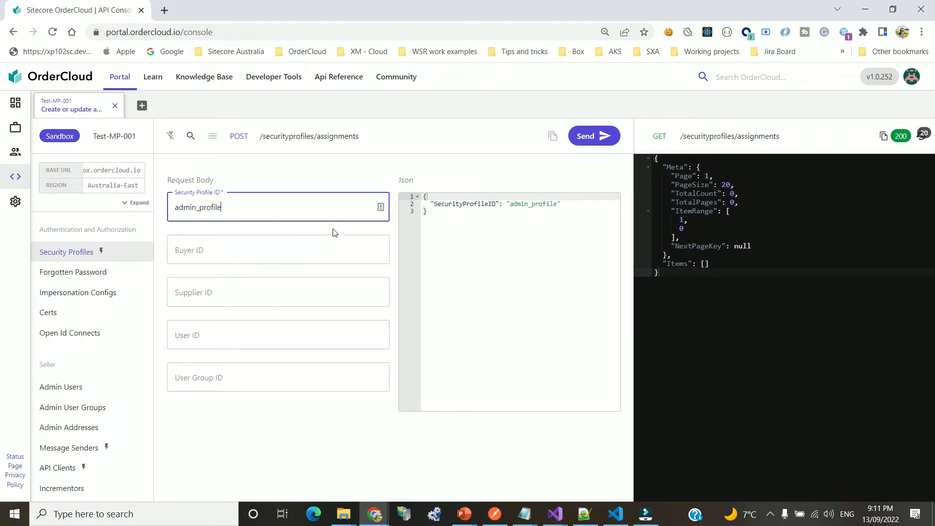
pyautogui.click(324, 244)
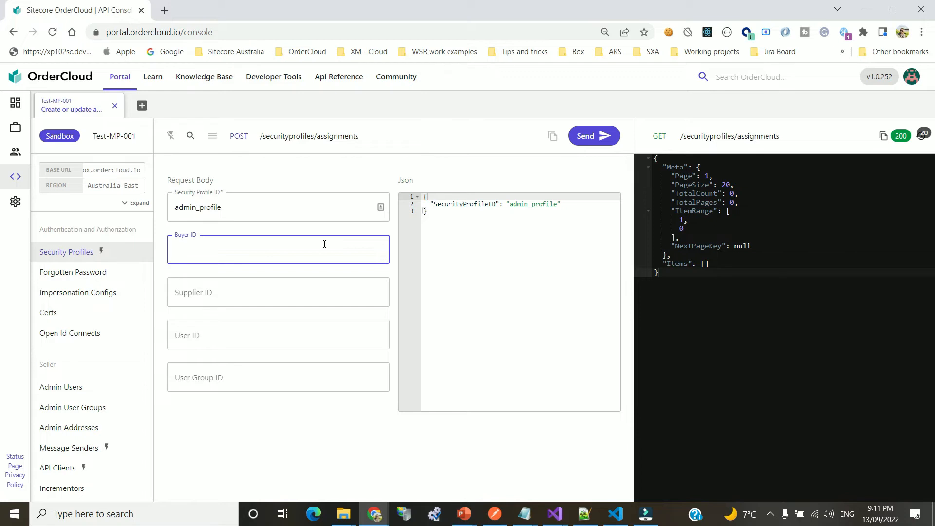
pyautogui.click(221, 291)
pyautogui.click(219, 331)
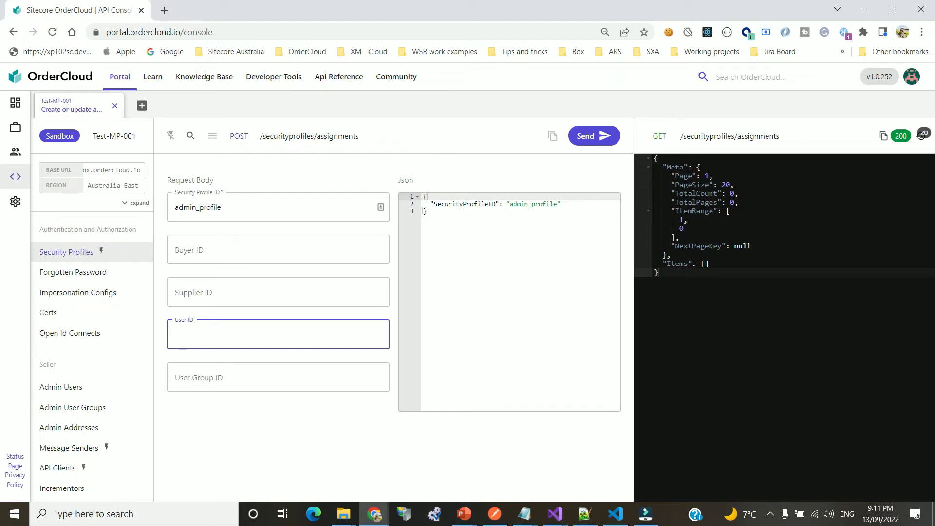
pyautogui.click(298, 252)
pyautogui.click(269, 297)
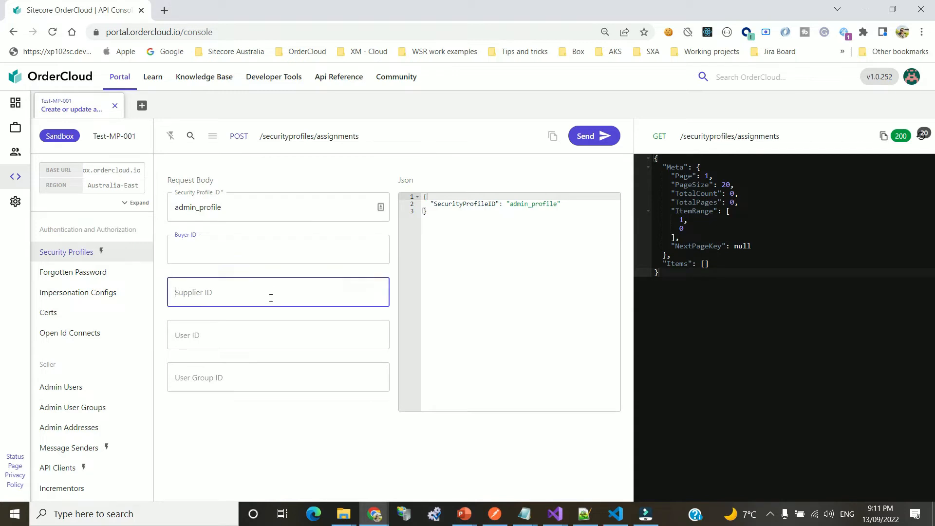
pyautogui.click(307, 382)
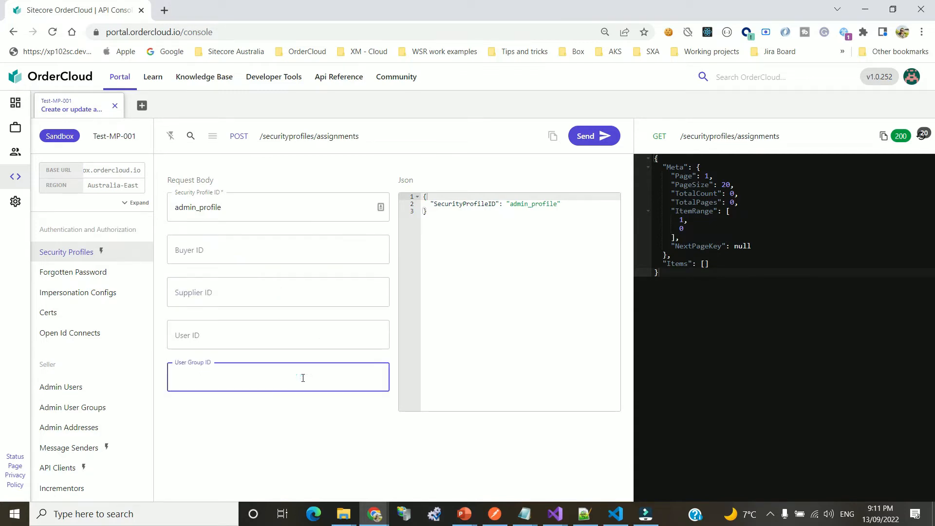
pyautogui.click(227, 207)
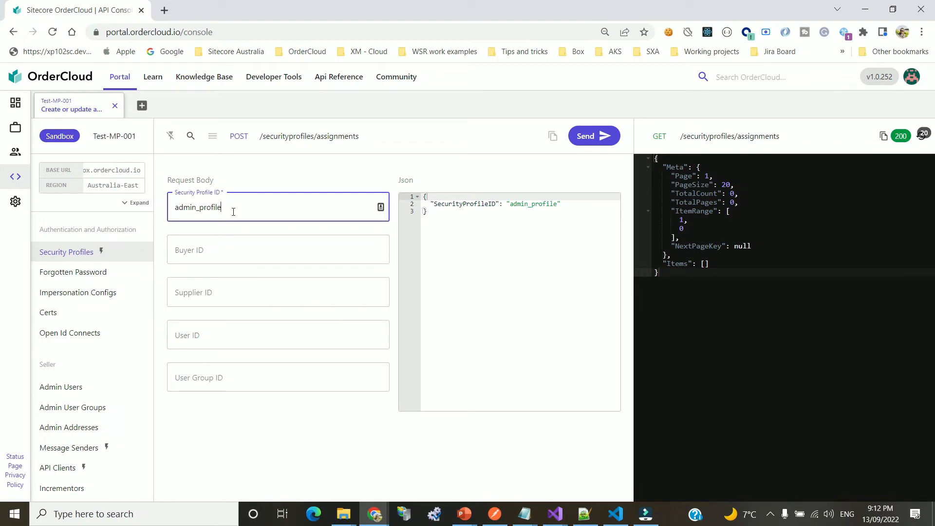
pyautogui.doubleClick(190, 204)
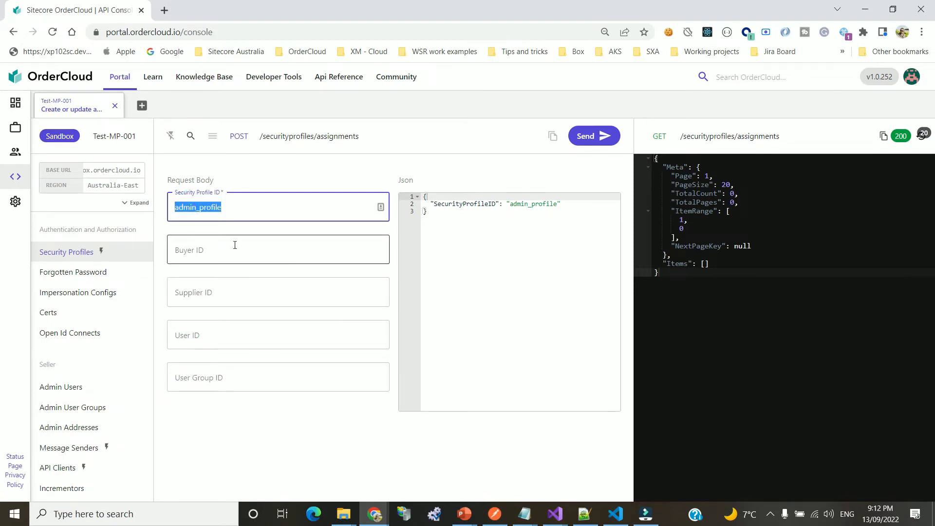
pyautogui.click(556, 299)
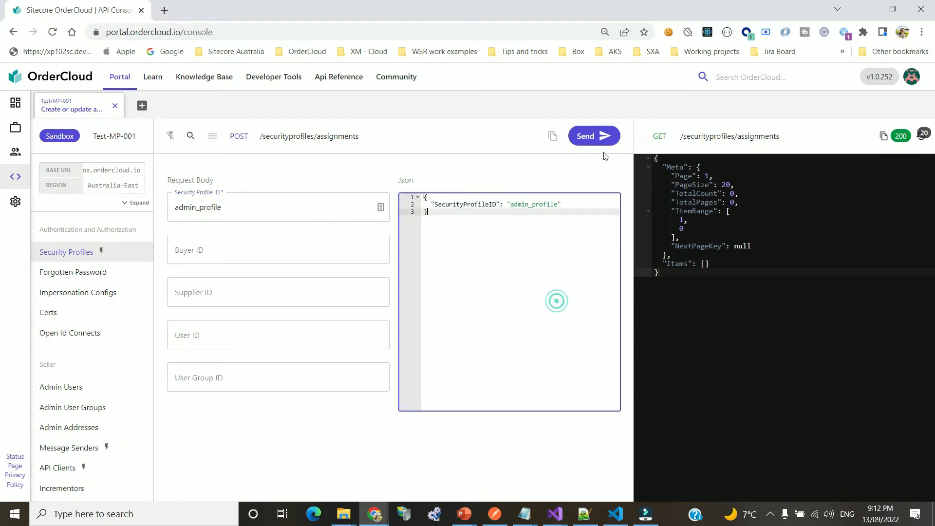
pyautogui.click(603, 137)
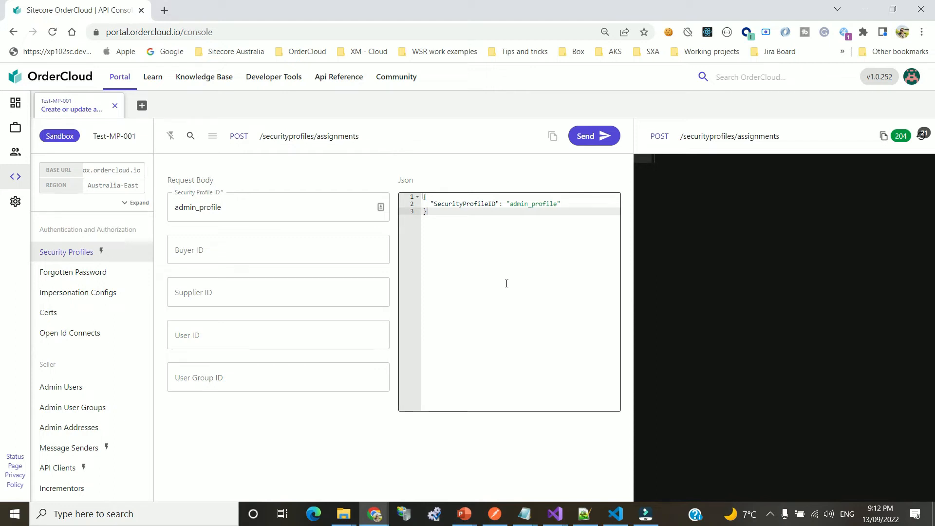
# Send a second assignment with Security Profile ID buyer_profile and Buyer ID buyer_organisation
pyautogui.doubleClick(250, 213)
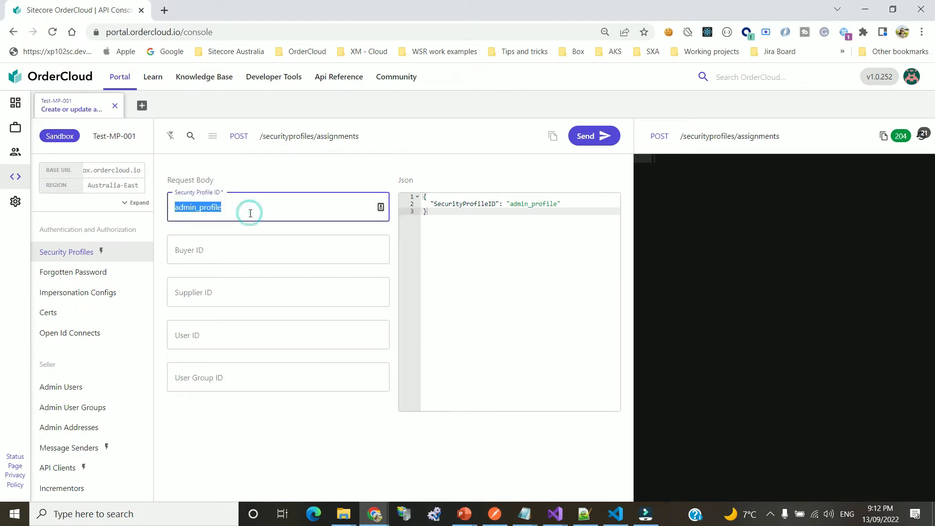
pyautogui.write('b')
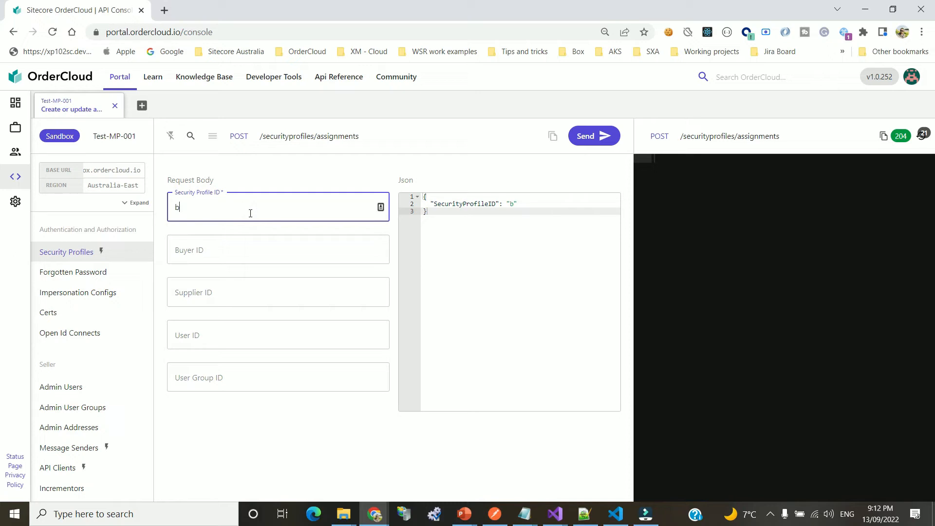
pyautogui.write('uyer_profile')
pyautogui.hotkey('ctrl', 'a')
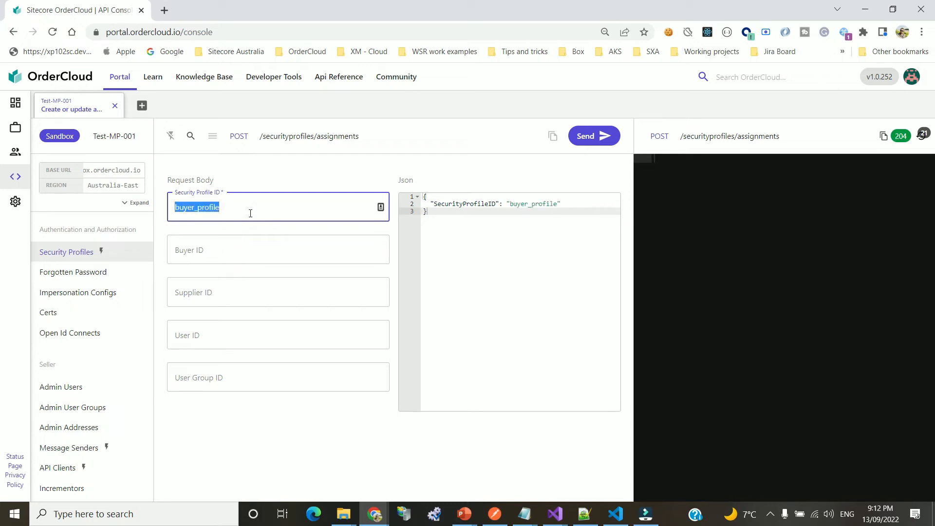
pyautogui.click(240, 242)
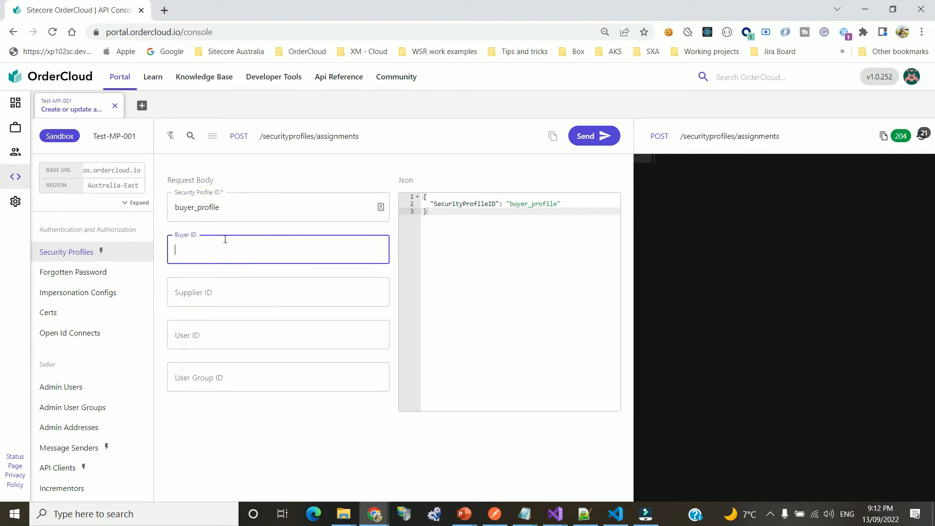
pyautogui.write('buyer_organisation')
pyautogui.click(589, 137)
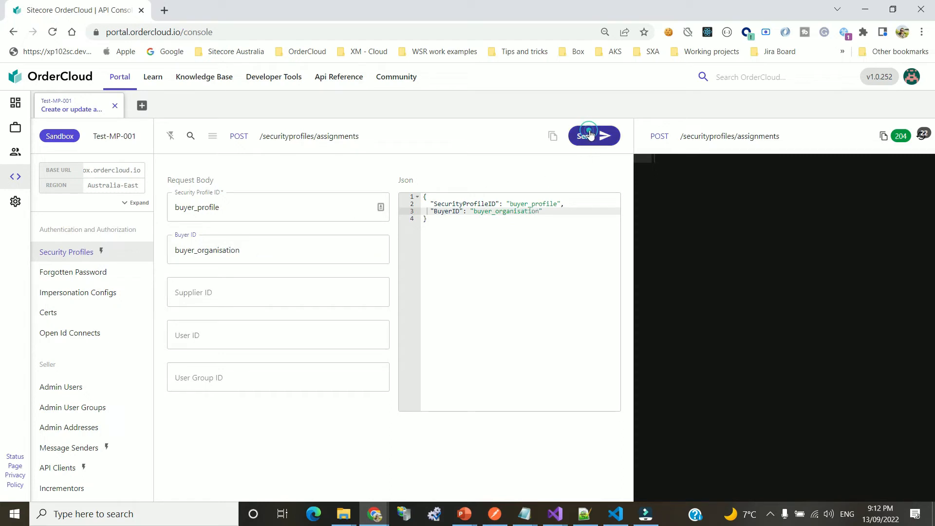
pyautogui.click(317, 136)
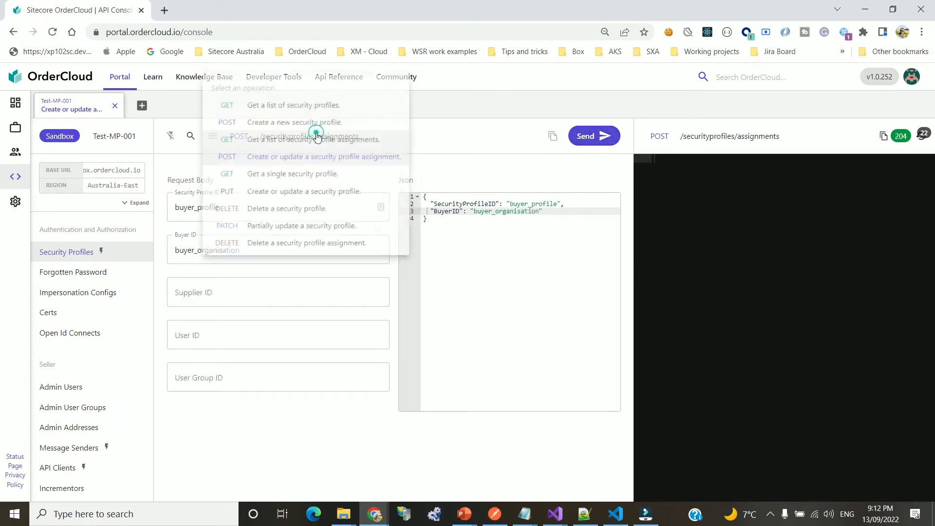
# Run the assignments list and review the admin_profile entry with empty buyer and user fields
pyautogui.click(310, 145)
pyautogui.click(590, 137)
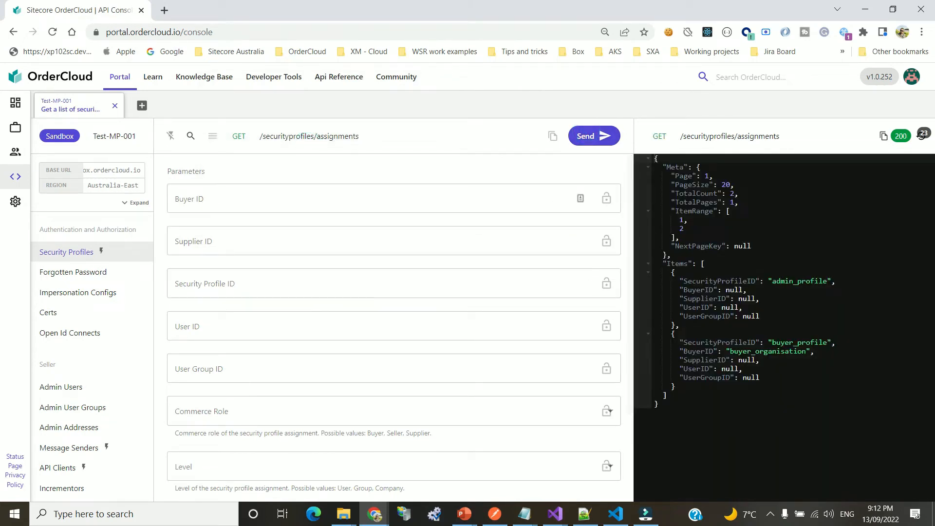
pyautogui.doubleClick(797, 281)
pyautogui.click(826, 313)
pyautogui.doubleClick(796, 281)
pyautogui.moveTo(676, 289); pyautogui.dragTo(794, 318)
pyautogui.doubleClick(801, 282)
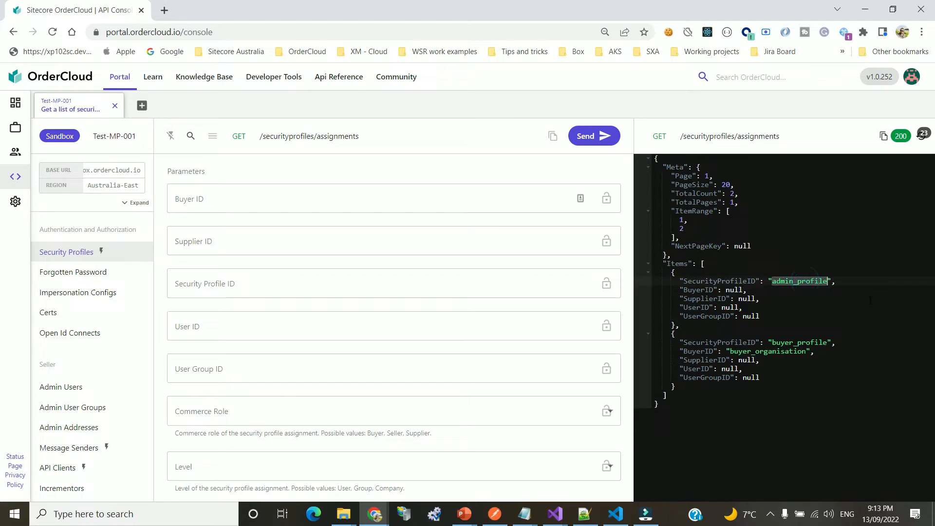
# Check that the second assignment, buyer_profile, has BuyerID buyer_organisation
pyautogui.doubleClick(800, 343)
pyautogui.click(814, 340)
pyautogui.doubleClick(697, 352)
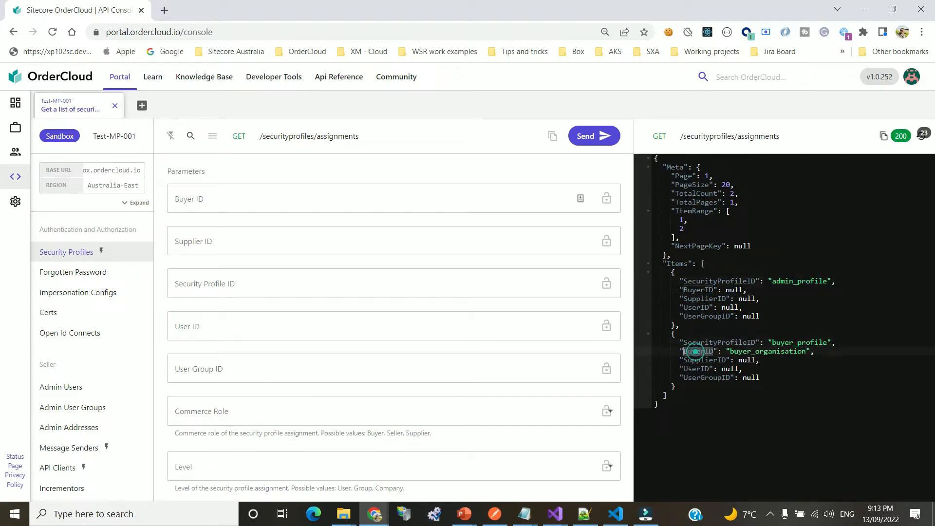
pyautogui.doubleClick(729, 351)
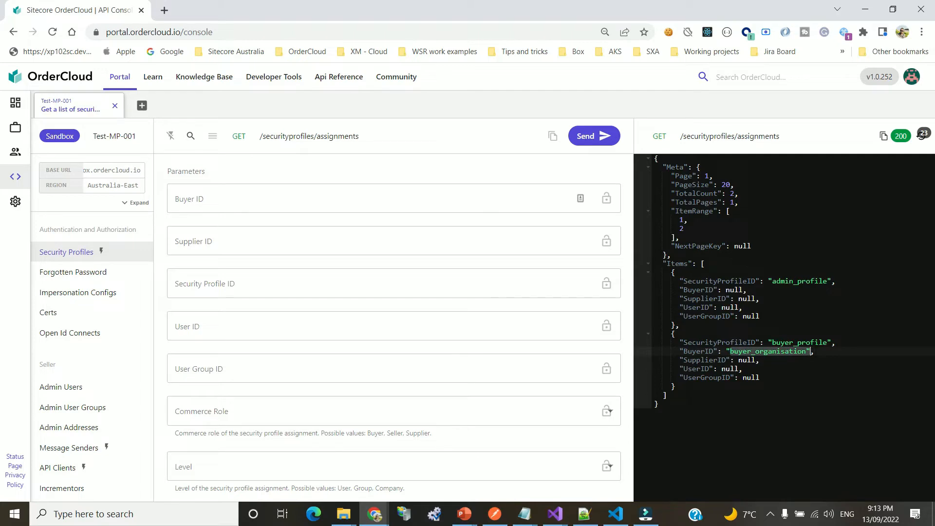
pyautogui.click(73, 387)
# Send GET /adminusers and review admin_user's AvailableRoles, from BuyerAdmin through ShipmentAdmin
pyautogui.click(595, 135)
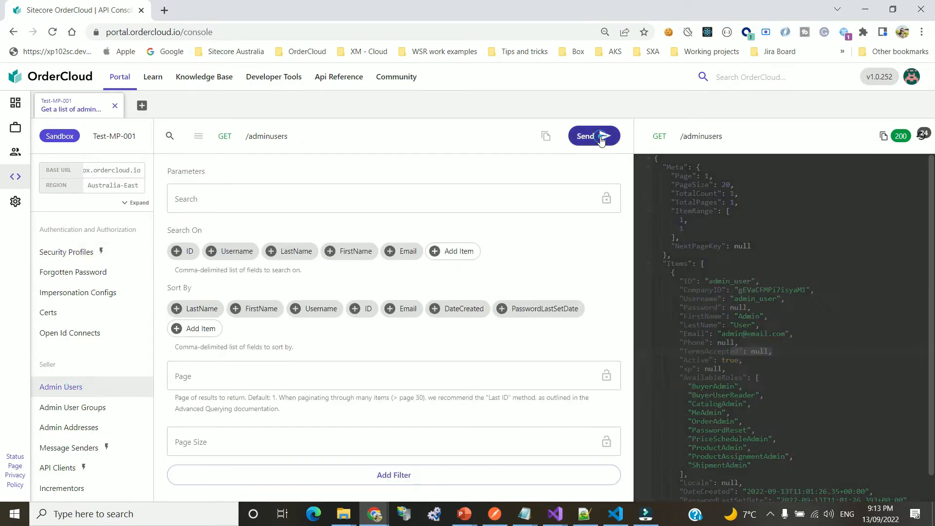
pyautogui.scroll(-2, 644, 158)
pyautogui.scroll(-1, 787, 310)
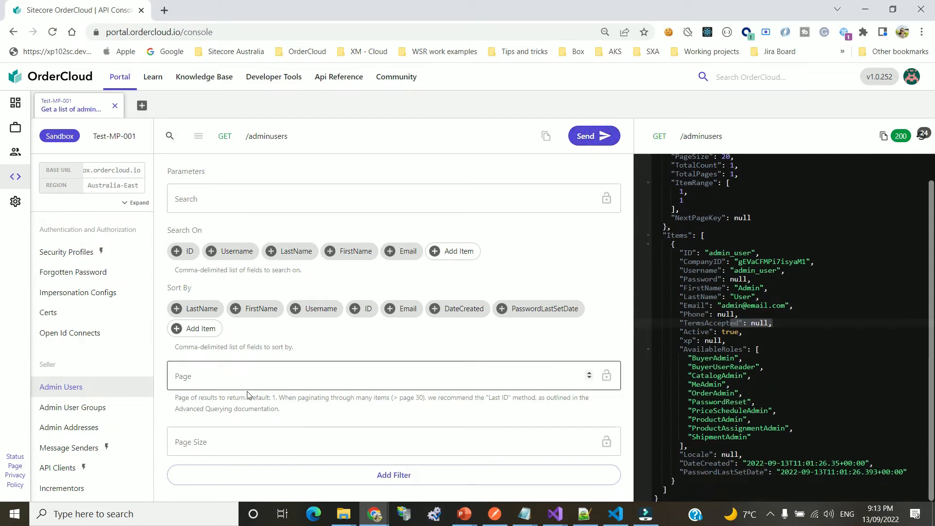
pyautogui.doubleClick(733, 254)
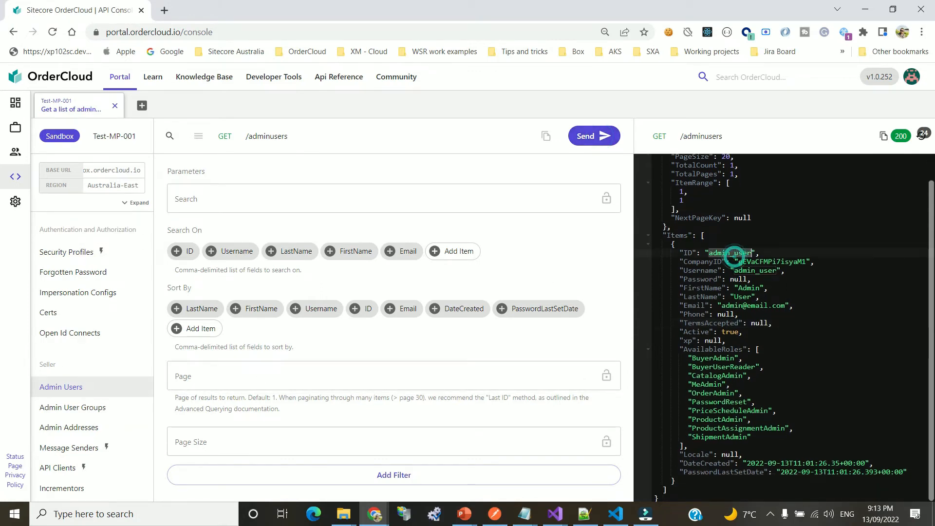
pyautogui.click(680, 358)
pyautogui.moveTo(680, 358); pyautogui.dragTo(867, 437)
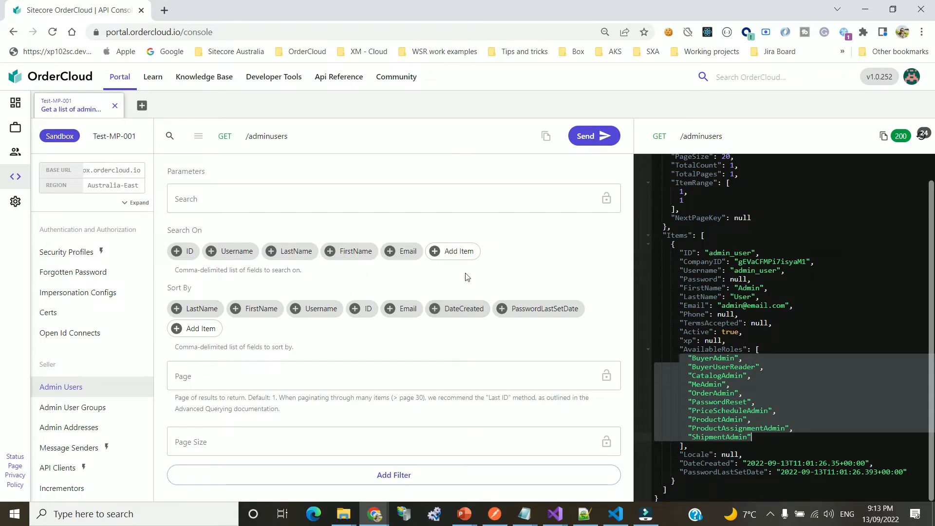
pyautogui.scroll(-6, 107, 380)
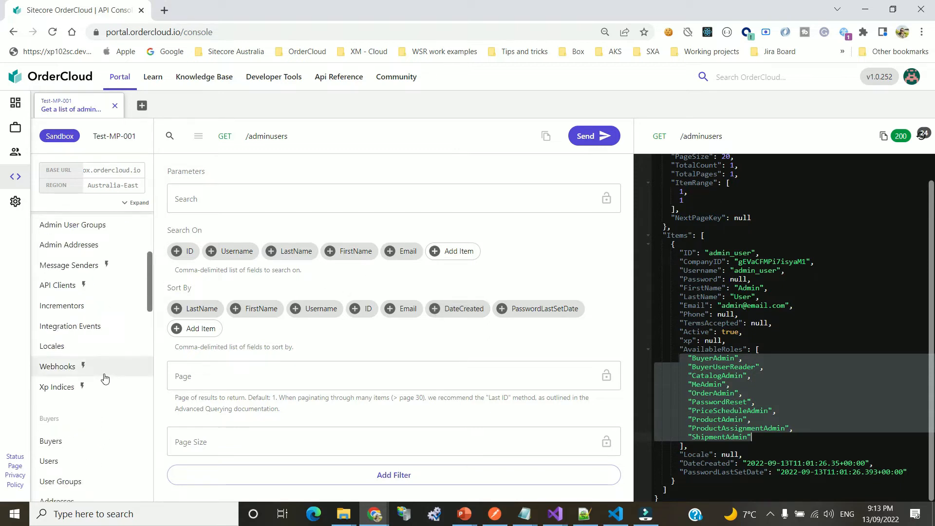
# List buyer_organisation's users and review the existing user's three available roles
pyautogui.click(63, 319)
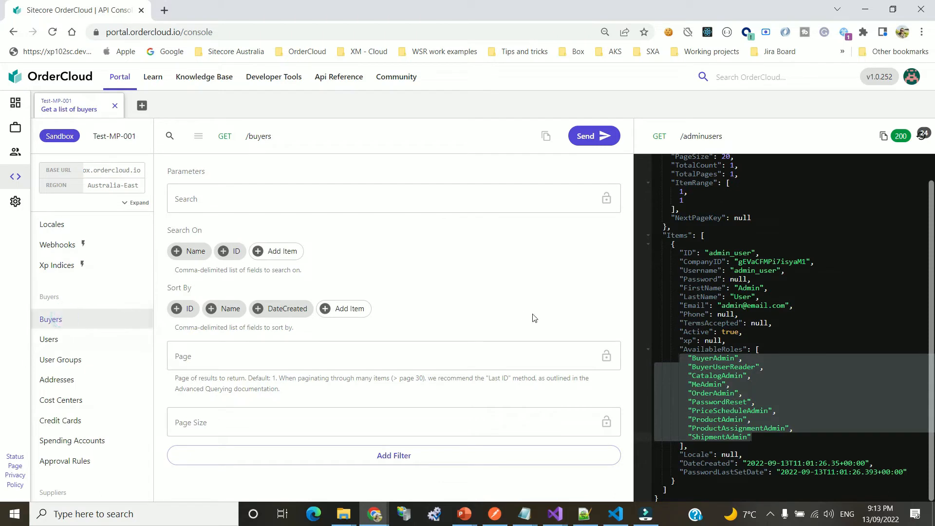
pyautogui.click(49, 339)
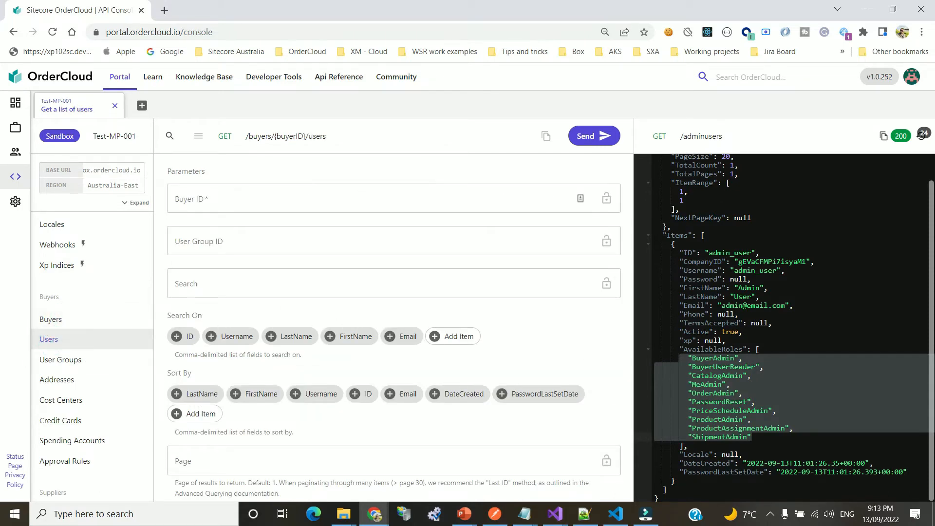
pyautogui.click(274, 197)
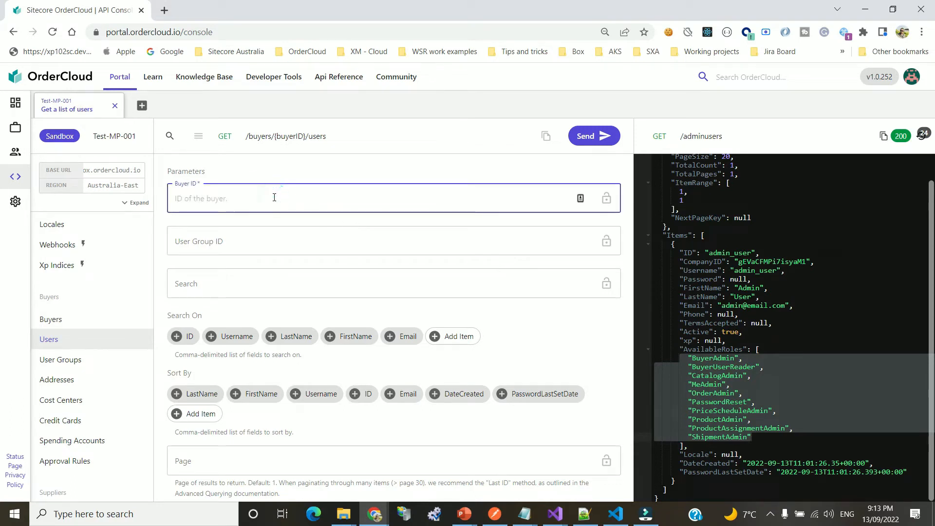
pyautogui.write('bu')
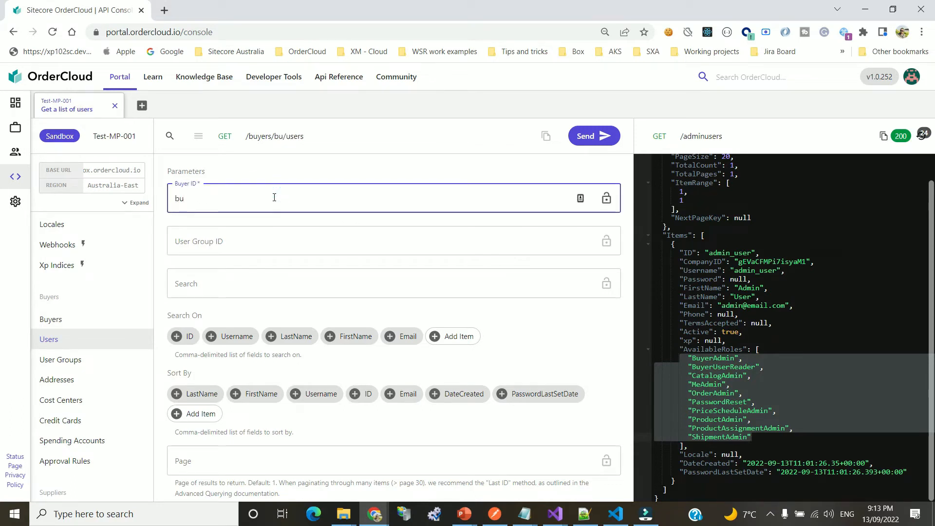
pyautogui.write('yer')
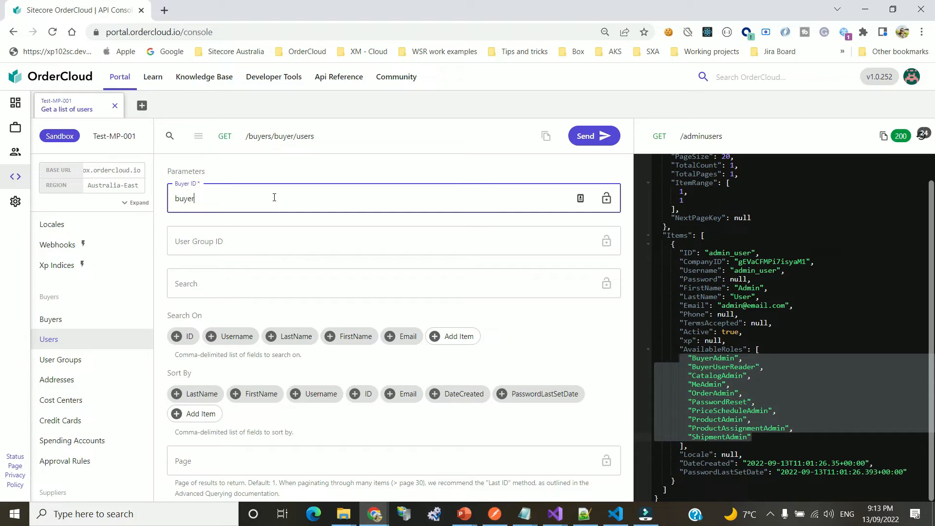
pyautogui.write('_organisation')
pyautogui.click(592, 136)
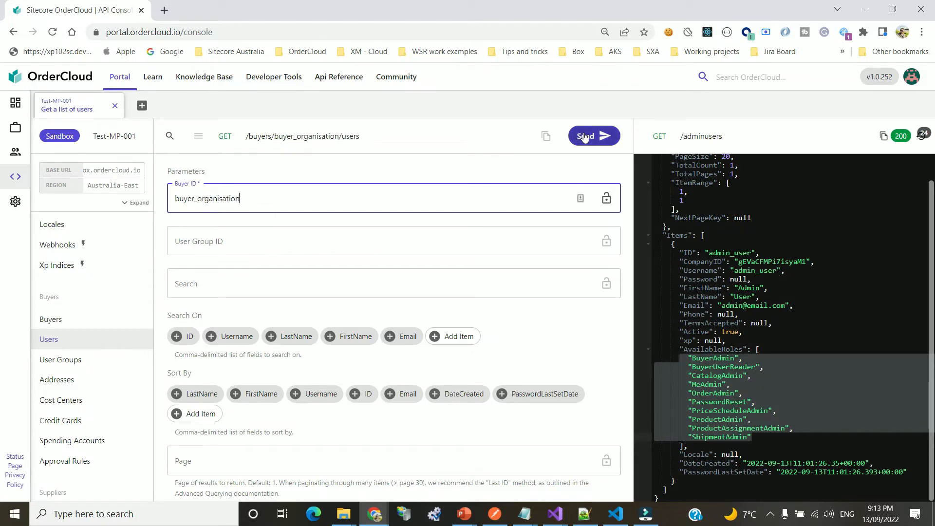
pyautogui.click(791, 309)
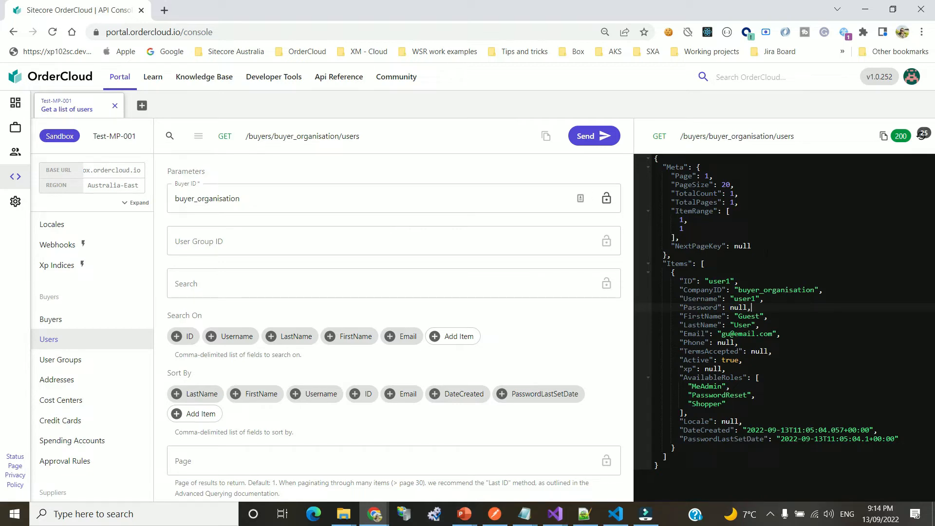
pyautogui.click(688, 386)
pyautogui.hotkey('shift', 'Down')
pyautogui.hotkey('shift', 'Down')
pyautogui.hotkey('shift', 'End')
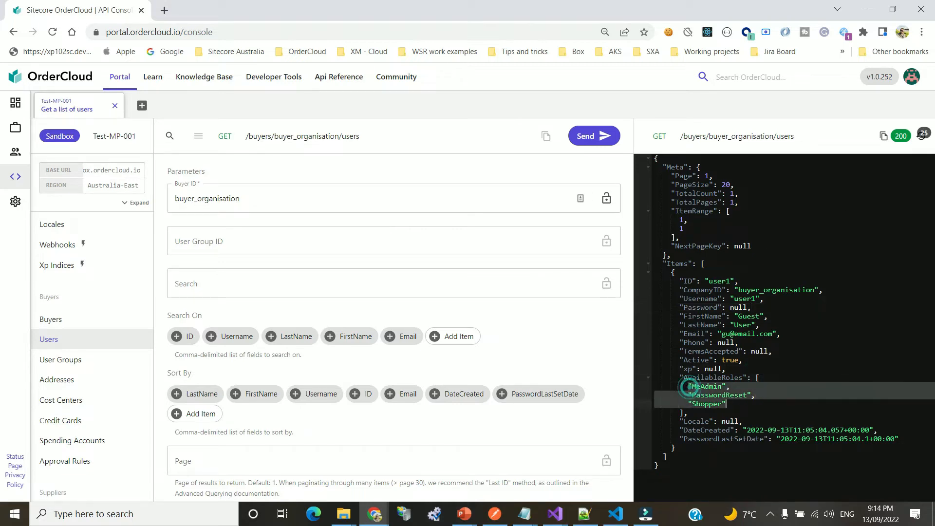
pyautogui.click(759, 395)
pyautogui.click(741, 395)
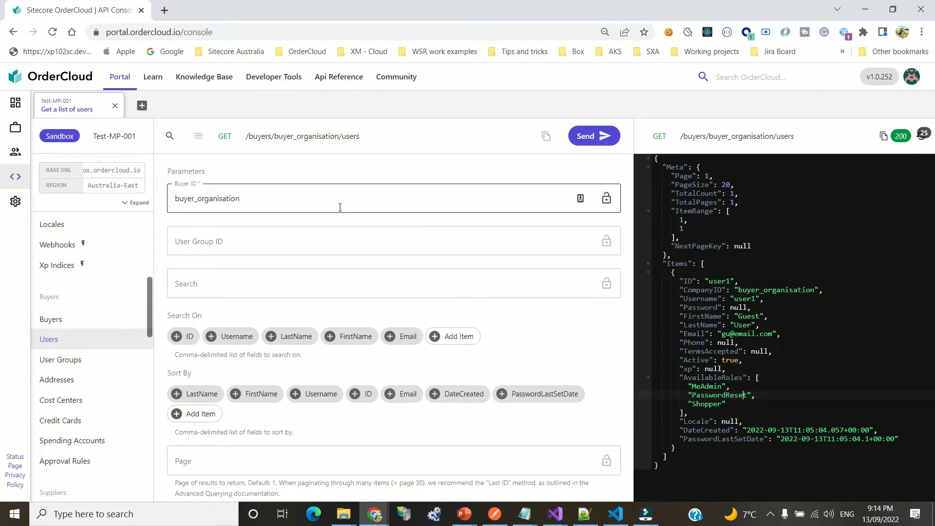
# Load the 'Create a new user' operation for buyer_organisation
pyautogui.click(263, 244)
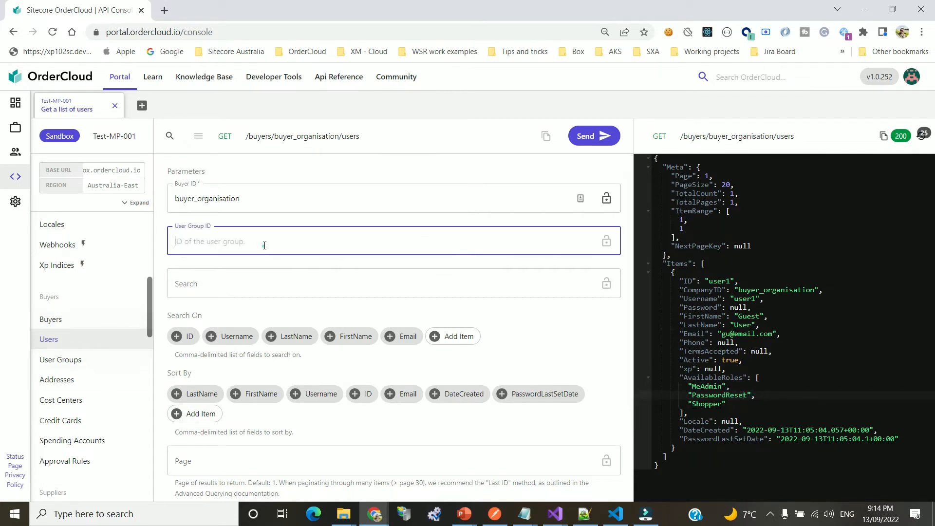
pyautogui.click(300, 138)
pyautogui.click(270, 137)
pyautogui.click(381, 200)
pyautogui.doubleClick(381, 198)
pyautogui.hotkey('ctrl', 'c')
pyautogui.click(335, 138)
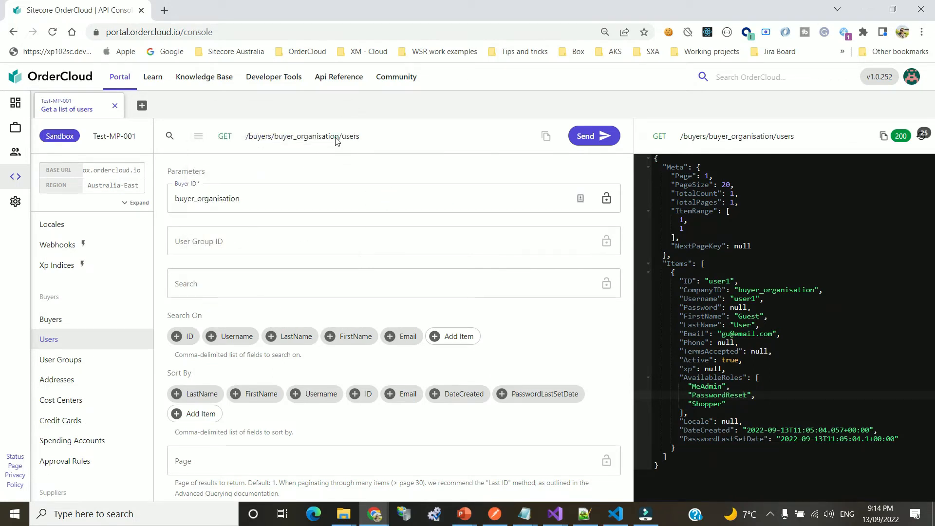
pyautogui.click(290, 155)
# Enter Buyer ID buyer_organisation, mark the user active, and set username user2 with a password
pyautogui.click(267, 202)
pyautogui.write('user')
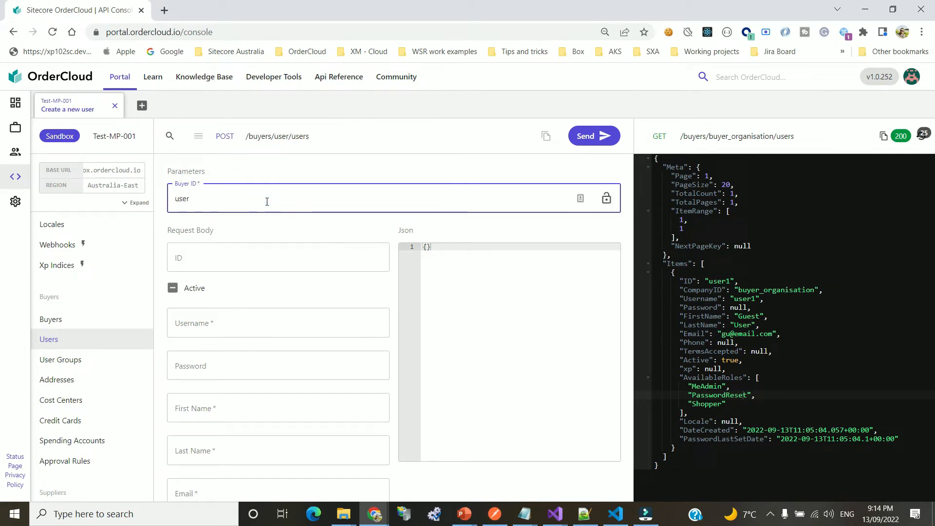
pyautogui.write('2')
pyautogui.press('Tab')
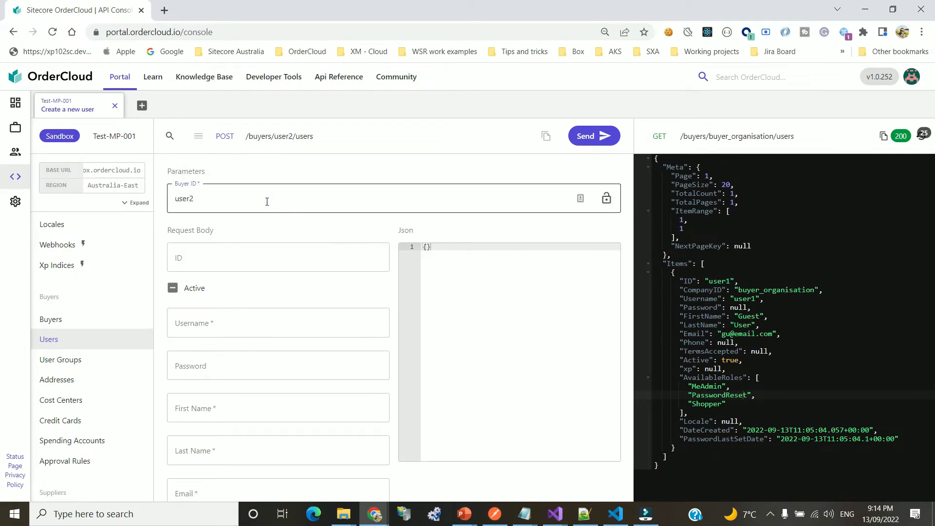
pyautogui.click(231, 193)
pyautogui.doubleClick(229, 195)
pyautogui.hotkey('ctrl', 'v')
pyautogui.click(209, 255)
pyautogui.write('user2')
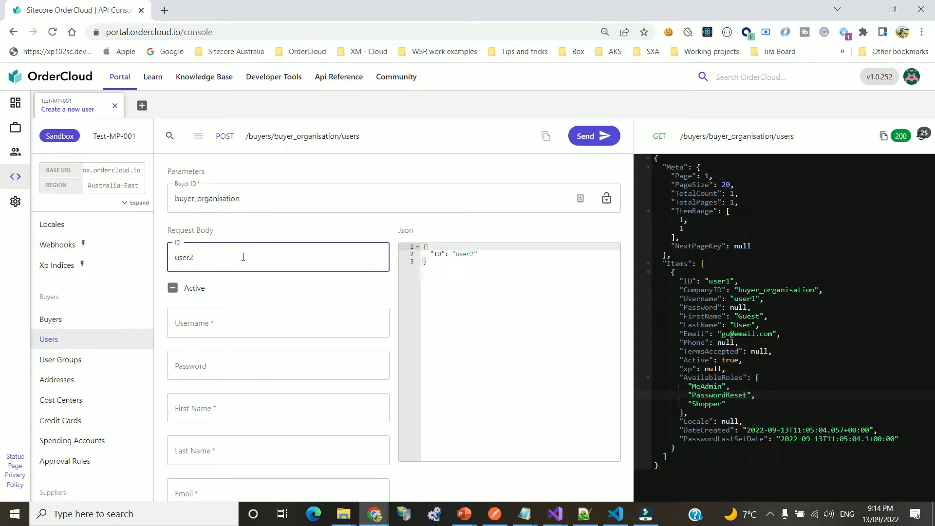
pyautogui.click(172, 288)
pyautogui.click(185, 323)
pyautogui.write('user2')
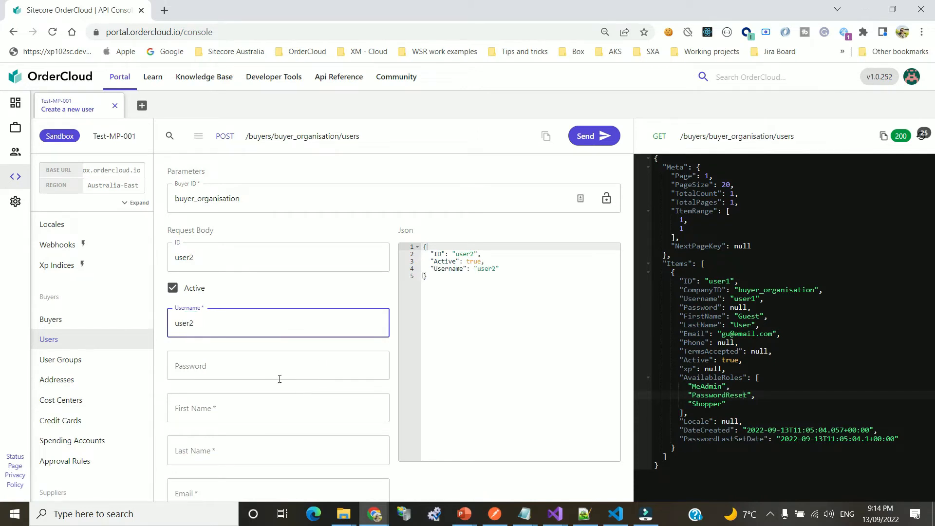
pyautogui.click(245, 367)
pyautogui.write('User')
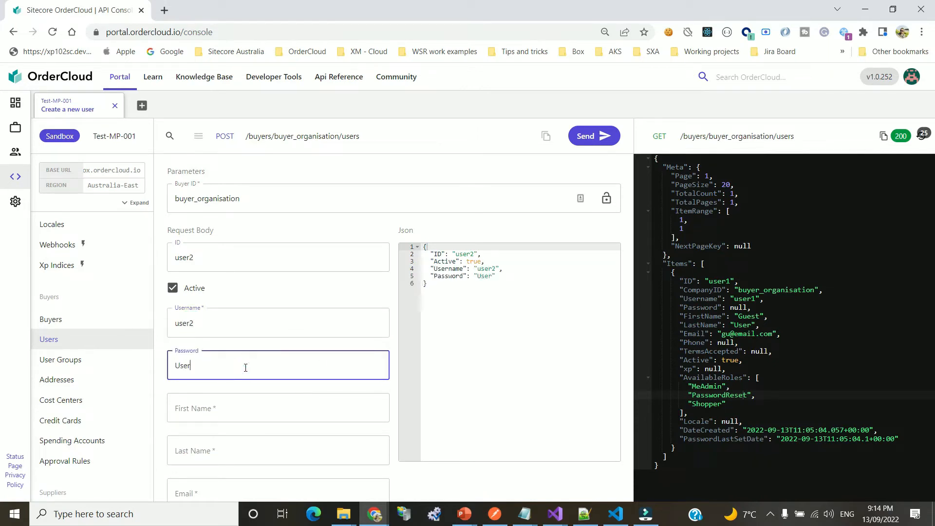
pyautogui.write('@123456')
pyautogui.hotkey('ctrl', 'a')
# Add first name User2, last name test and an email, then send to create user2
pyautogui.click(215, 411)
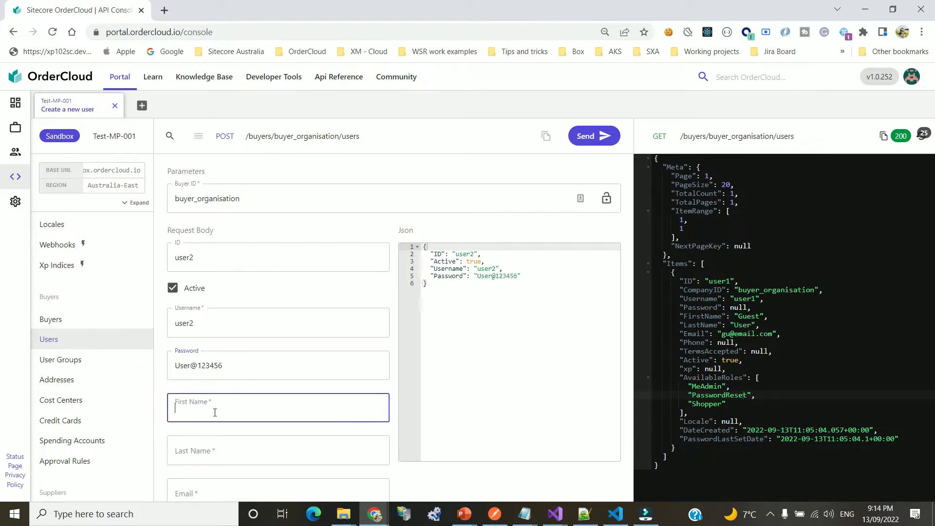
pyautogui.write('User2')
pyautogui.press('Tab')
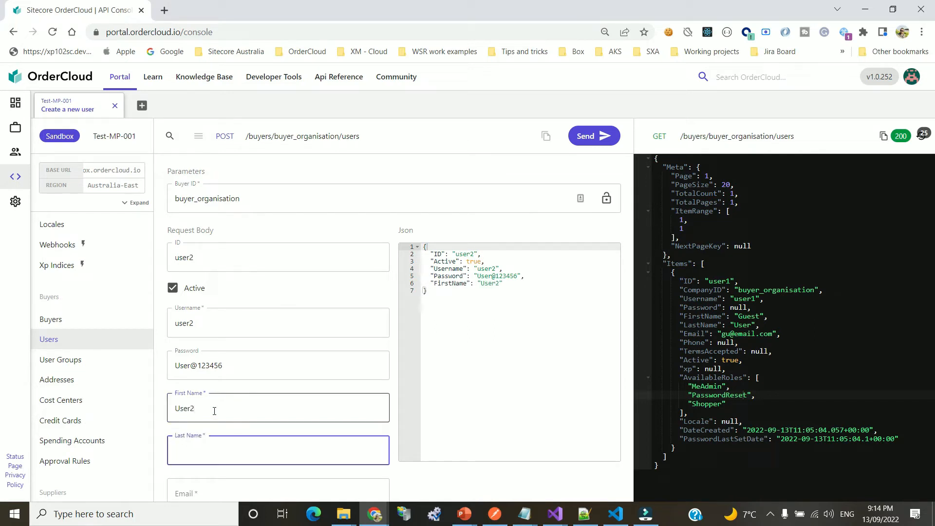
pyautogui.write('test')
pyautogui.press('Tab')
pyautogui.write('u2')
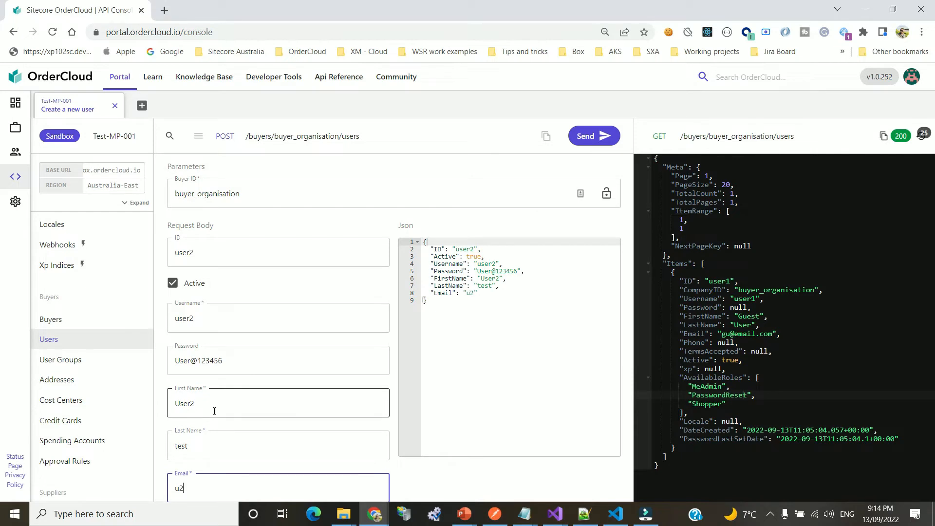
pyautogui.write('@email.com')
pyautogui.click(612, 143)
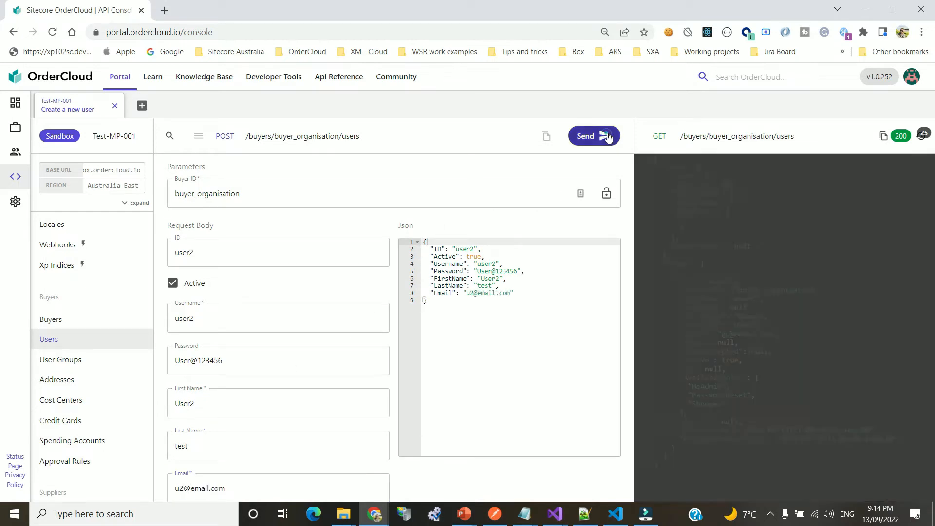
pyautogui.moveTo(672, 272); pyautogui.dragTo(790, 293)
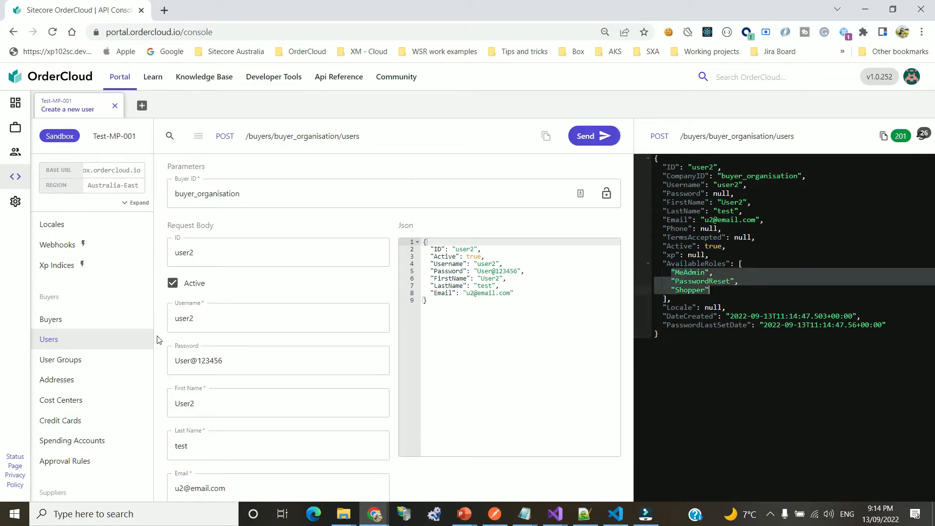
# Run the buyers list and copy the buyer_organisation ID from the response
pyautogui.click(707, 274)
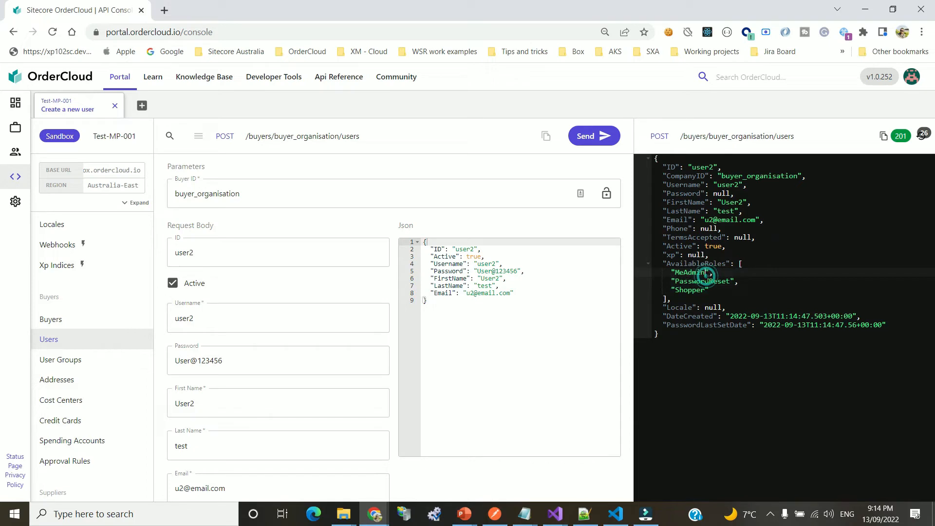
pyautogui.click(75, 324)
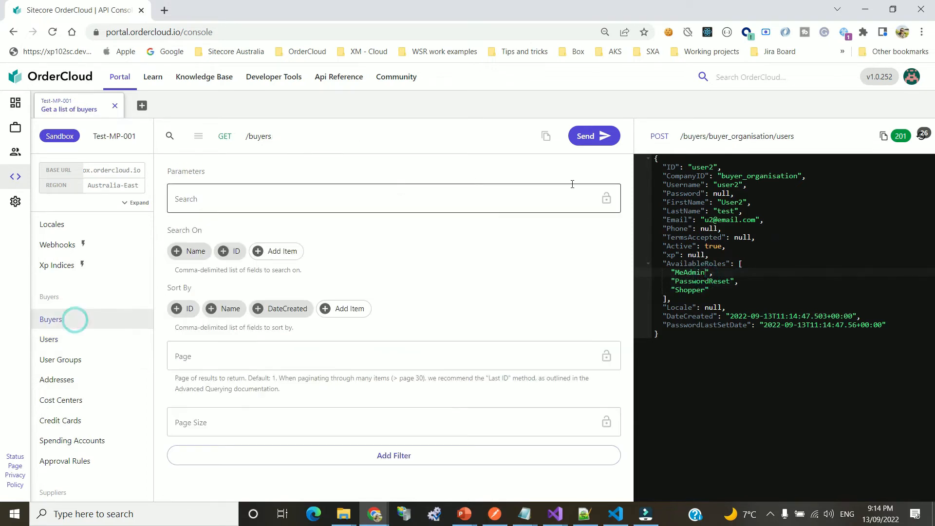
pyautogui.click(585, 135)
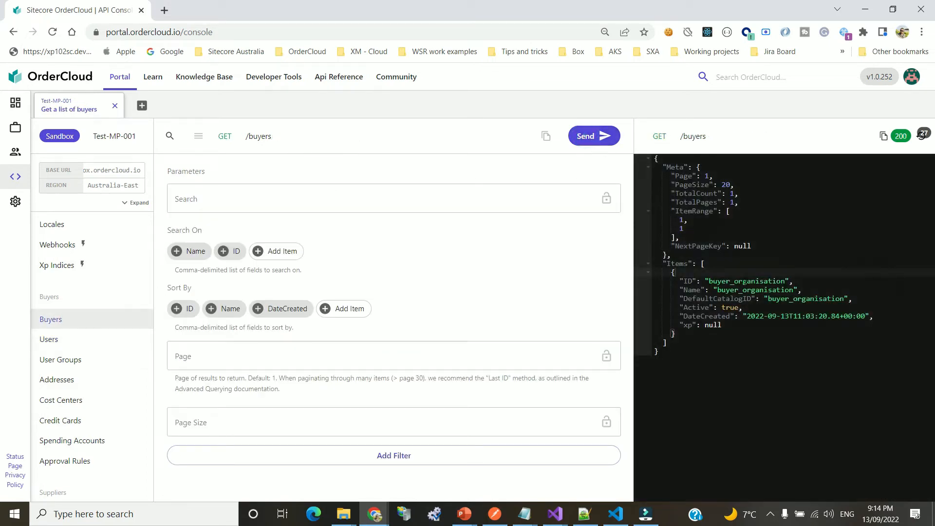
pyautogui.doubleClick(745, 281)
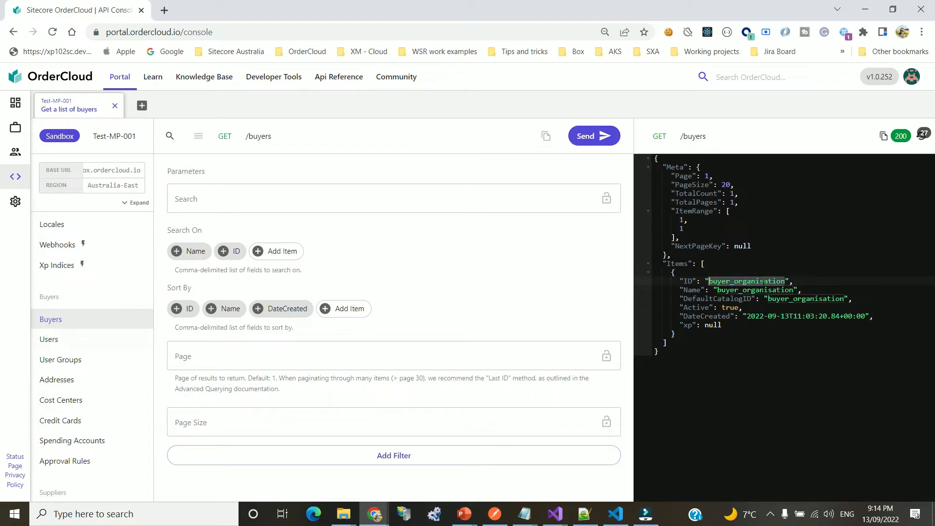
pyautogui.doubleClick(735, 282)
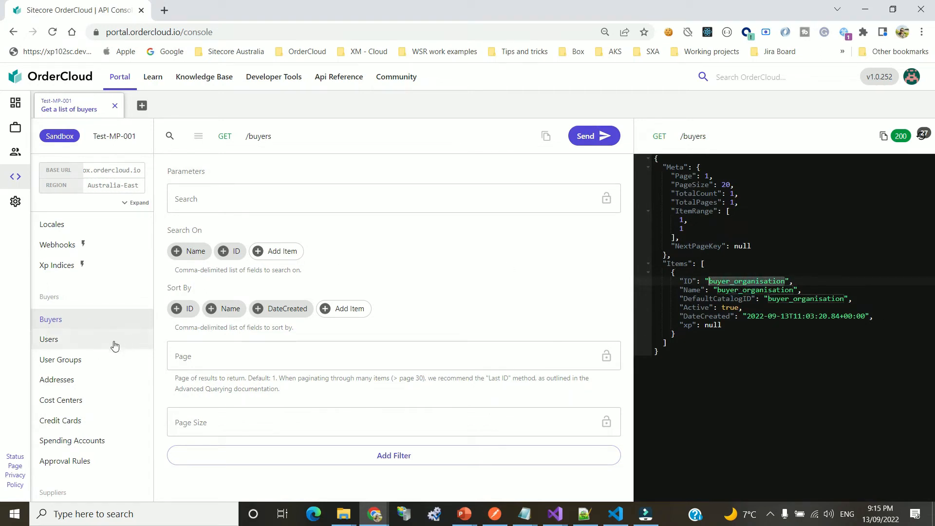
# Fetch the users of buyer_organisation using the copied Buyer ID
pyautogui.click(96, 341)
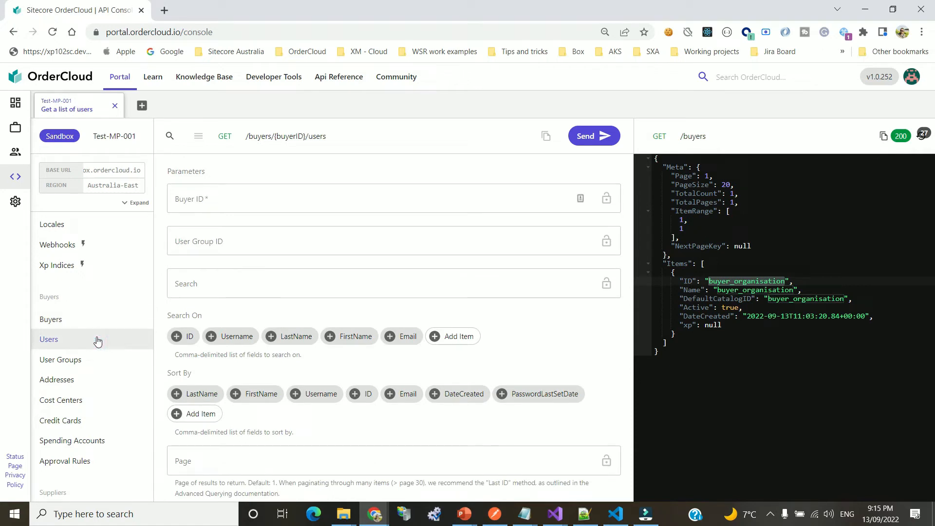
pyautogui.click(252, 193)
pyautogui.write('User123456')
pyautogui.click(758, 276)
pyautogui.doubleClick(758, 275)
pyautogui.tripleClick(752, 282)
pyautogui.click(752, 282)
pyautogui.click(752, 281)
pyautogui.doubleClick(753, 281)
pyautogui.hotkey('ctrl', 'c')
pyautogui.click(221, 193)
pyautogui.doubleClick(219, 193)
pyautogui.hotkey('ctrl', 'v')
pyautogui.click(601, 136)
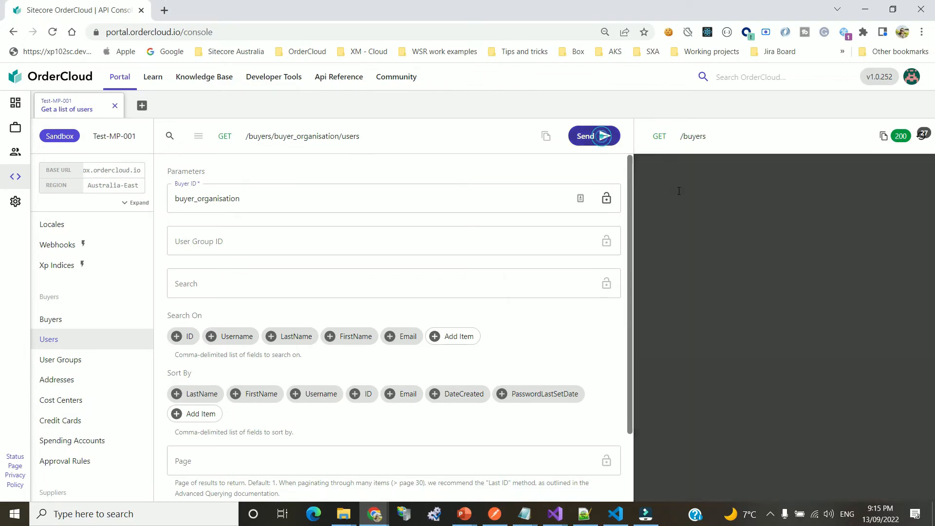
# Confirm user2 and user1 each hold MeAdmin, PasswordReset and Shopper roles
pyautogui.scroll(-3, 723, 272)
pyautogui.moveTo(691, 266); pyautogui.dragTo(727, 283)
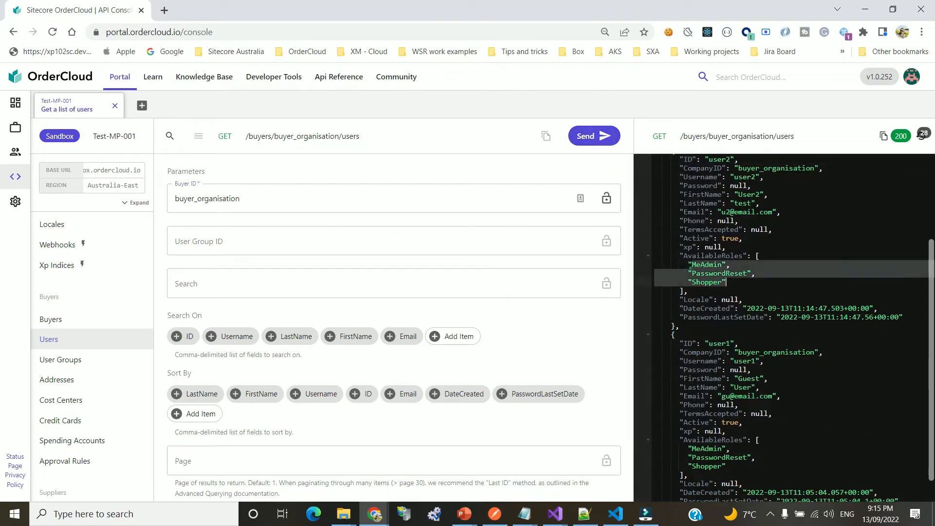
pyautogui.scroll(-1, 691, 268)
pyautogui.moveTo(682, 419); pyautogui.dragTo(727, 437)
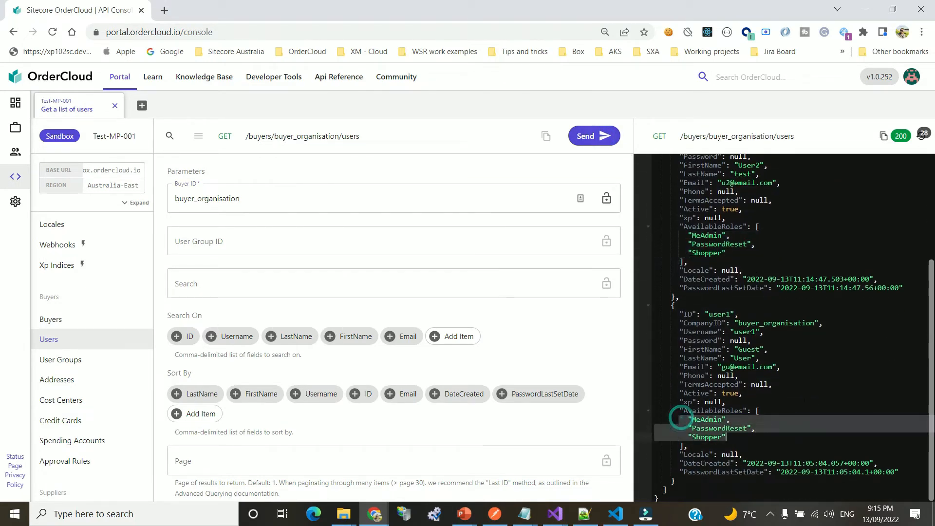
pyautogui.click(802, 393)
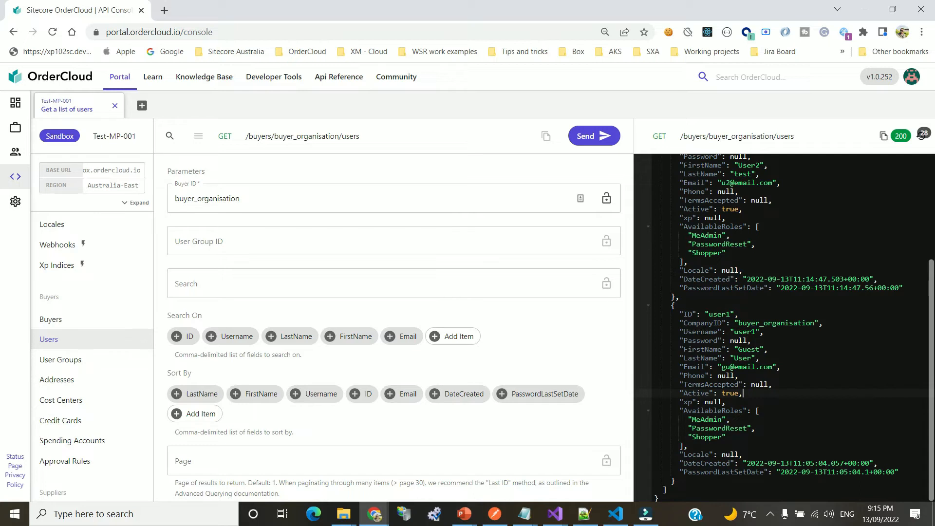
# Scroll the navigation down to Product Catalogs and pick Catalogs
pyautogui.scroll(3, 117, 336)
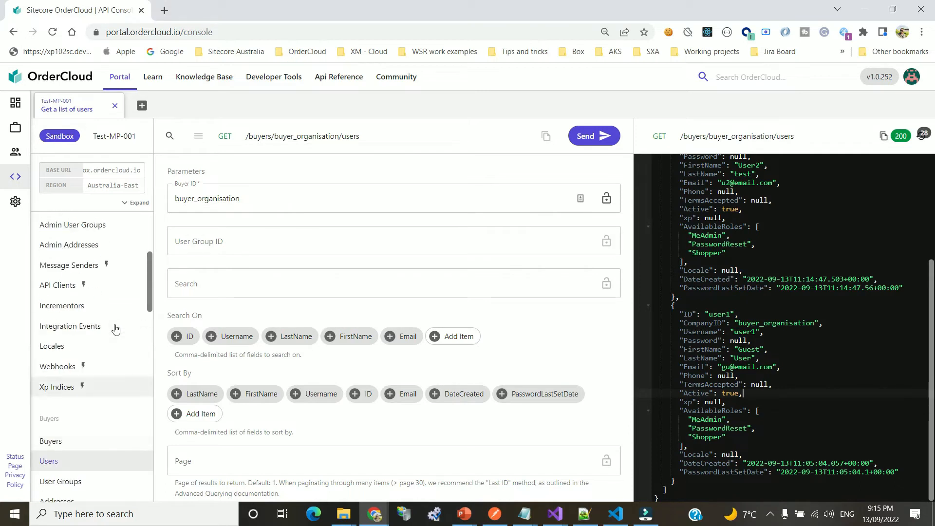
pyautogui.scroll(3, 112, 343)
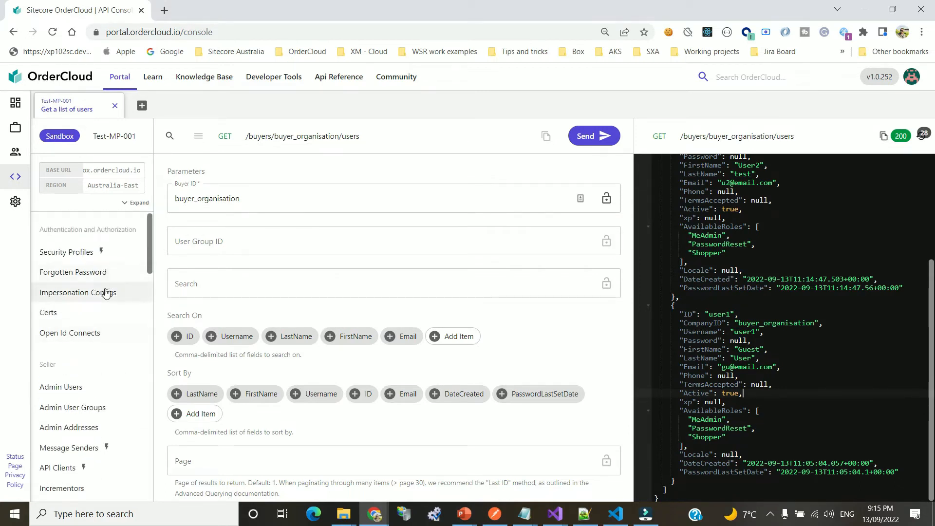
pyautogui.scroll(-1, 108, 292)
pyautogui.scroll(-5, 108, 296)
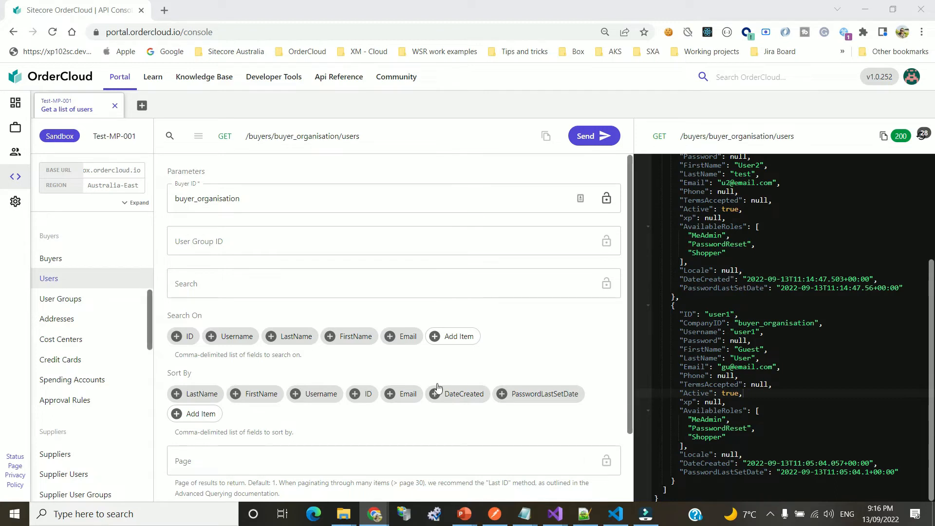
pyautogui.scroll(-5, 80, 336)
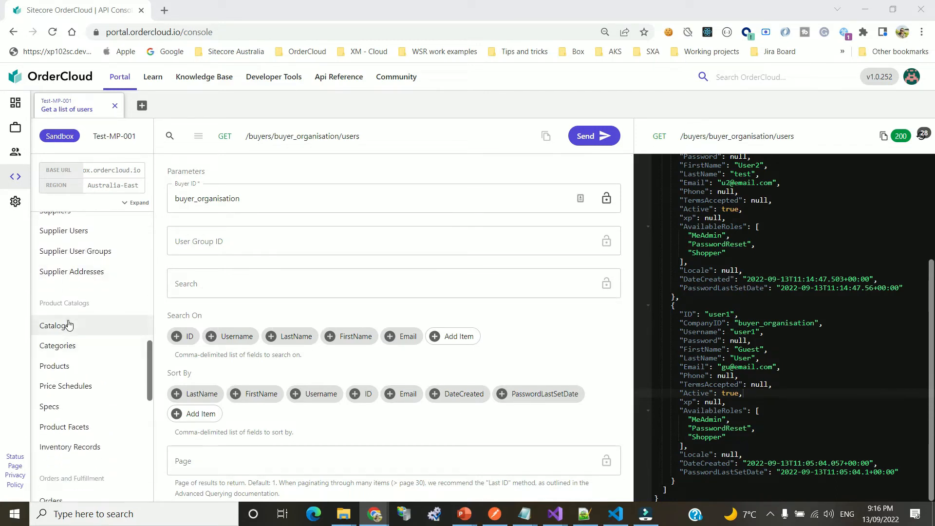
pyautogui.click(67, 321)
# Send GET /catalogs, returning the single active buyer_organisation catalog with 0 categories
pyautogui.click(591, 136)
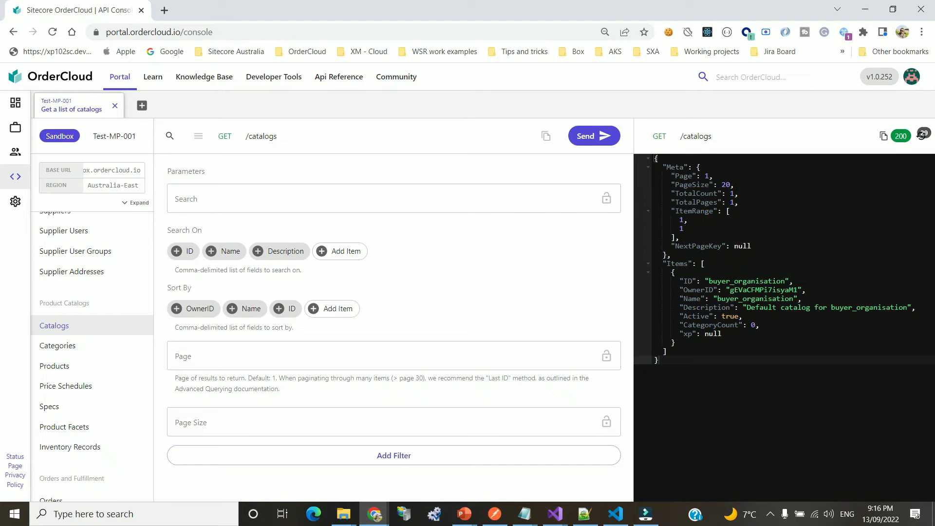
pyautogui.click(68, 347)
# List products, which returns none, then start a new product with ID P001
pyautogui.click(61, 366)
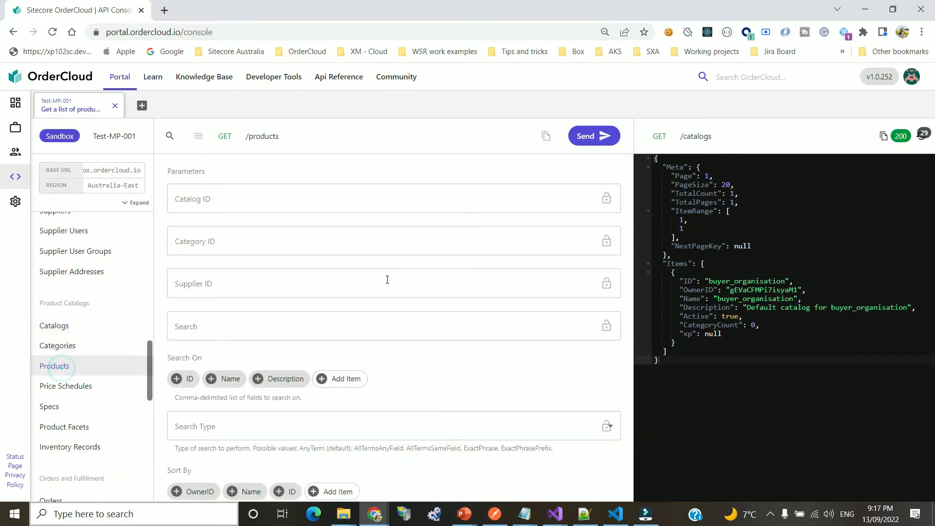
pyautogui.click(591, 136)
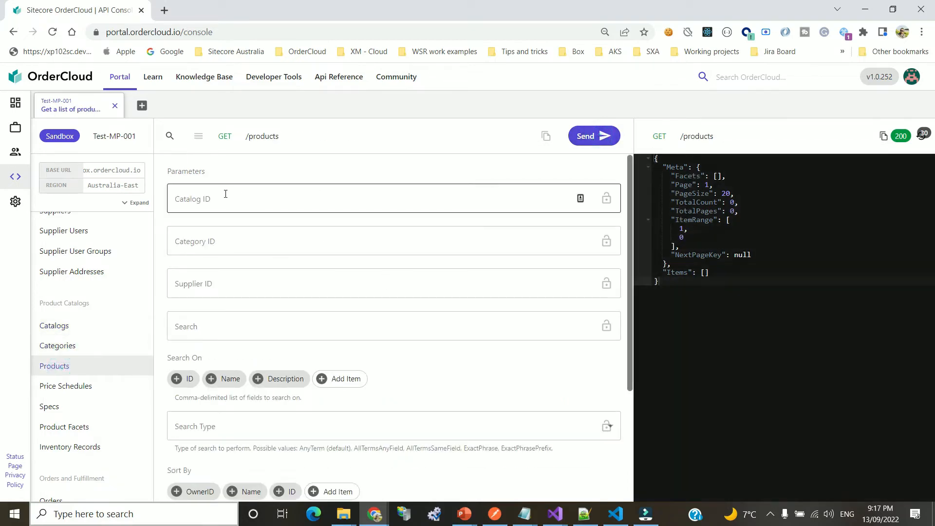
pyautogui.click(258, 137)
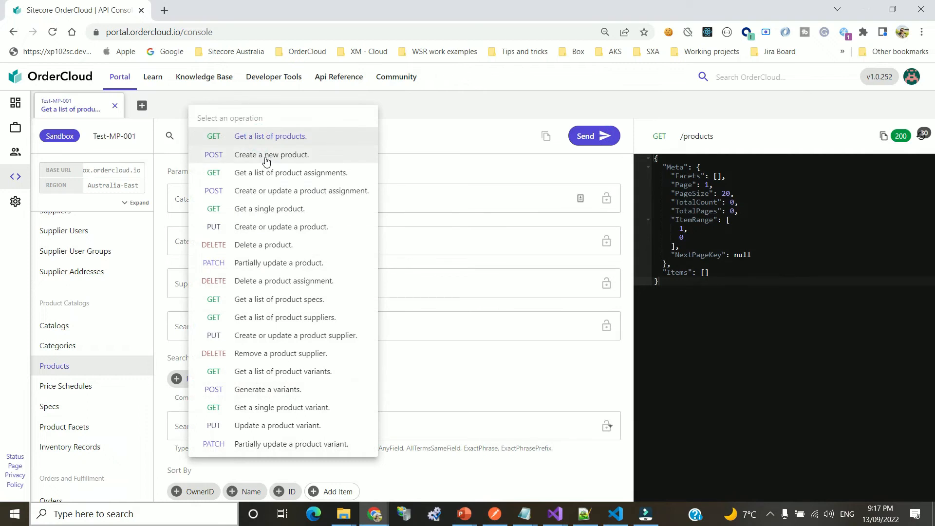
pyautogui.click(265, 155)
pyautogui.click(229, 205)
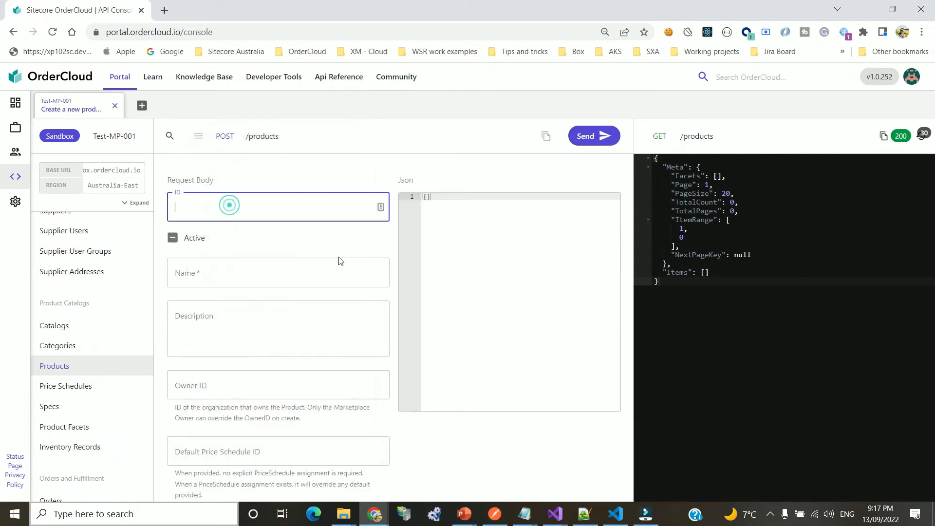
pyautogui.write('P001')
# Mark P001 active, name and describe it 'Sample product 1', and send the request
pyautogui.click(179, 238)
pyautogui.click(193, 271)
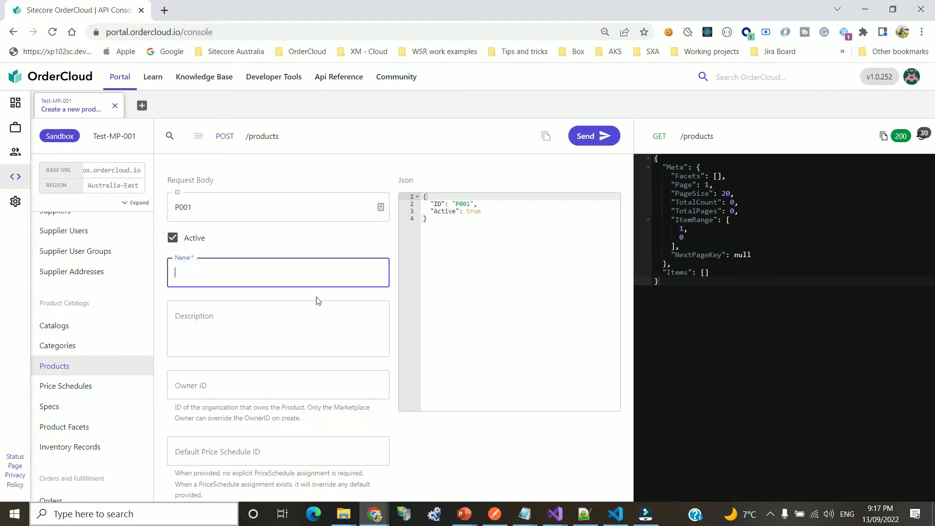
pyautogui.write('Sample pr')
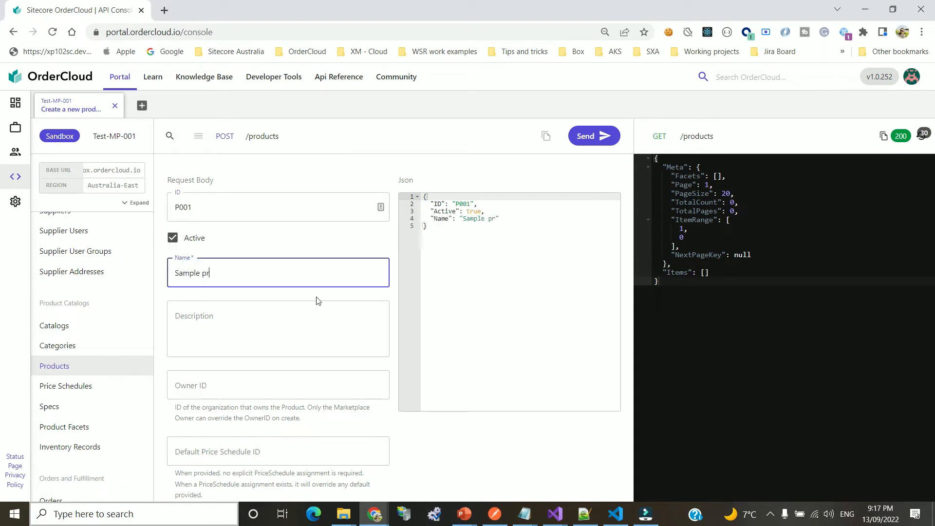
pyautogui.write('oduct 1')
pyautogui.hotkey('ctrl', 'a')
pyautogui.hotkey('ctrl', 'c')
pyautogui.press('Right')
pyautogui.click(229, 328)
pyautogui.hotkey('ctrl', 'v')
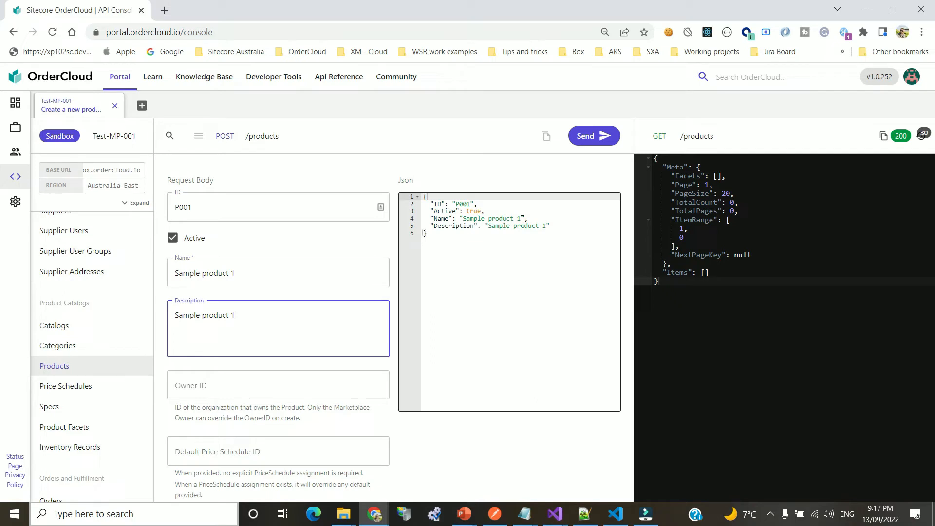
pyautogui.click(593, 141)
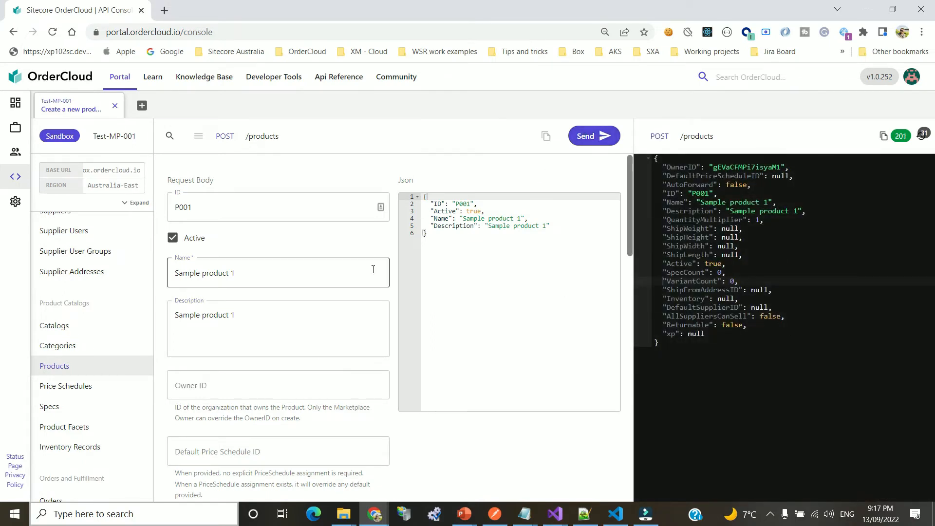
# Run GET /products and inspect P001's ID and OwnerID in the response
pyautogui.click(270, 138)
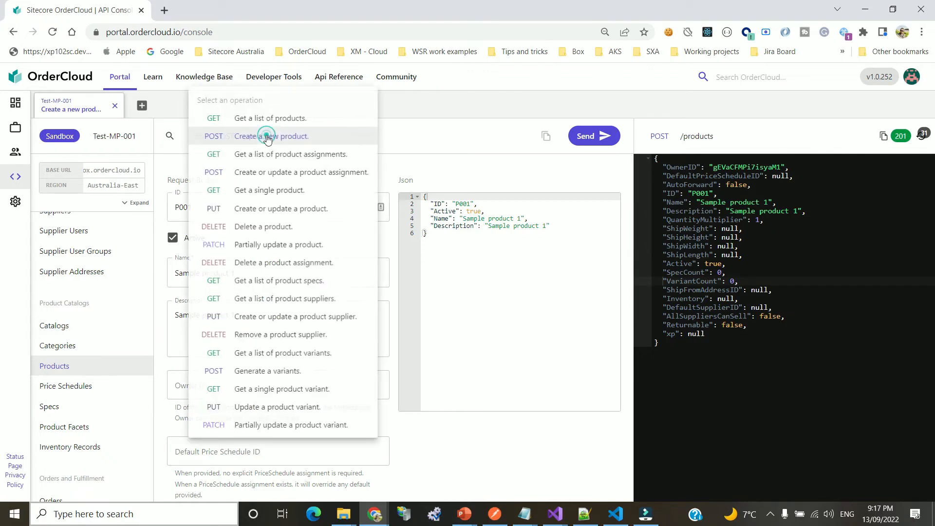
pyautogui.click(277, 120)
pyautogui.click(599, 141)
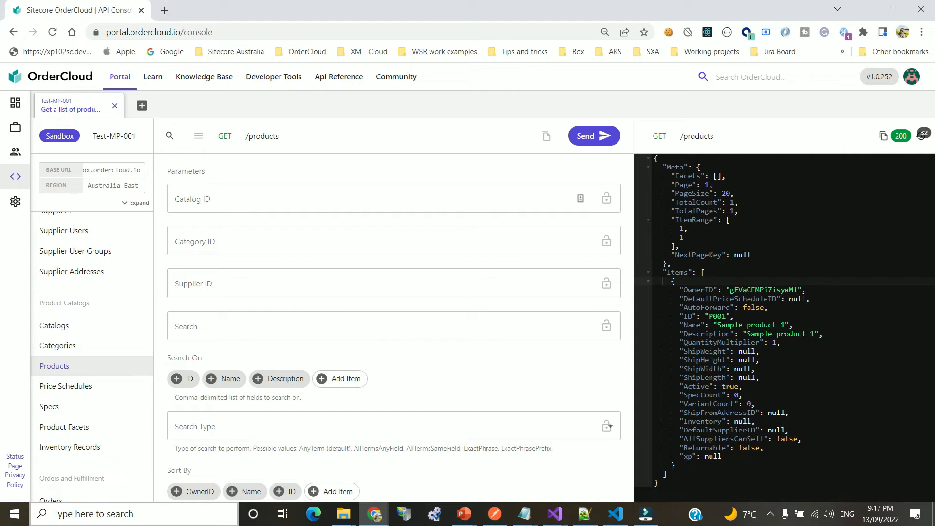
pyautogui.click(763, 317)
pyautogui.doubleClick(765, 289)
pyautogui.click(791, 313)
pyautogui.doubleClick(737, 290)
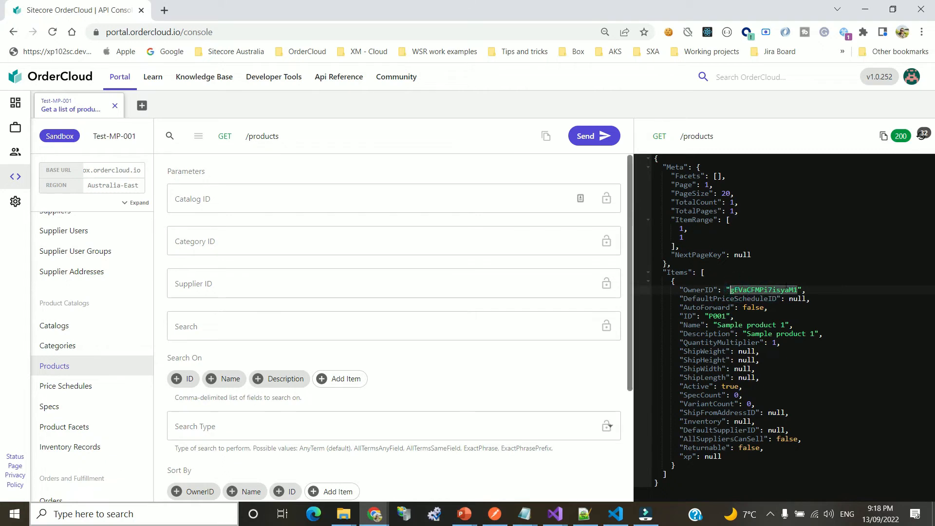
pyautogui.click(788, 309)
pyautogui.doubleClick(777, 289)
pyautogui.click(808, 329)
pyautogui.doubleClick(718, 316)
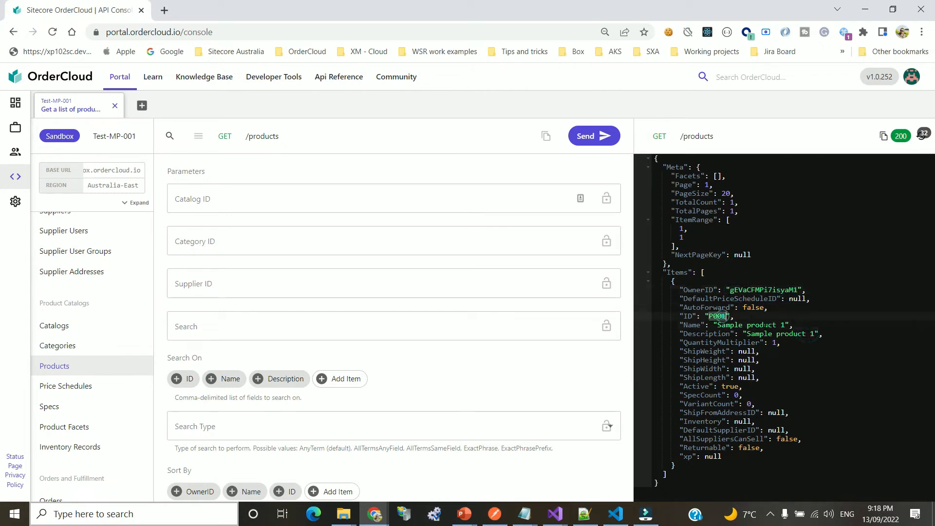
pyautogui.click(792, 362)
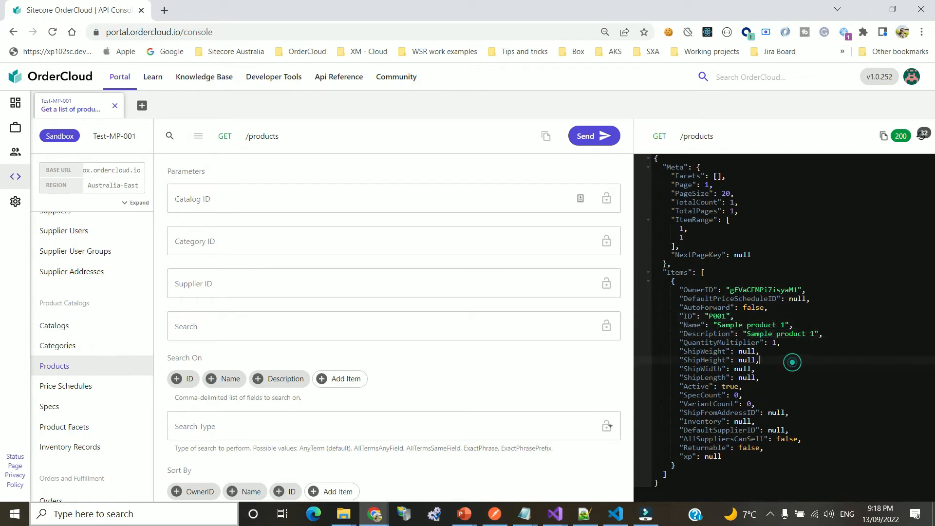
# Inspect P001's QuantityMultiplier, ShipWeight, xp and DefaultPriceScheduleID fields in the response
pyautogui.click(731, 351)
pyautogui.doubleClick(736, 344)
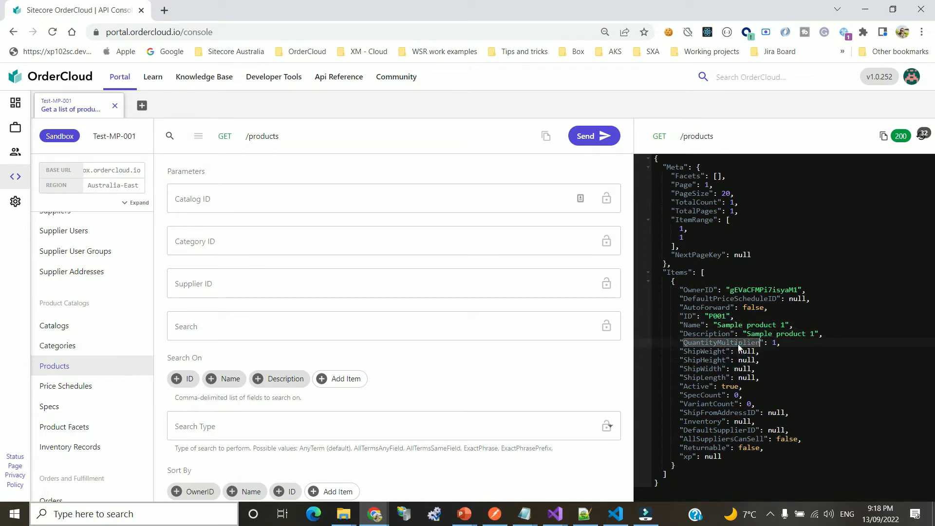
pyautogui.click(785, 348)
pyautogui.moveTo(785, 347); pyautogui.dragTo(786, 346)
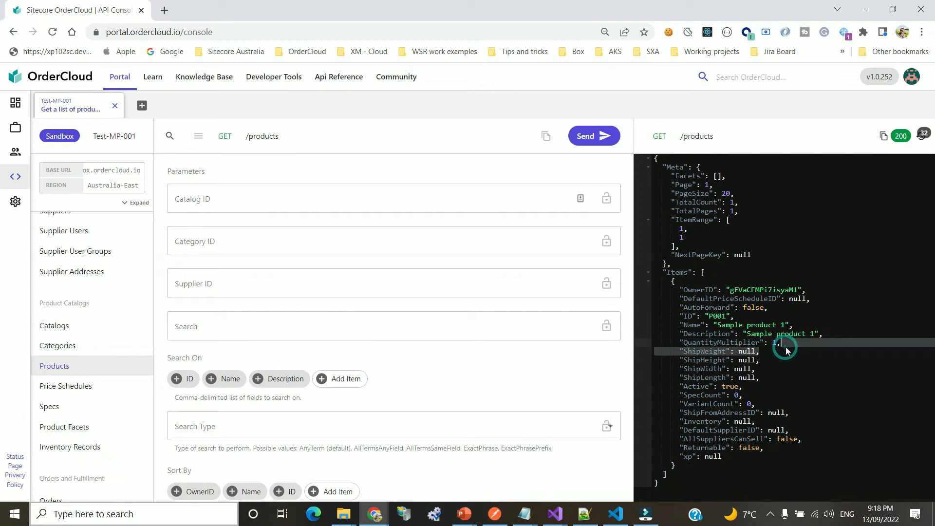
pyautogui.click(773, 370)
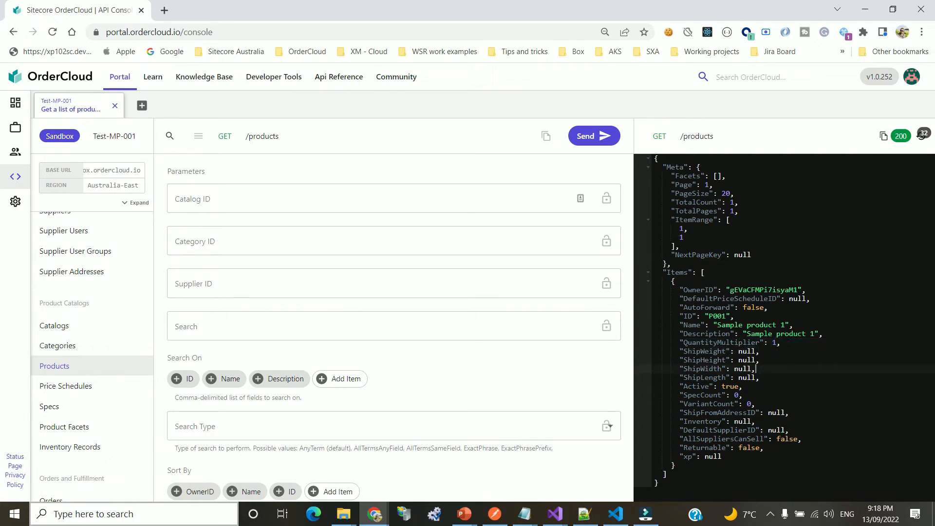
pyautogui.click(680, 384)
pyautogui.moveTo(663, 349); pyautogui.dragTo(815, 452)
pyautogui.click(777, 334)
pyautogui.click(743, 334)
pyautogui.doubleClick(732, 298)
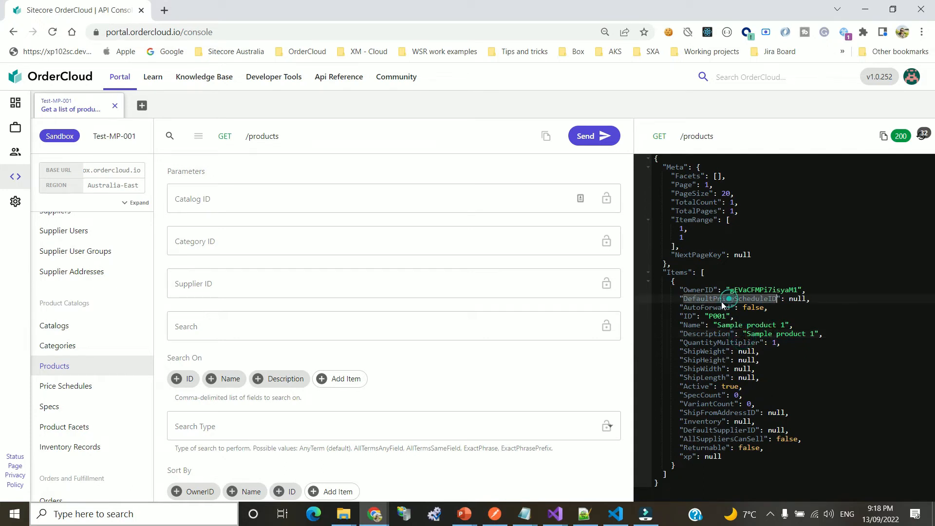
# Point out P001's null default price schedule and its OwnerID-to-ShipWeight fields
pyautogui.click(804, 299)
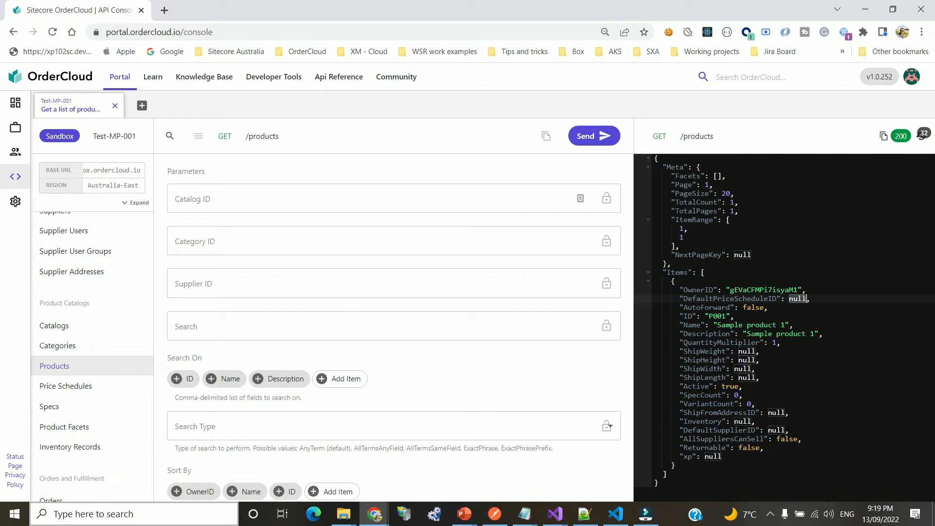
pyautogui.moveTo(700, 290); pyautogui.dragTo(759, 353)
pyautogui.click(779, 375)
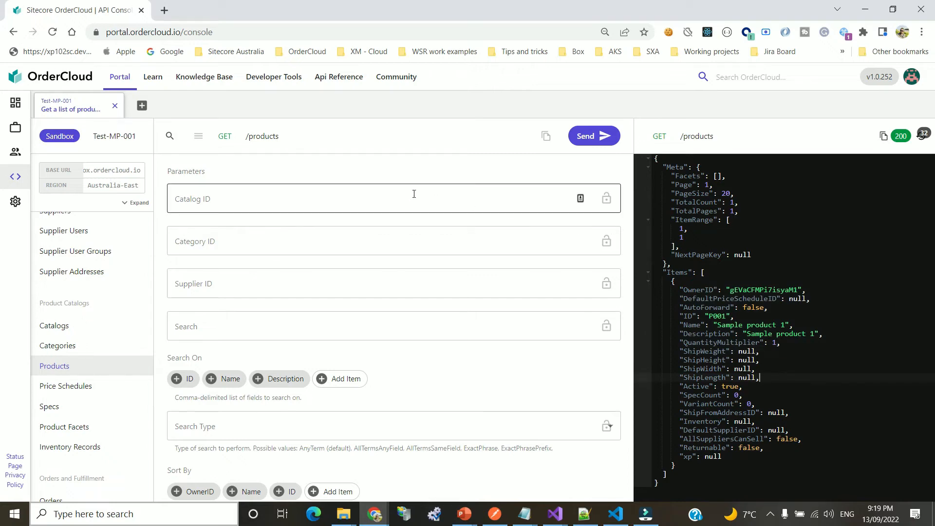
# Run GET /products/assignments, which returns no assignments (TotalCount 0)
pyautogui.click(258, 137)
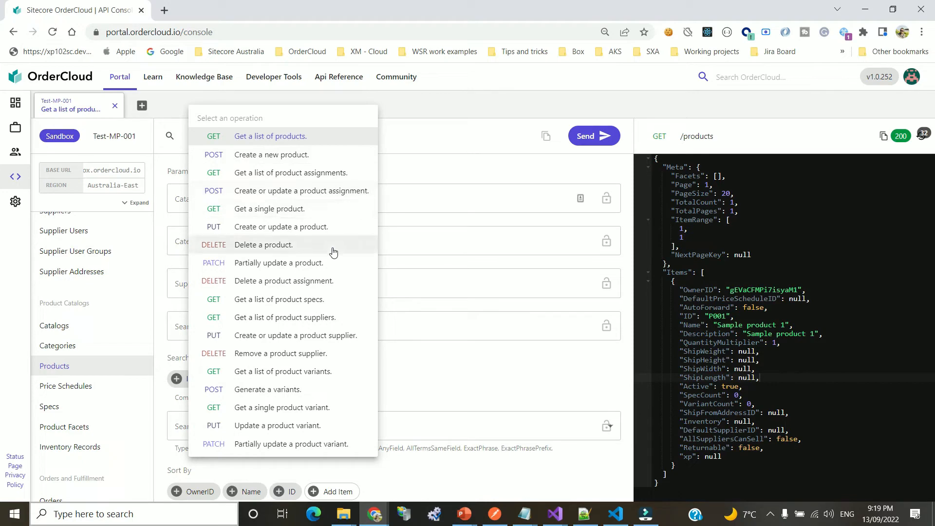
pyautogui.click(318, 177)
pyautogui.click(592, 135)
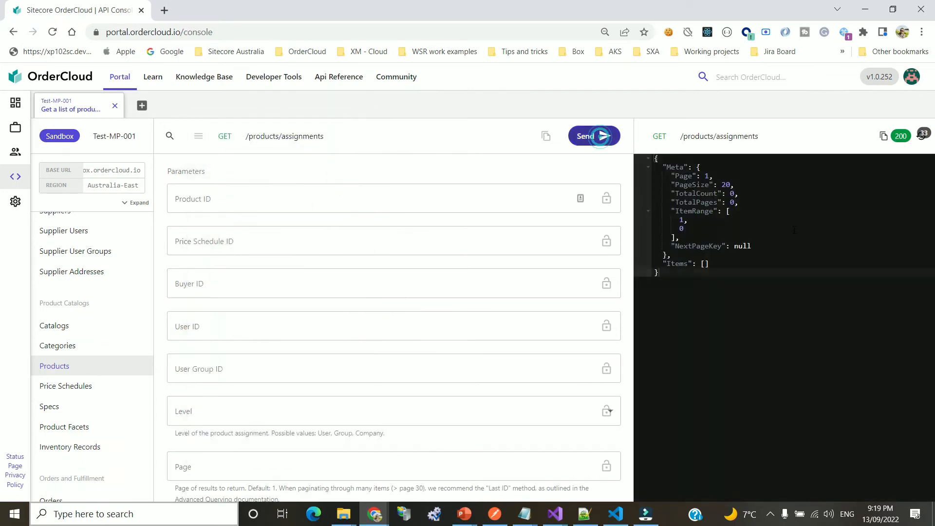
pyautogui.click(303, 137)
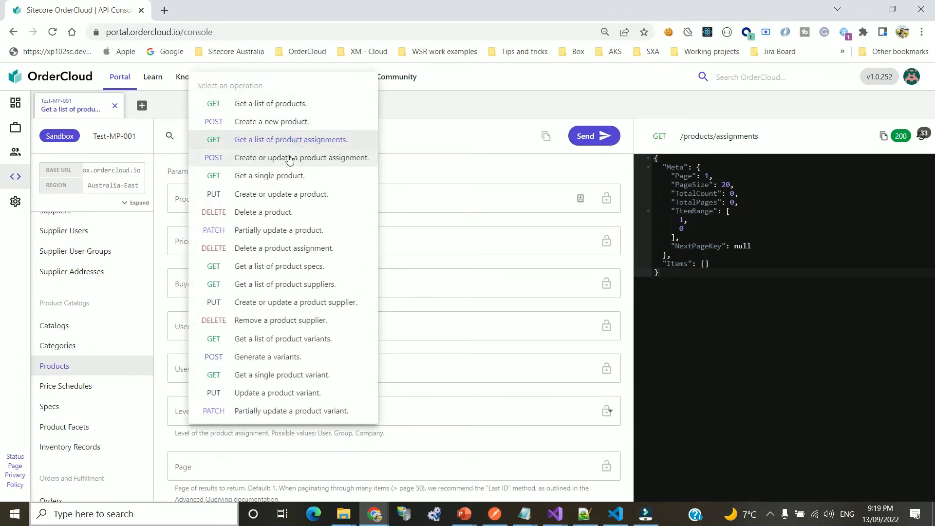
# Load the create-product-assignment form and review its seller, product, buyer, user group and price schedule ID fields
pyautogui.click(315, 158)
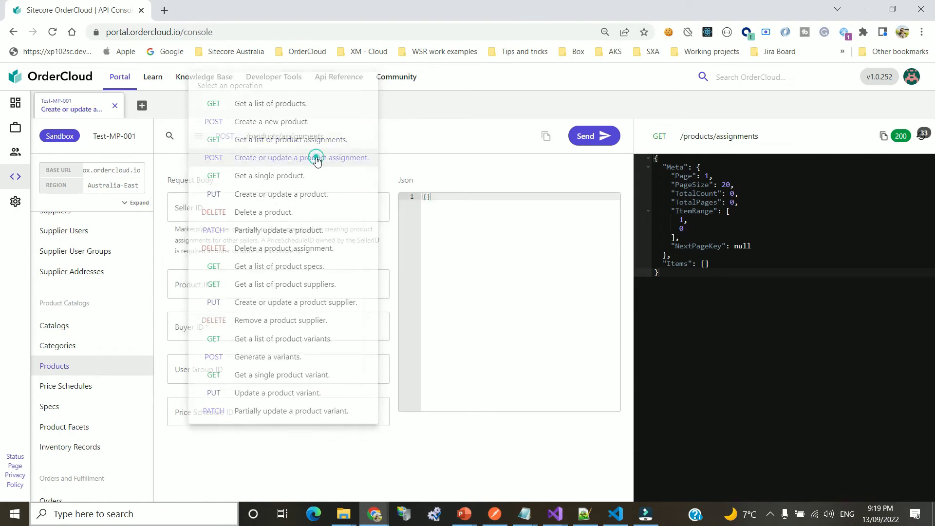
pyautogui.click(265, 205)
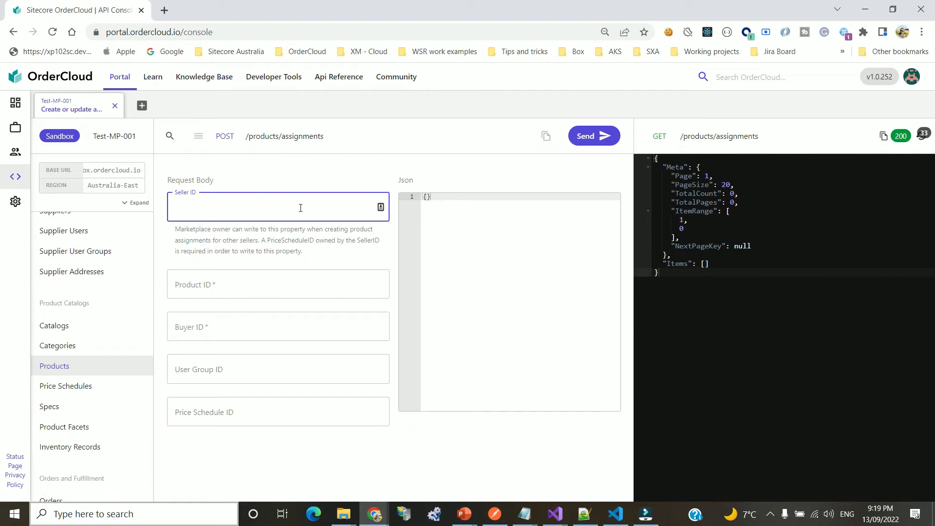
pyautogui.click(479, 257)
pyautogui.click(242, 206)
pyautogui.click(226, 289)
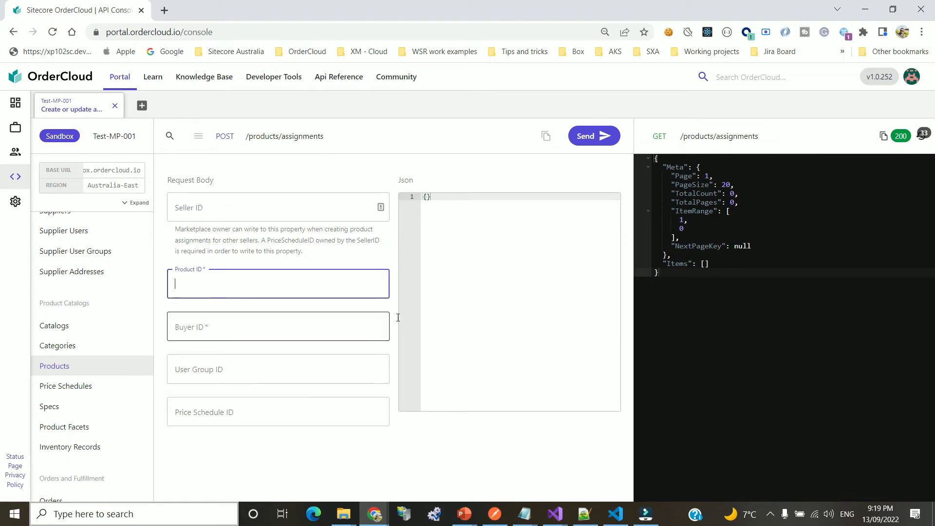
pyautogui.click(450, 305)
pyautogui.click(232, 329)
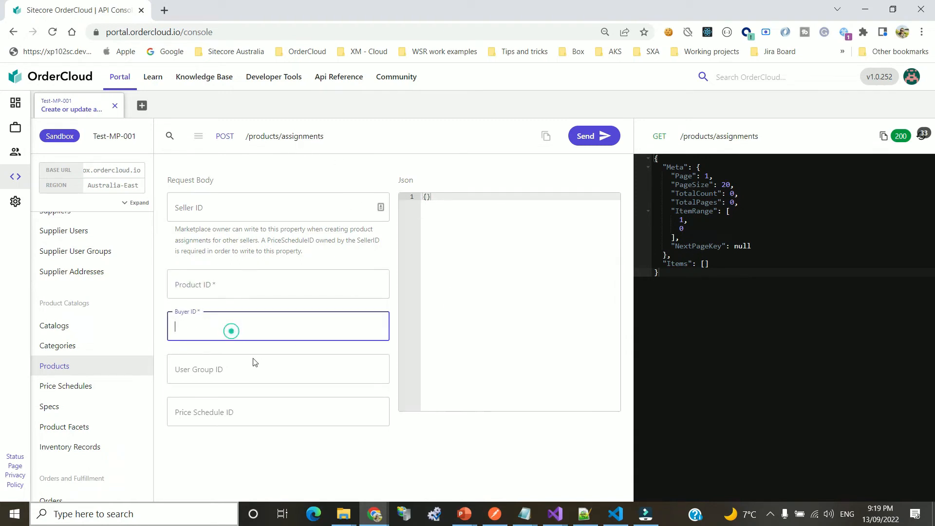
pyautogui.click(252, 372)
pyautogui.click(241, 412)
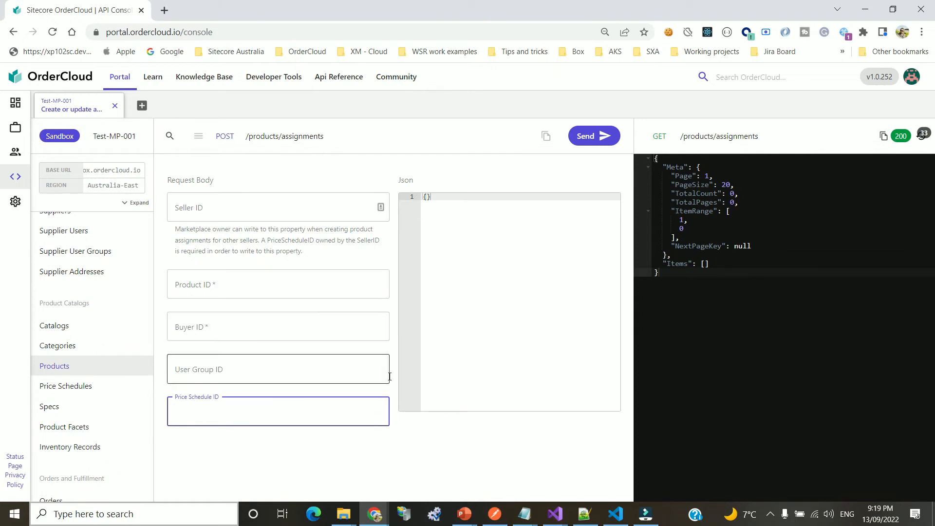
# Leave the product operations and switch the console to catalog requests
pyautogui.click(296, 140)
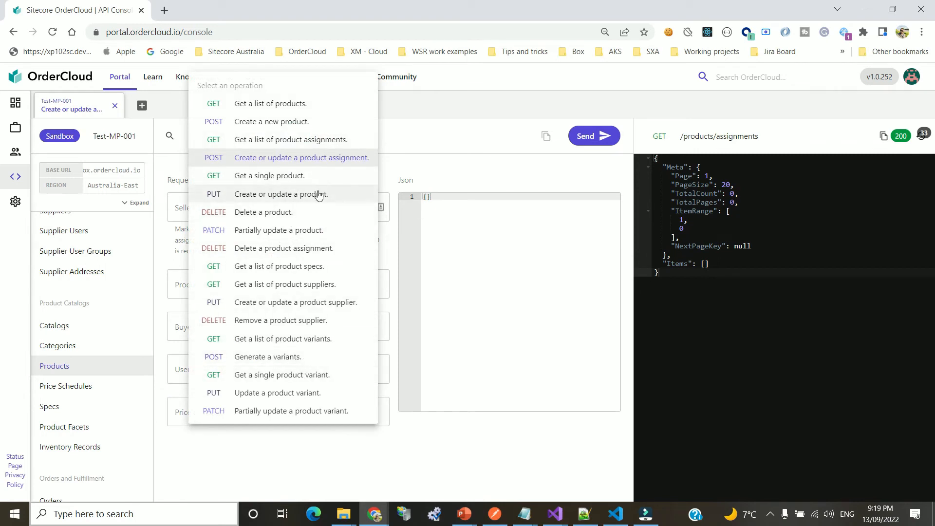
pyautogui.click(58, 345)
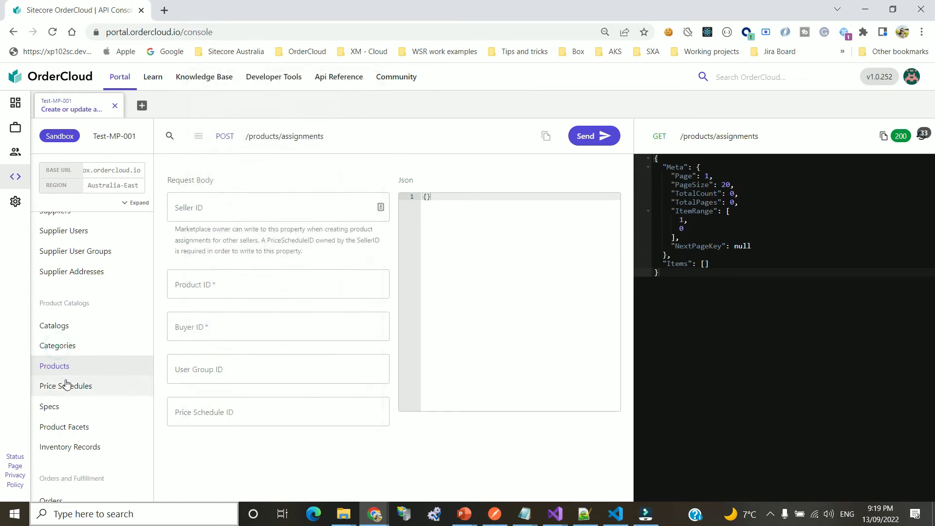
pyautogui.click(54, 326)
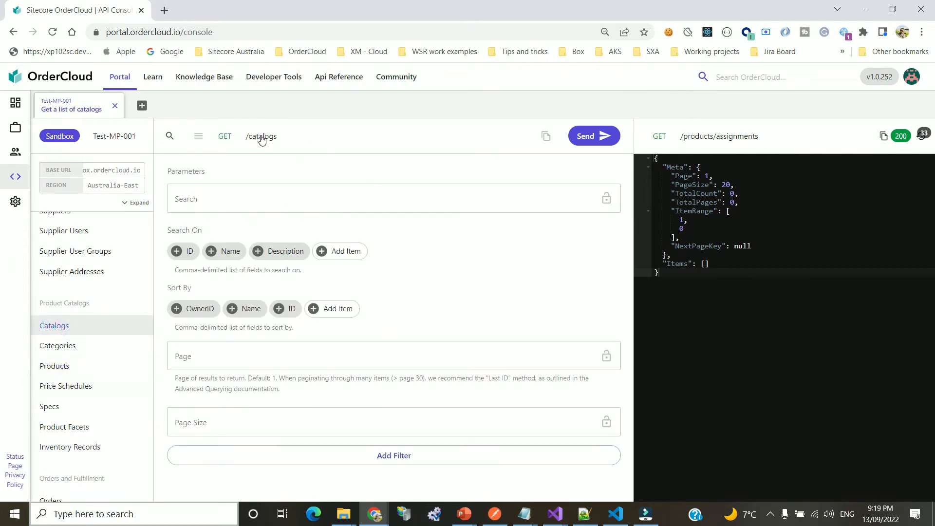
# List catalogs and catalog assignments, confirming catalog buyer_organisation is assigned to buyer buyer_organisation
pyautogui.click(589, 135)
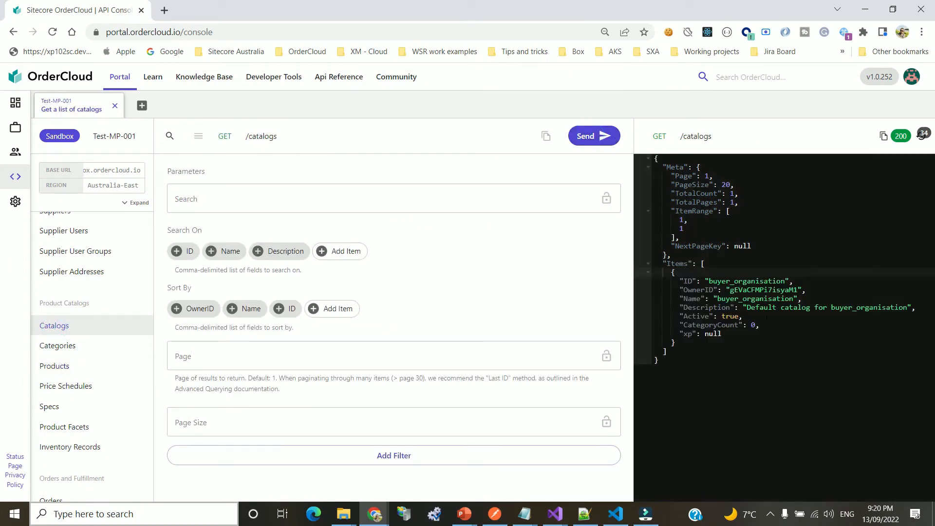
pyautogui.click(265, 138)
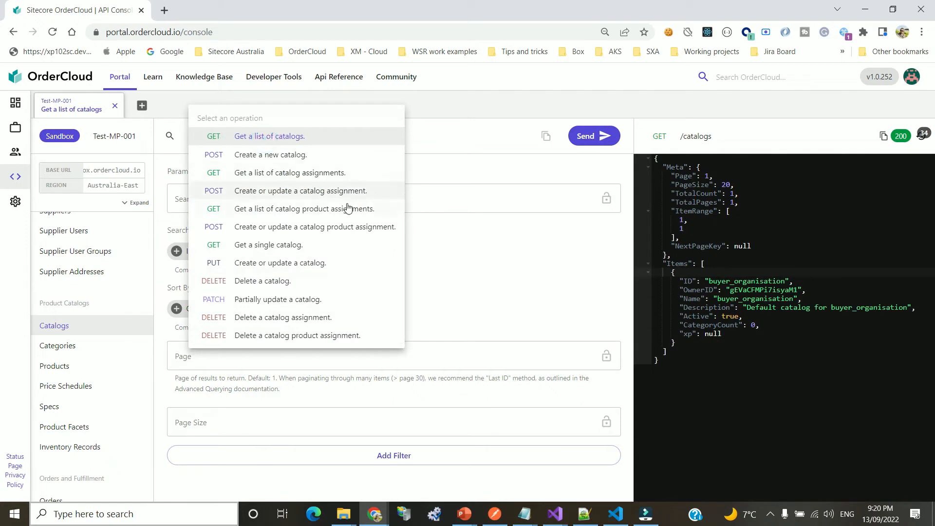
pyautogui.click(283, 177)
pyautogui.click(599, 137)
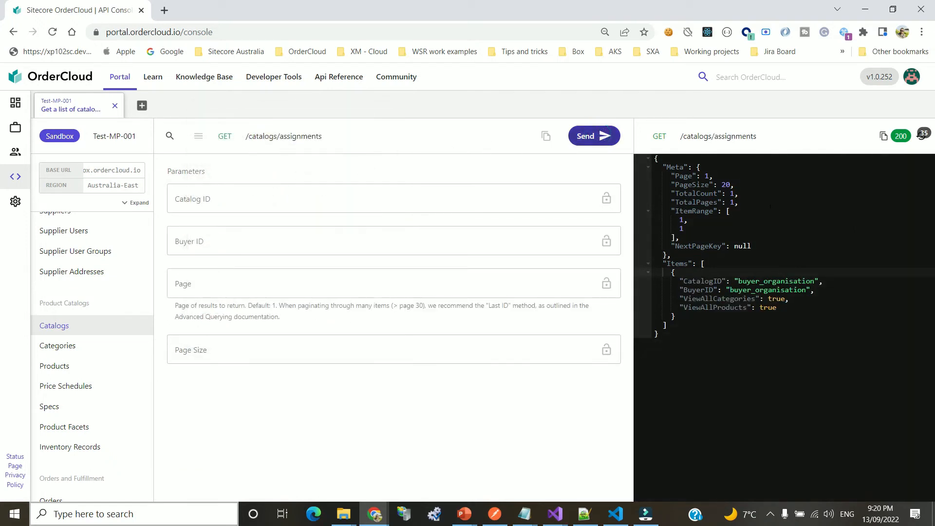
pyautogui.doubleClick(703, 282)
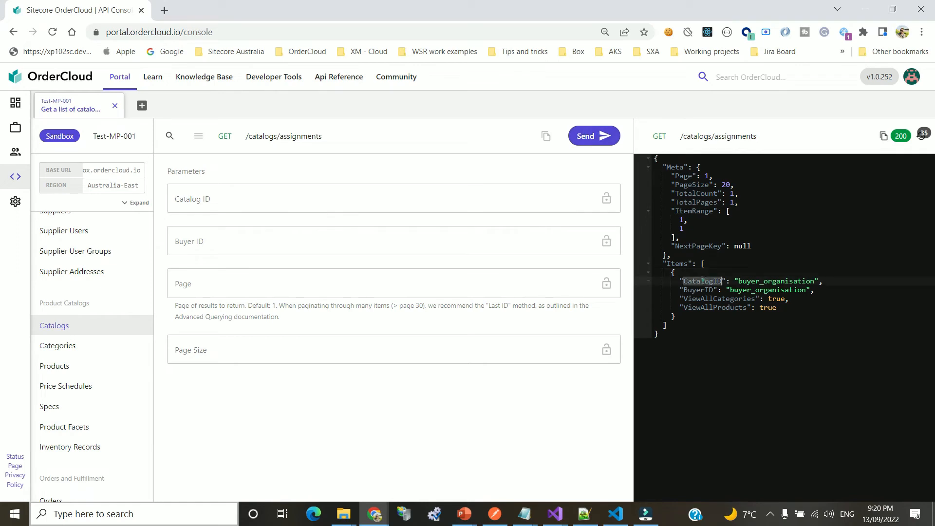
pyautogui.doubleClick(770, 281)
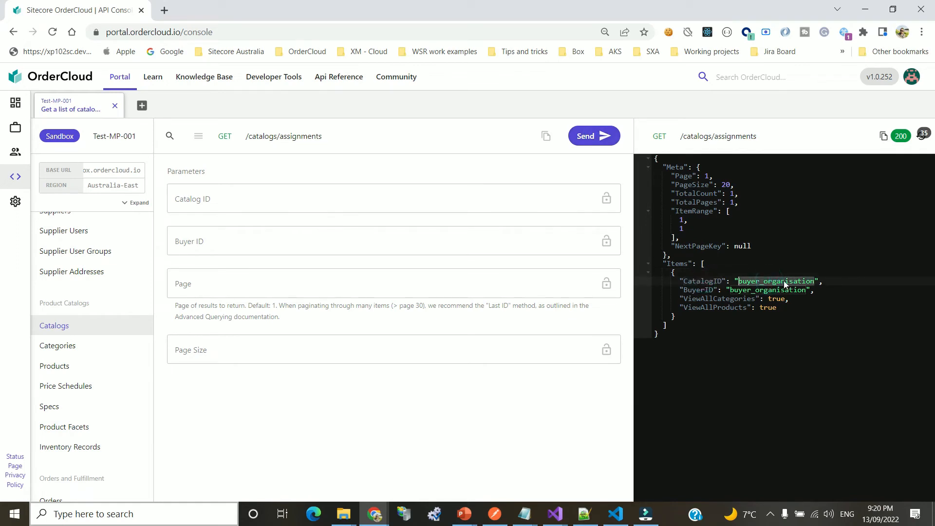
pyautogui.click(703, 292)
pyautogui.doubleClick(772, 290)
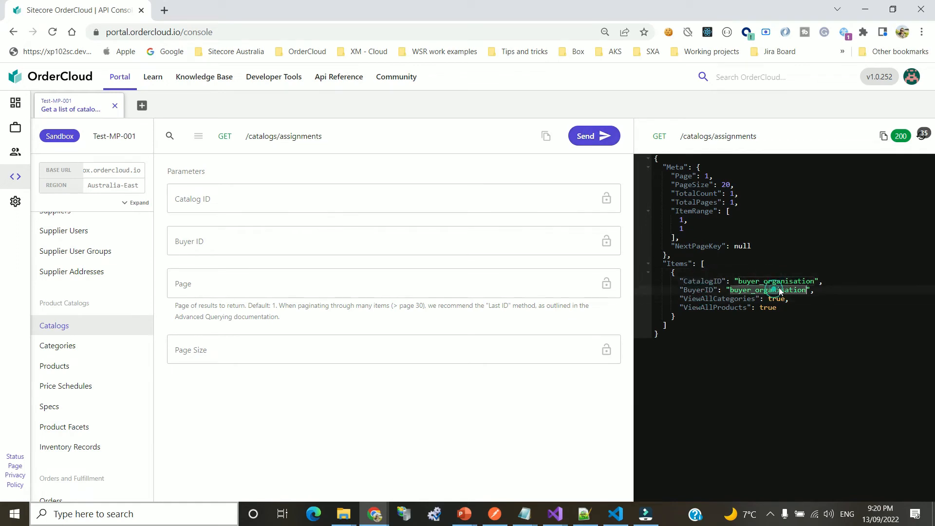
# Run GET /catalogs/productassignments to check the catalog's product assignments
pyautogui.click(301, 138)
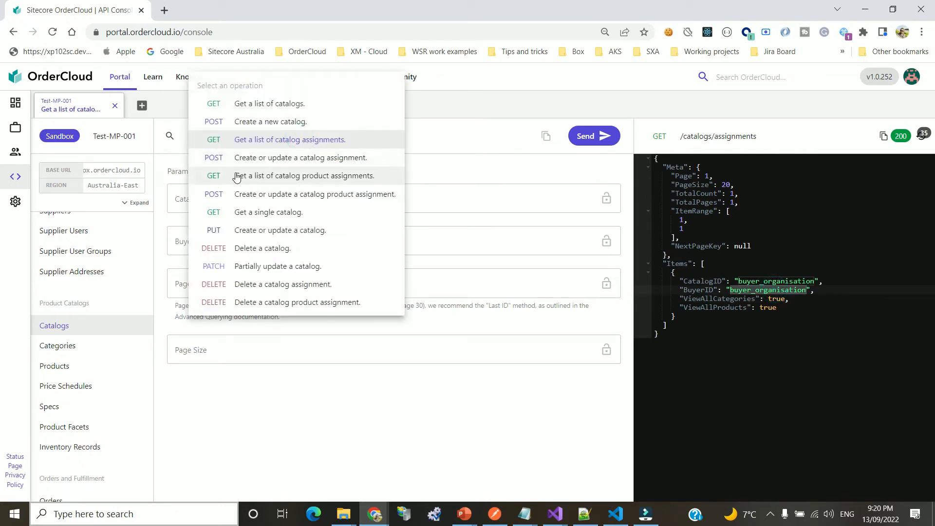
pyautogui.click(306, 180)
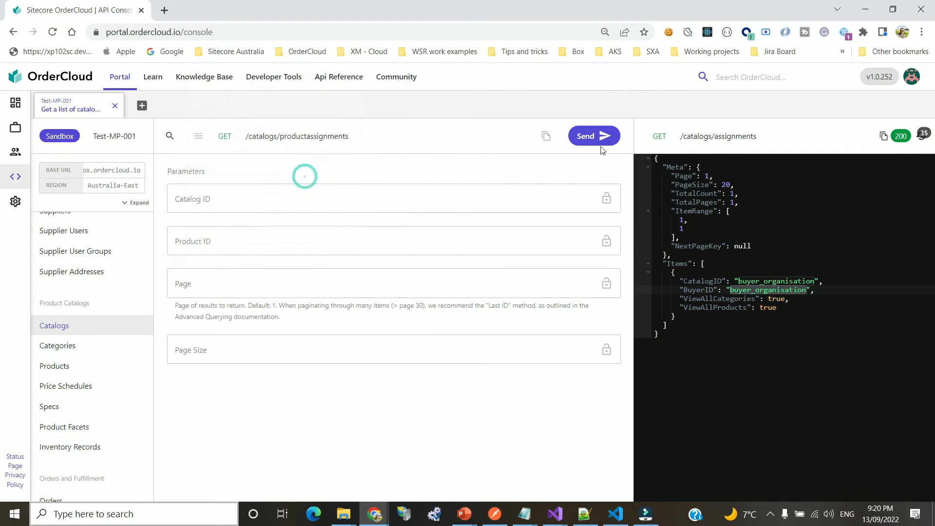
pyautogui.click(589, 136)
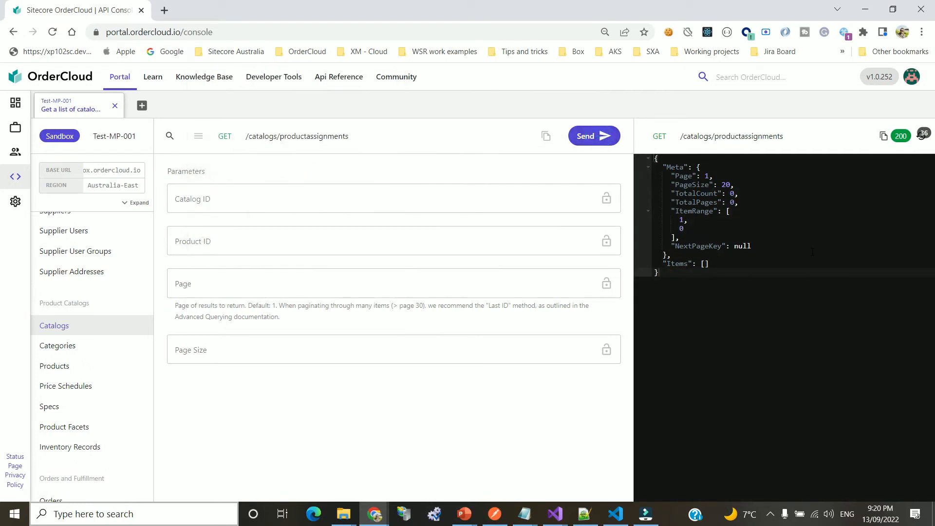
# Run GET /products and highlight product P001 in the response
pyautogui.click(55, 366)
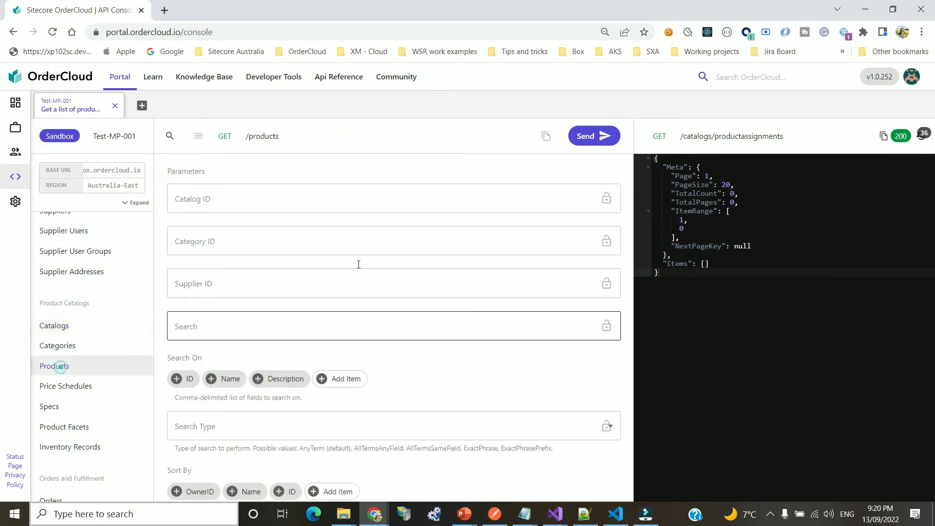
pyautogui.click(595, 135)
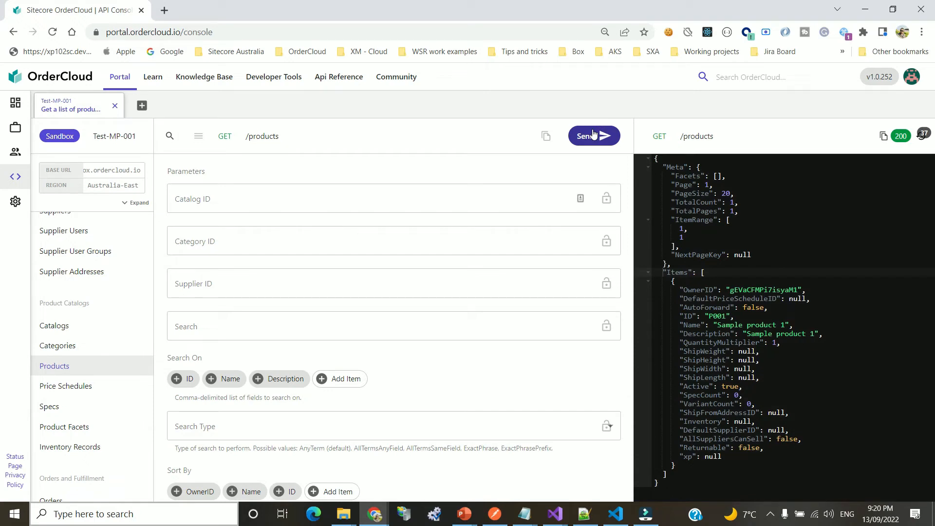
pyautogui.doubleClick(715, 319)
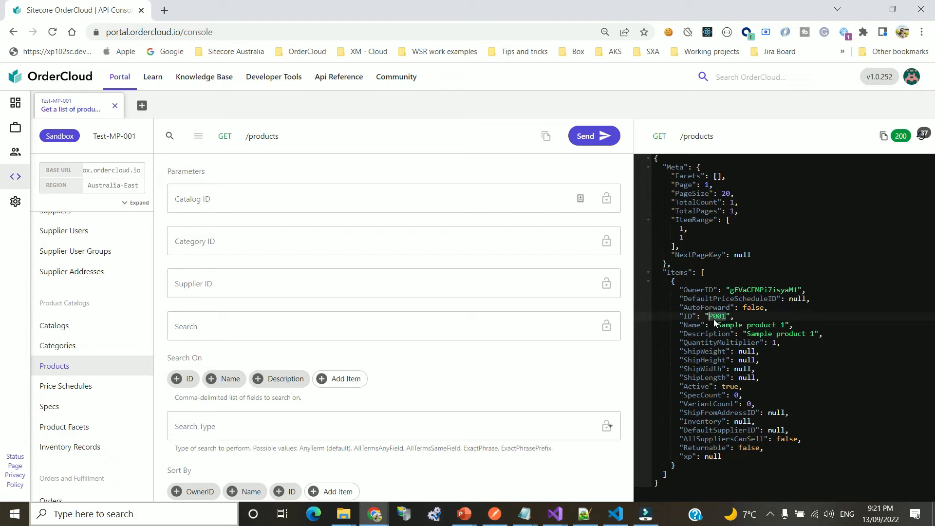
pyautogui.click(63, 334)
pyautogui.click(272, 137)
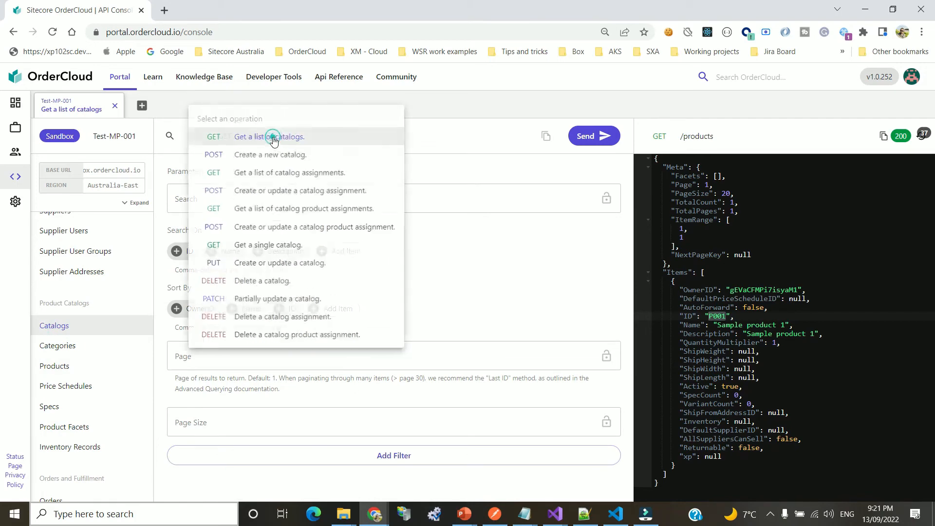
# Check catalog product assignments, then list catalogs and copy the buyer_organisation catalog ID
pyautogui.click(276, 209)
pyautogui.click(598, 135)
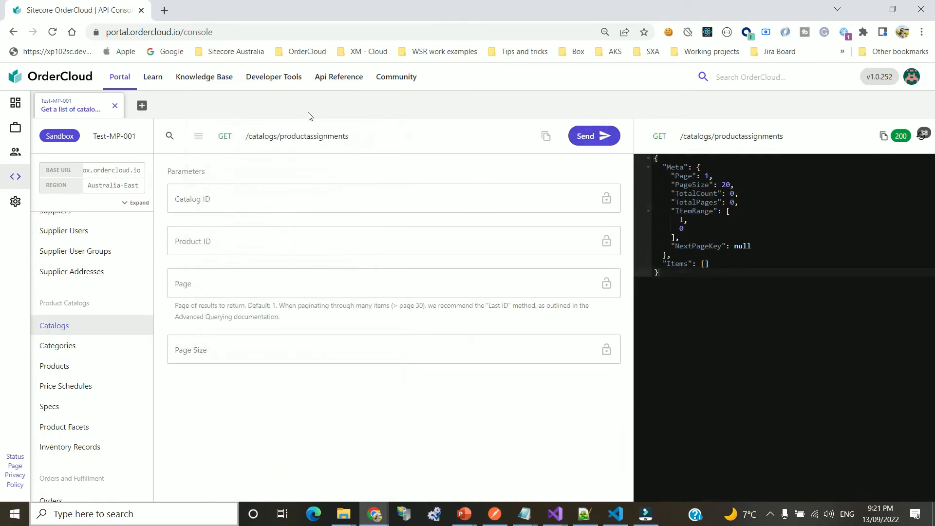
pyautogui.click(294, 137)
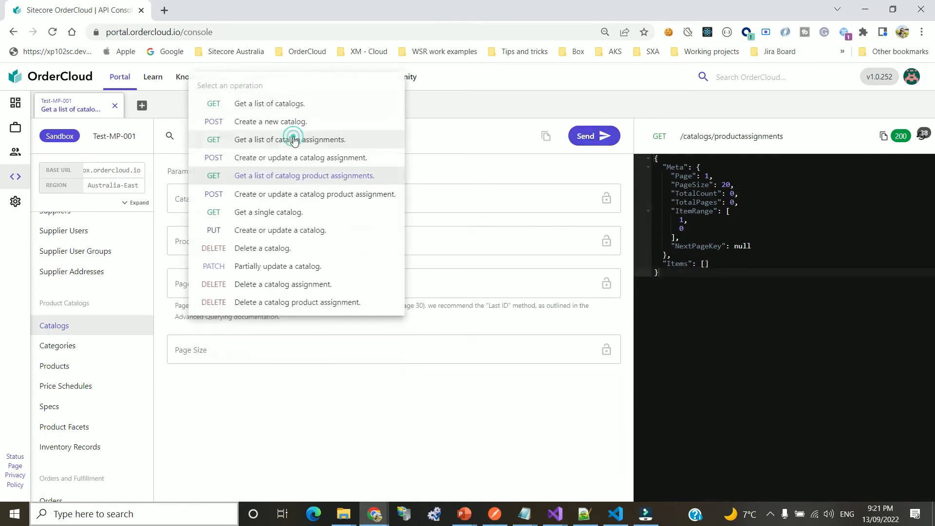
pyautogui.click(360, 195)
pyautogui.click(249, 208)
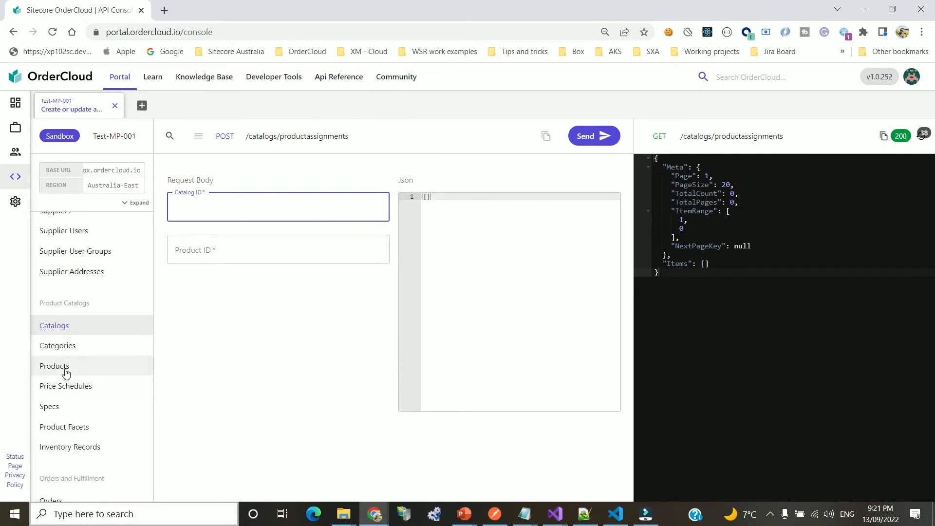
pyautogui.click(297, 139)
pyautogui.click(293, 100)
pyautogui.click(600, 135)
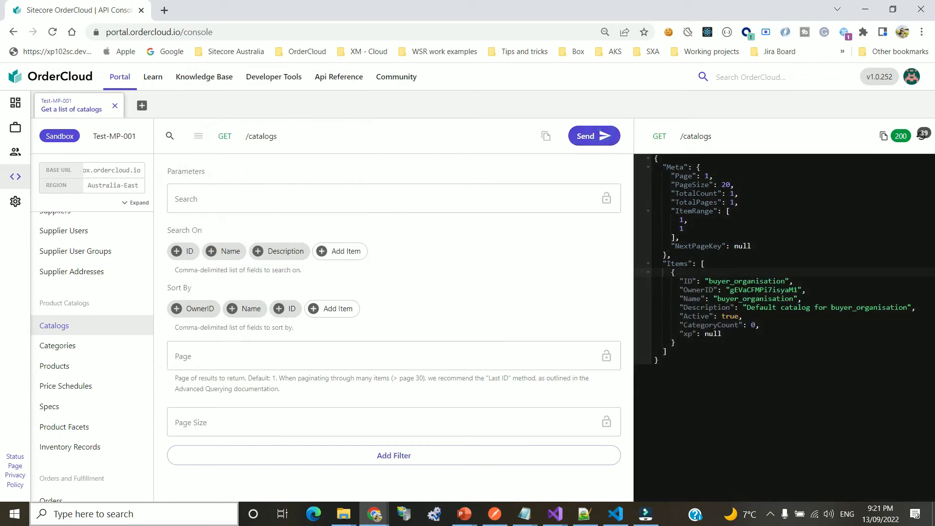
pyautogui.doubleClick(735, 281)
pyautogui.hotkey('ctrl', 'c')
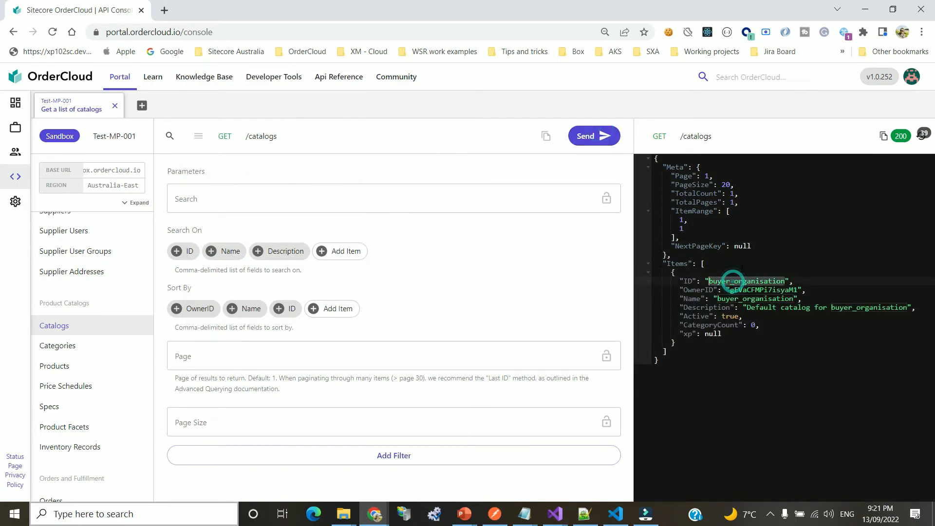
# Paste buyer_organisation as the assignment's Catalog ID, then list products and pick out P001
pyautogui.click(271, 140)
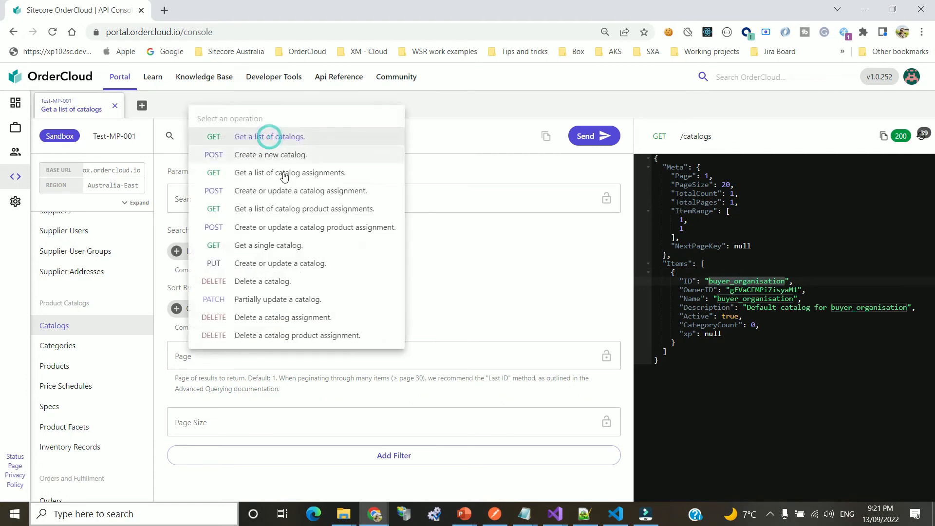
pyautogui.click(297, 229)
pyautogui.click(258, 213)
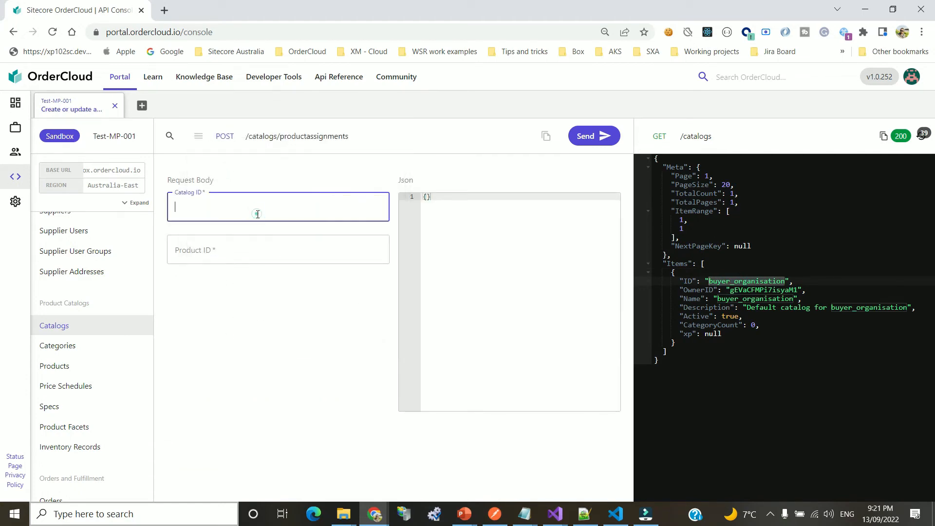
pyautogui.hotkey('ctrl', 'v')
pyautogui.click(234, 245)
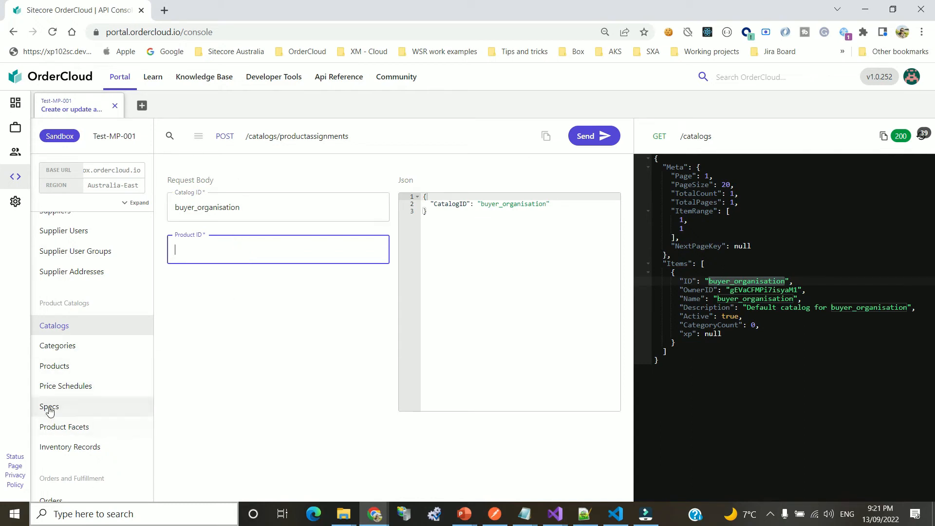
pyautogui.click(54, 369)
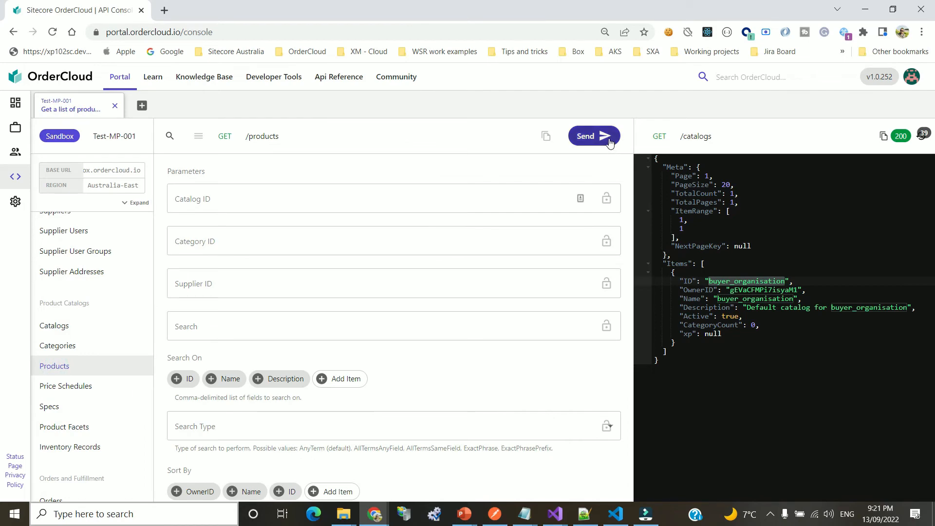
pyautogui.click(608, 140)
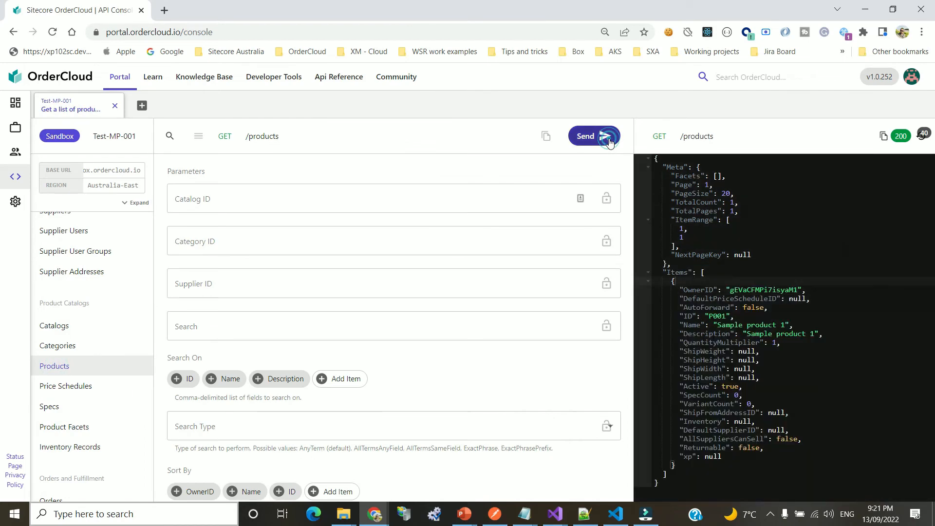
pyautogui.doubleClick(716, 317)
# Send a catalog product assignment with Catalog ID buyer_organisation and Product ID P001
pyautogui.click(56, 330)
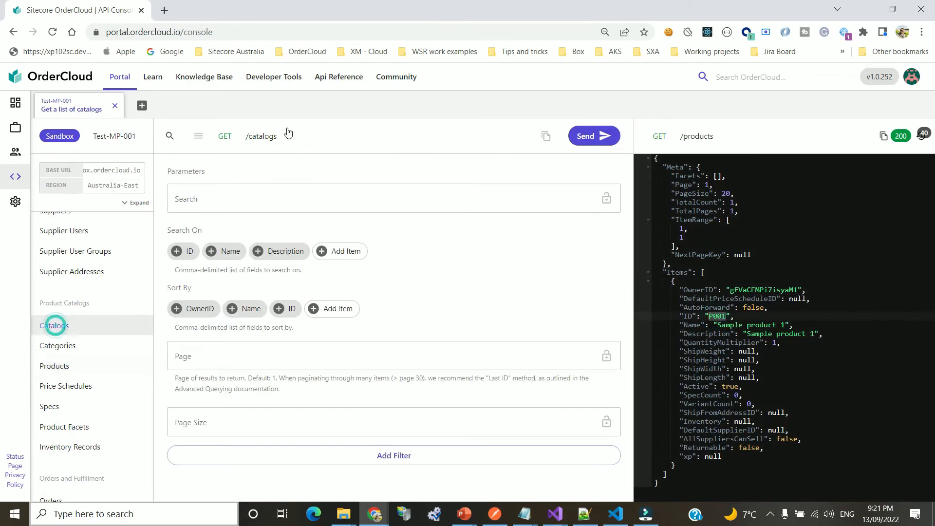
pyautogui.click(273, 133)
pyautogui.click(299, 233)
pyautogui.click(215, 208)
pyautogui.write('buyer_organisation')
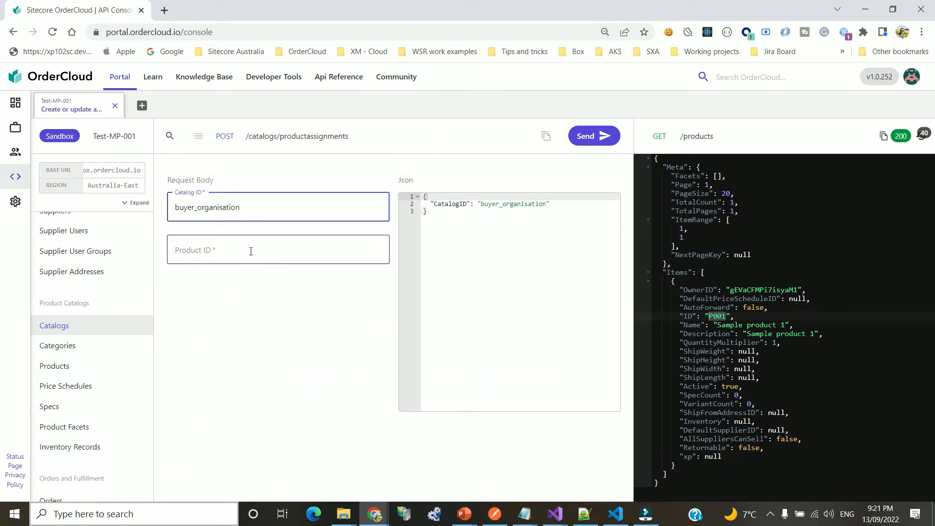
pyautogui.doubleClick(210, 207)
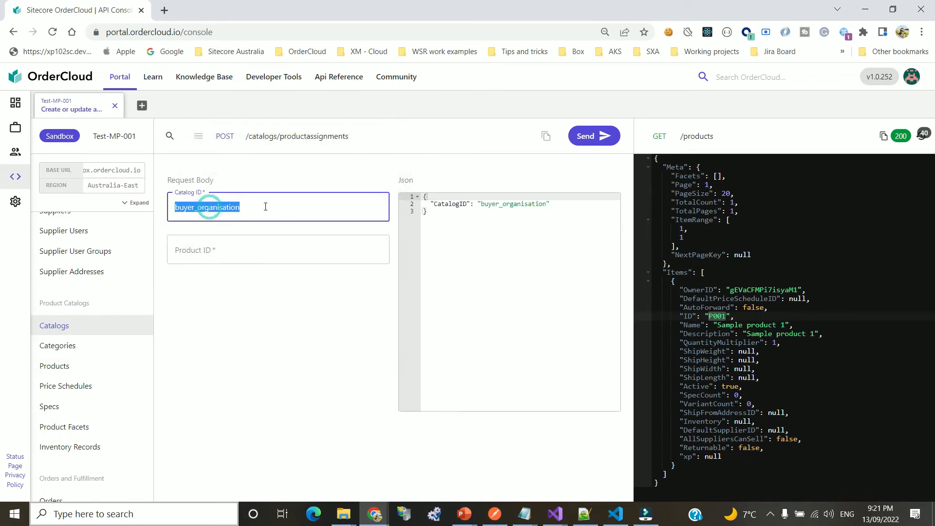
pyautogui.doubleClick(718, 318)
pyautogui.click(212, 251)
pyautogui.write('P001')
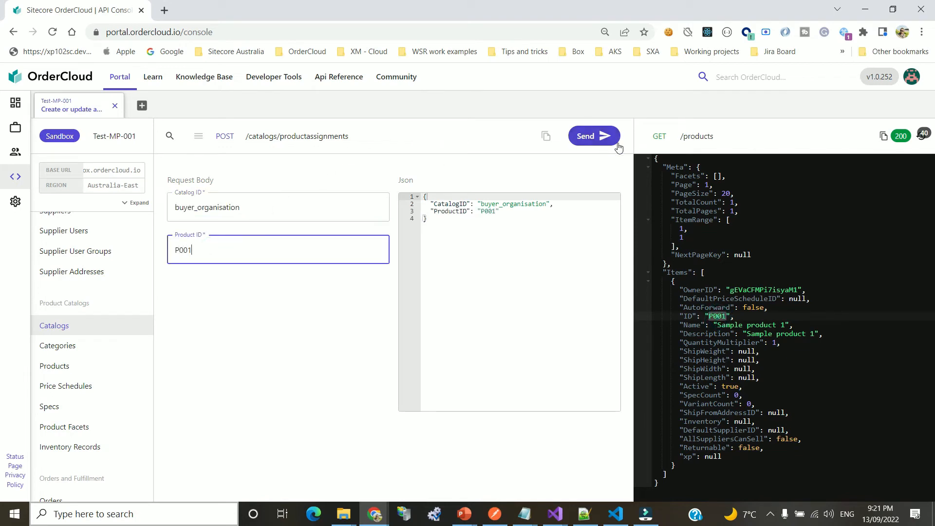
pyautogui.click(615, 142)
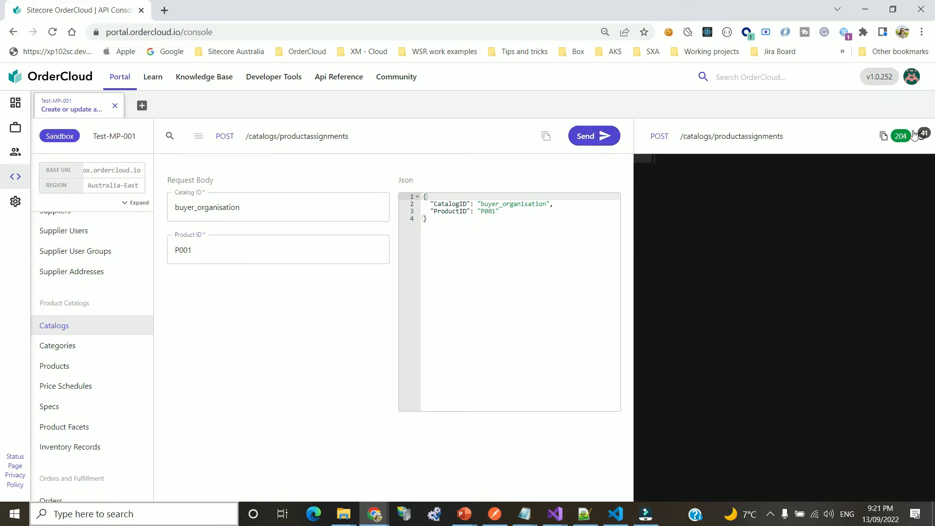
# Run GET /catalogs/productassignments and check the response pairs P001 with catalog buyer_organisation
pyautogui.click(334, 142)
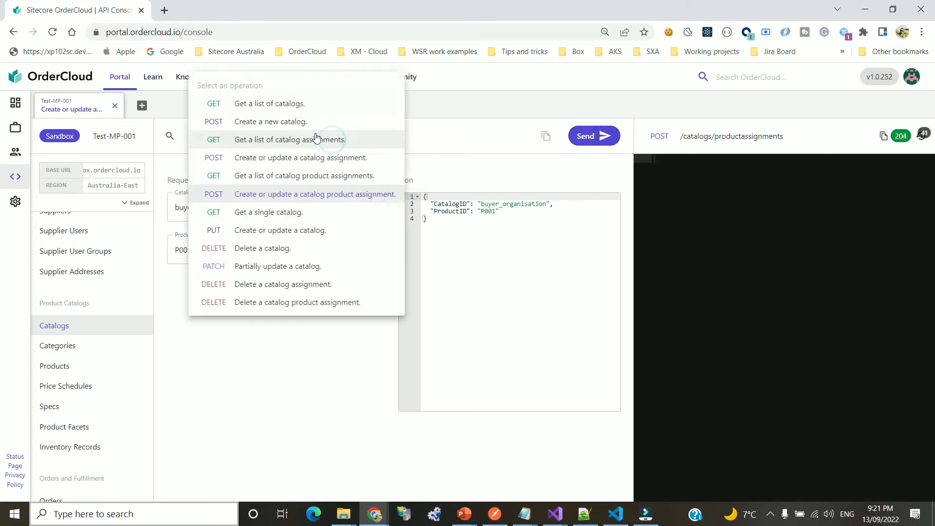
pyautogui.click(283, 176)
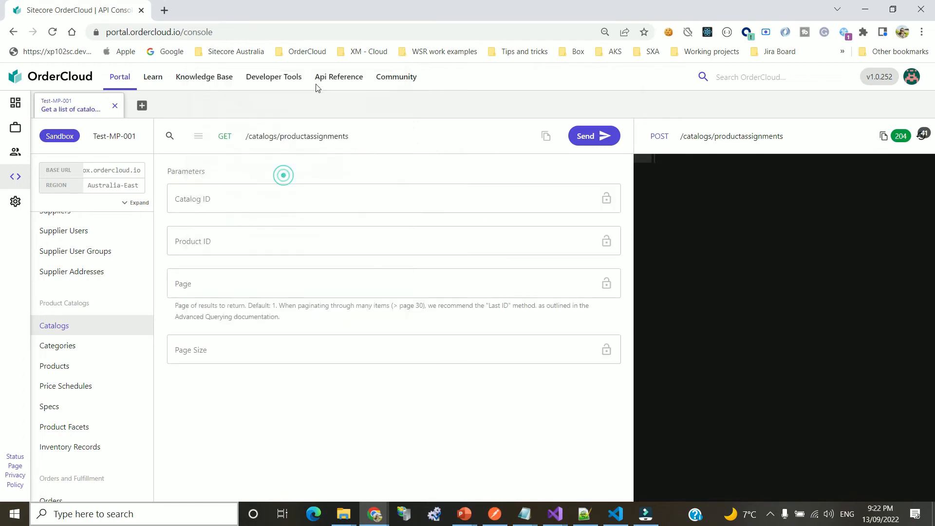
pyautogui.click(584, 143)
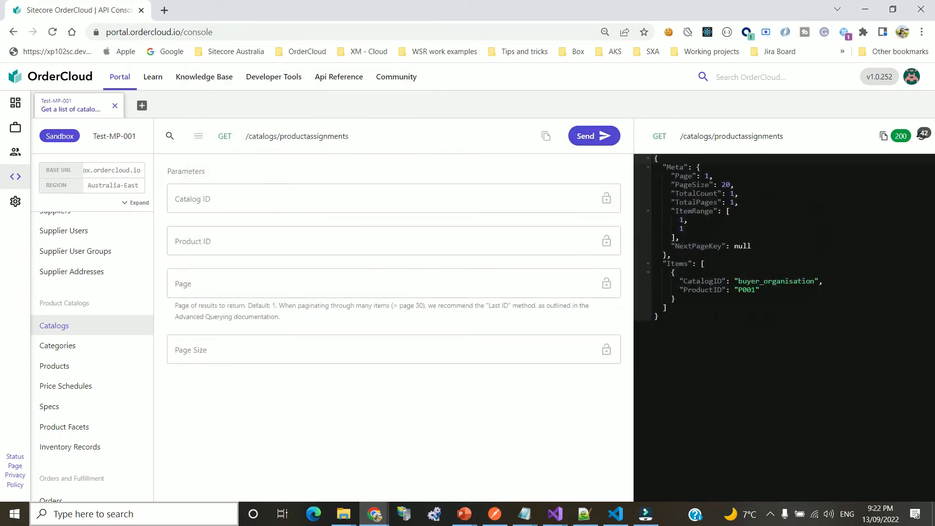
pyautogui.doubleClick(704, 281)
pyautogui.click(747, 290)
pyautogui.doubleClick(748, 290)
pyautogui.click(769, 302)
pyautogui.doubleClick(772, 281)
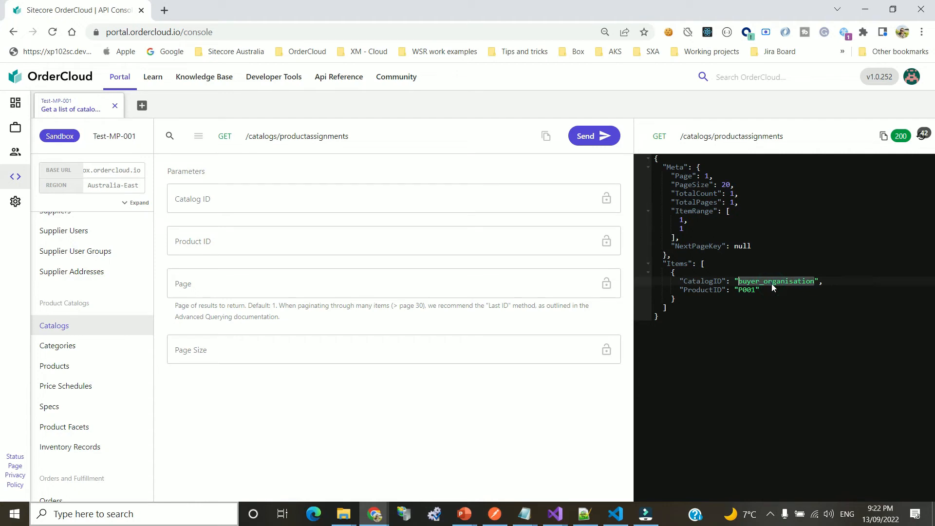
pyautogui.click(759, 309)
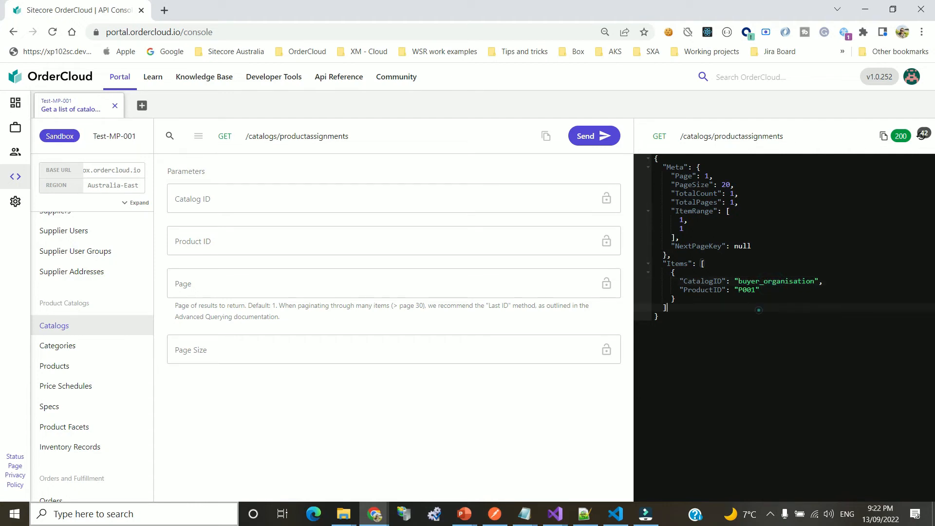
pyautogui.doubleClick(746, 291)
pyautogui.click(736, 301)
# Run GET /priceschedules and see it returns no items (TotalCount 0)
pyautogui.click(78, 384)
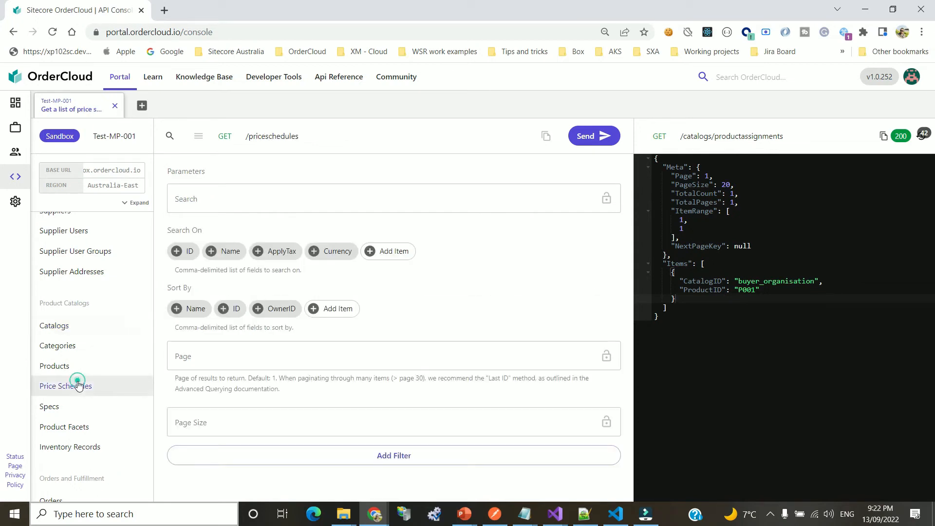
pyautogui.click(592, 139)
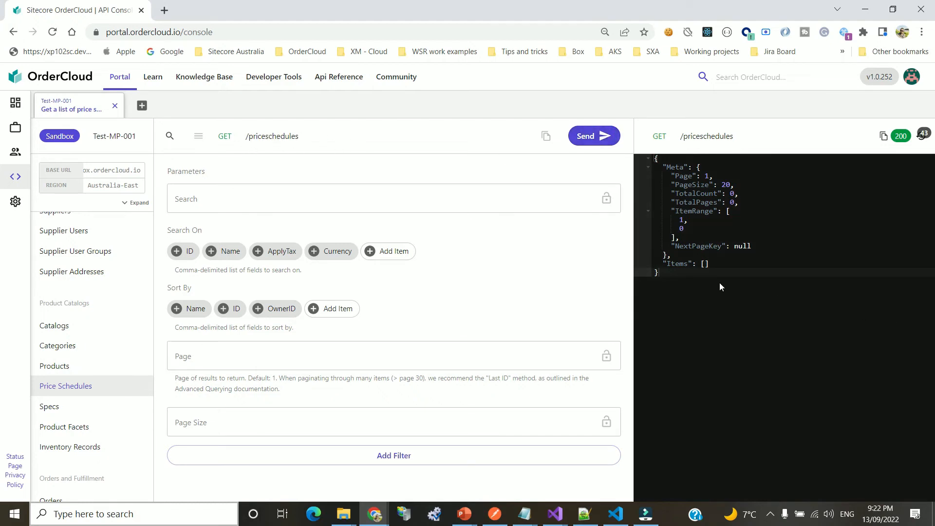
# Start a new price schedule with ID PR001 and name 'Generic Price for Shirt'
pyautogui.click(275, 136)
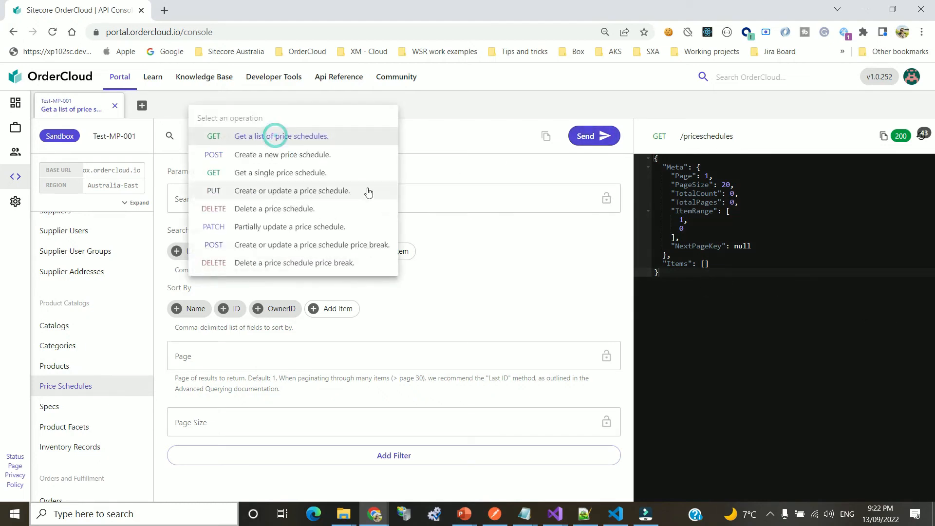
pyautogui.click(292, 154)
pyautogui.click(291, 204)
pyautogui.write('p')
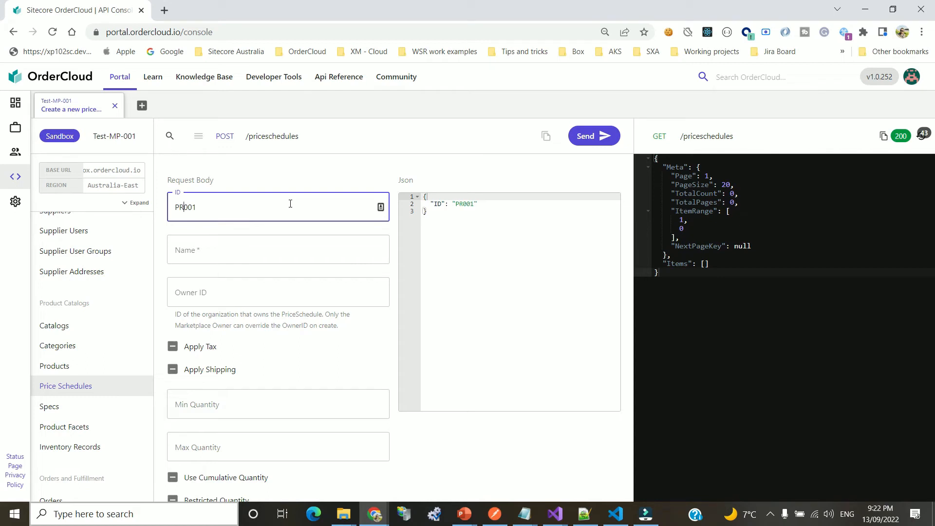
pyautogui.click(243, 254)
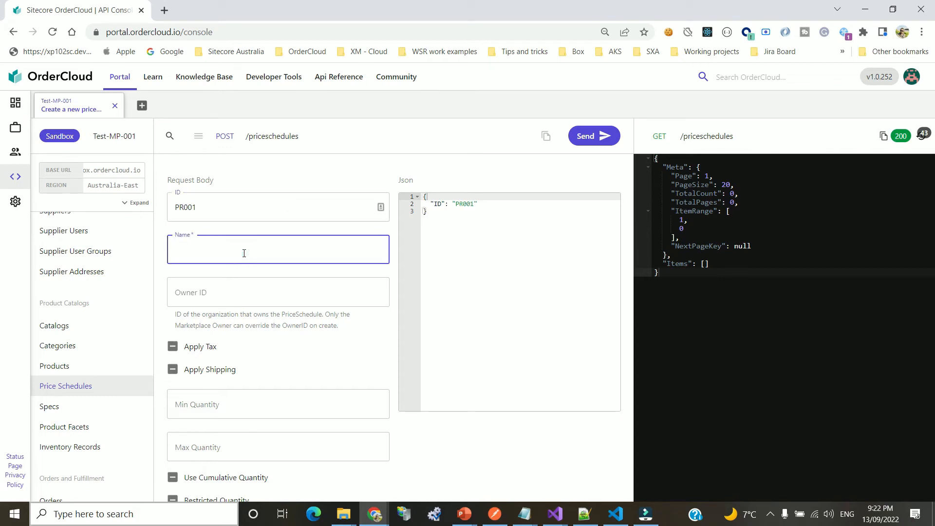
pyautogui.write('Generic Price for Shirt')
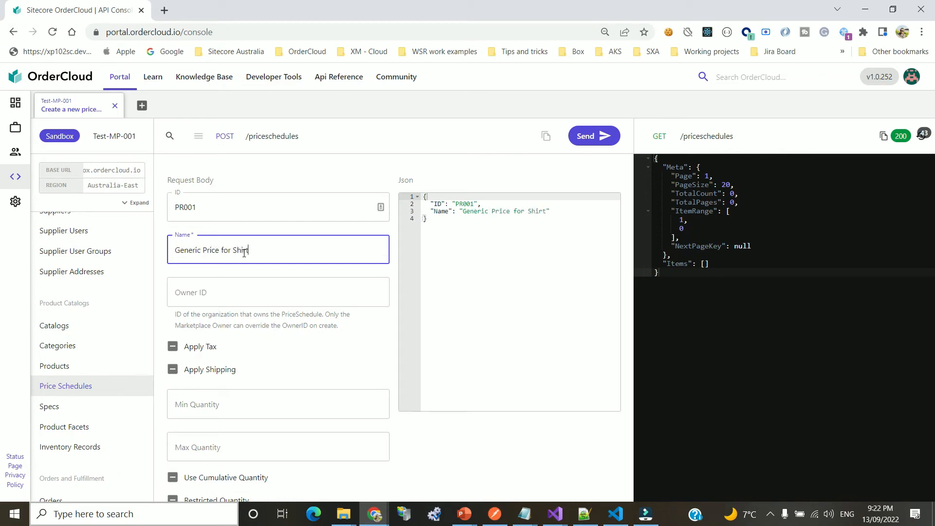
# Review the minimum quantity, maximum quantity and currency settings, then send the PR001 request
pyautogui.scroll(-1, 285, 360)
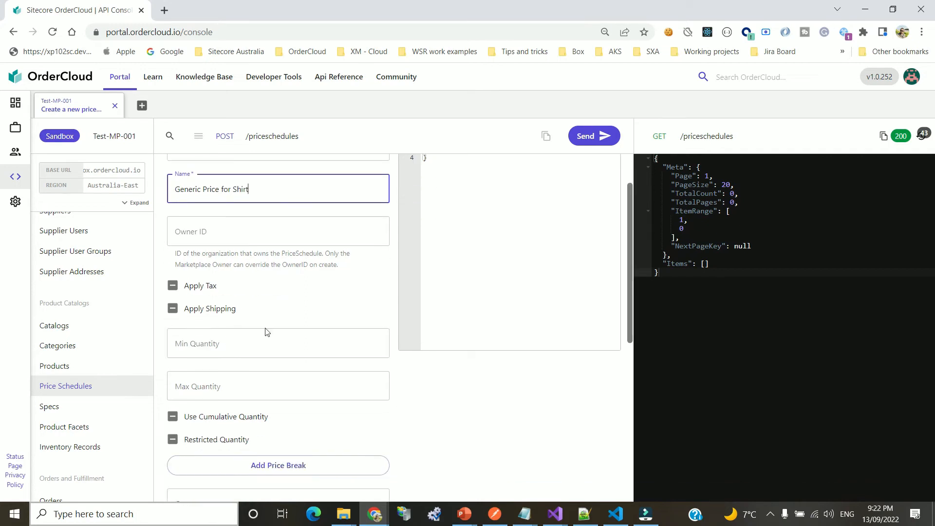
pyautogui.click(216, 348)
pyautogui.click(231, 392)
pyautogui.scroll(-2, 287, 355)
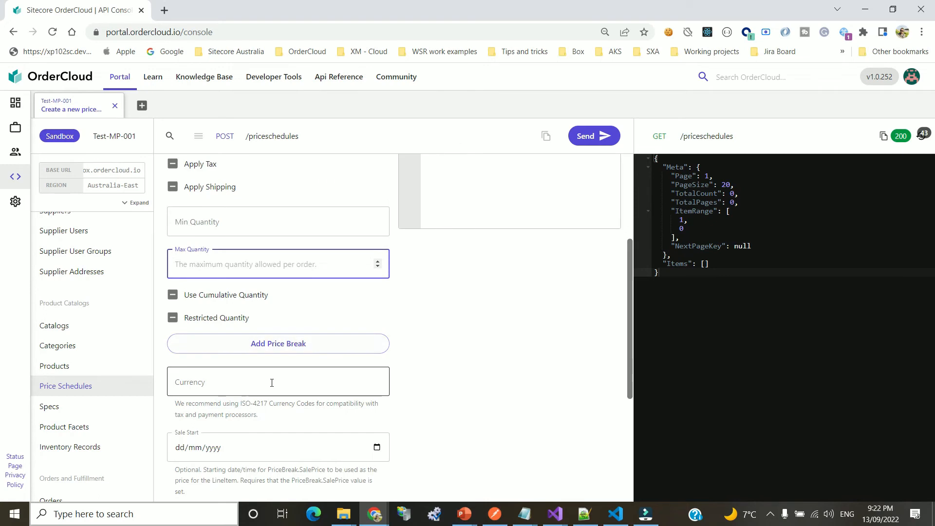
pyautogui.scroll(-2, 263, 370)
pyautogui.click(214, 255)
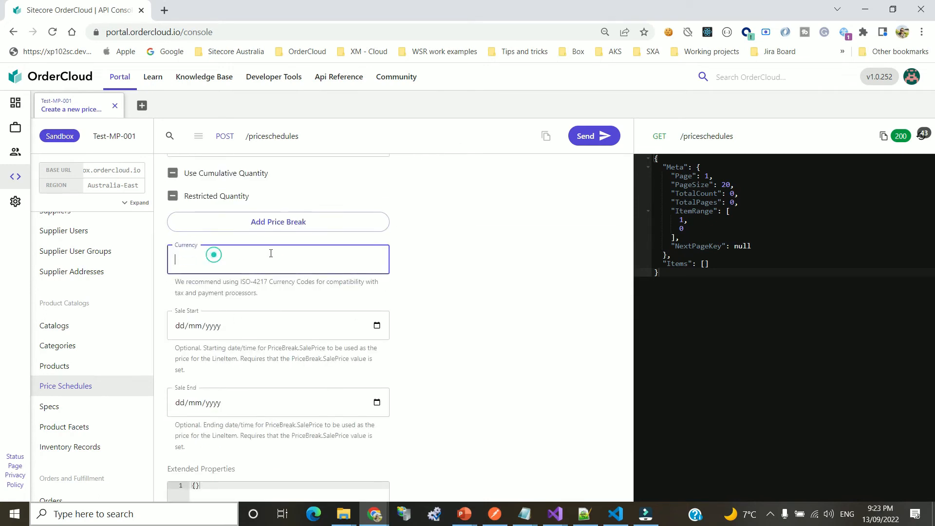
pyautogui.scroll(-2, 334, 323)
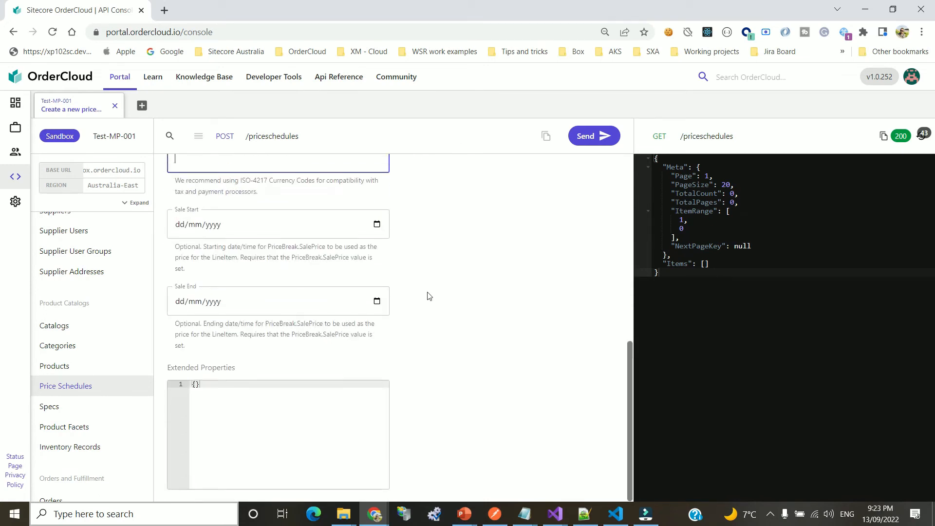
pyautogui.click(588, 138)
pyautogui.scroll(5, 374, 234)
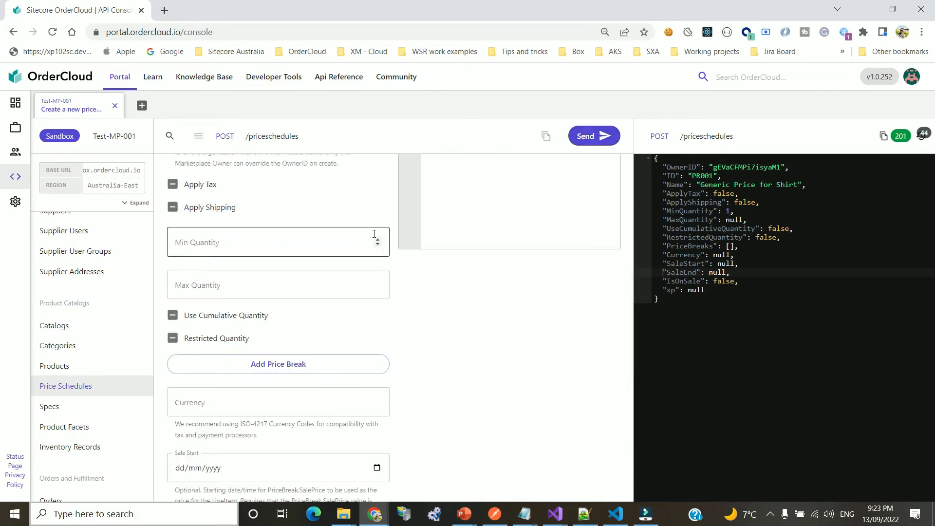
# Inspect PR001's empty PriceBreaks in the create response and bring up the price schedule operations list
pyautogui.doubleClick(689, 246)
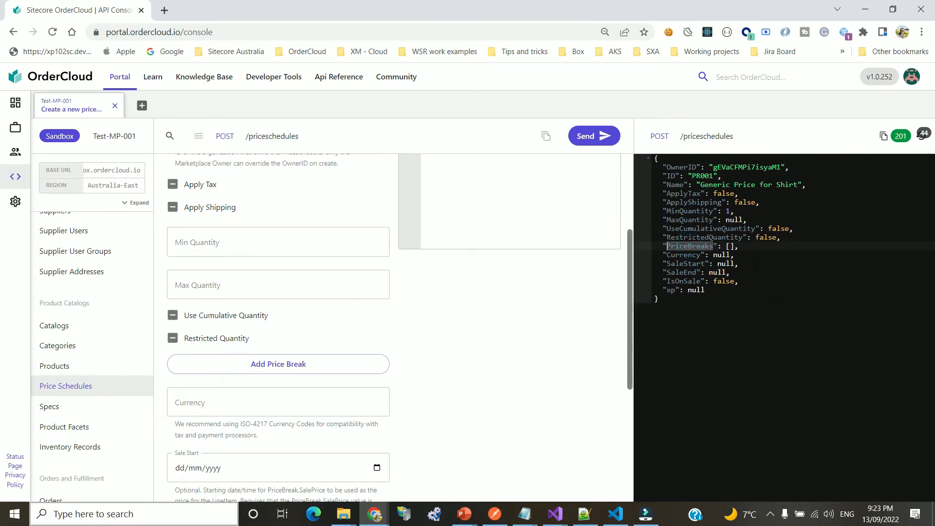
pyautogui.scroll(3, 386, 288)
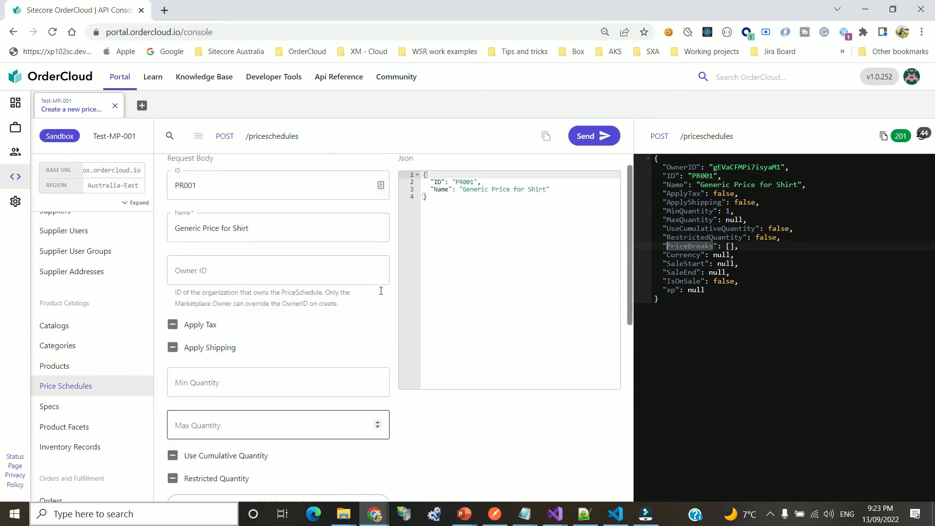
pyautogui.scroll(-6, 292, 334)
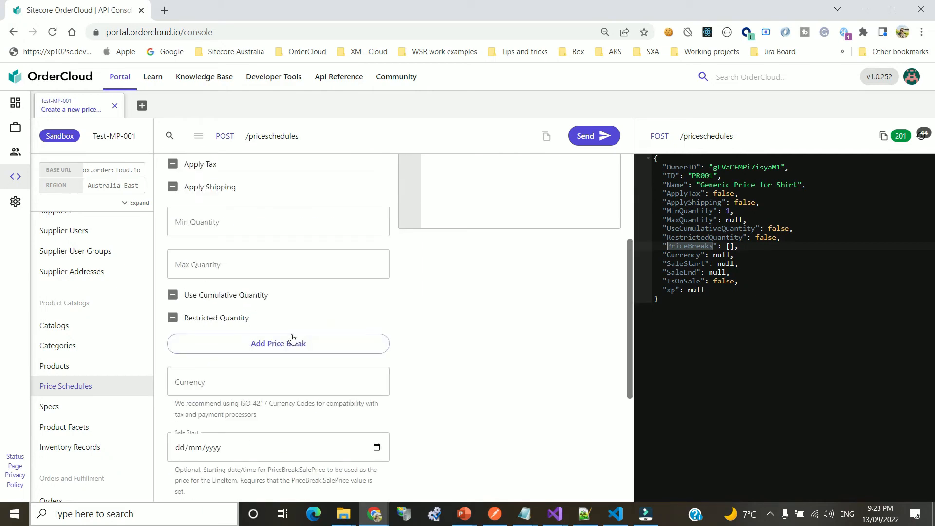
pyautogui.scroll(-2, 292, 363)
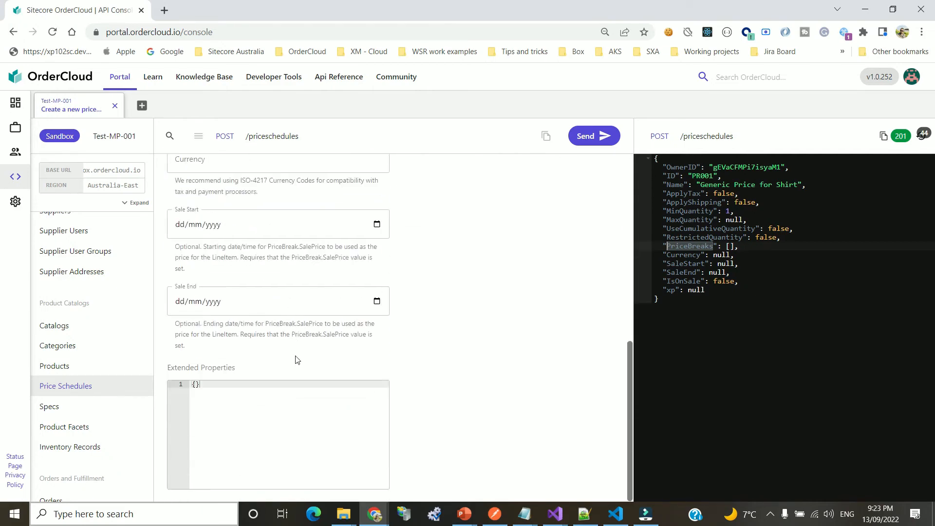
pyautogui.scroll(6, 297, 361)
pyautogui.scroll(2, 299, 359)
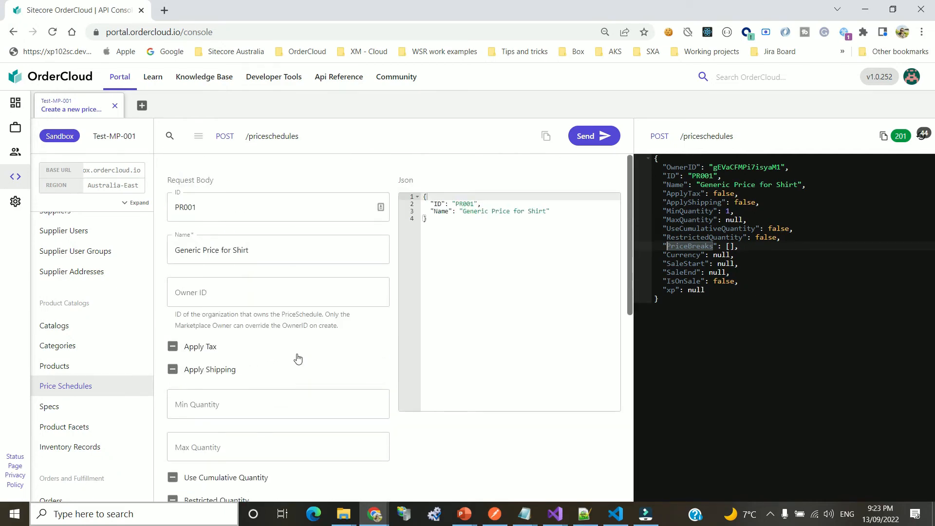
pyautogui.scroll(-2, 297, 350)
pyautogui.scroll(2, 296, 346)
pyautogui.scroll(-4, 293, 364)
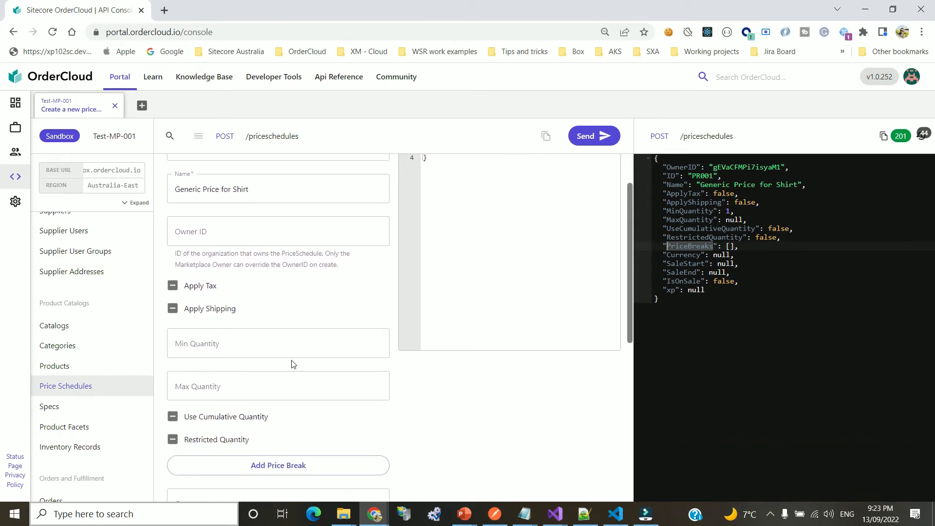
pyautogui.scroll(-5, 371, 368)
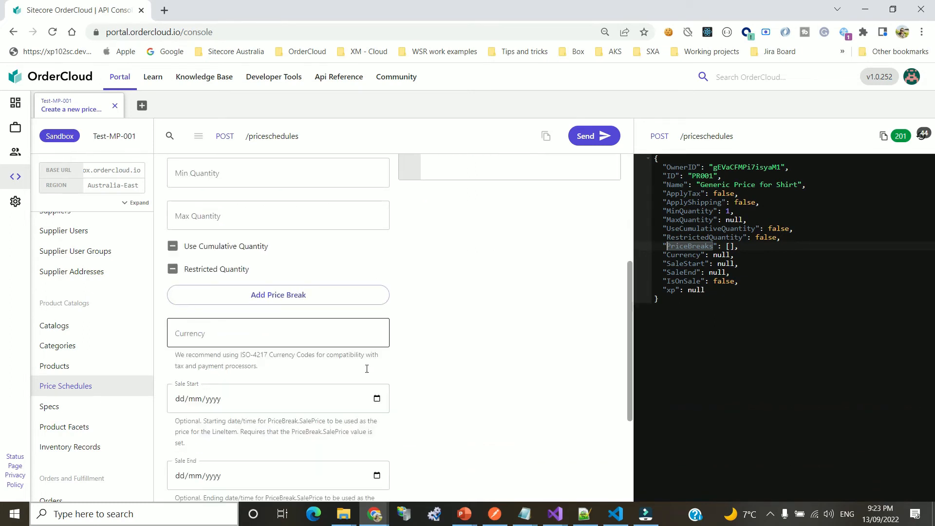
pyautogui.scroll(10, 368, 373)
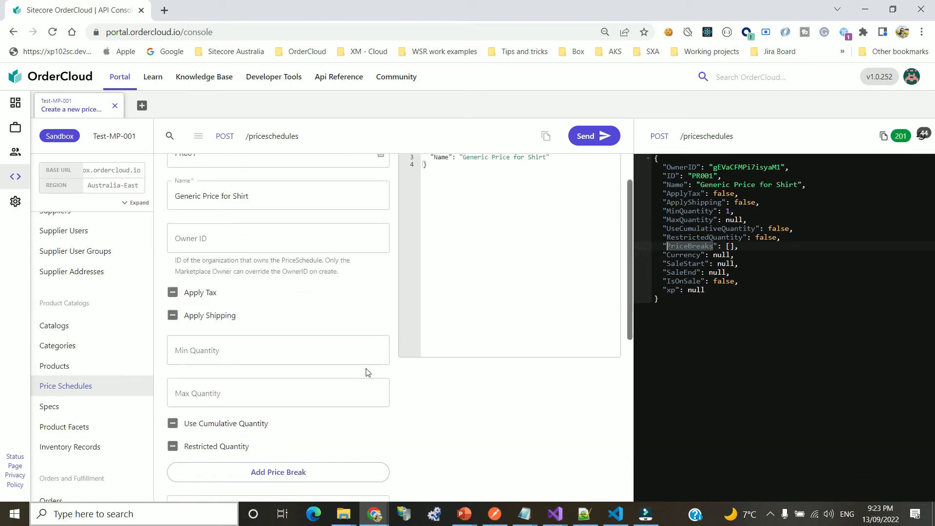
pyautogui.click(275, 137)
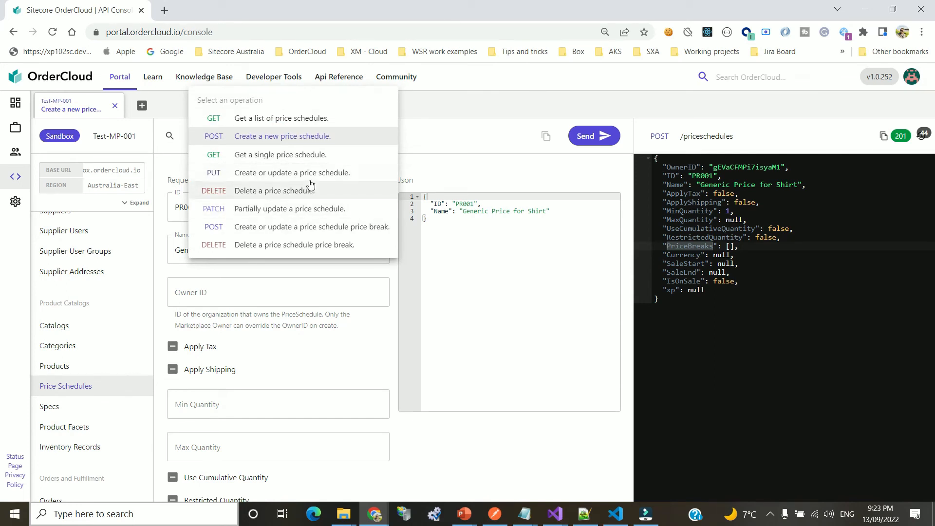
# Choose the PUT price schedule operation and fill in ID PR001 and name 'Generic Price for Shirt'
pyautogui.click(298, 174)
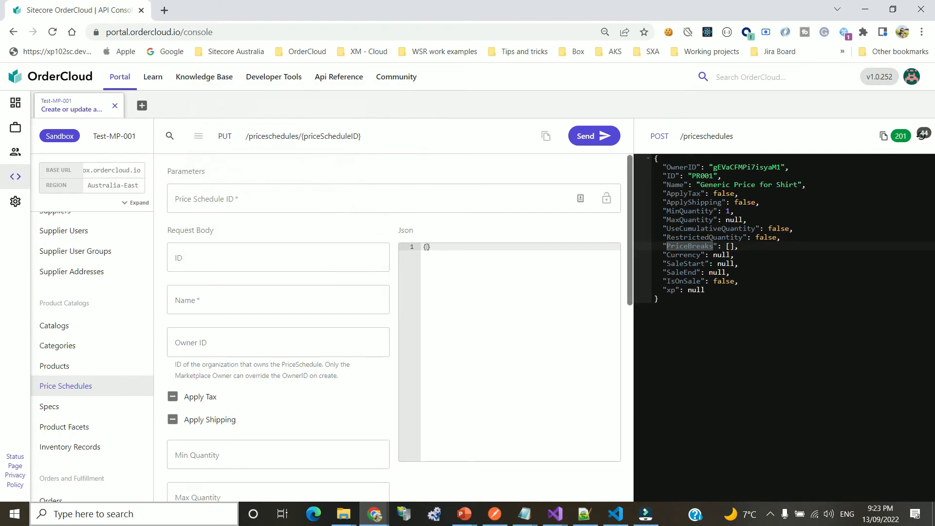
pyautogui.doubleClick(702, 176)
pyautogui.hotkey('ctrl', 'c')
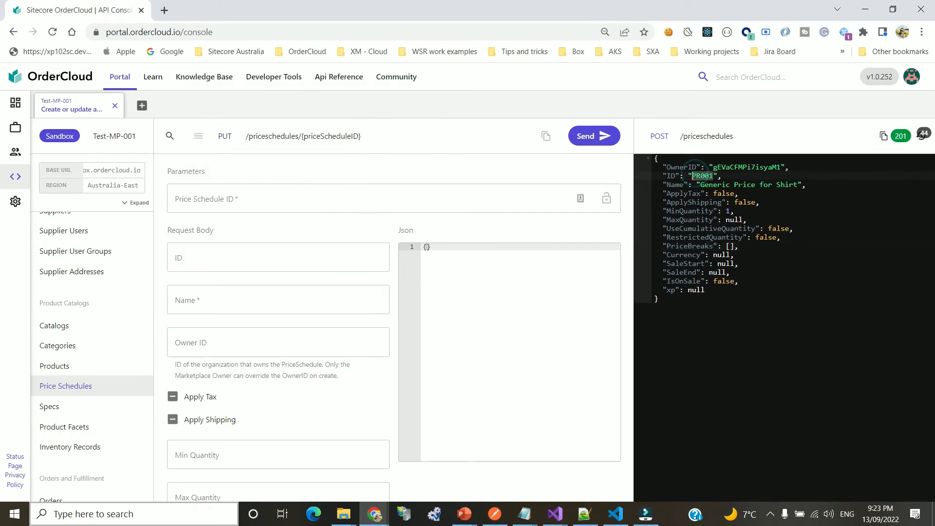
pyautogui.click(228, 204)
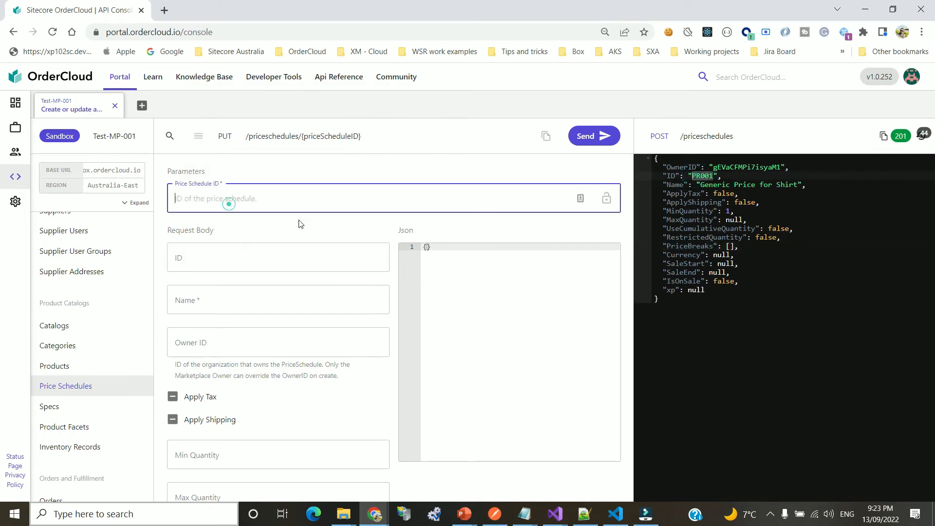
pyautogui.hotkey('ctrl', 'v')
pyautogui.click(255, 264)
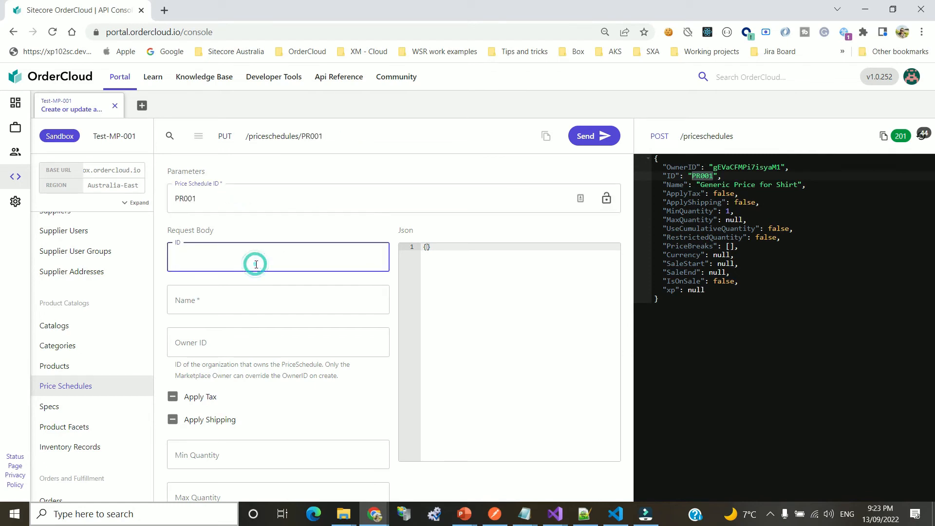
pyautogui.hotkey('ctrl', 'v')
pyautogui.click(702, 185)
pyautogui.moveTo(700, 185); pyautogui.dragTo(799, 184)
pyautogui.hotkey('ctrl', 'c')
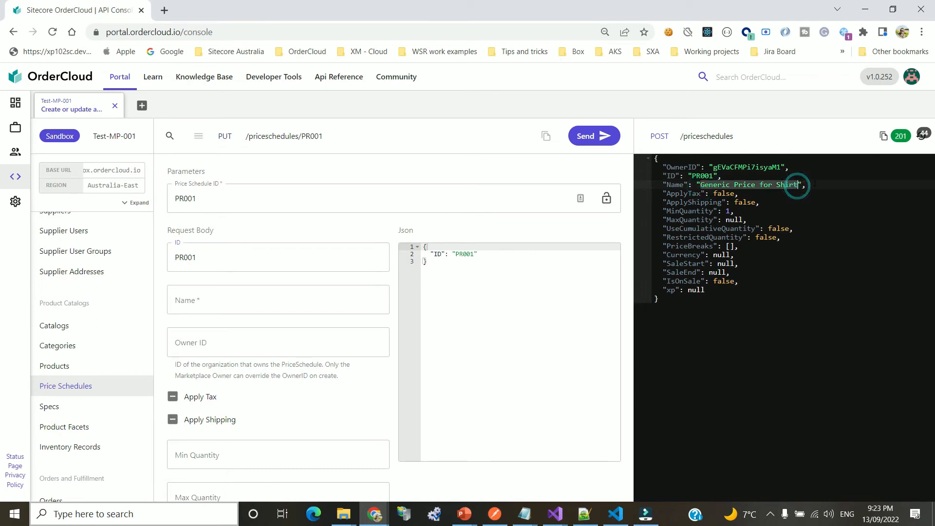
pyautogui.click(226, 298)
pyautogui.hotkey('ctrl', 'v')
# Set MinQuantity to 1 and MaxQuantity to 12
pyautogui.scroll(-1, 370, 331)
pyautogui.scroll(-1, 360, 344)
pyautogui.click(271, 333)
pyautogui.write('1')
pyautogui.click(262, 375)
pyautogui.write('1')
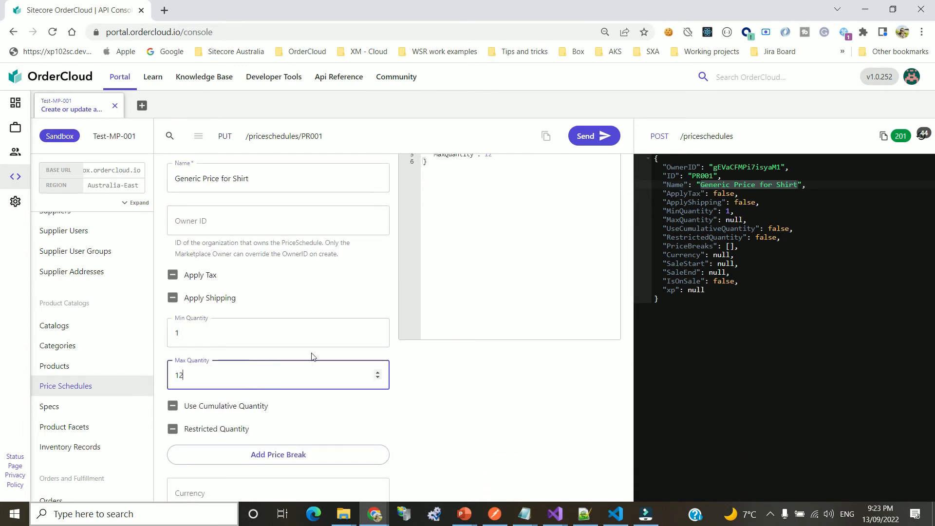
# Add a price break with quantity 1, price 50 and sale price 45
pyautogui.scroll(-2, 311, 357)
pyautogui.click(302, 336)
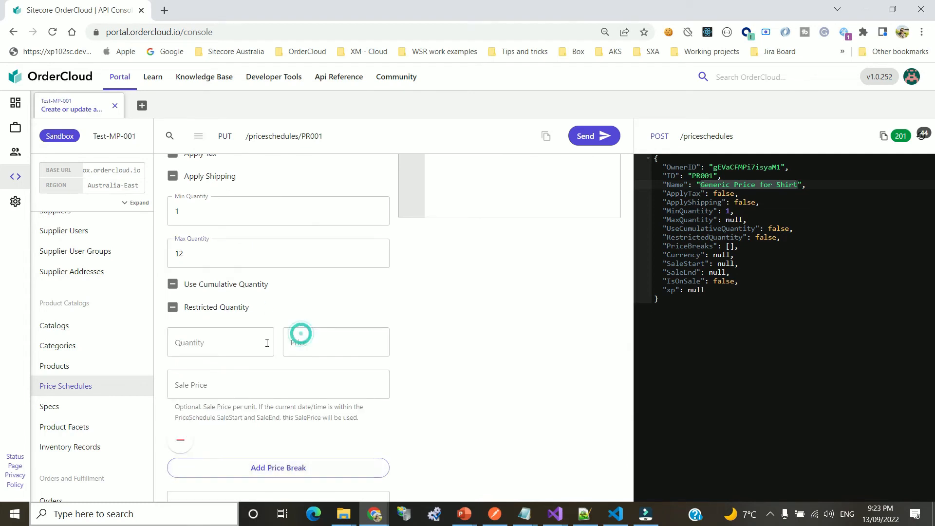
pyautogui.click(241, 335)
pyautogui.write('1')
pyautogui.click(345, 340)
pyautogui.write('50')
pyautogui.click(475, 369)
pyautogui.scroll(-1, 475, 368)
pyautogui.click(188, 327)
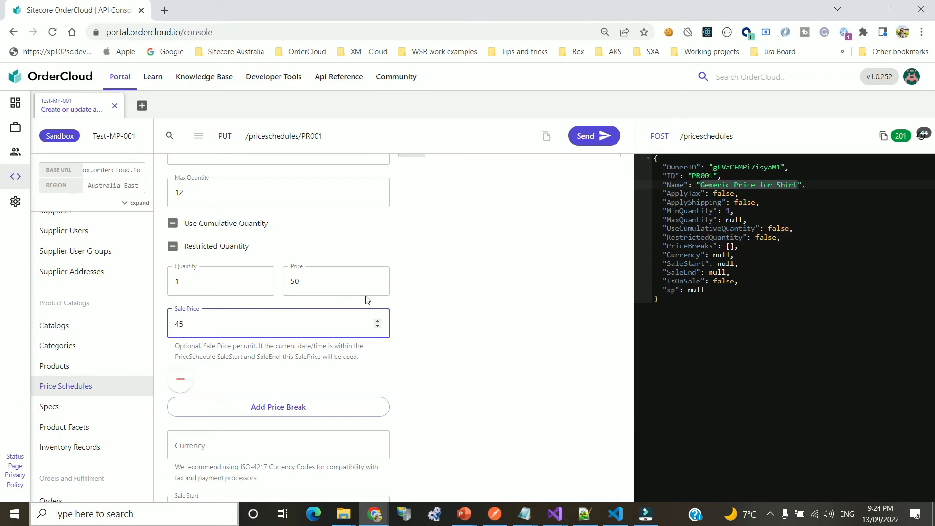
pyautogui.click(490, 324)
# Review the request body and send the PUT update for PR001
pyautogui.scroll(-2, 497, 326)
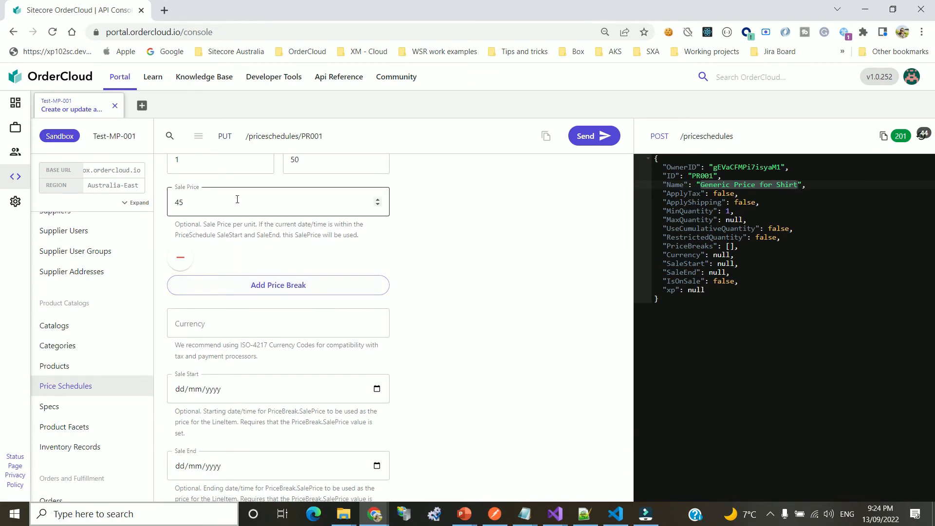
pyautogui.scroll(1, 303, 256)
pyautogui.scroll(2, 303, 255)
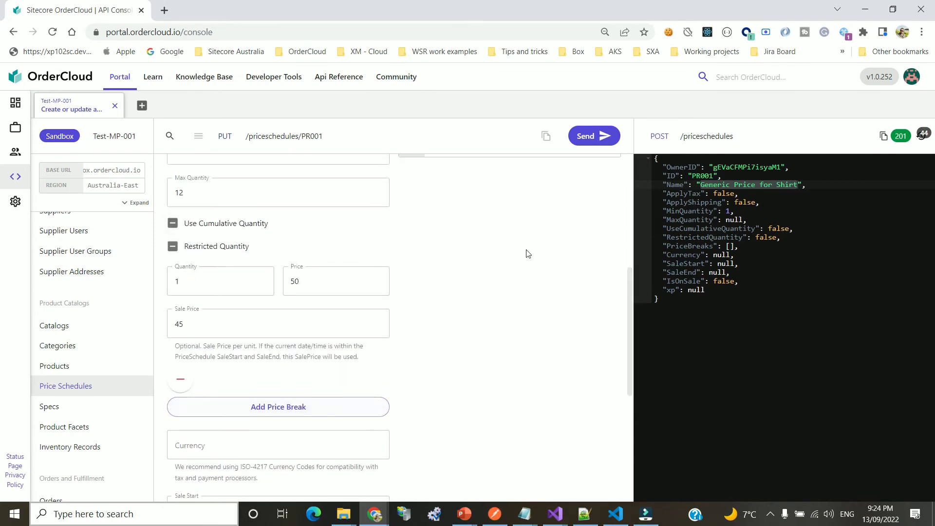
pyautogui.scroll(-2, 423, 314)
pyautogui.scroll(-3, 442, 311)
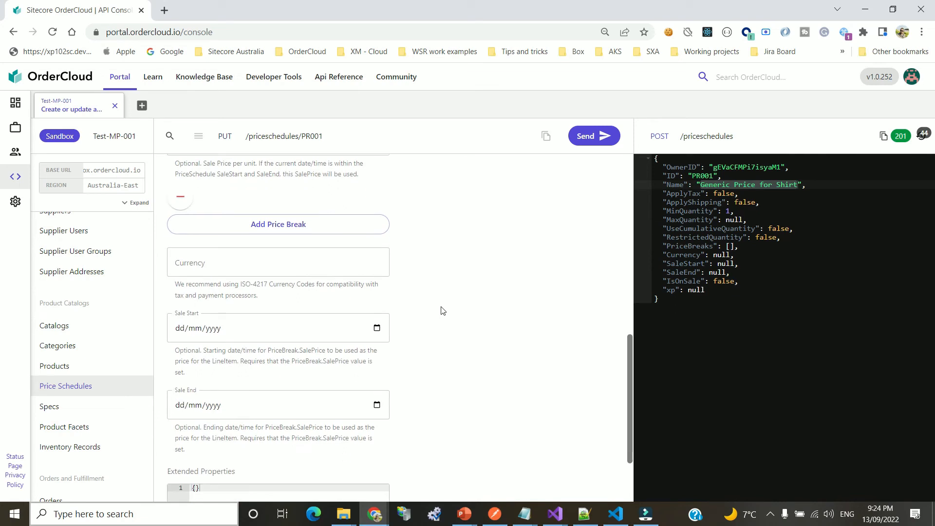
pyautogui.click(601, 137)
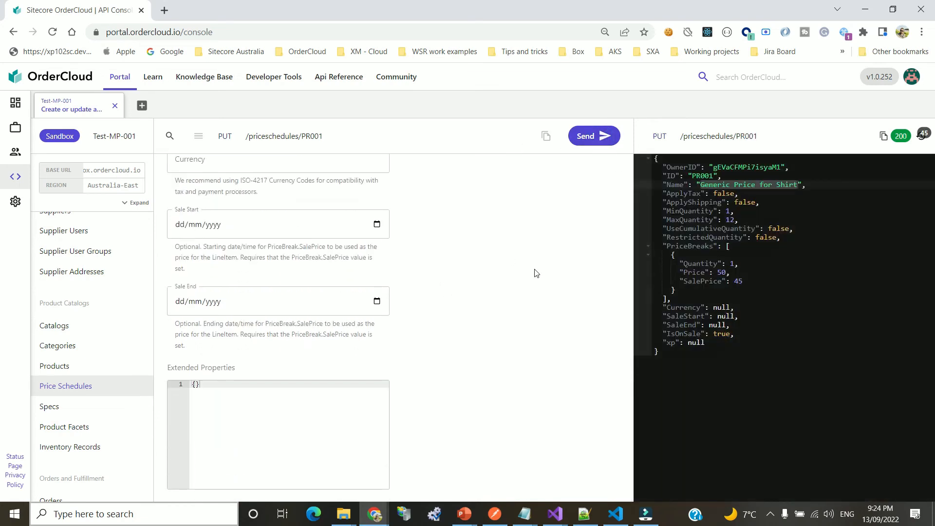
# Check PR001's saved MinQuantity, MaxQuantity 12 and price break 50/45, then show the operations list
pyautogui.click(781, 269)
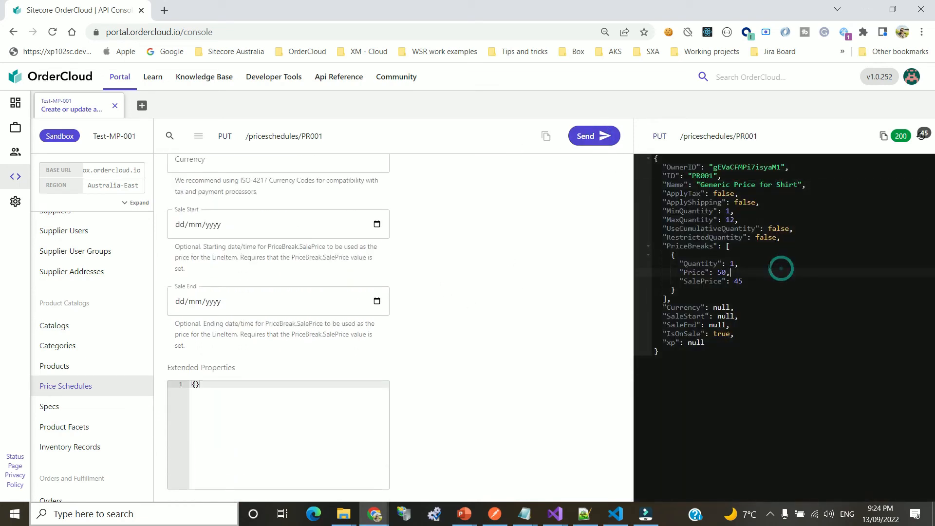
pyautogui.click(702, 176)
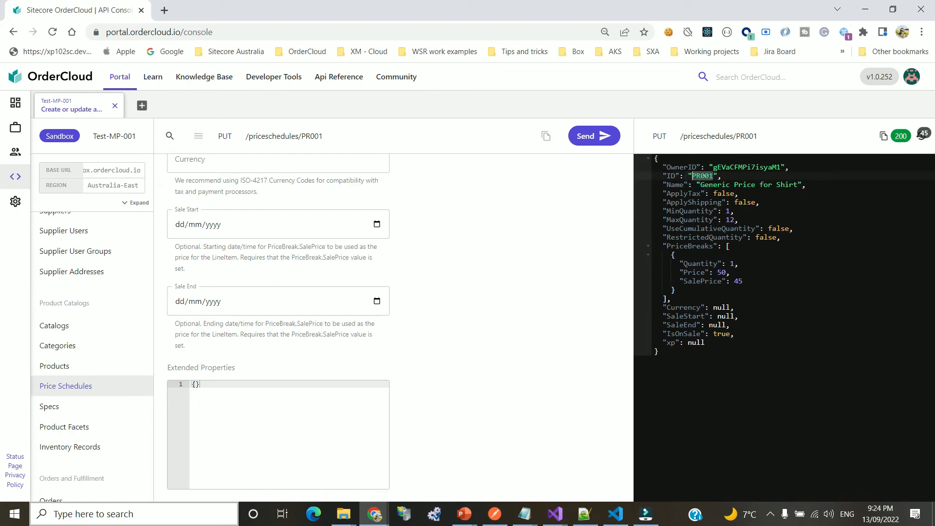
pyautogui.click(772, 211)
pyautogui.doubleClick(684, 211)
pyautogui.click(751, 202)
pyautogui.doubleClick(684, 219)
pyautogui.click(795, 250)
pyautogui.doubleClick(700, 246)
pyautogui.click(784, 273)
pyautogui.moveTo(680, 264); pyautogui.dragTo(811, 292)
pyautogui.click(811, 299)
pyautogui.click(298, 138)
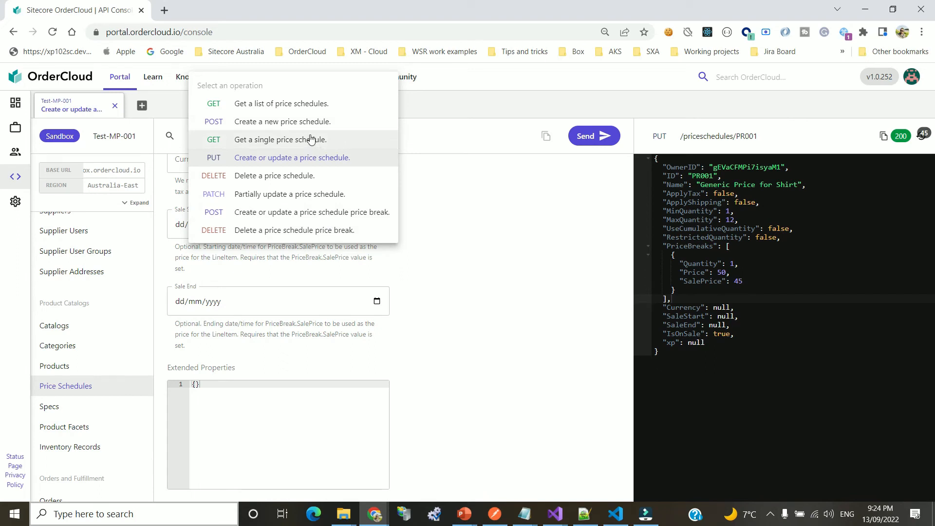
# Move the console from Price Schedules to Products and show the product operations list
pyautogui.click(475, 230)
pyautogui.click(65, 363)
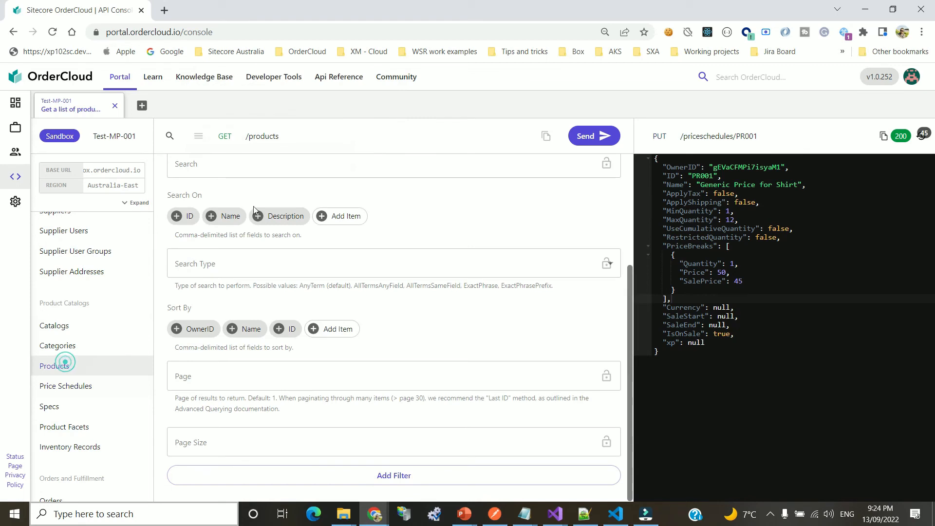
pyautogui.click(262, 140)
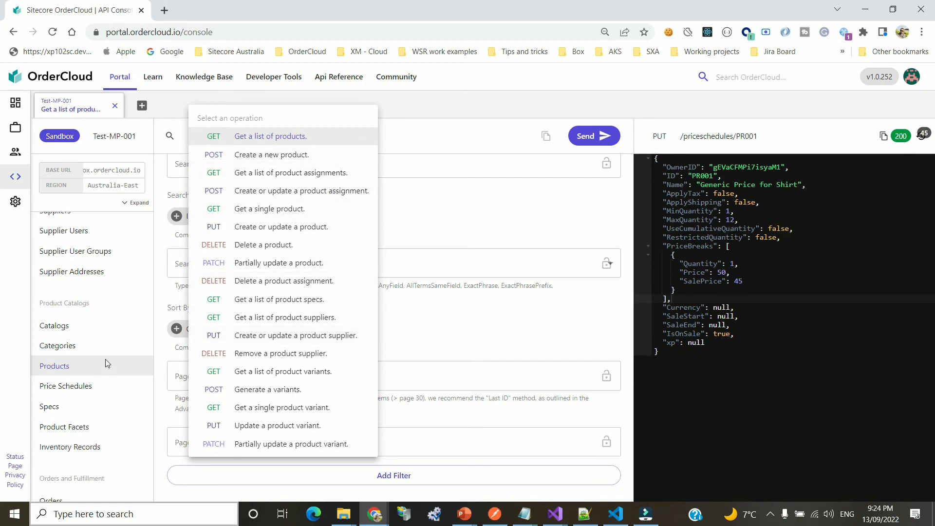
pyautogui.click(72, 388)
pyautogui.click(68, 395)
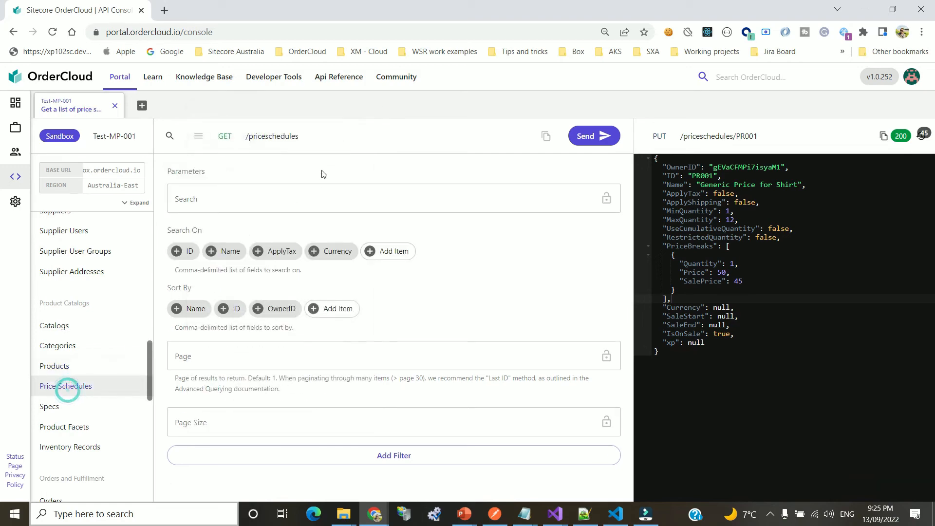
pyautogui.click(297, 138)
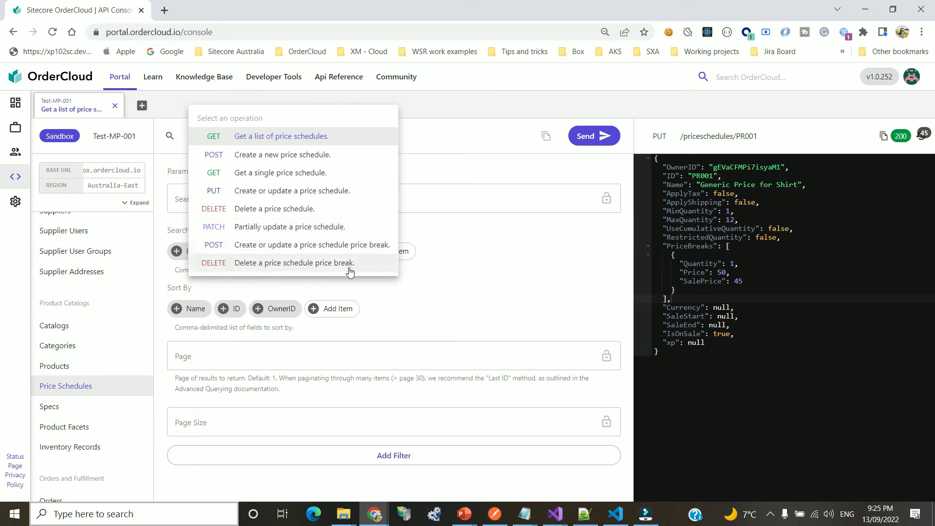
pyautogui.click(572, 274)
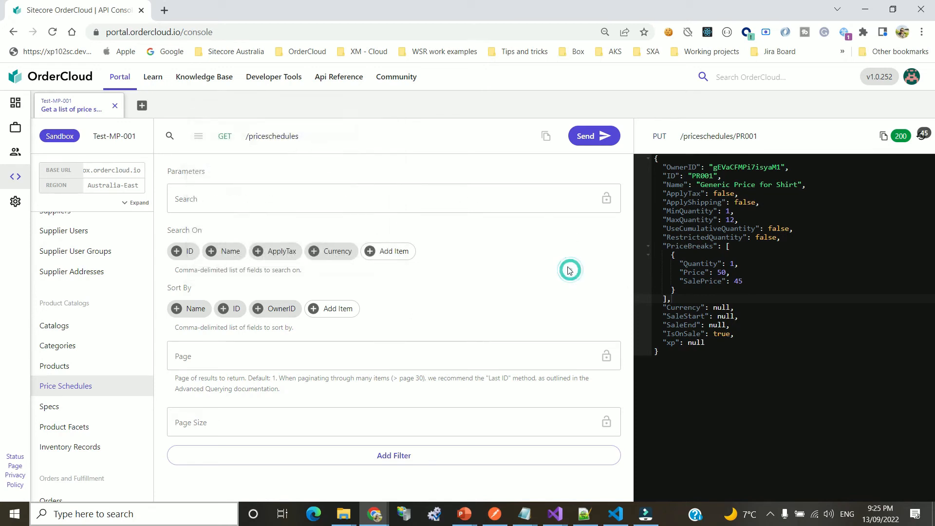
pyautogui.click(64, 365)
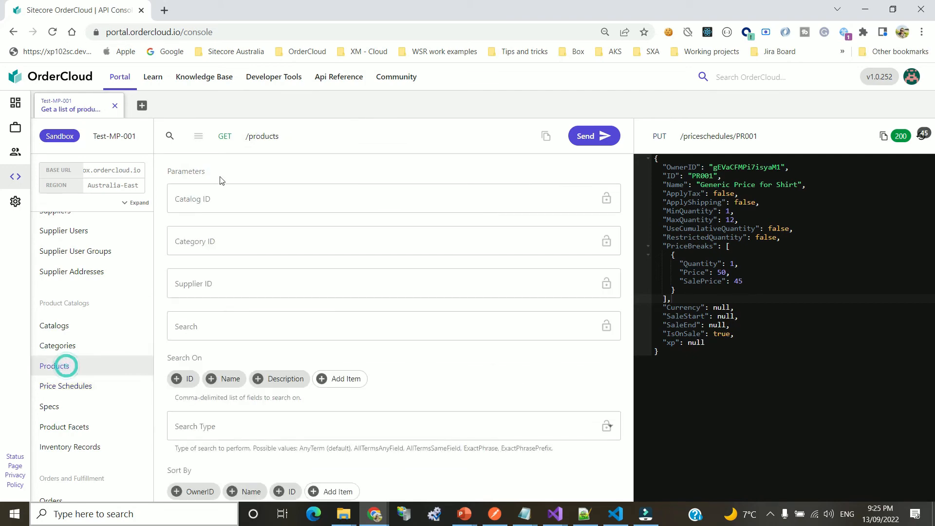
pyautogui.click(255, 138)
pyautogui.click(254, 136)
pyautogui.click(262, 132)
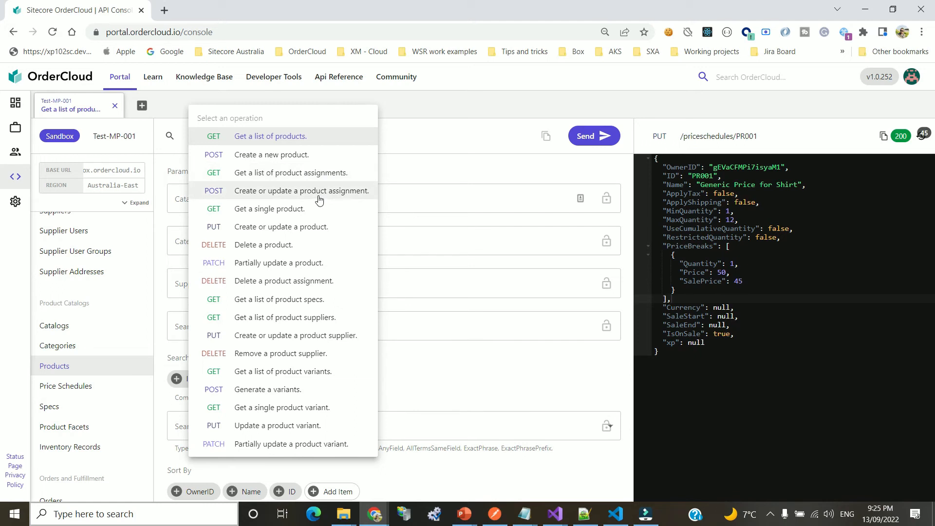
# Choose the product assignment operation and enter Price Schedule ID PR001 and Product ID P001
pyautogui.click(295, 193)
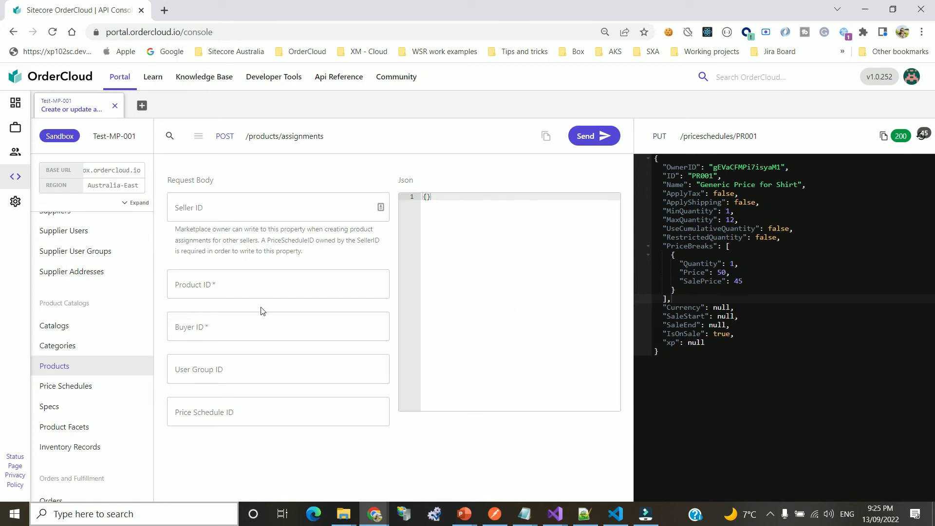
pyautogui.click(215, 285)
pyautogui.click(233, 410)
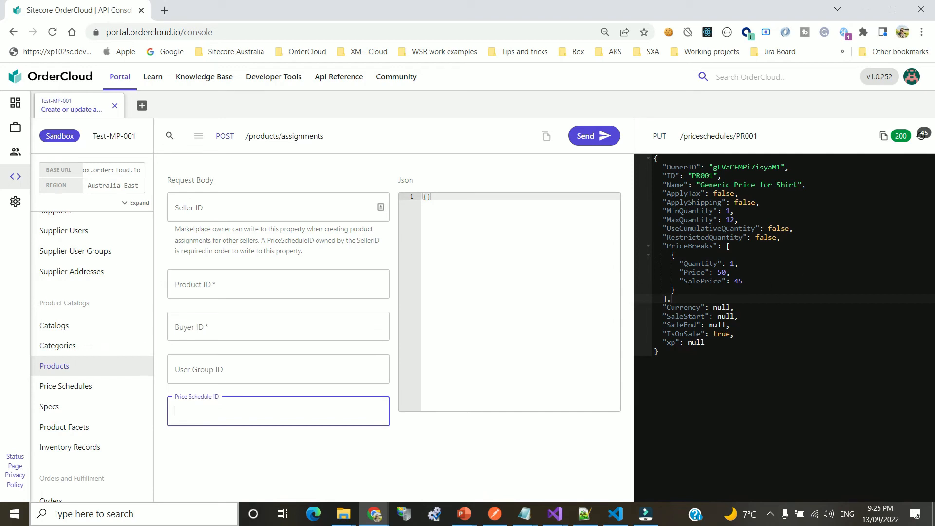
pyautogui.doubleClick(702, 176)
pyautogui.hotkey('ctrl', 'c')
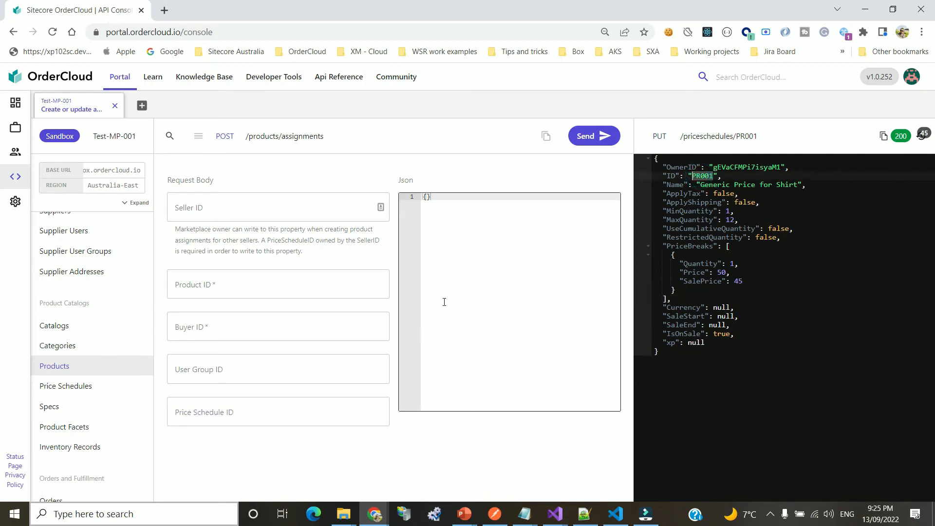
pyautogui.click(213, 412)
pyautogui.hotkey('ctrl', 'v')
pyautogui.click(236, 273)
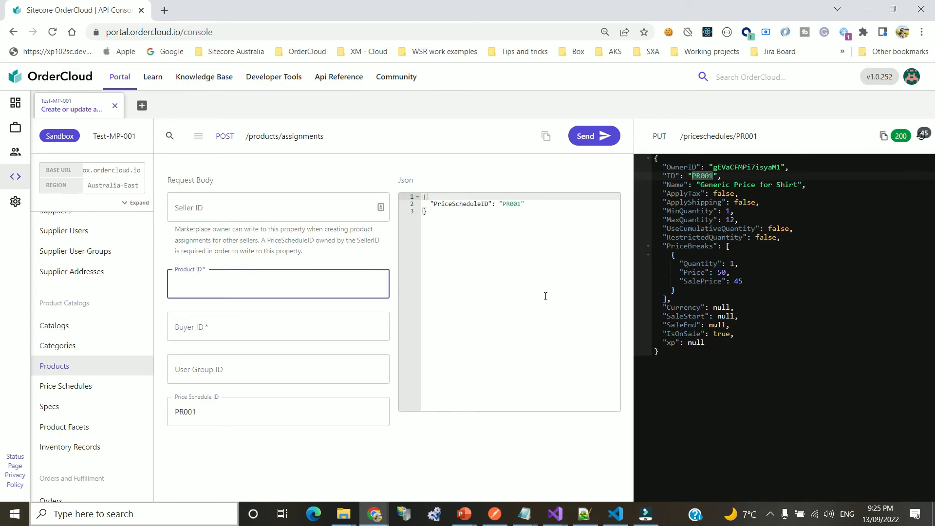
pyautogui.write('P001')
pyautogui.click(502, 293)
pyautogui.click(200, 212)
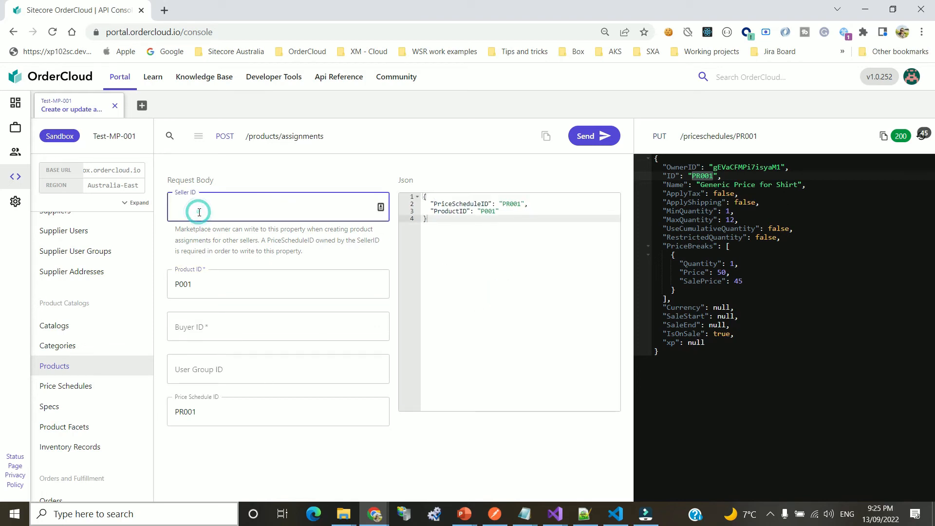
# Add Buyer ID buyer_organisation after the missing-buyer warning and send the assignment
pyautogui.click(597, 137)
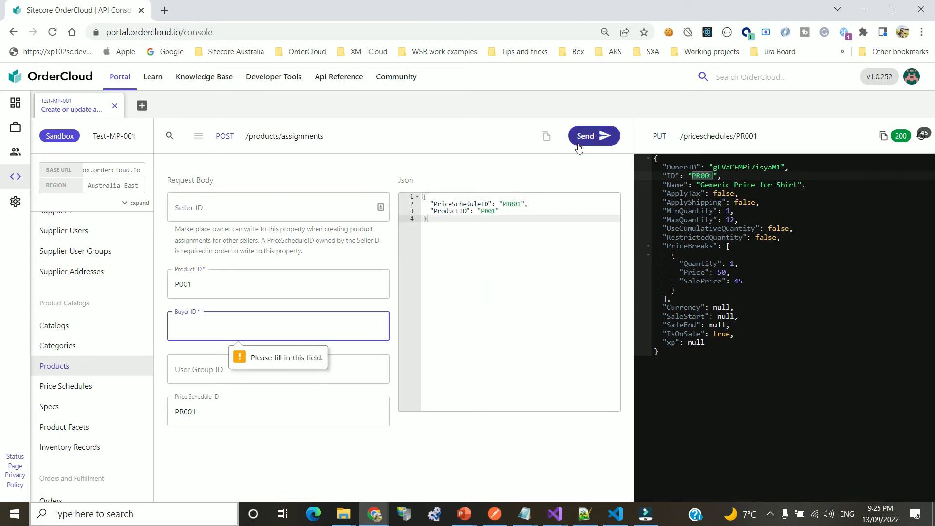
pyautogui.click(482, 325)
pyautogui.click(192, 330)
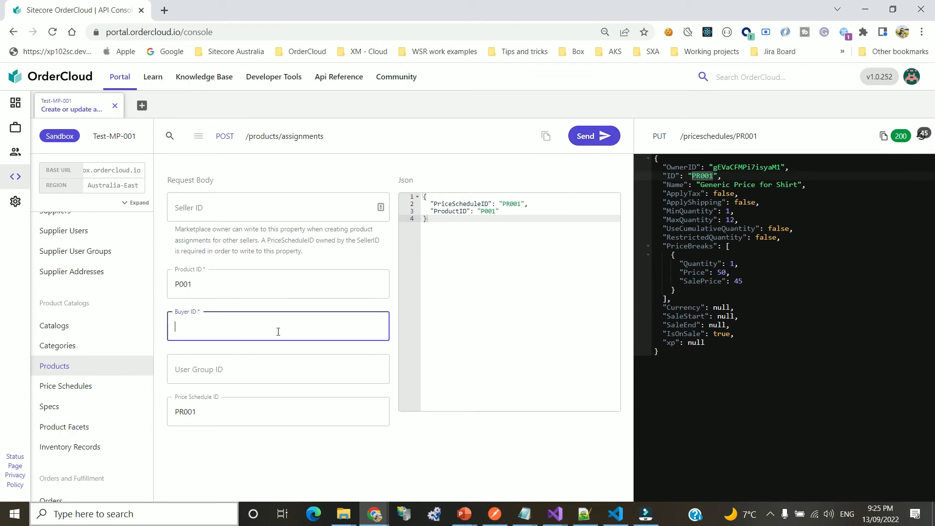
pyautogui.write('buyer_organisation')
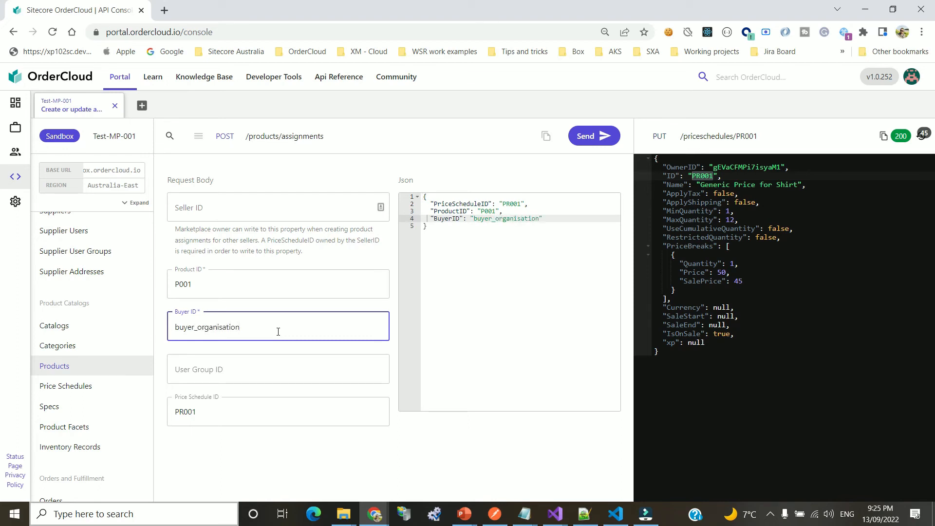
pyautogui.click(592, 136)
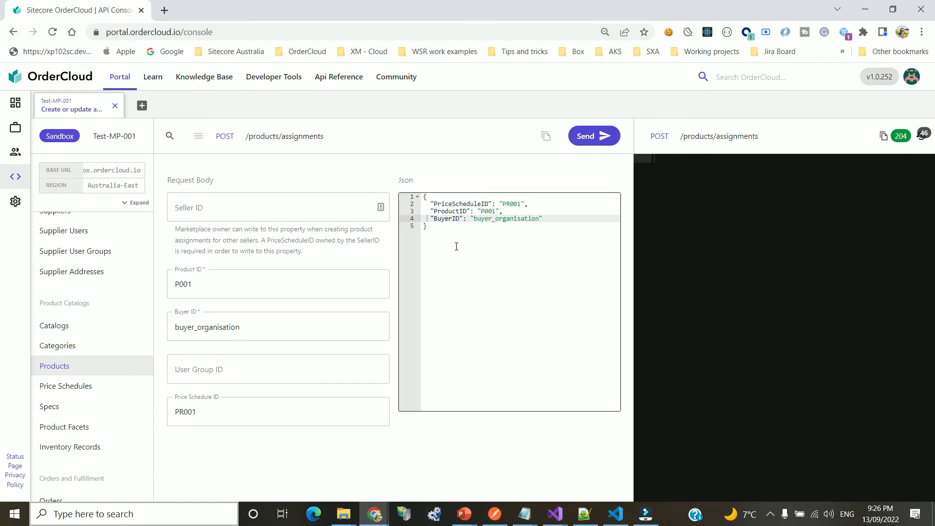
pyautogui.click(306, 138)
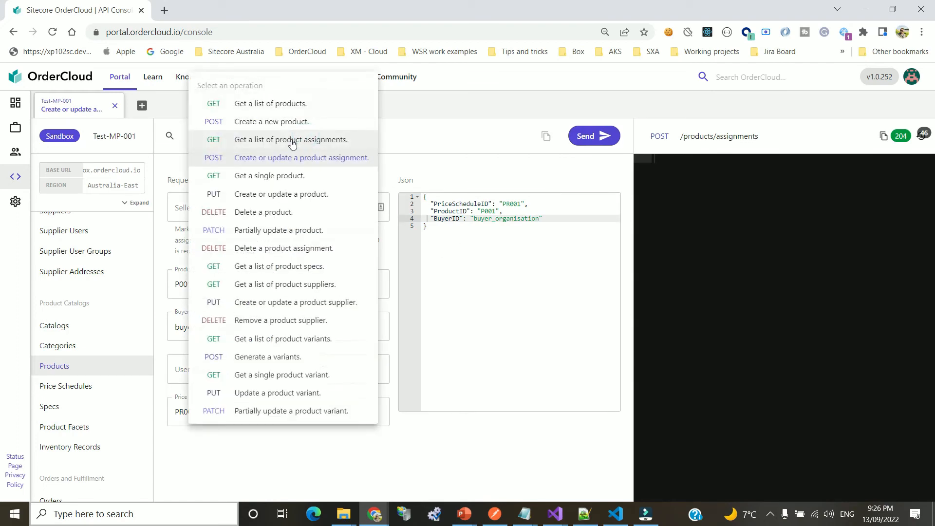
# List product assignments and check the SellerID, ProductID P001 and BuyerID buyer_organisation
pyautogui.click(305, 141)
pyautogui.click(597, 142)
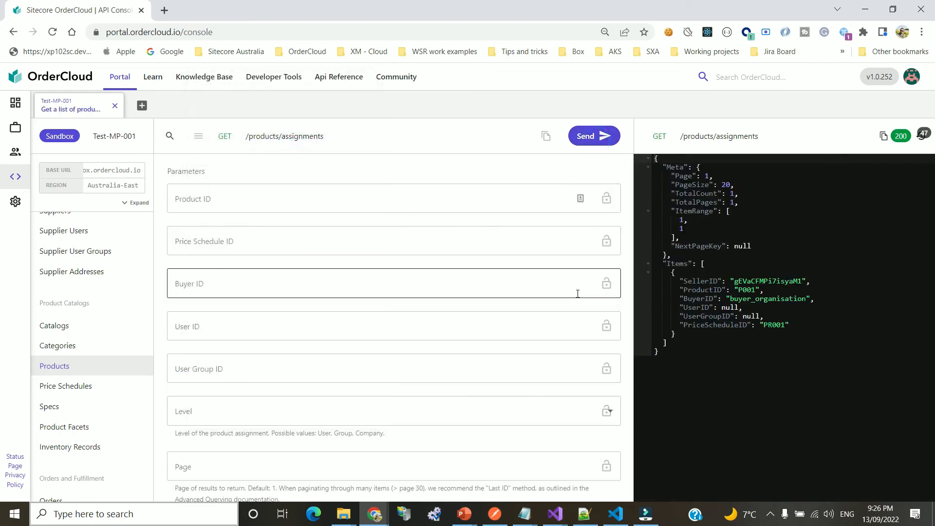
pyautogui.click(693, 281)
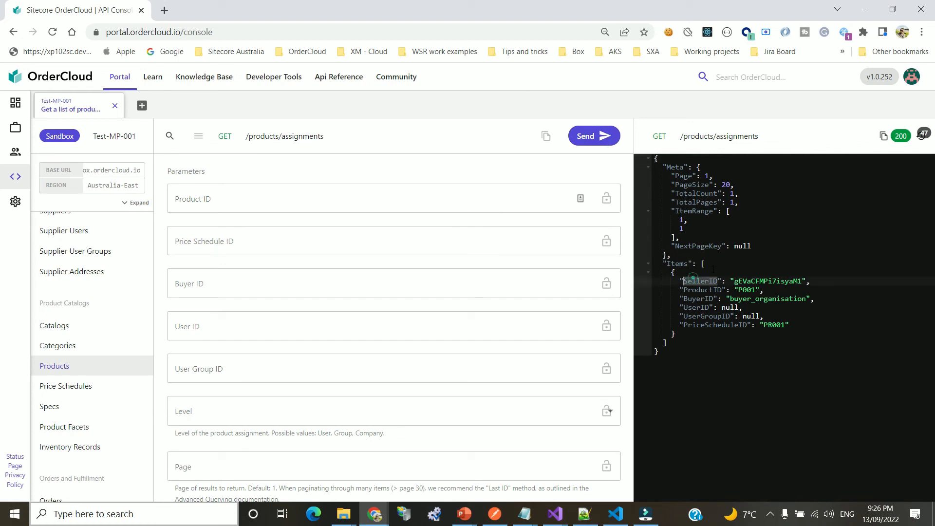
pyautogui.moveTo(734, 281); pyautogui.dragTo(804, 282)
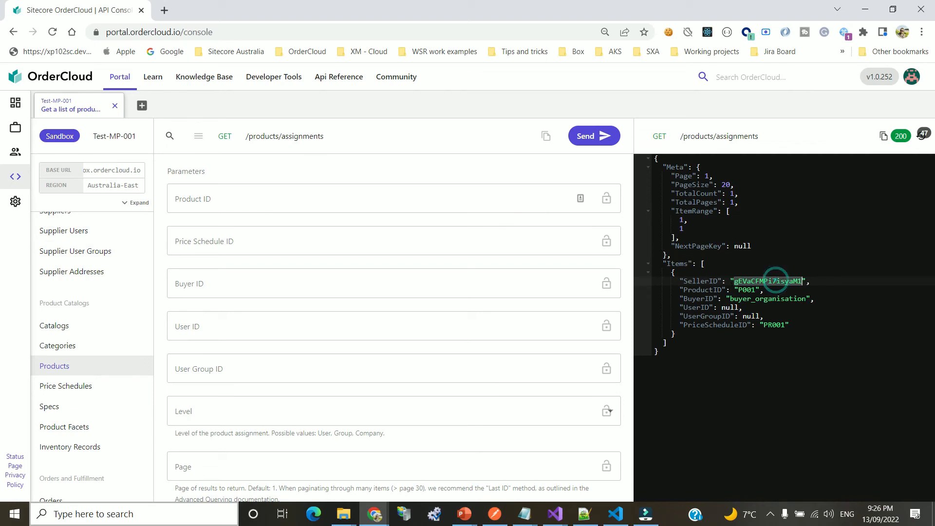
pyautogui.doubleClick(745, 290)
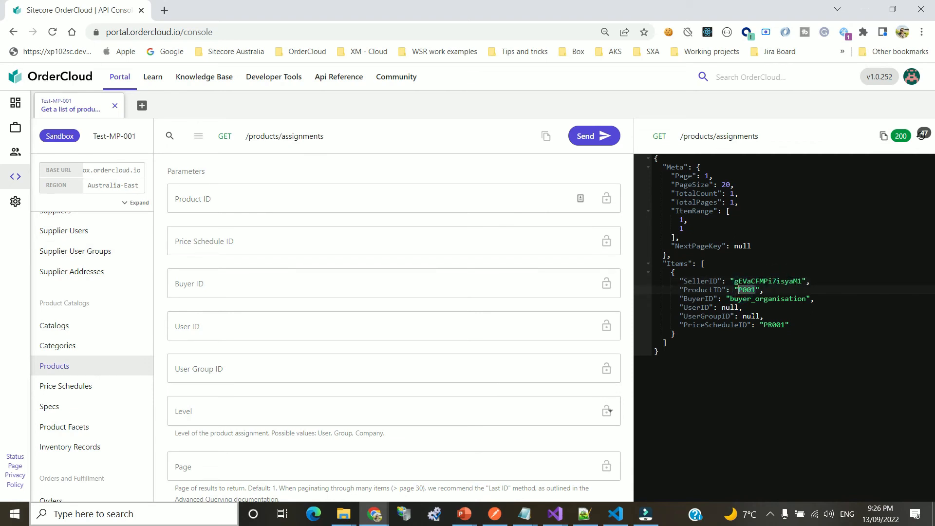
pyautogui.click(701, 299)
pyautogui.doubleClick(769, 298)
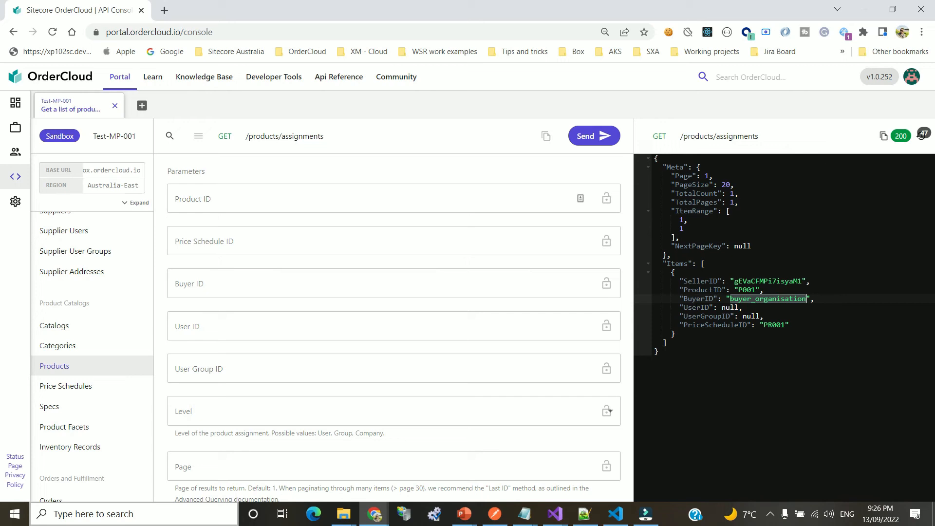
# Check the assignment's UserID, PriceScheduleID PR001 and ProductID P001 in the response
pyautogui.doubleClick(696, 307)
pyautogui.click(765, 309)
pyautogui.doubleClick(697, 307)
pyautogui.click(782, 311)
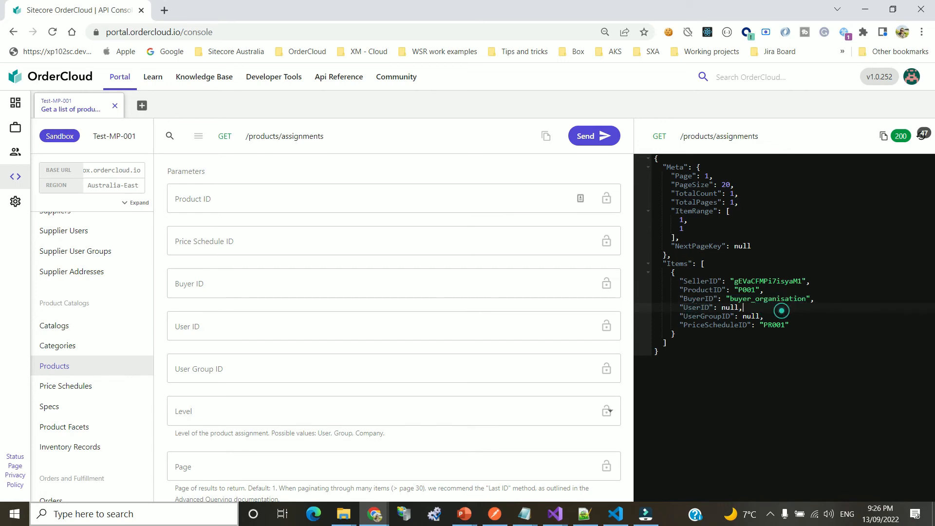
pyautogui.doubleClick(735, 325)
pyautogui.doubleClick(771, 325)
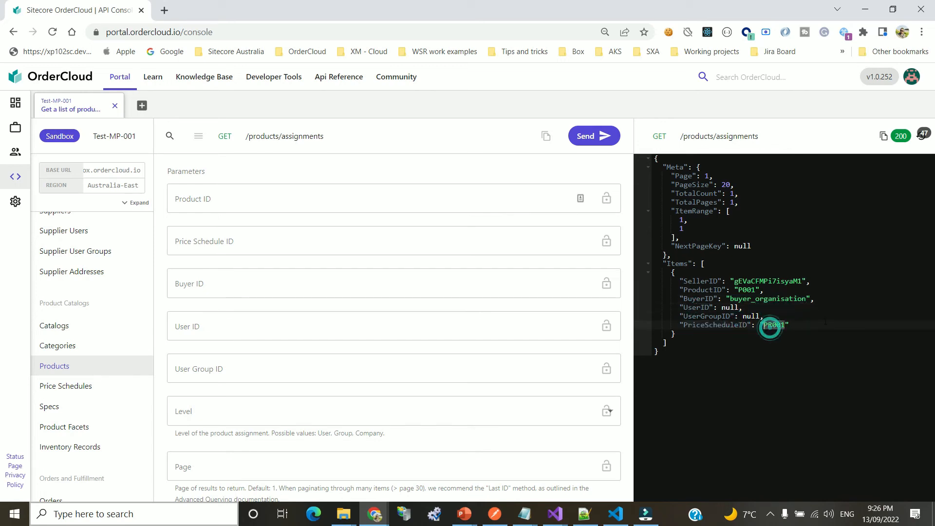
pyautogui.doubleClick(747, 290)
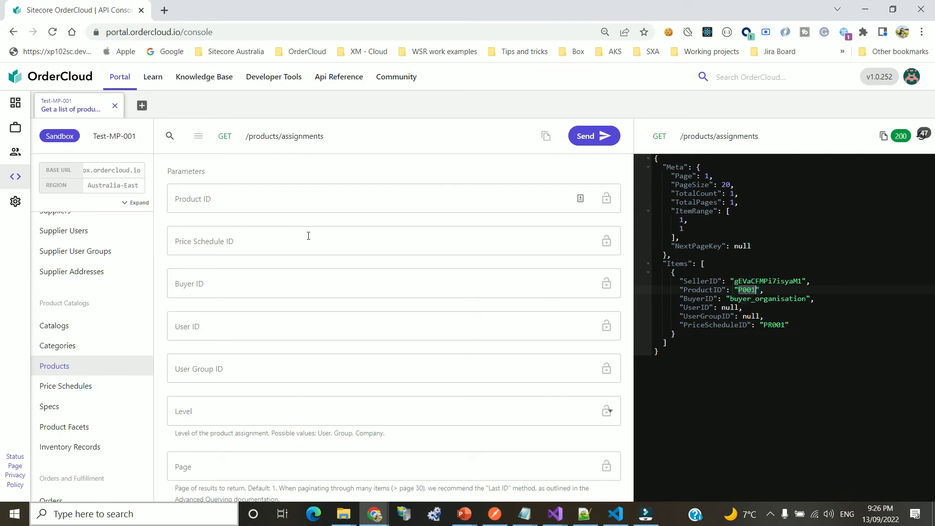
pyautogui.click(296, 135)
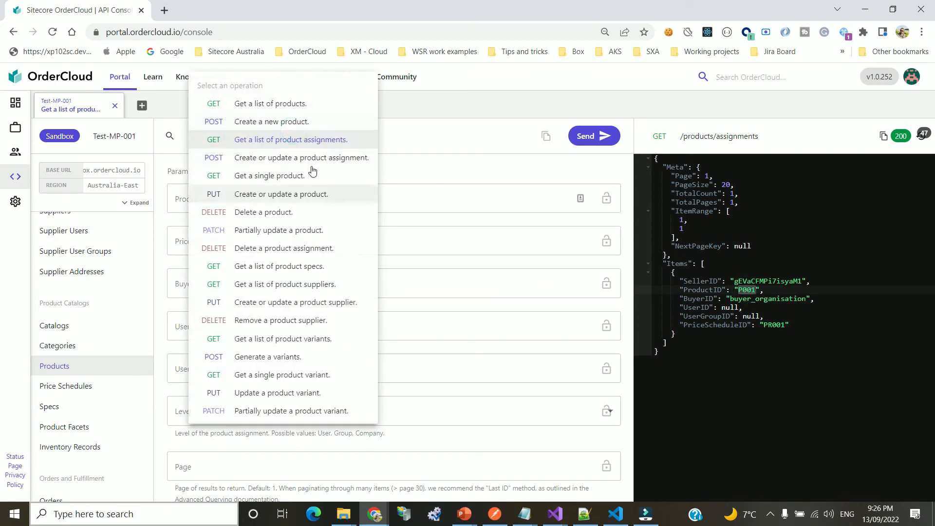
# List all products and check P001 'Sample product 1' and its Active setting
pyautogui.click(303, 104)
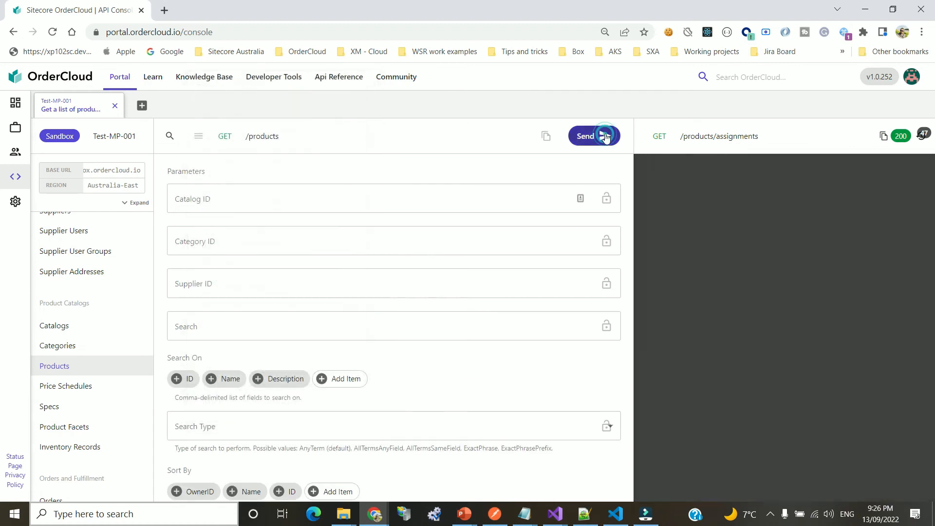
pyautogui.click(601, 136)
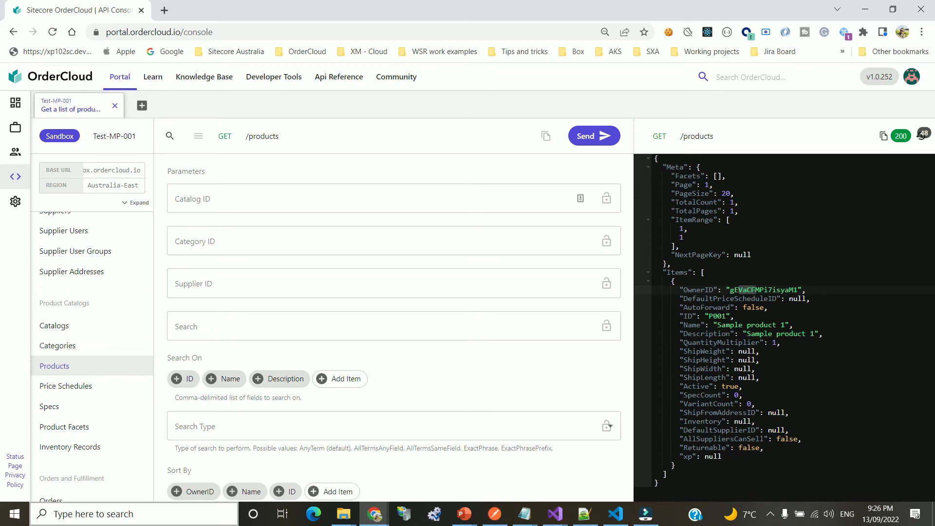
pyautogui.click(804, 446)
pyautogui.click(801, 386)
pyautogui.doubleClick(717, 316)
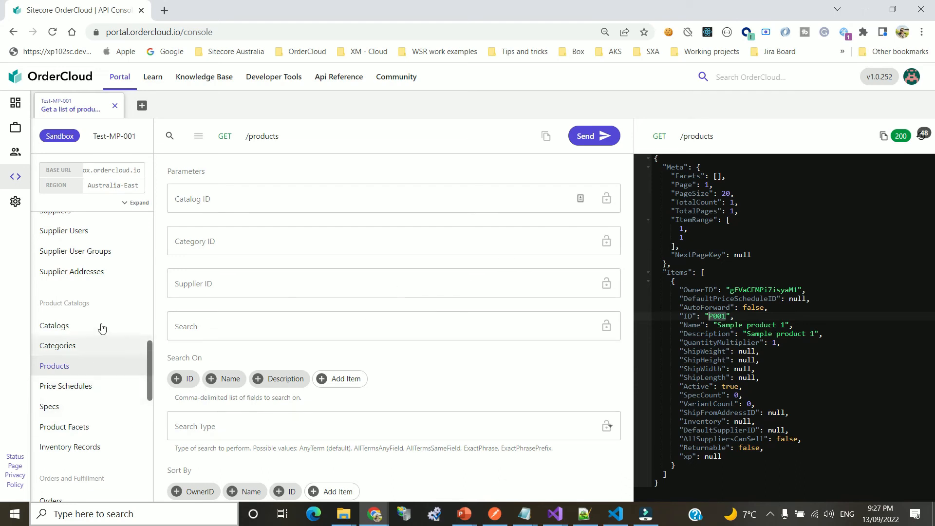
# Browse the Categories and Catalogs requests, then return to the Products listing
pyautogui.click(75, 350)
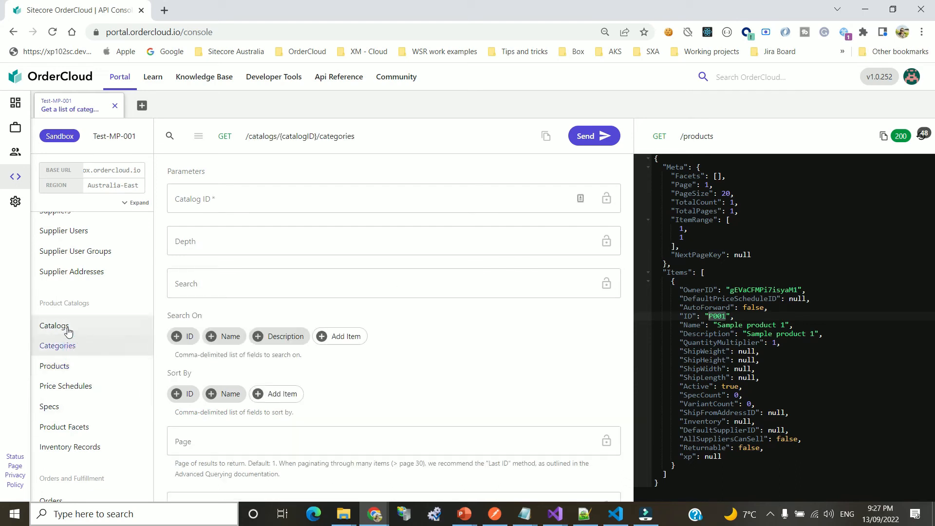
pyautogui.click(67, 330)
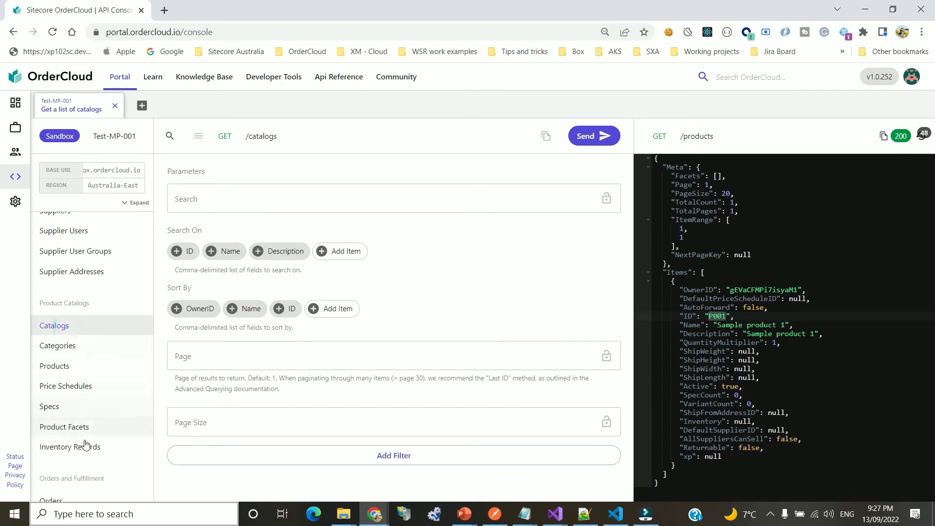
pyautogui.click(56, 367)
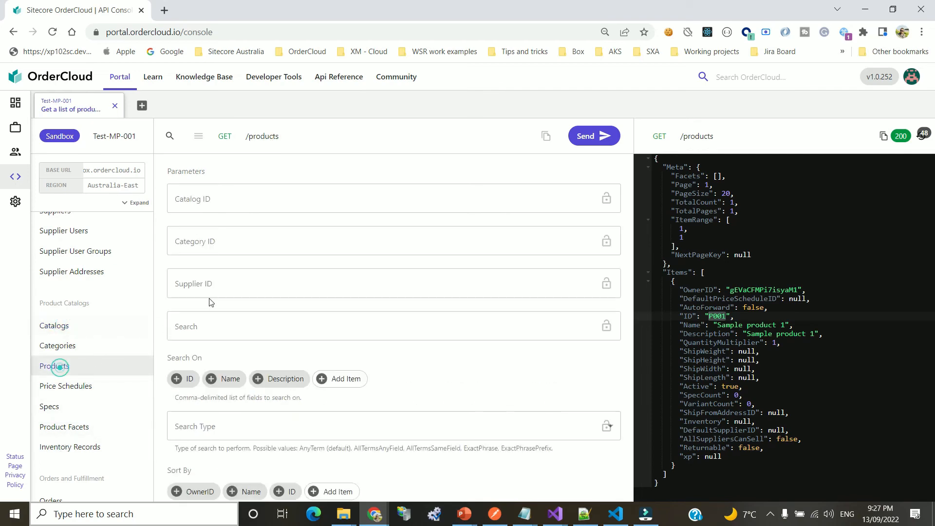
pyautogui.click(263, 136)
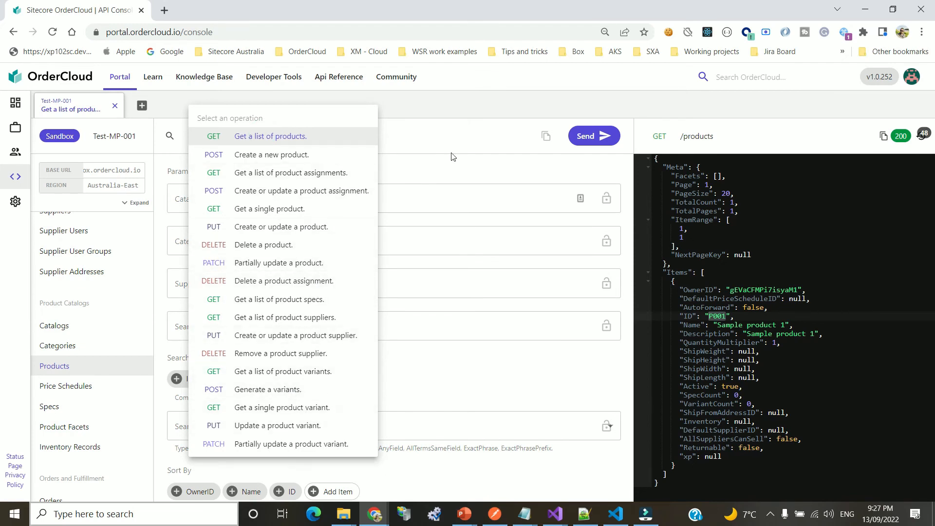
pyautogui.click(490, 100)
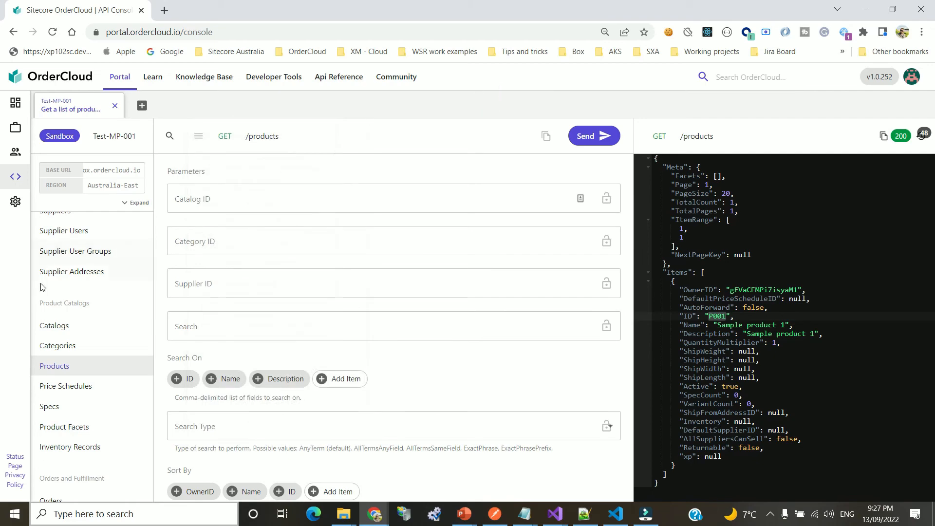
pyautogui.scroll(5, 94, 307)
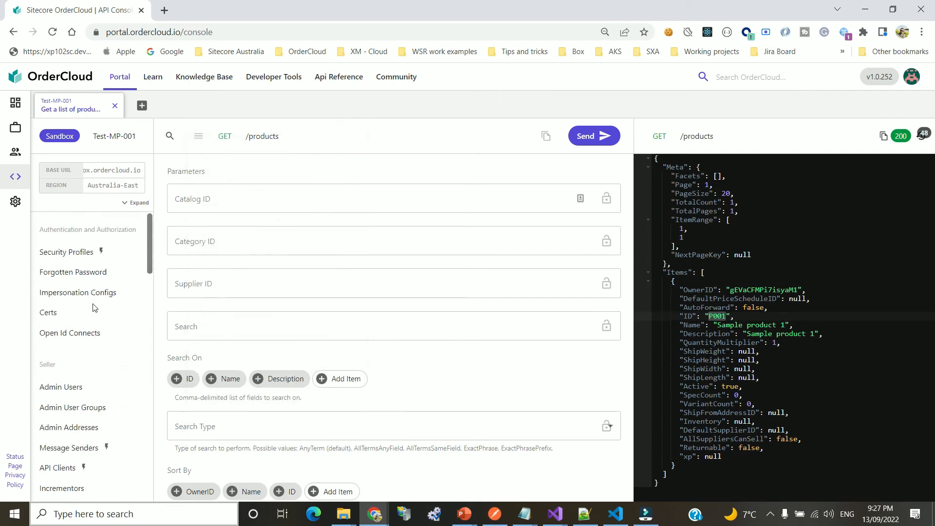
# View security profiles, then list admin users and inspect their available roles
pyautogui.click(81, 252)
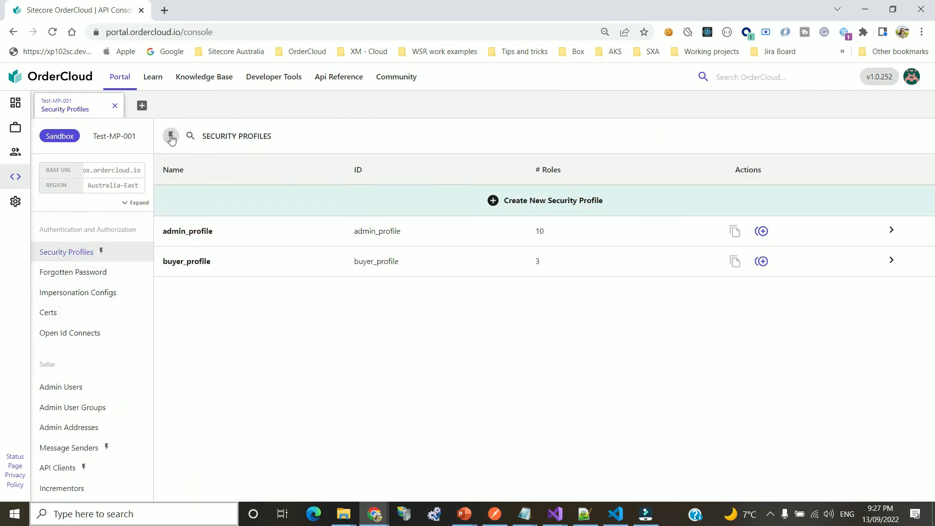
pyautogui.click(170, 136)
pyautogui.click(171, 135)
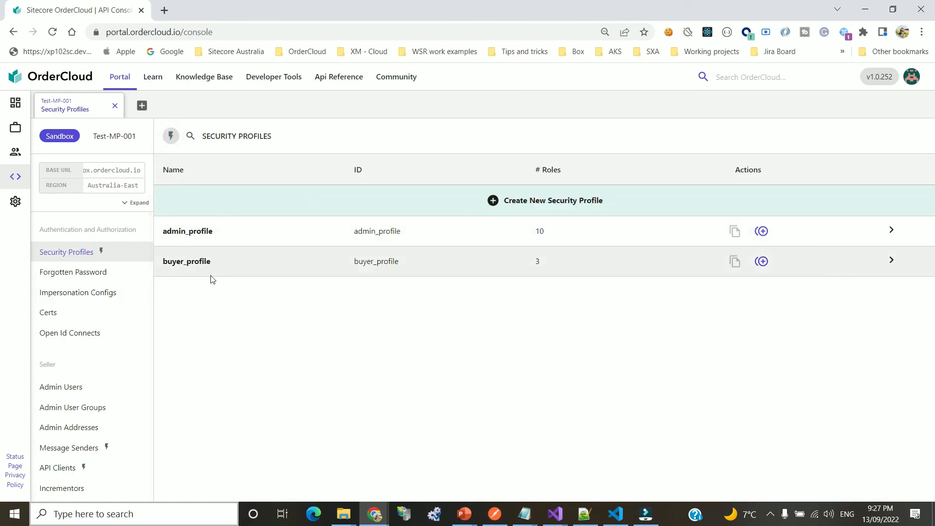
pyautogui.click(80, 385)
pyautogui.click(586, 137)
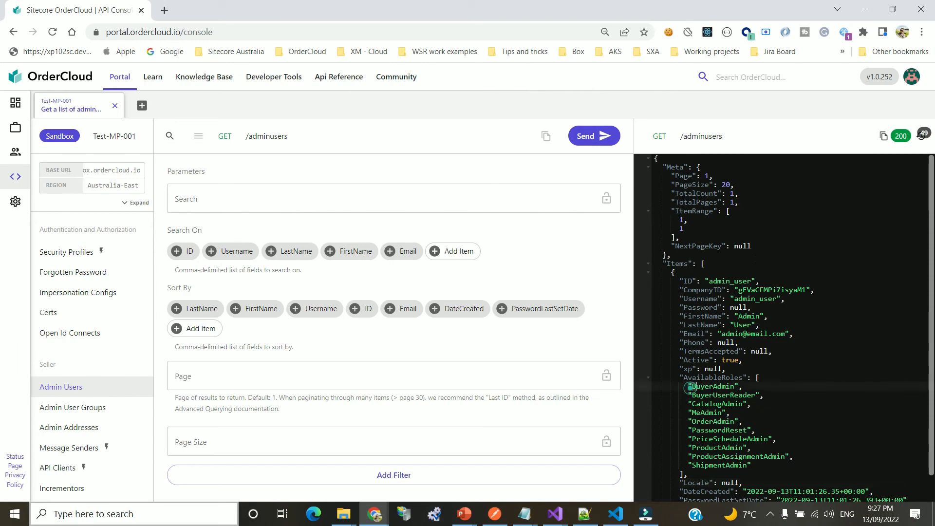
pyautogui.moveTo(690, 387); pyautogui.dragTo(809, 463)
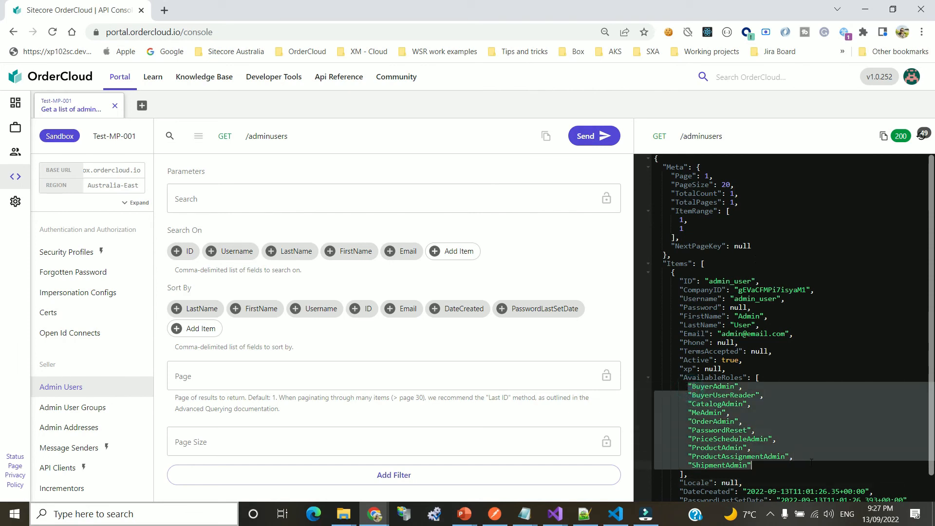
pyautogui.scroll(-5, 91, 309)
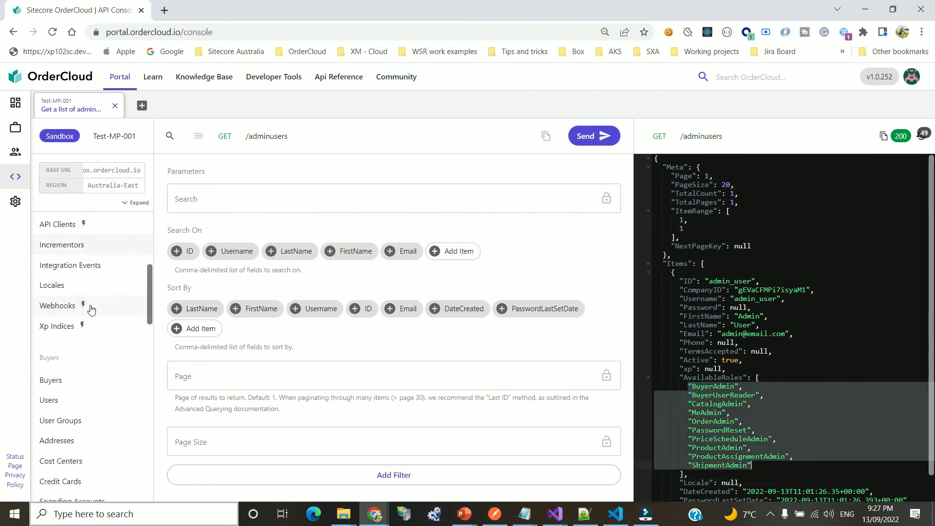
pyautogui.scroll(-1, 92, 309)
# List buyers and put the buyer_organisation ID into the buyer users request
pyautogui.click(54, 339)
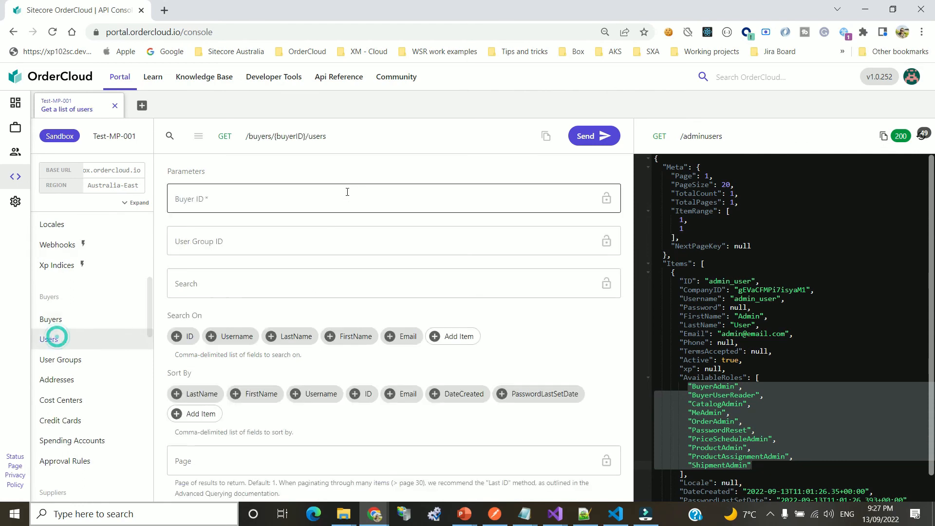
pyautogui.click(51, 322)
pyautogui.click(594, 136)
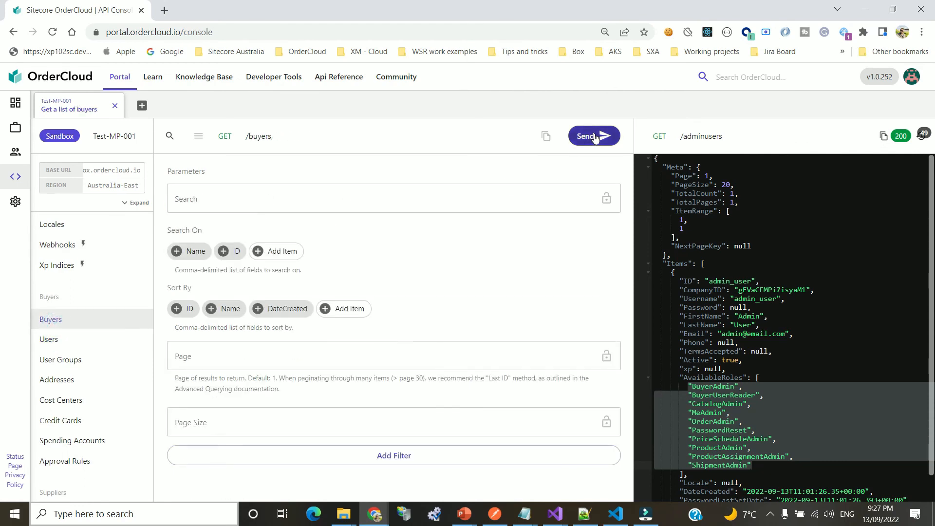
pyautogui.click(709, 281)
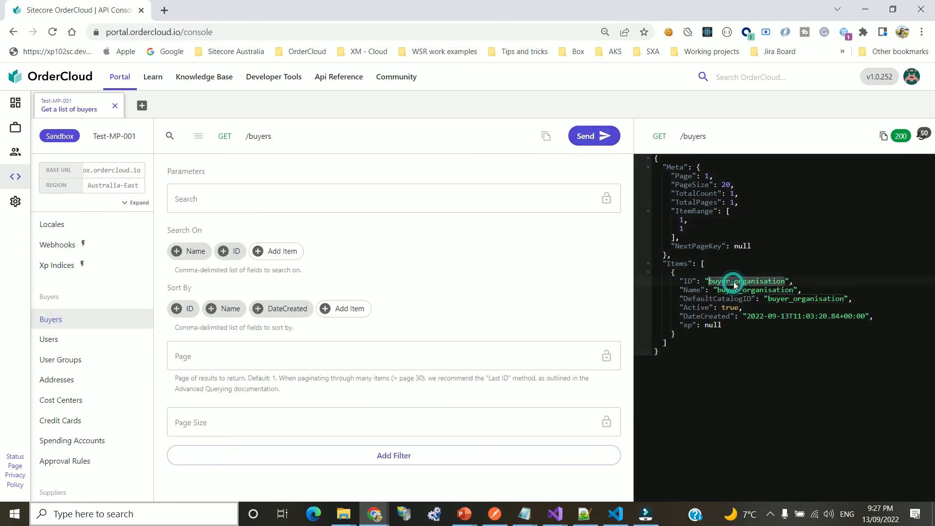
pyautogui.click(50, 338)
pyautogui.click(258, 202)
pyautogui.write('buyer_organisation')
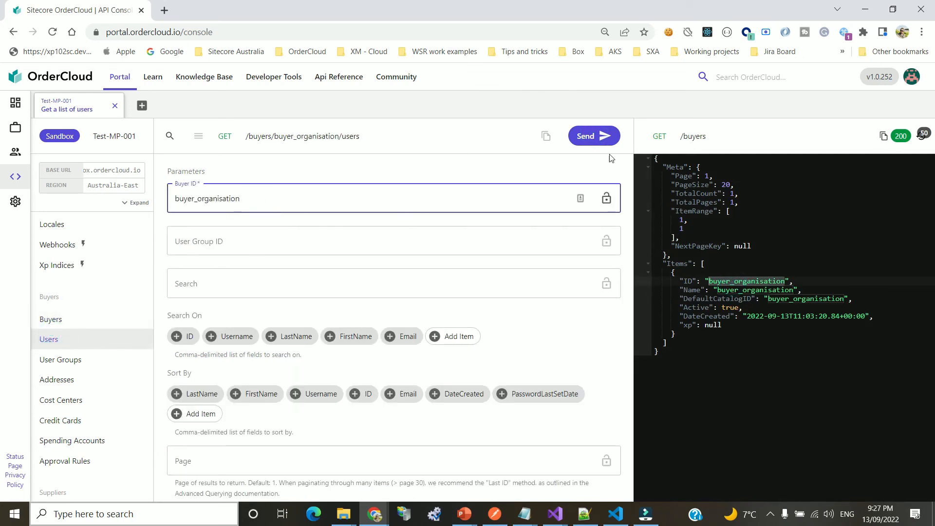
# Send the request and confirm user1 and user2 have MeAdmin, PasswordReset and Shopper roles
pyautogui.click(604, 139)
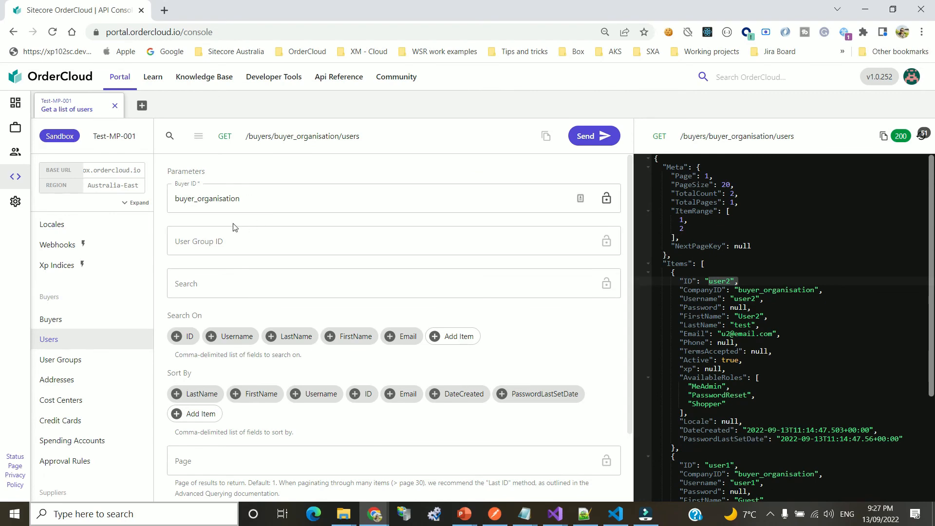
pyautogui.click(764, 360)
pyautogui.scroll(-2, 764, 360)
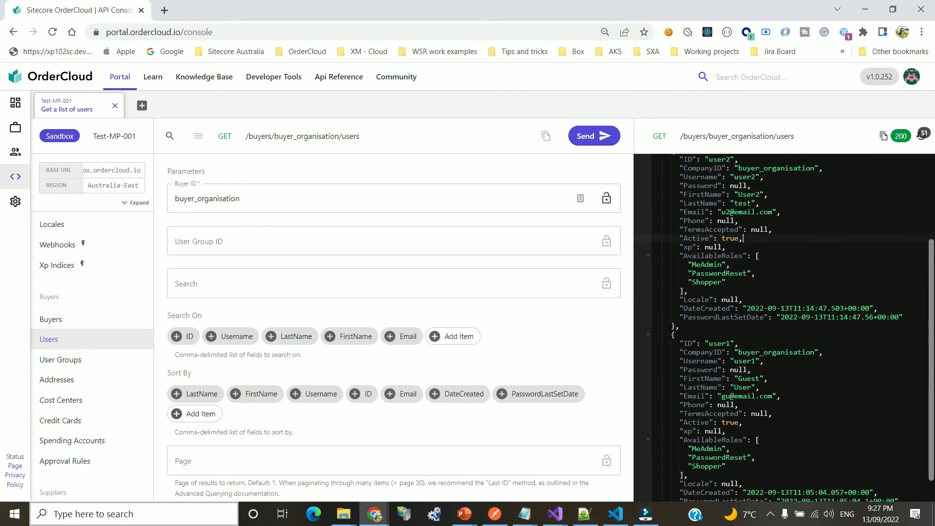
pyautogui.moveTo(680, 264); pyautogui.dragTo(727, 282)
pyautogui.scroll(-1, 683, 266)
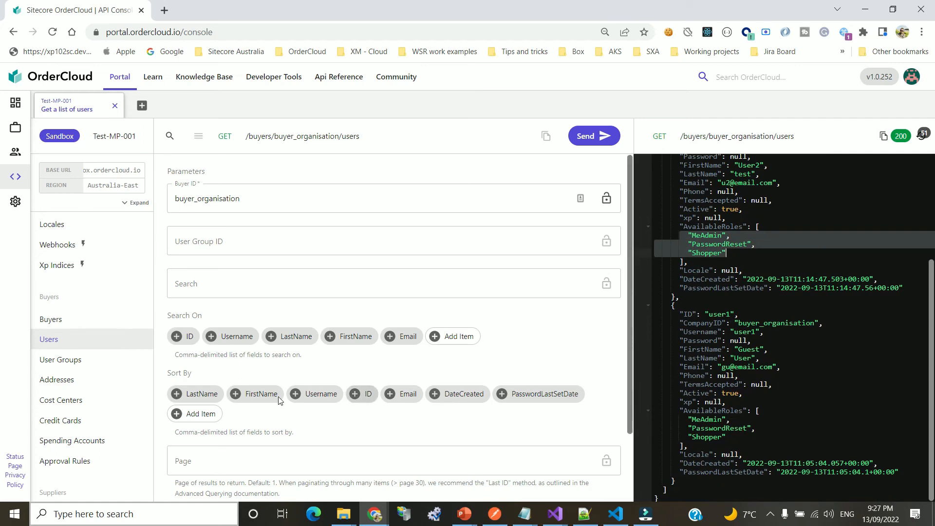
pyautogui.scroll(-1, 101, 323)
pyautogui.scroll(-8, 101, 323)
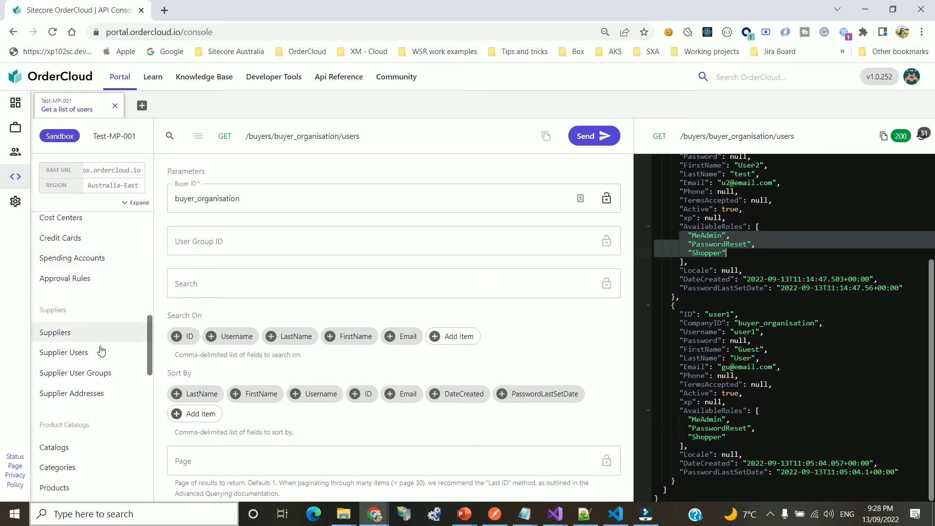
# List the catalogs and products, picking out the buyer_organisation catalog ID and product P001
pyautogui.click(56, 266)
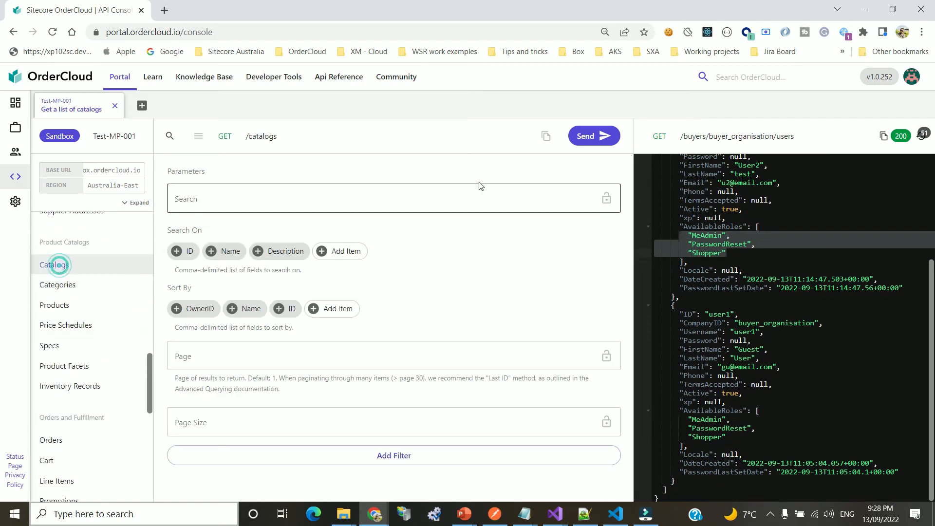
pyautogui.click(599, 136)
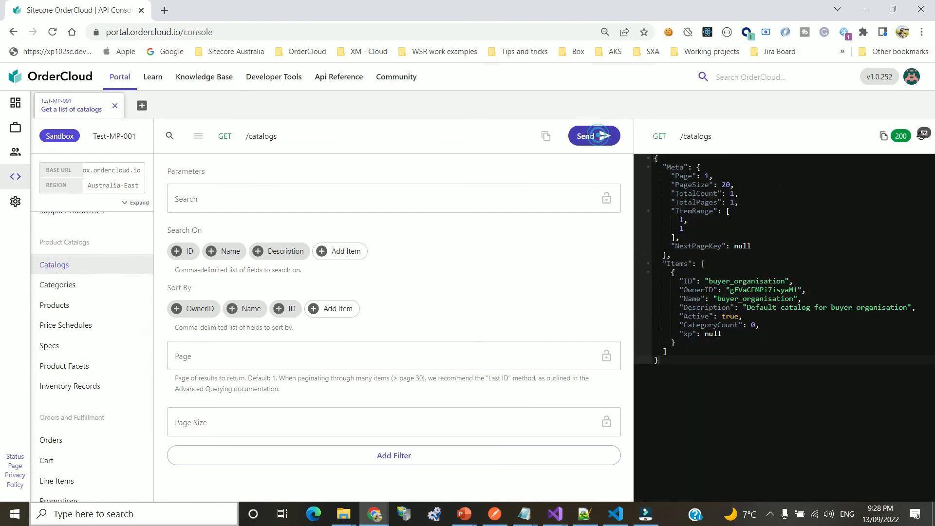
pyautogui.doubleClick(734, 281)
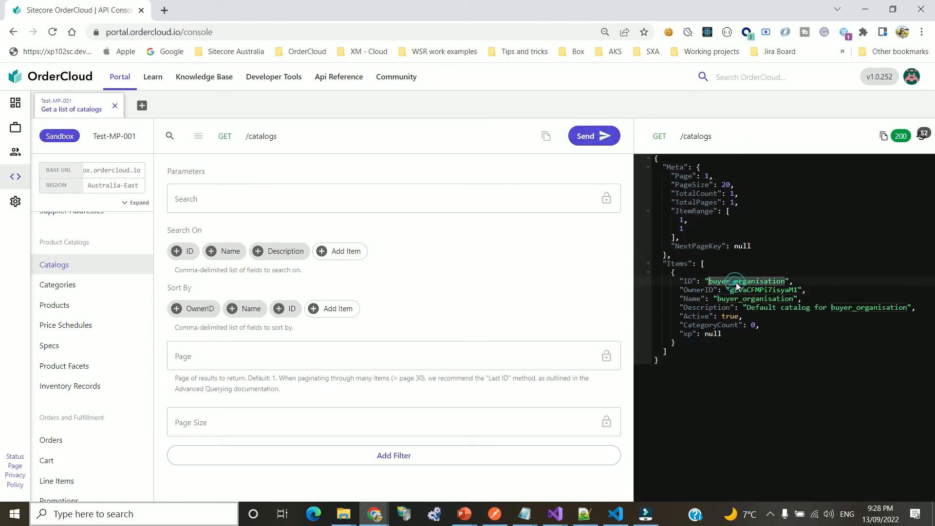
pyautogui.click(55, 306)
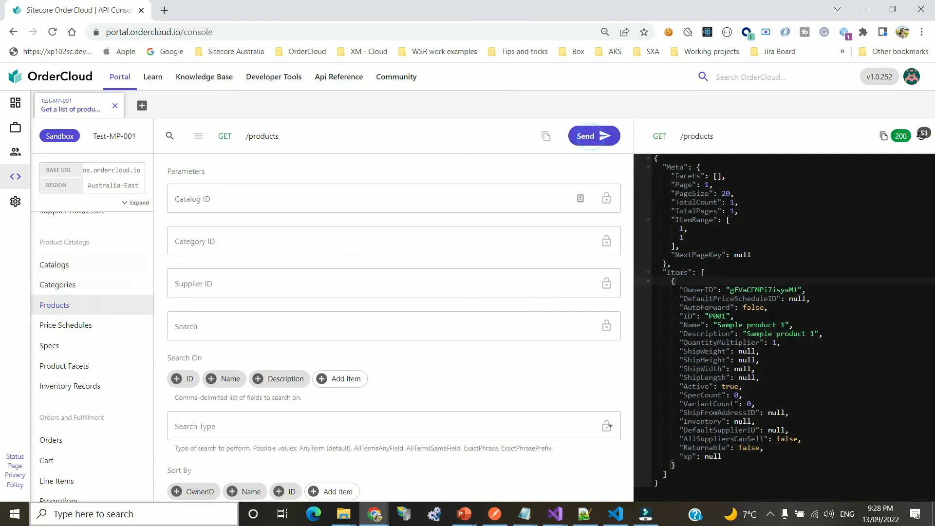
pyautogui.click(716, 324)
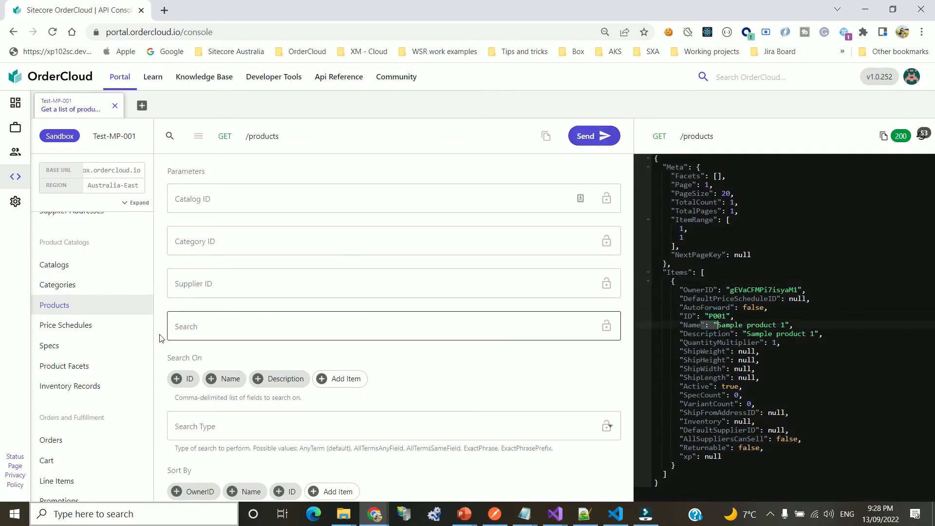
# List price schedules and check PR001's price break: price 50, sale price 45
pyautogui.click(73, 324)
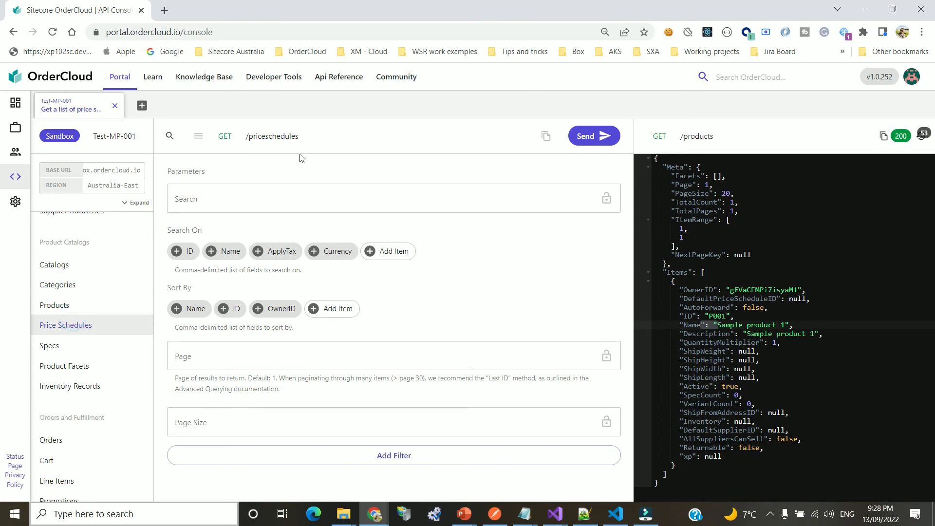
pyautogui.click(593, 141)
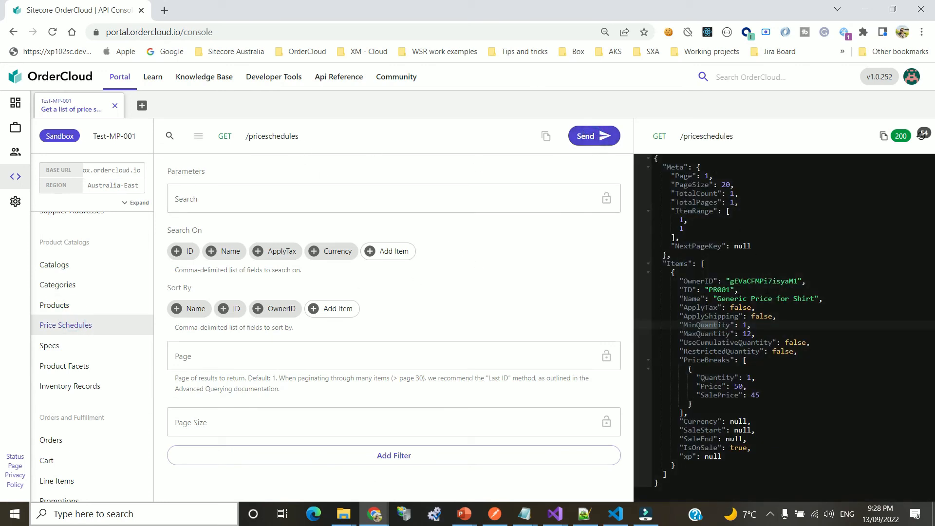
pyautogui.doubleClick(719, 290)
pyautogui.click(765, 272)
pyautogui.moveTo(713, 378); pyautogui.dragTo(798, 396)
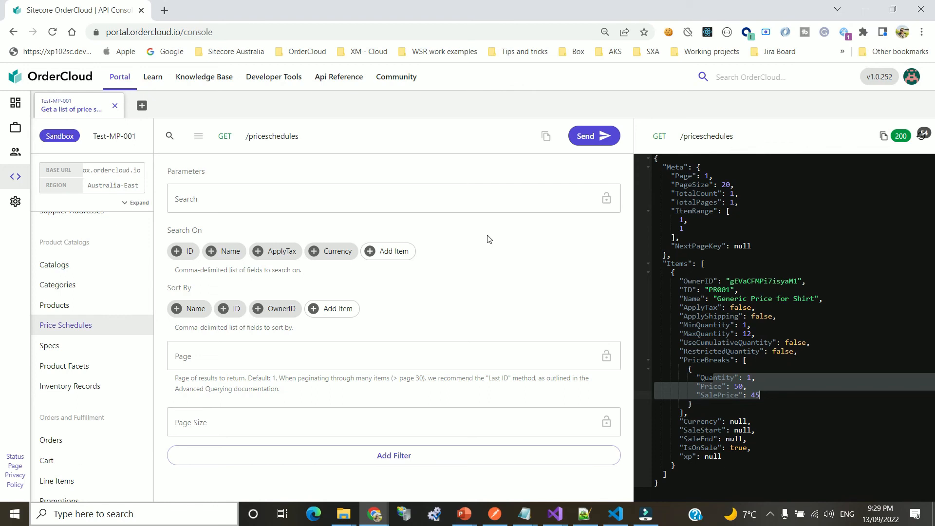
# Bring up the Products, Buyers and Admin Users list requests in turn
pyautogui.click(81, 305)
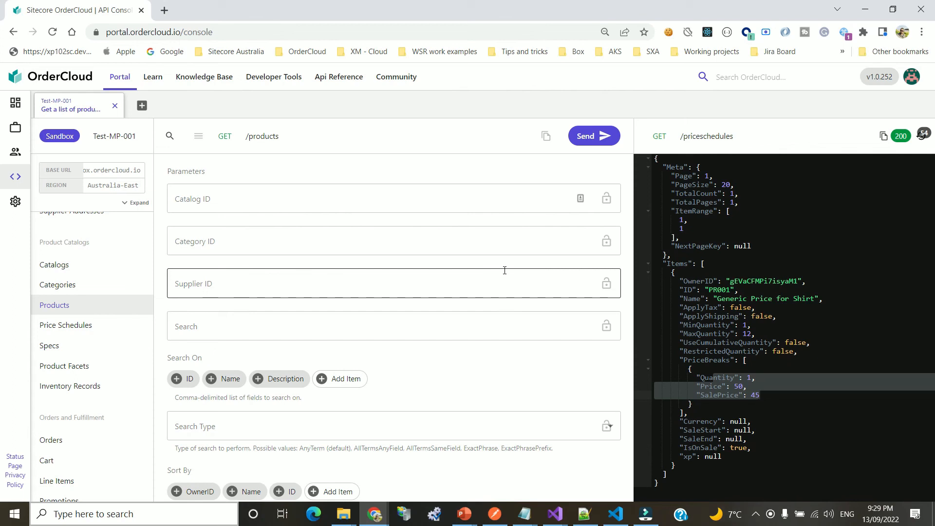
pyautogui.scroll(8, 123, 325)
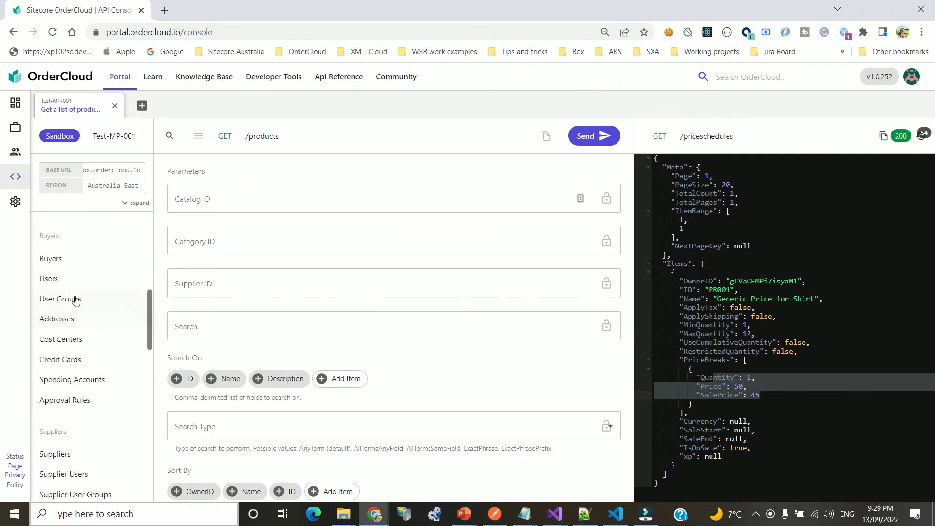
pyautogui.click(56, 258)
pyautogui.scroll(5, 64, 280)
pyautogui.scroll(2, 88, 336)
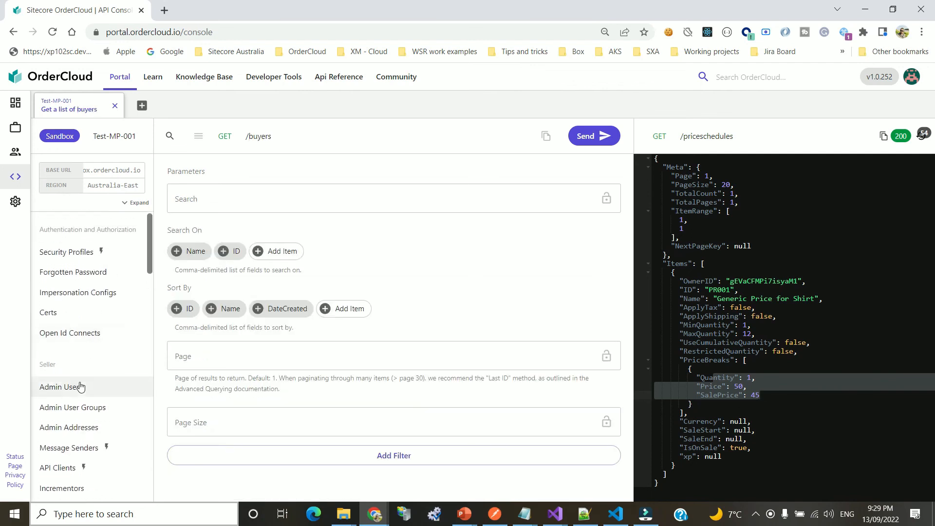
pyautogui.click(79, 385)
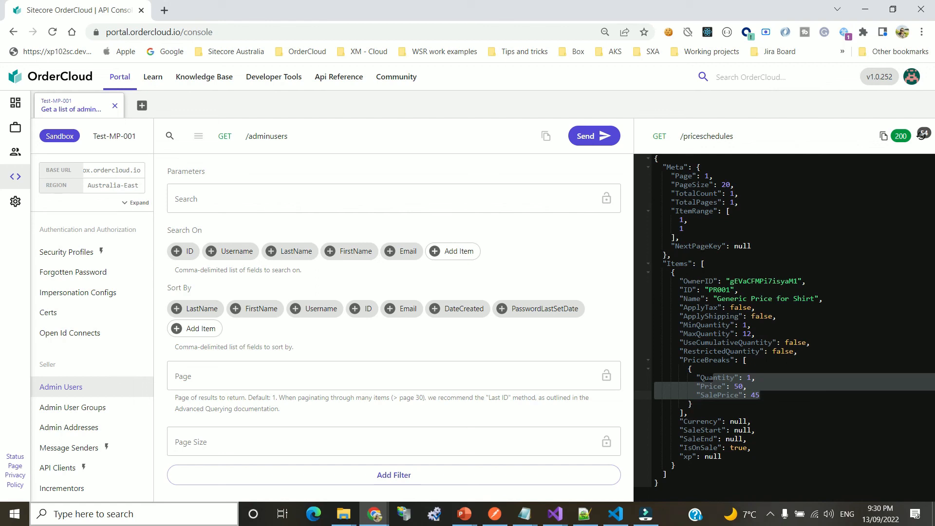
# Load the GET /buyers/{buyerID}/users request with its empty Buyer ID field focused
pyautogui.scroll(-7, 112, 380)
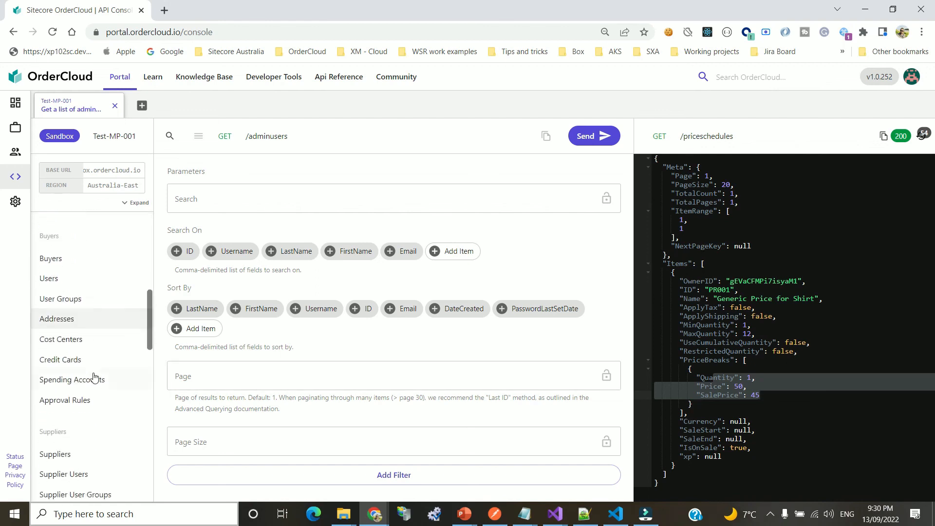
pyautogui.click(57, 277)
pyautogui.click(277, 199)
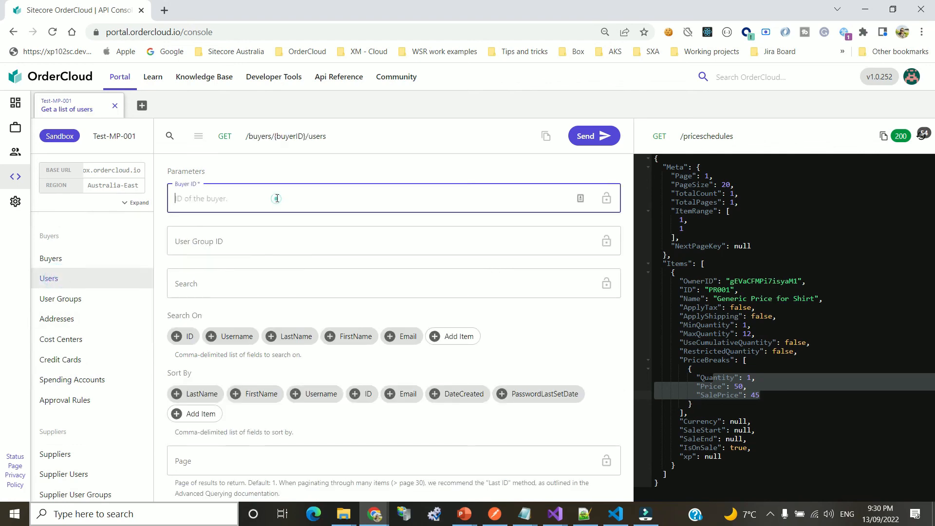
# List buyer_organisation's users, check user2's MeAdmin and Shopper roles, then switch to Cart.js in VS Code
pyautogui.write('buyer_organisation')
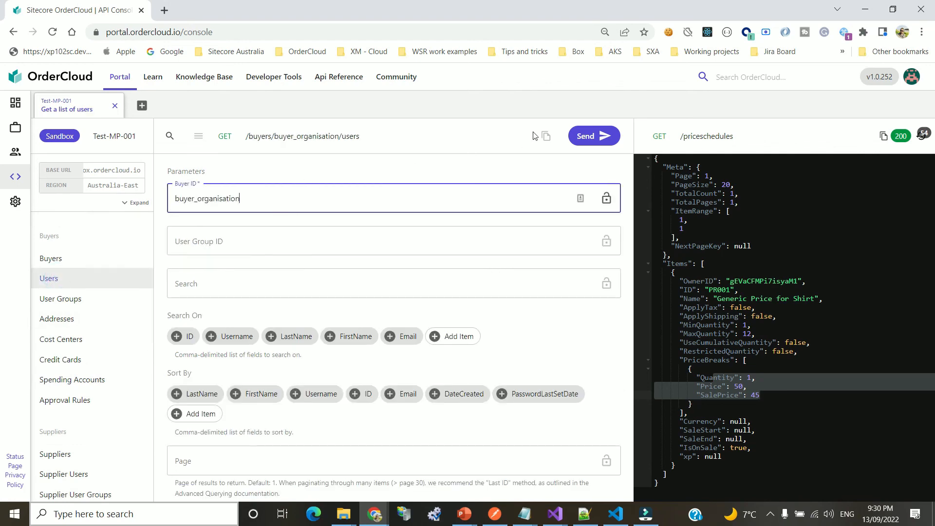
pyautogui.click(589, 137)
pyautogui.doubleClick(698, 387)
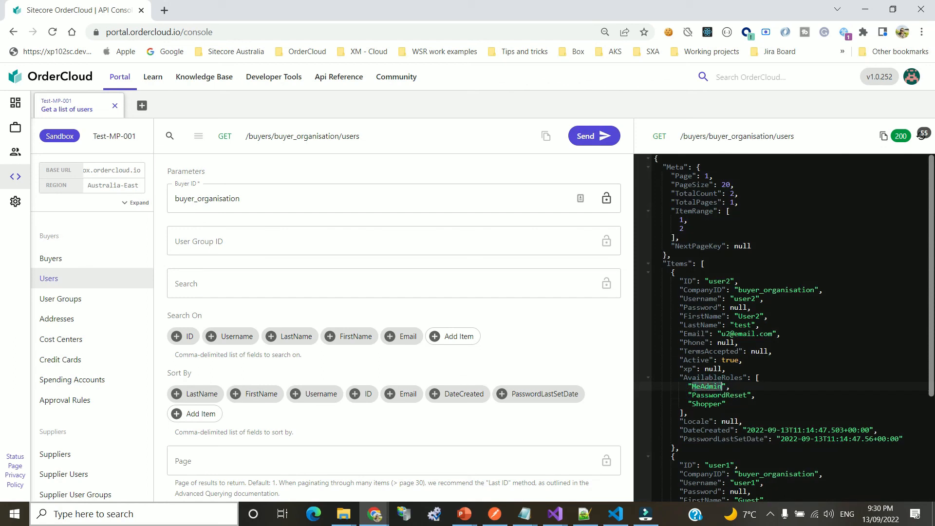
pyautogui.doubleClick(706, 404)
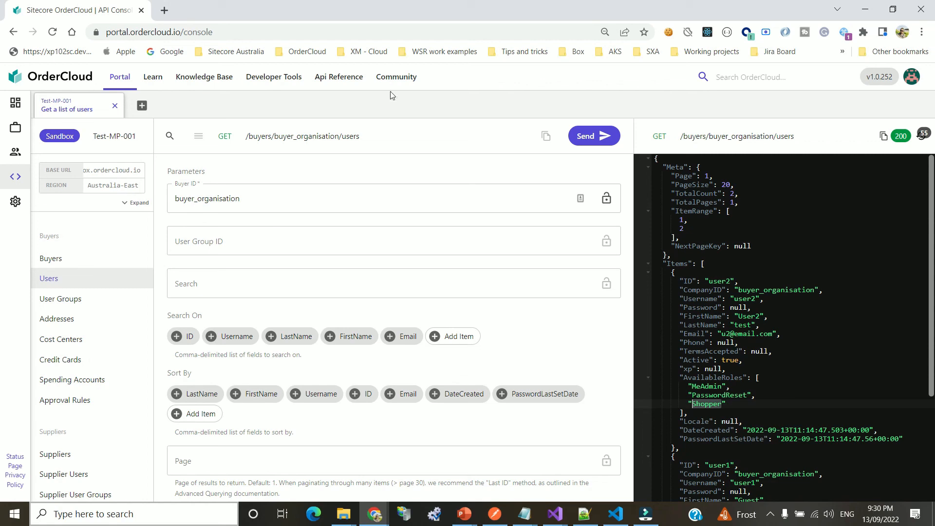
pyautogui.click(725, 281)
pyautogui.click(792, 329)
pyautogui.hotkey('alt', 'Tab')
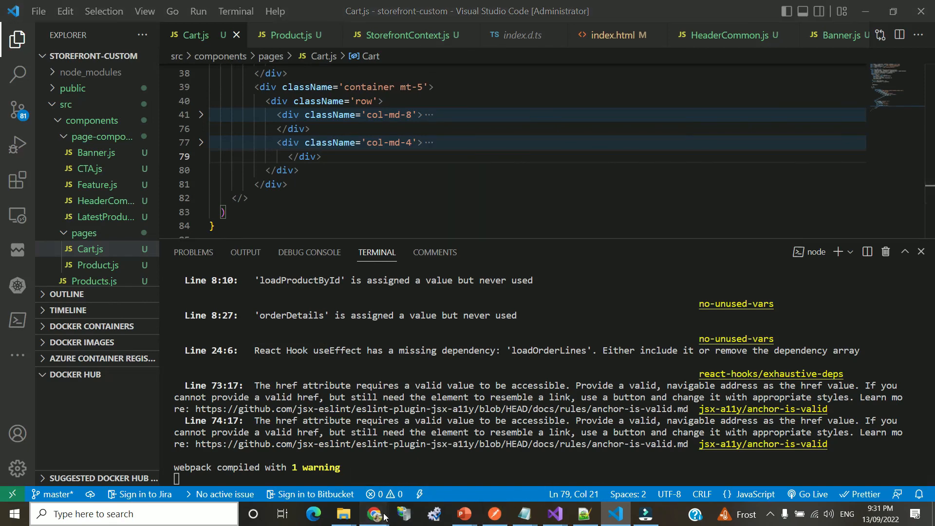
# Load the local storefront at localhost:3000 in a new browser tab
pyautogui.moveTo(387, 515)
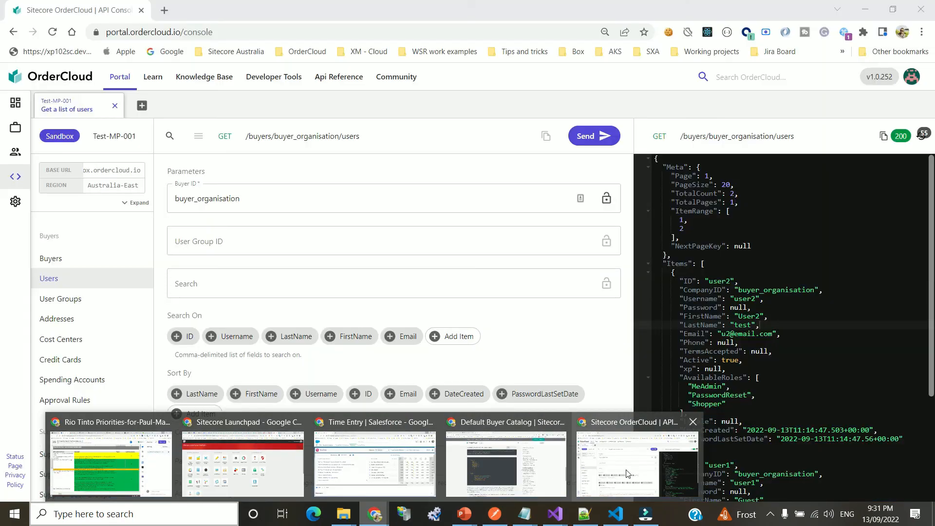
pyautogui.click(628, 474)
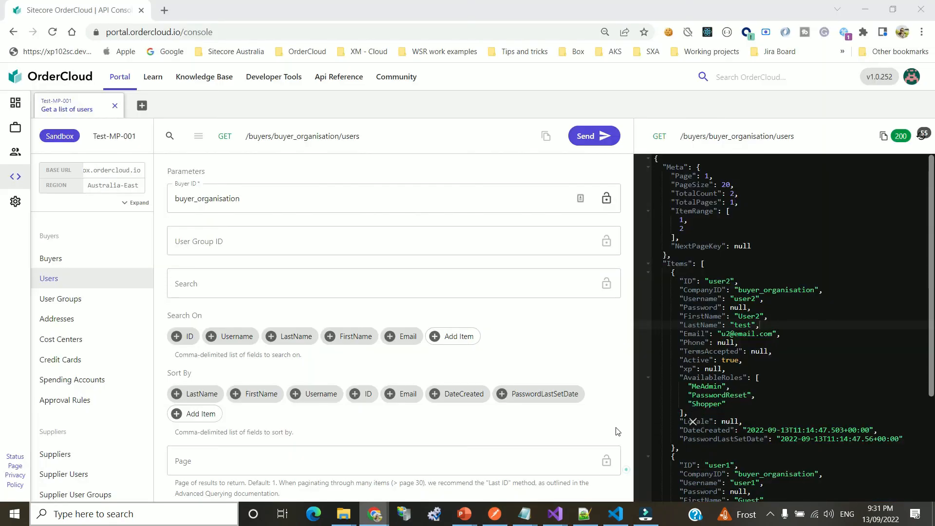
pyautogui.click(164, 10)
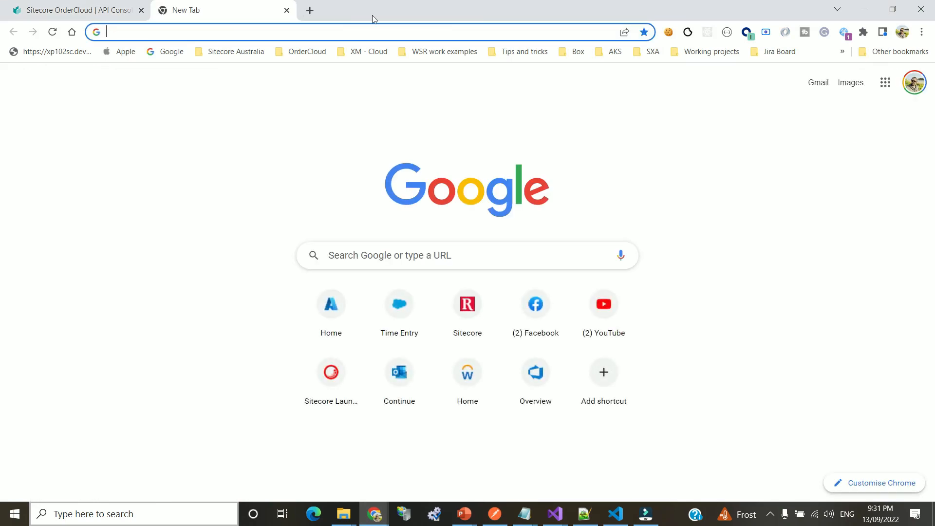
pyautogui.write('loca')
pyautogui.press('Return')
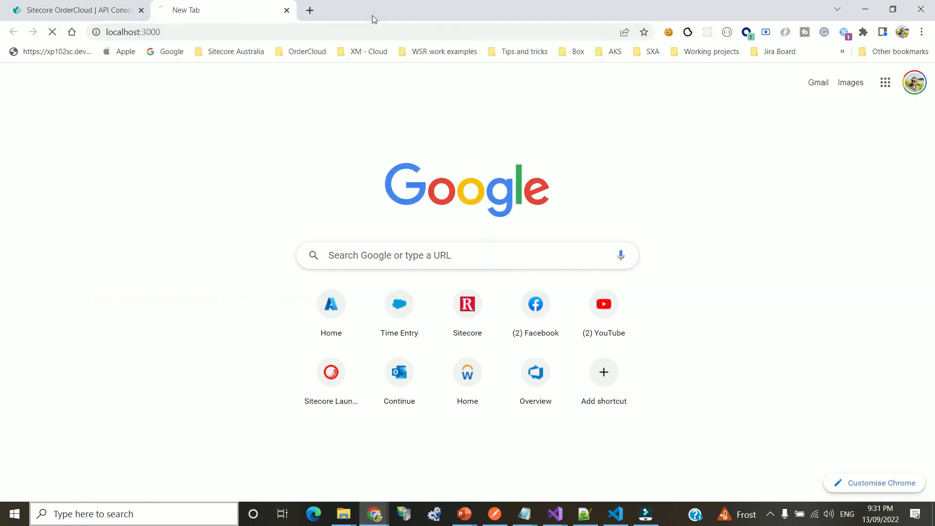
pyautogui.scroll(-10, 563, 214)
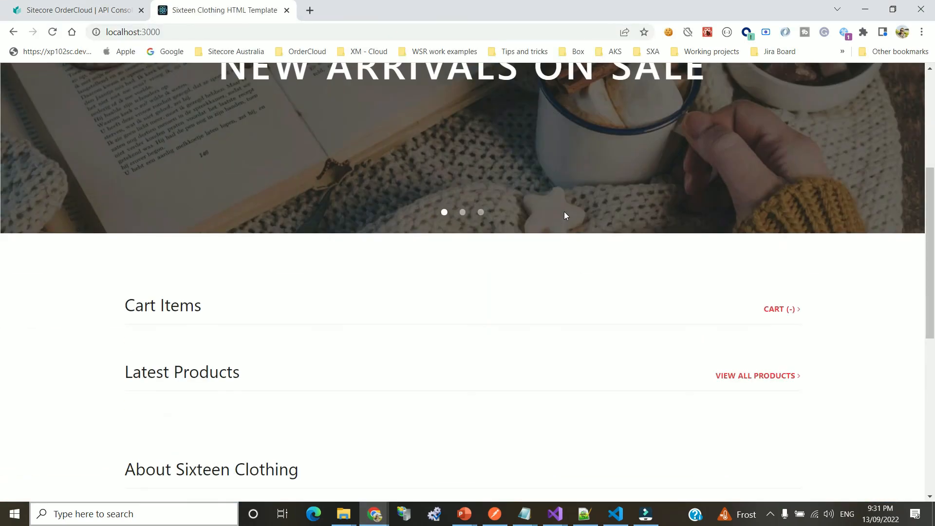
pyautogui.scroll(-2, 461, 194)
pyautogui.scroll(10, 465, 201)
pyautogui.scroll(-3, 530, 222)
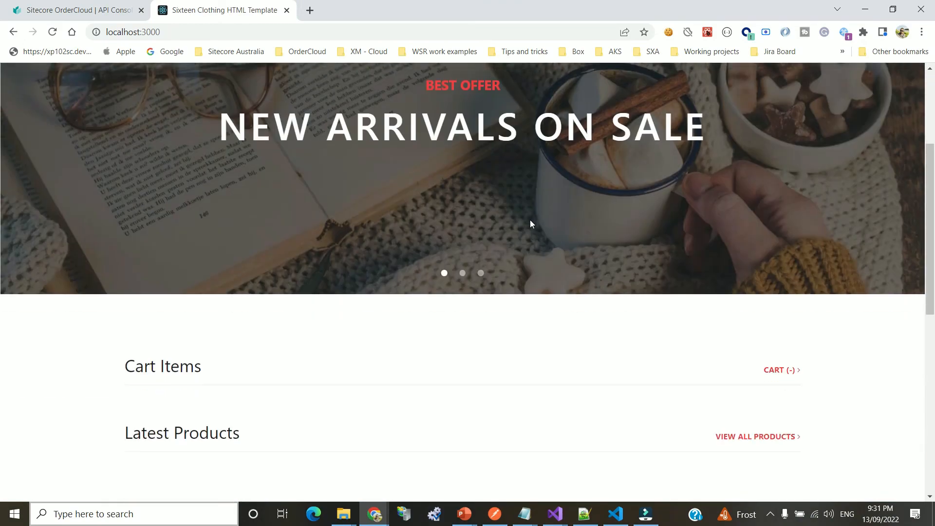
pyautogui.scroll(-6, 340, 358)
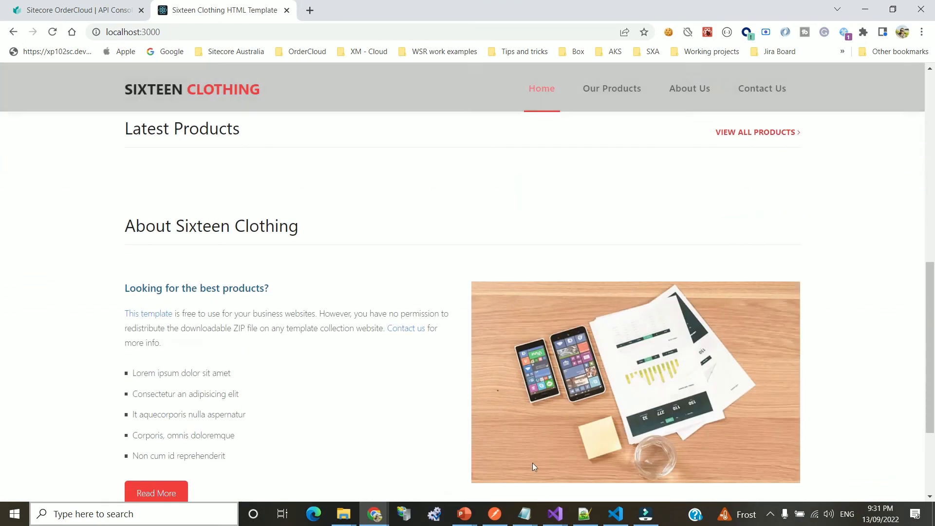
# Bring the storefront window back, move the Swagger API window aside, and reload the page
pyautogui.moveTo(555, 520)
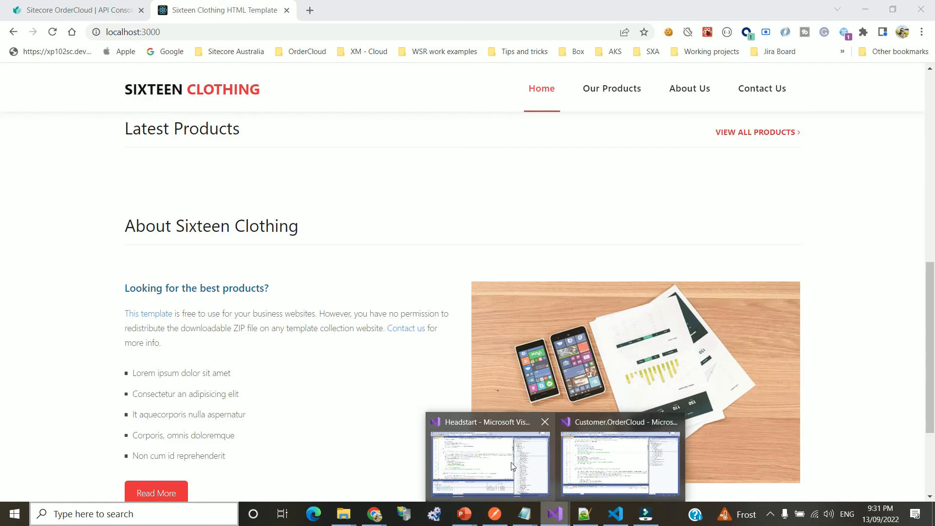
pyautogui.moveTo(602, 463)
pyautogui.click(602, 462)
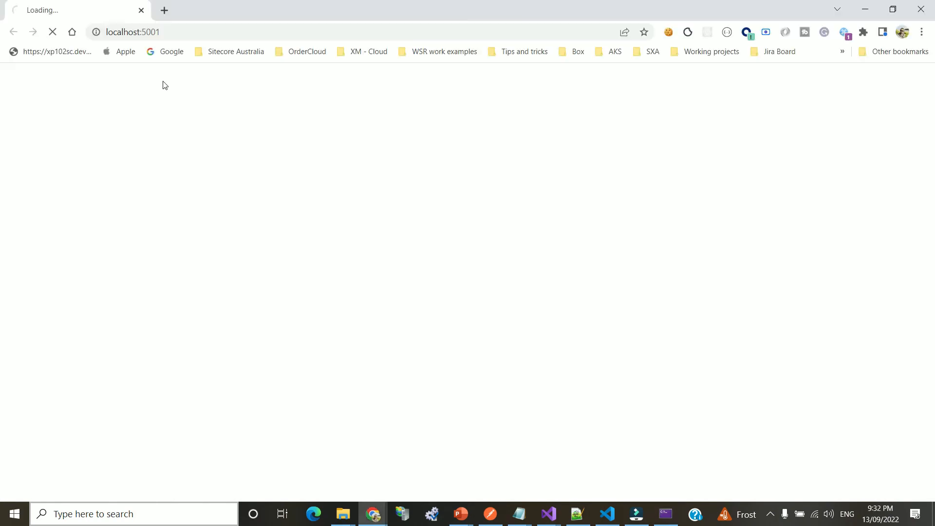
pyautogui.click(858, 12)
pyautogui.click(52, 33)
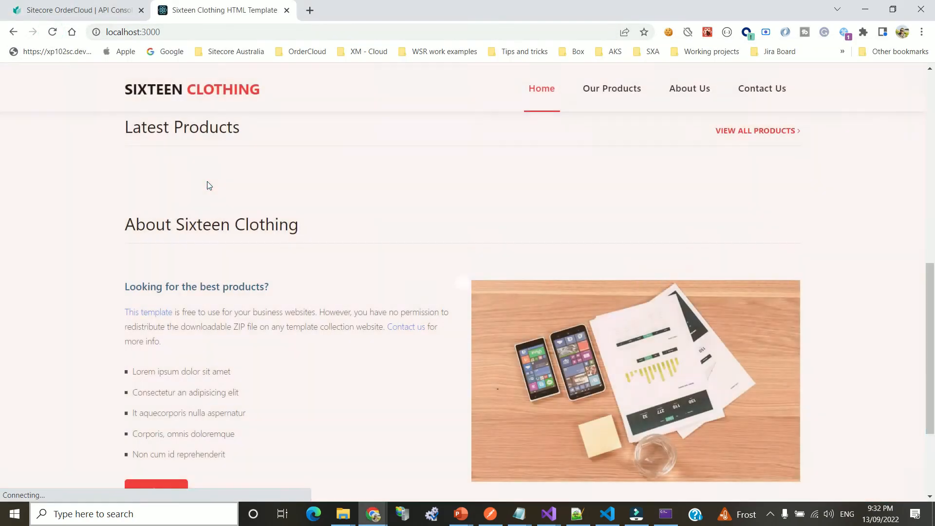
# Add two more Cotton Product 001 items to the cart from the product cards
pyautogui.scroll(3, 346, 273)
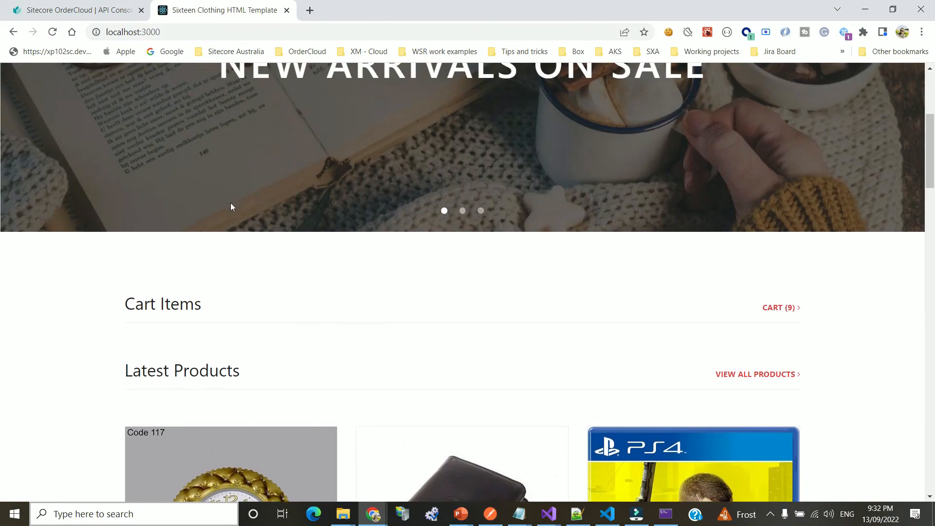
pyautogui.scroll(-1, 453, 285)
pyautogui.scroll(5, 326, 203)
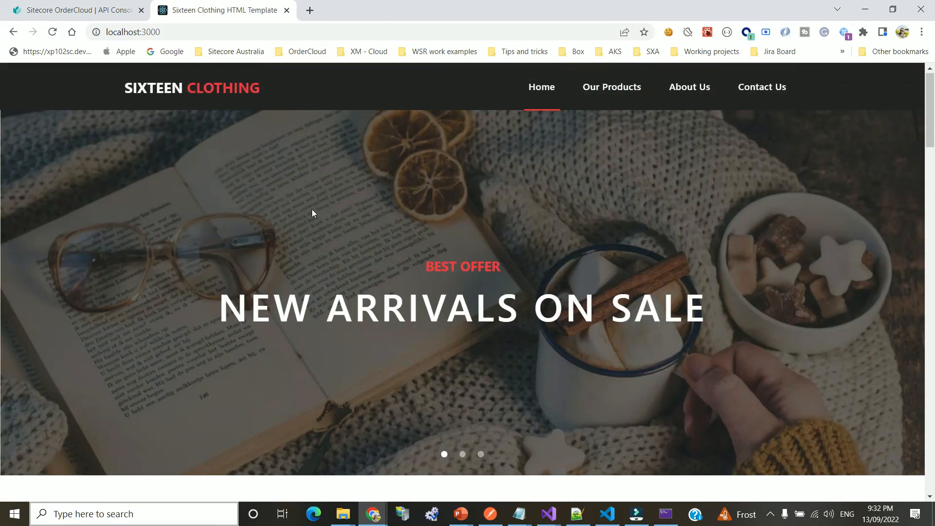
pyautogui.scroll(-8, 463, 255)
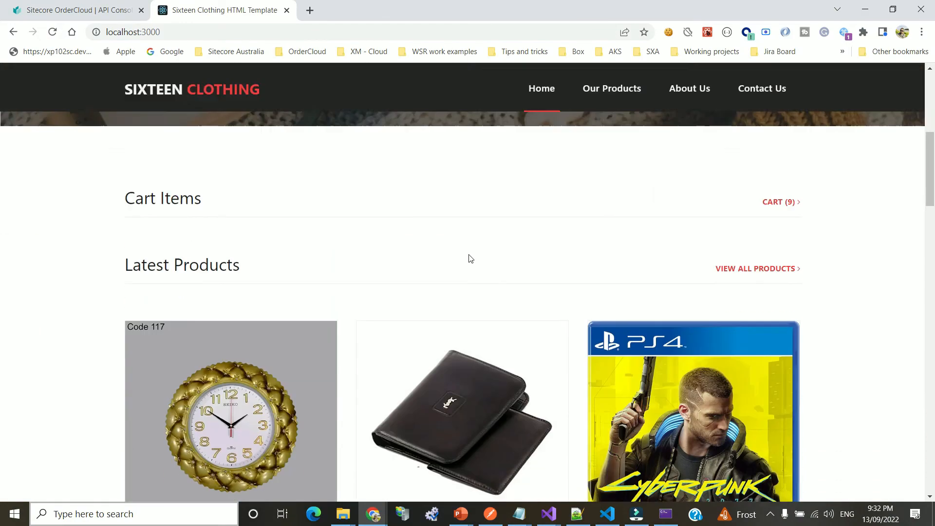
pyautogui.scroll(-3, 697, 262)
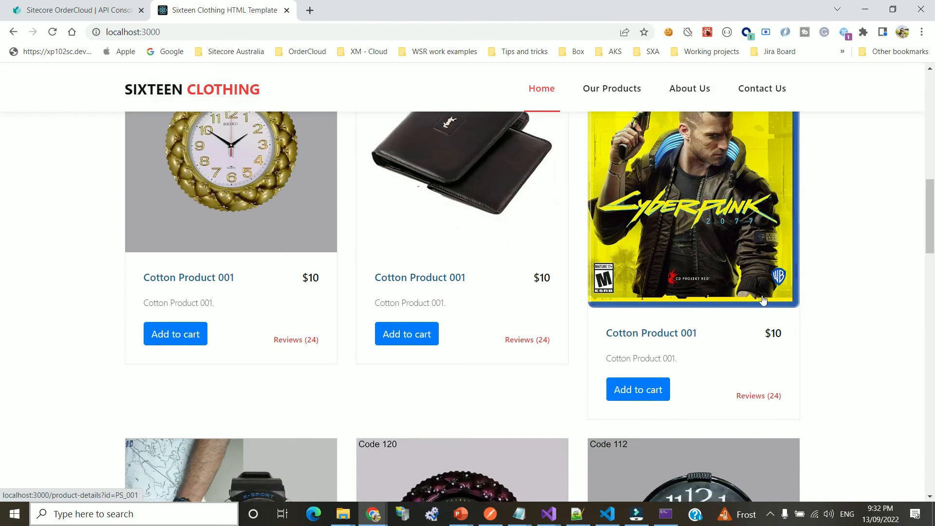
pyautogui.scroll(10, 755, 288)
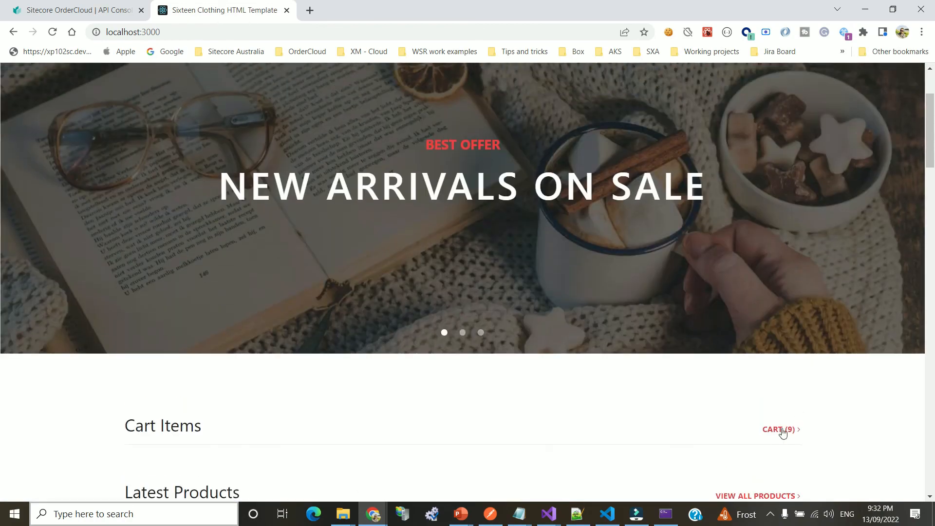
pyautogui.scroll(-12, 783, 433)
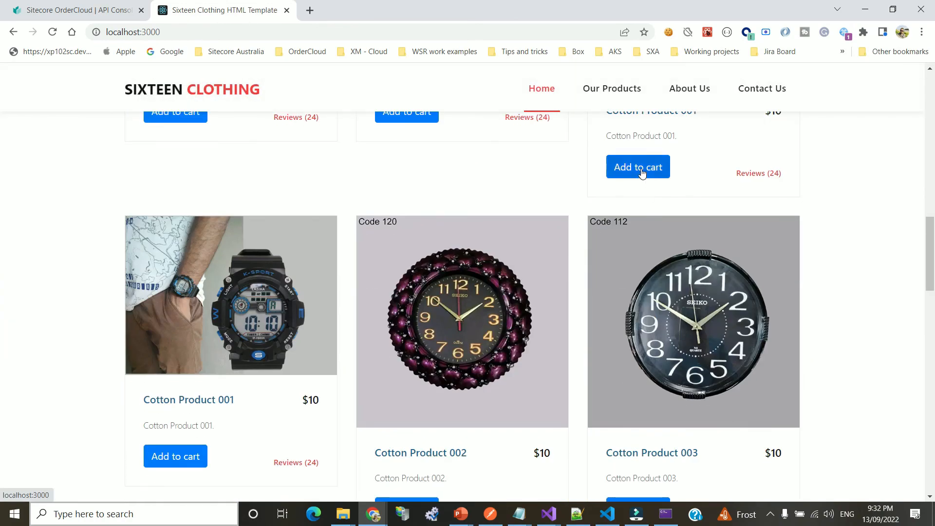
pyautogui.click(642, 174)
pyautogui.scroll(9, 706, 175)
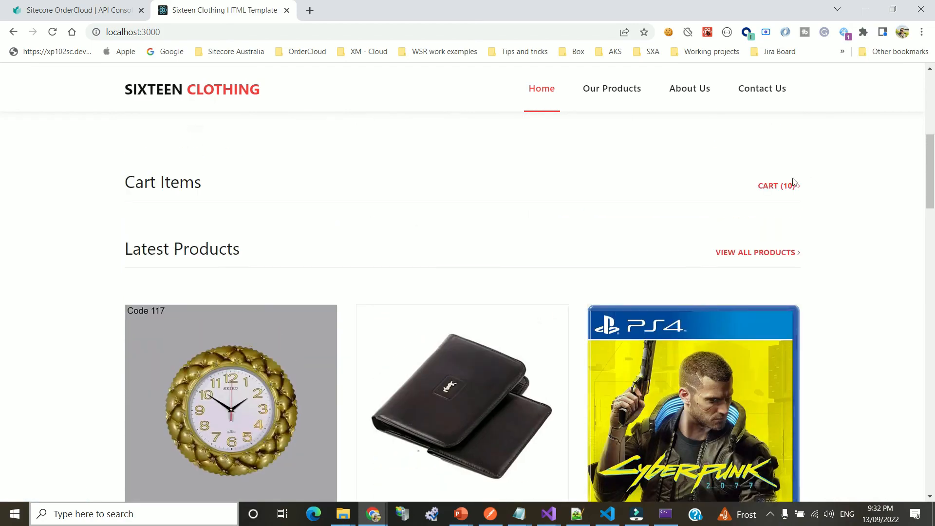
pyautogui.scroll(-5, 560, 276)
pyautogui.click(190, 355)
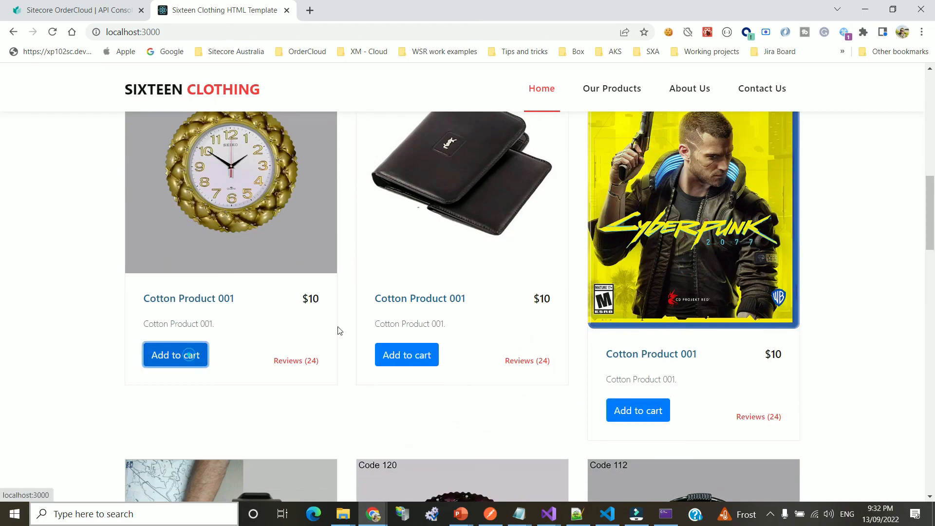
# Open the cart and review its 11 Cotton Product 001 lines totalling $110
pyautogui.scroll(6, 612, 318)
pyautogui.click(775, 247)
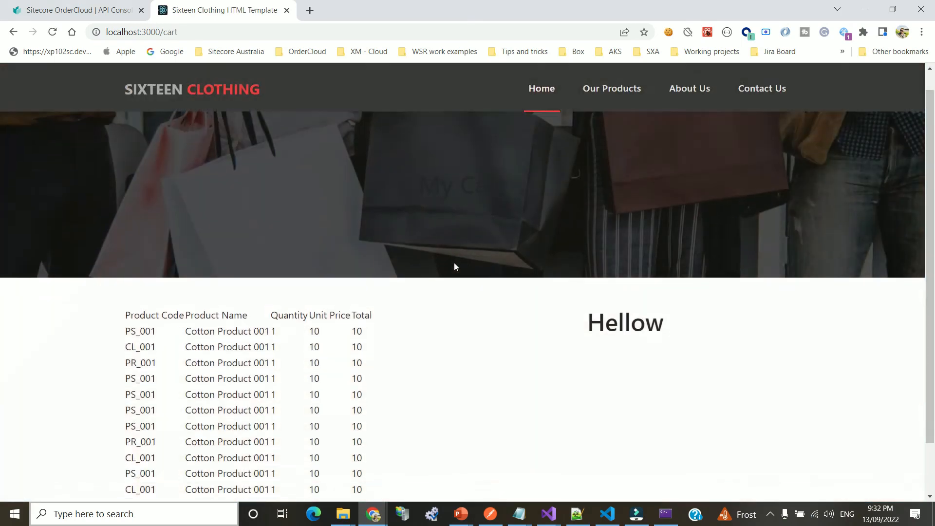
pyautogui.scroll(-1, 455, 265)
pyautogui.moveTo(129, 271); pyautogui.dragTo(455, 347)
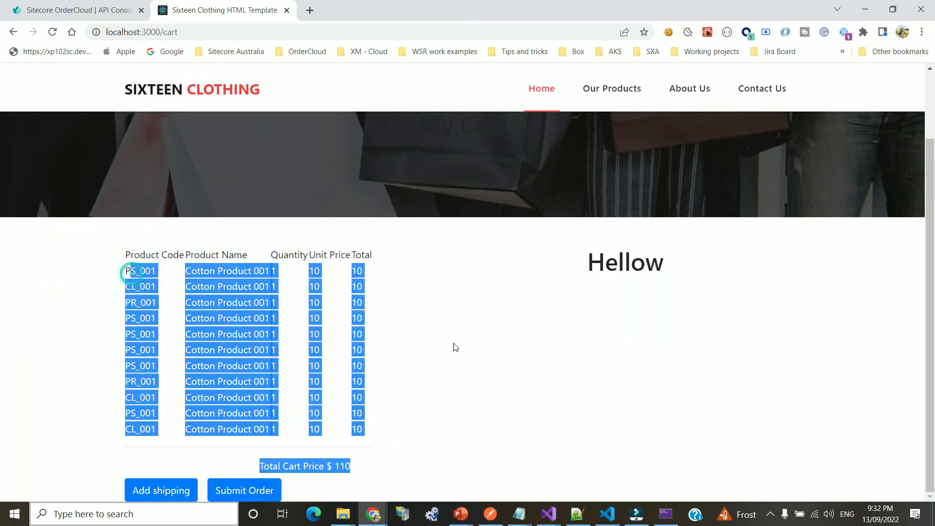
pyautogui.click(245, 284)
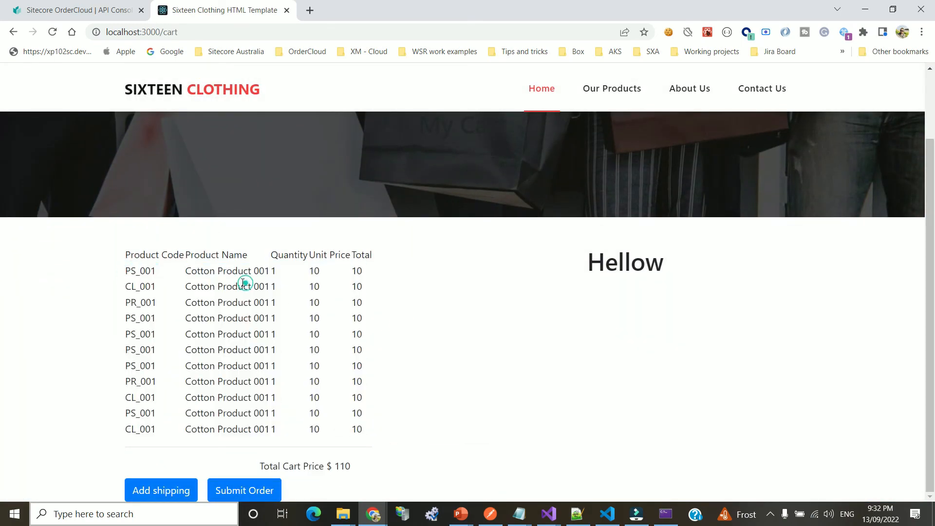
pyautogui.scroll(1, 293, 350)
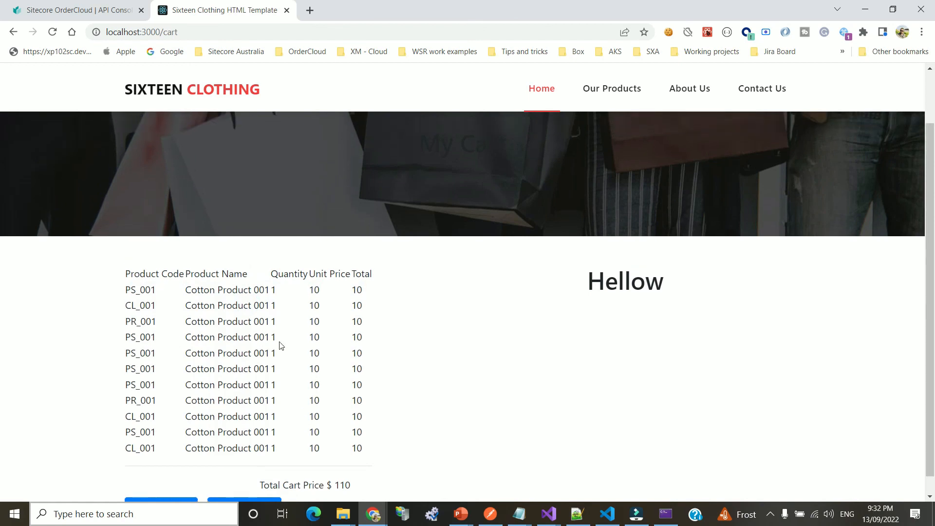
pyautogui.scroll(-1, 313, 413)
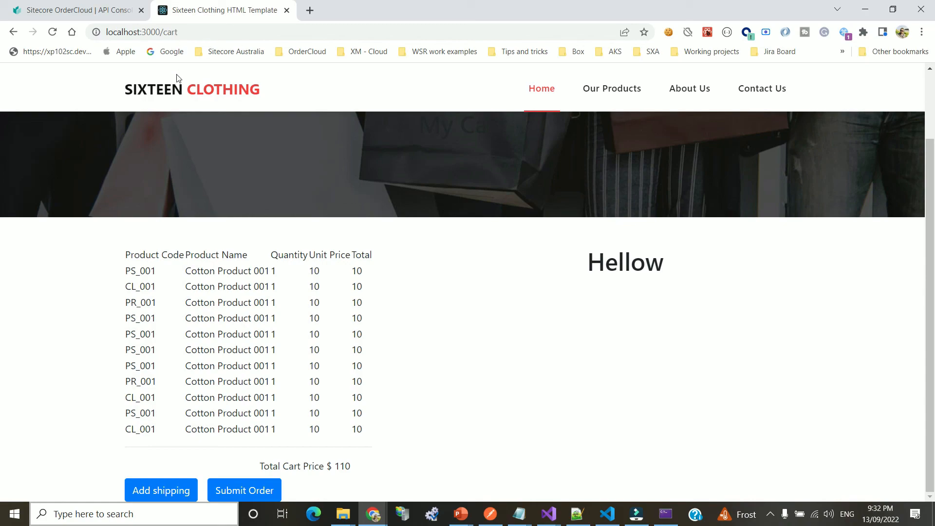
# Check Cart (11) on Our Products, return home via the logo, and drag Chrome aside
pyautogui.click(592, 86)
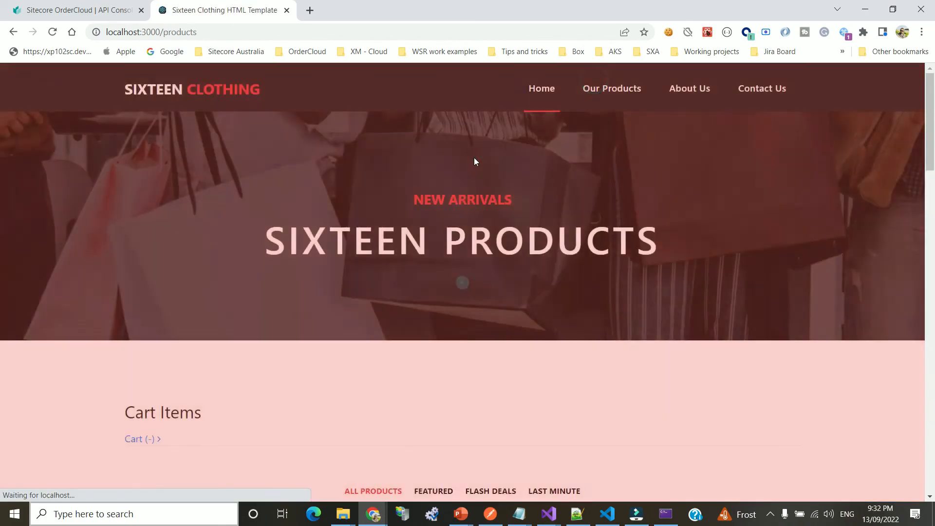
pyautogui.scroll(-5, 465, 175)
pyautogui.scroll(-4, 390, 203)
pyautogui.scroll(1, 463, 220)
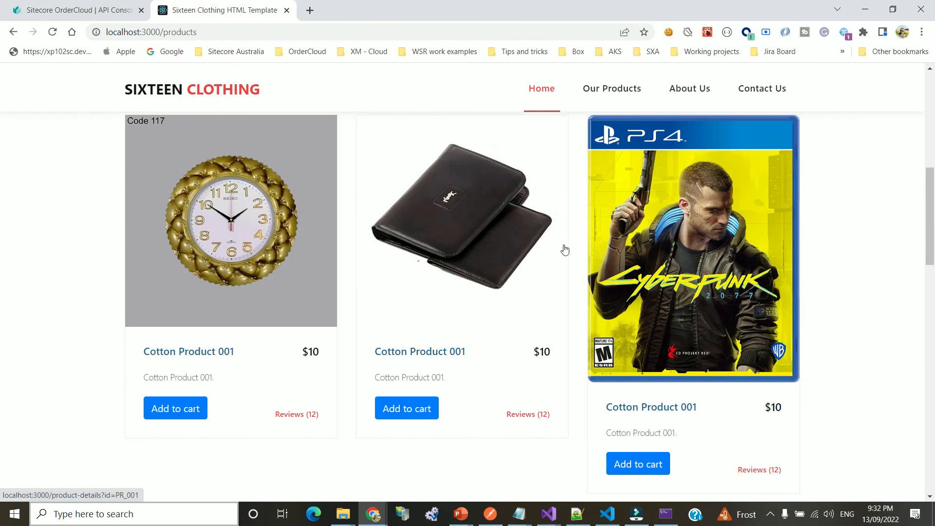
pyautogui.scroll(6, 565, 246)
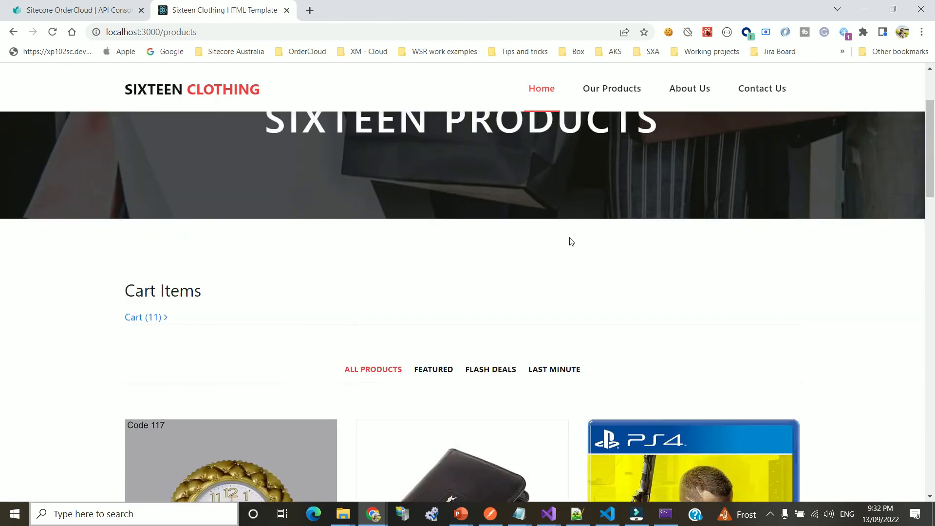
pyautogui.scroll(2, 311, 175)
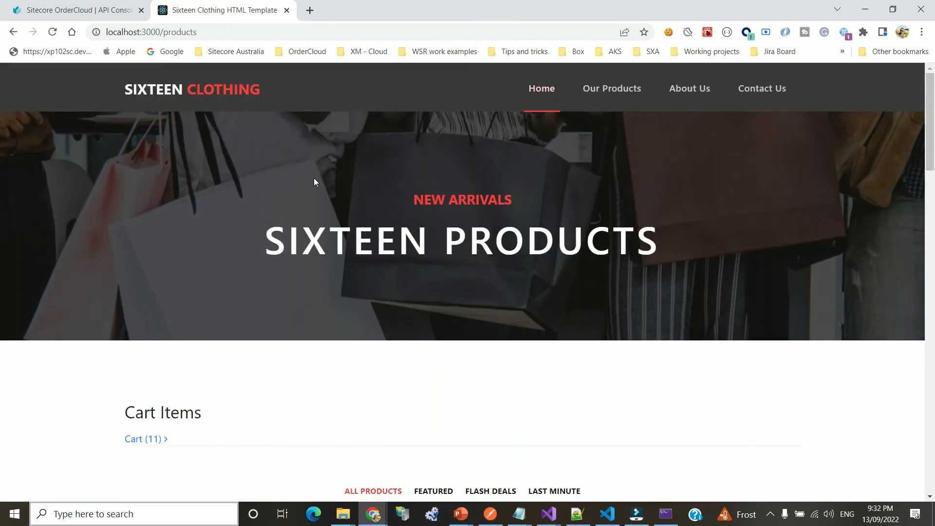
pyautogui.click(221, 94)
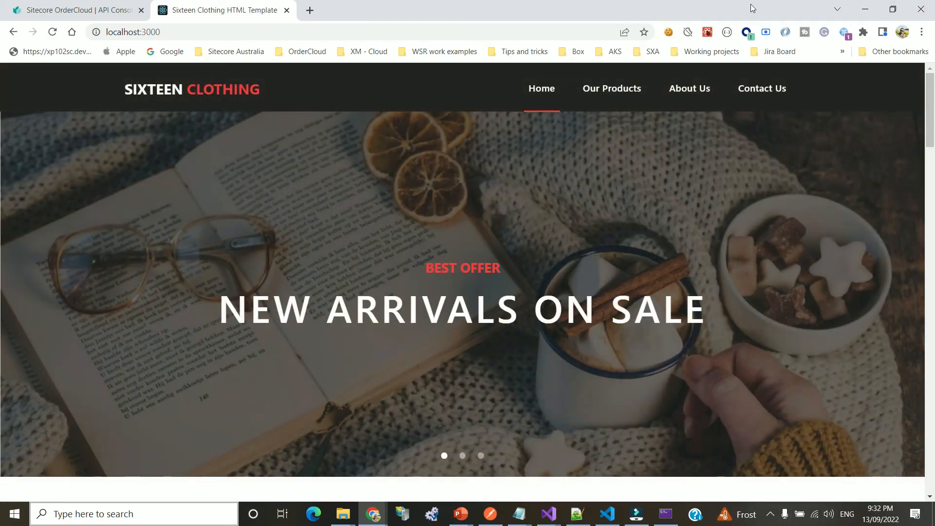
pyautogui.moveTo(752, 7); pyautogui.dragTo(0, 9)
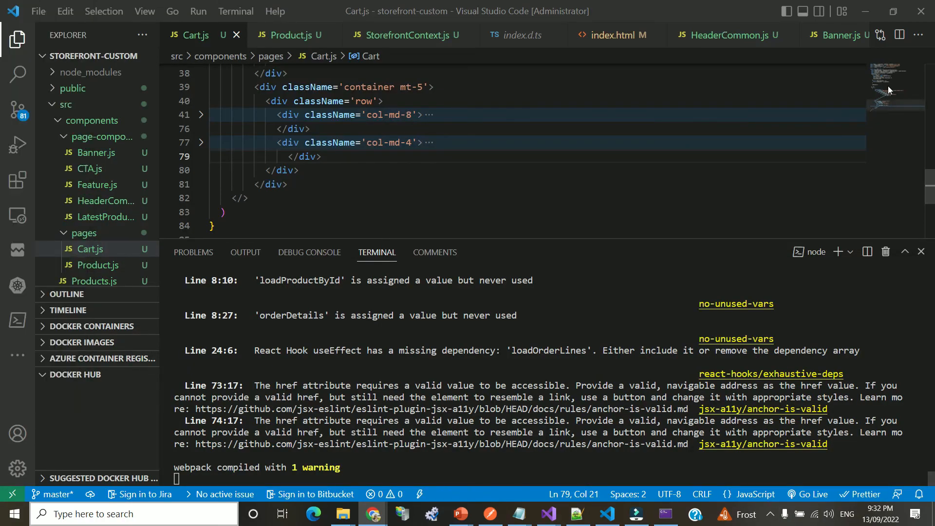
# Minimize VS Code and bring up the recorder's tray menu with Quit recorder
pyautogui.click(866, 8)
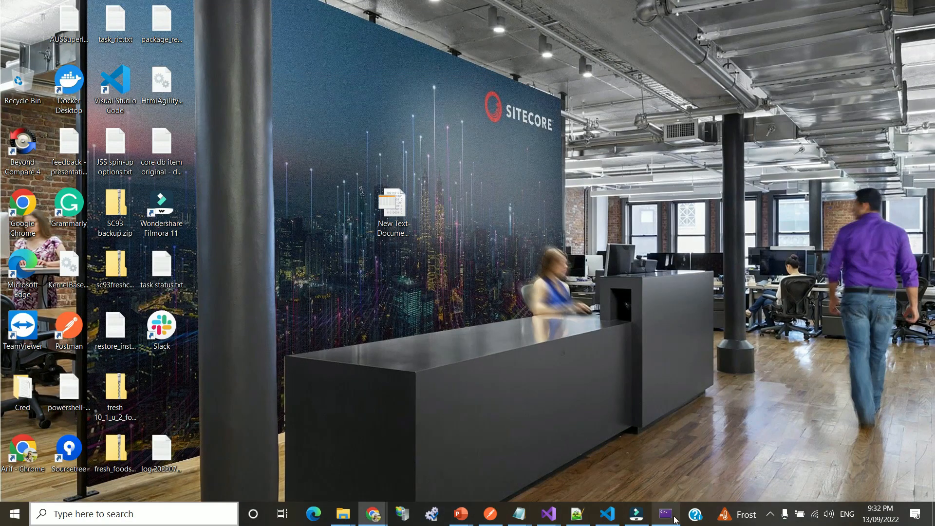
pyautogui.click(771, 513)
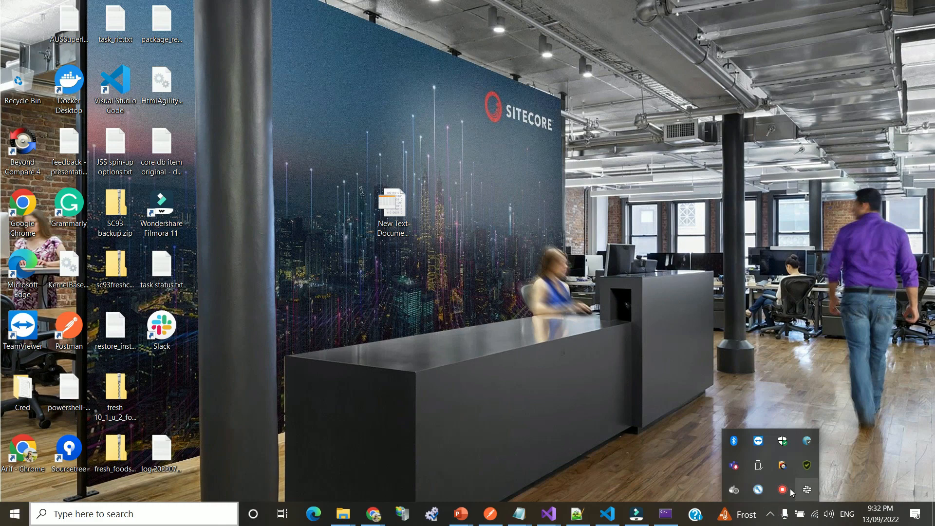
pyautogui.rightClick(783, 496)
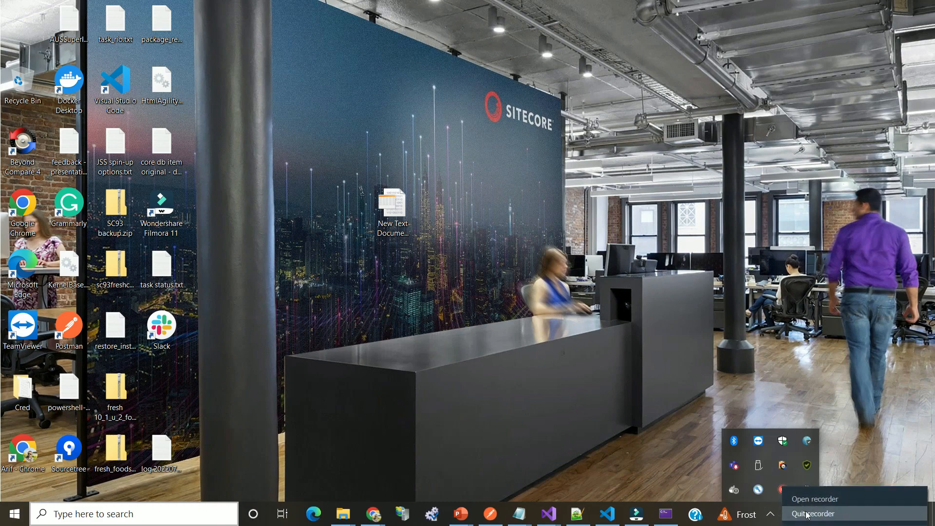